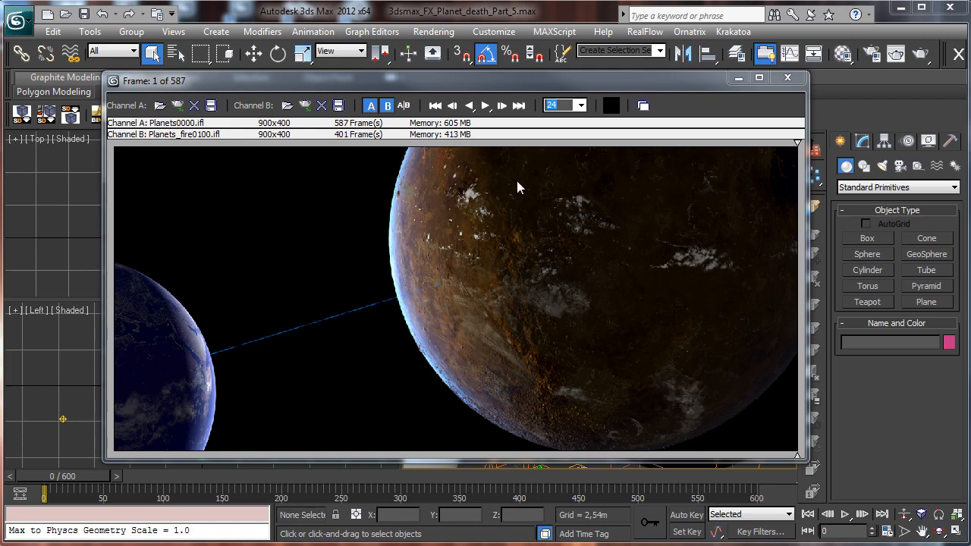
Play the planet render in the RAM player, return to the first frame and reveal the fire sequence in channel B
click(484, 106)
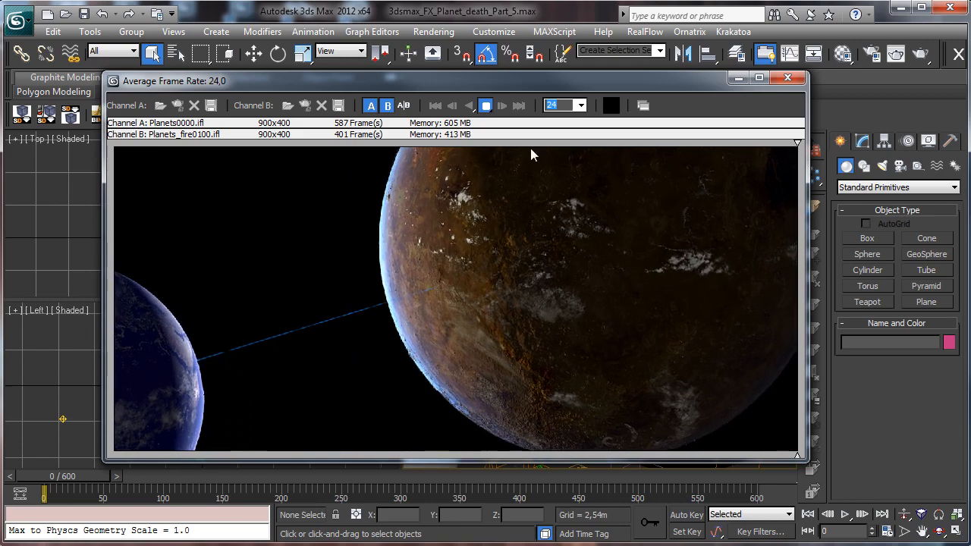
click(489, 110)
right_drag(453, 295, 130, 323)
right_drag(449, 295, 114, 318)
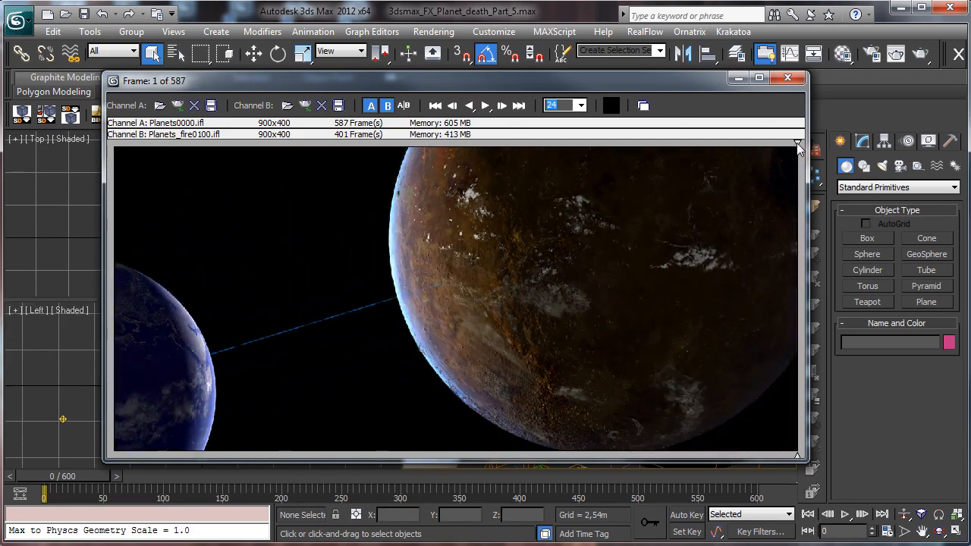
drag(798, 146, 80, 238)
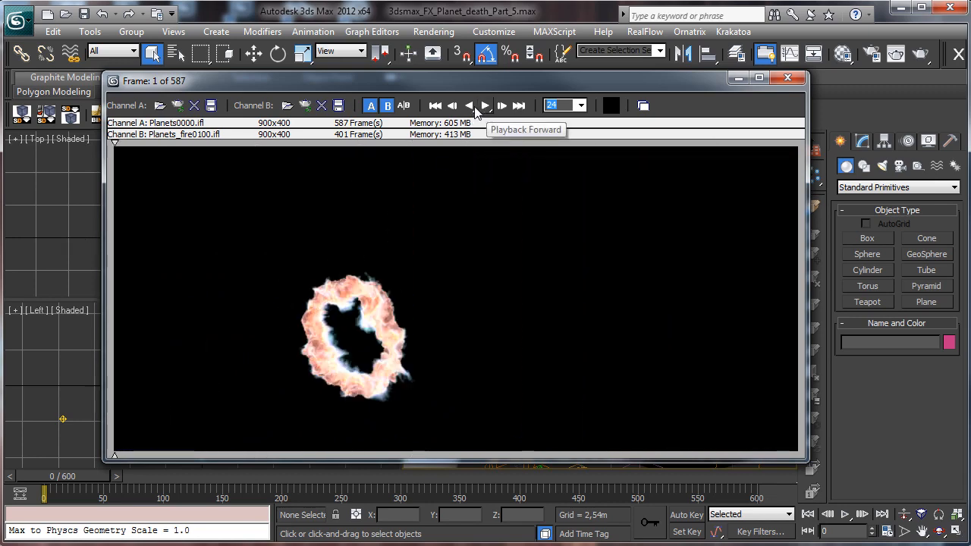
Reload the Planets_fire0100.tif sequence into channel B using image list frames 0 to 500 at 900x400
click(287, 105)
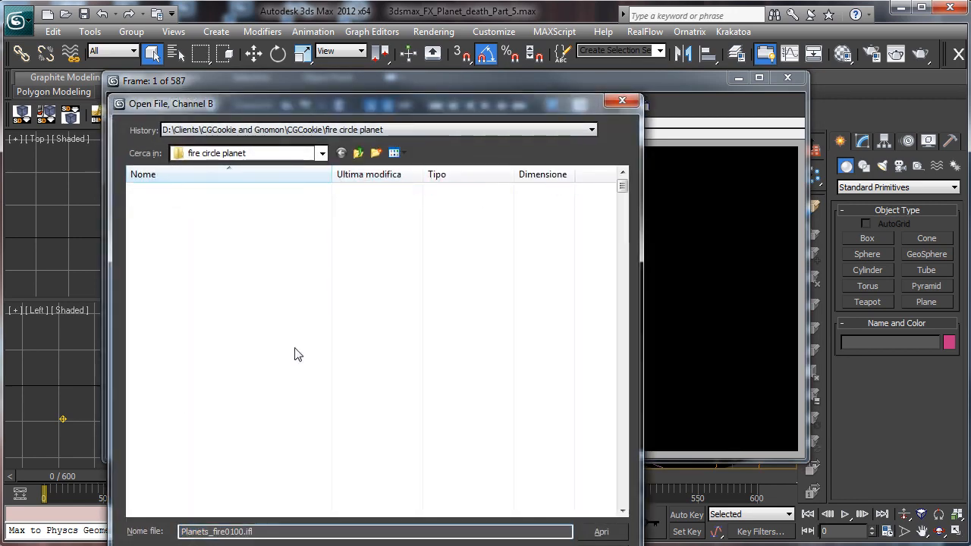
click(585, 534)
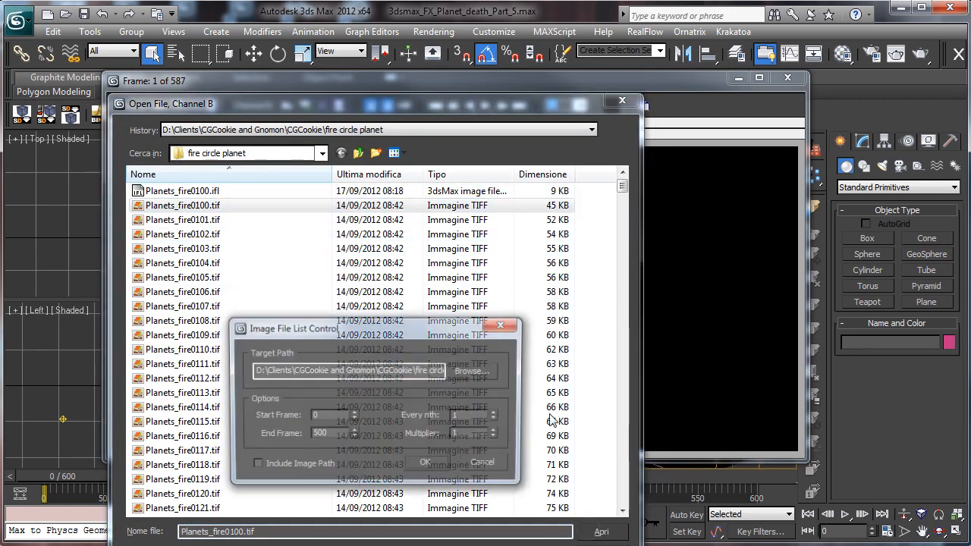
click(436, 462)
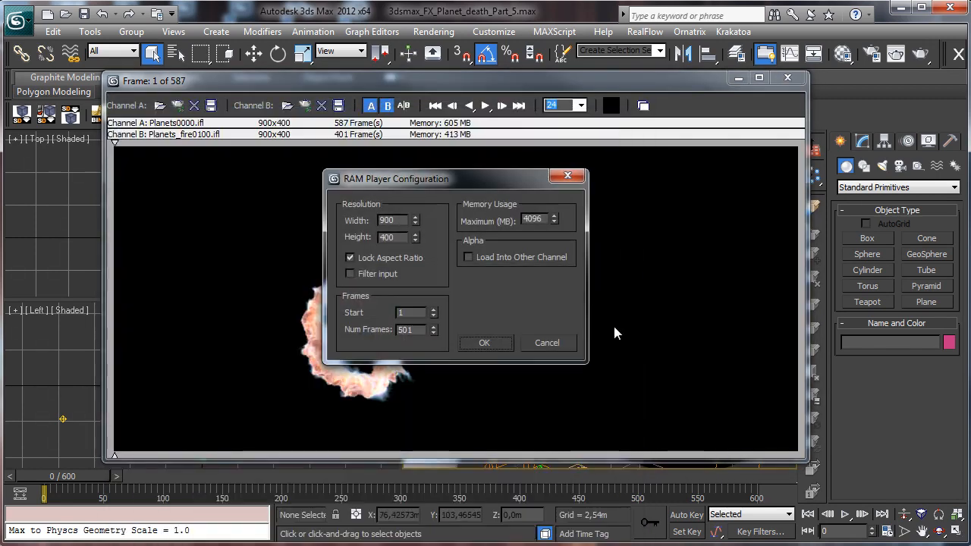
click(490, 342)
Show the reloaded fire sequence across the whole frame, play it through and return to the first frame
drag(446, 198, 682, 156)
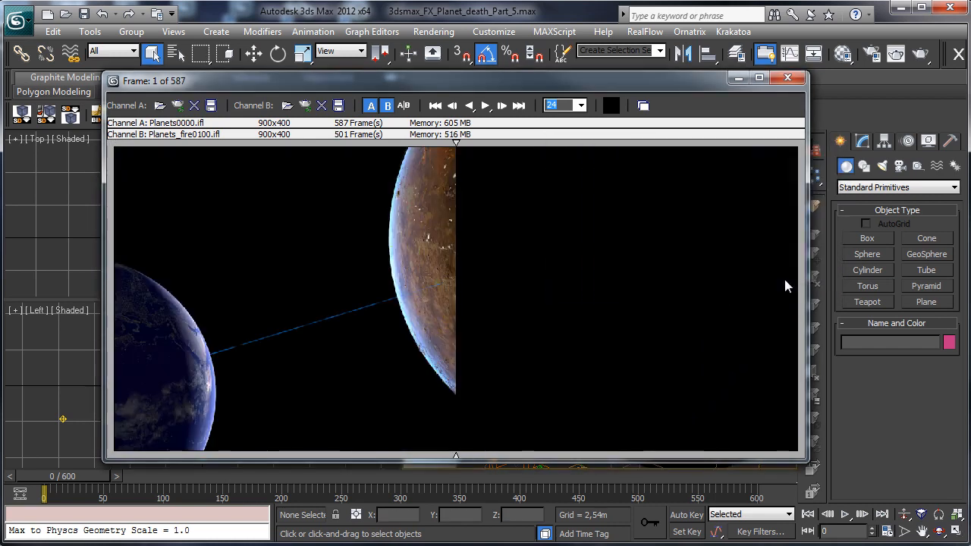
drag(456, 146, 55, 193)
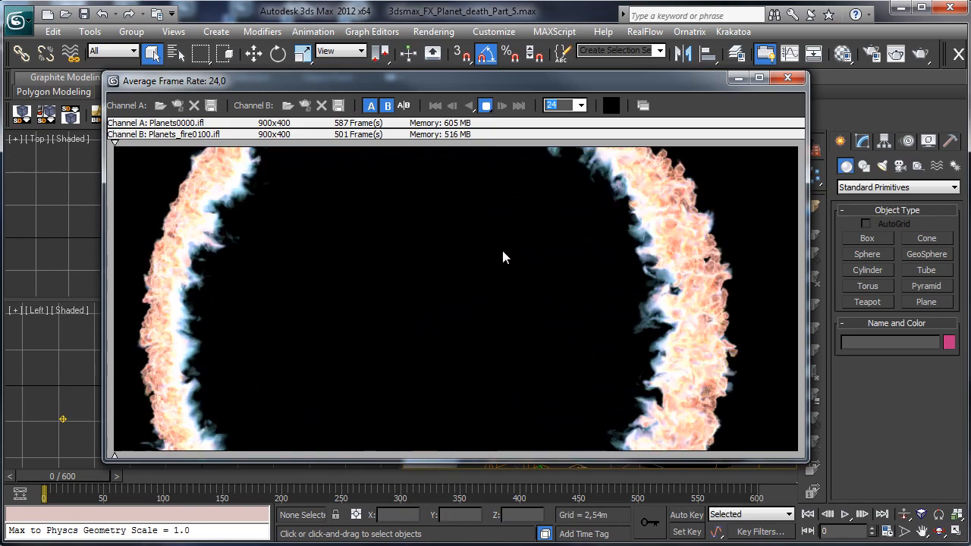
click(486, 108)
drag(435, 294, 107, 299)
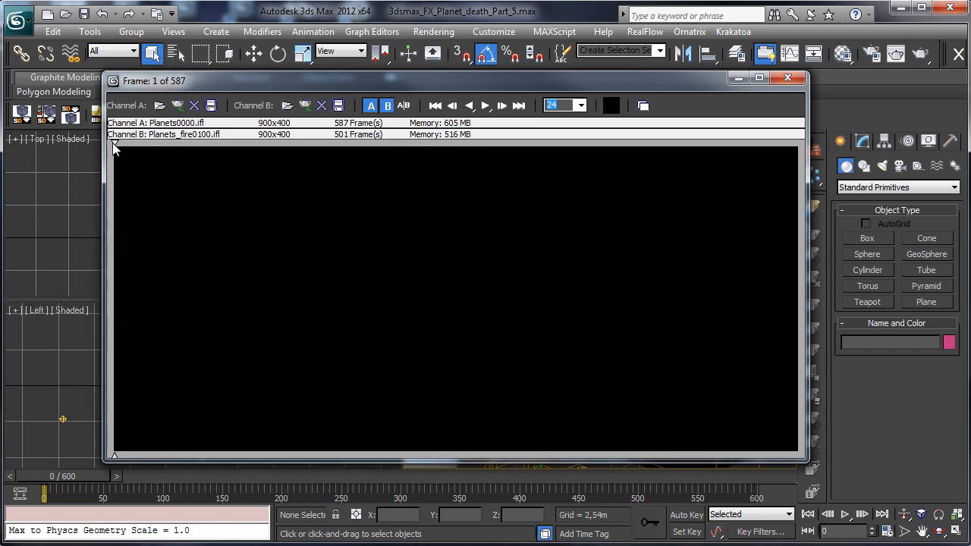
Compare the planet render with the fire ring by shifting the channel split and scrubbing to frame 147, and close the RAM player
drag(114, 150, 486, 148)
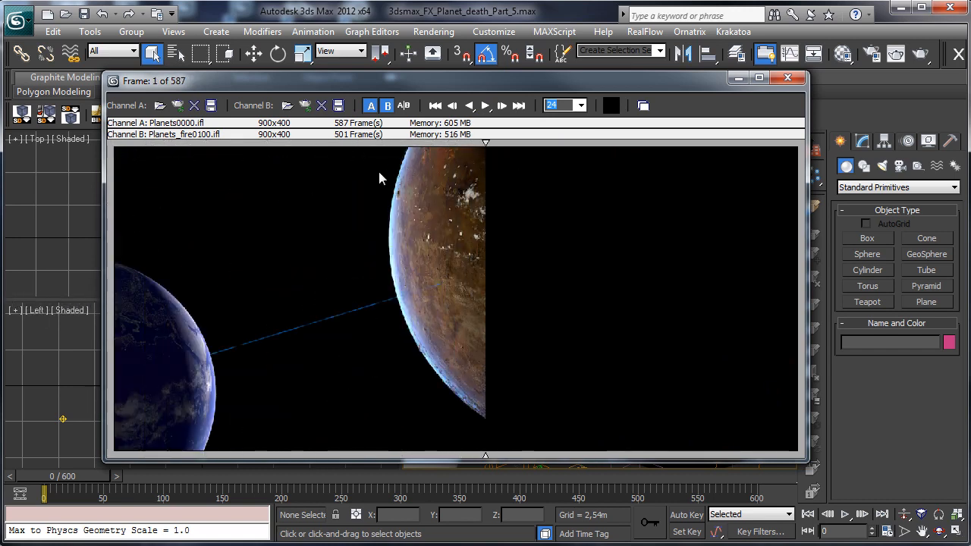
drag(348, 185, 101, 235)
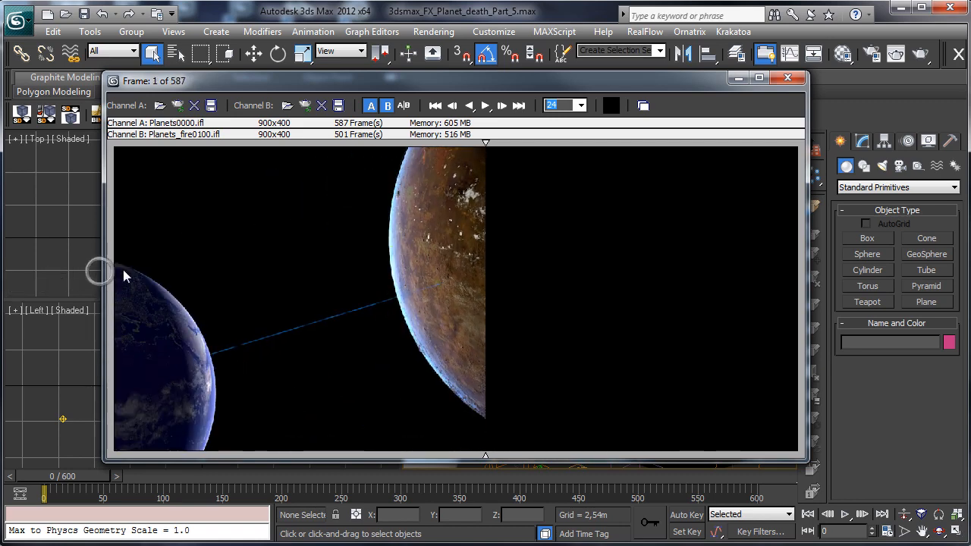
drag(125, 277, 226, 266)
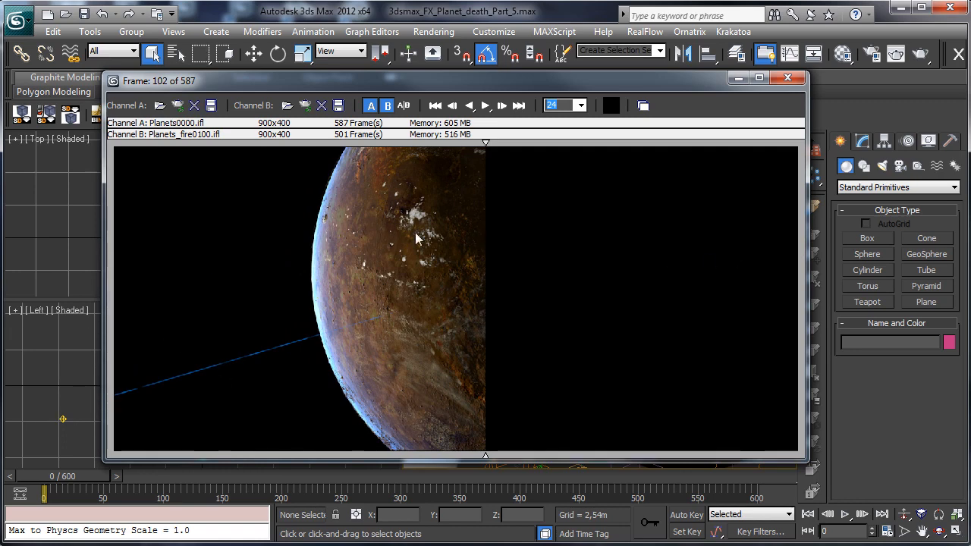
mouse_move(489, 145)
mouse_down()
mouse_move(769, 147)
mouse_move(244, 144)
mouse_up()
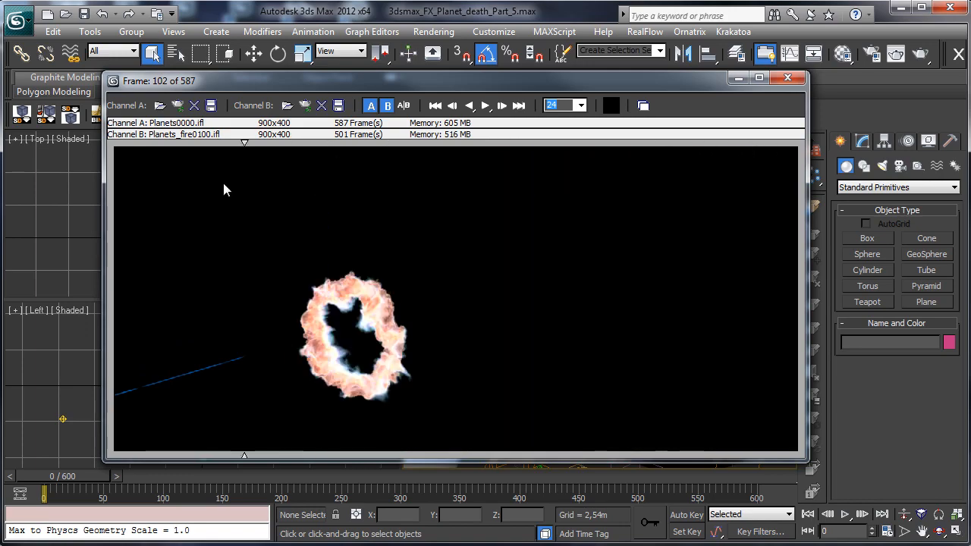
mouse_move(180, 205)
mouse_down()
mouse_move(342, 241)
mouse_move(86, 265)
mouse_move(567, 215)
mouse_move(83, 267)
mouse_move(141, 262)
mouse_move(128, 273)
mouse_move(102, 266)
mouse_move(269, 247)
mouse_up()
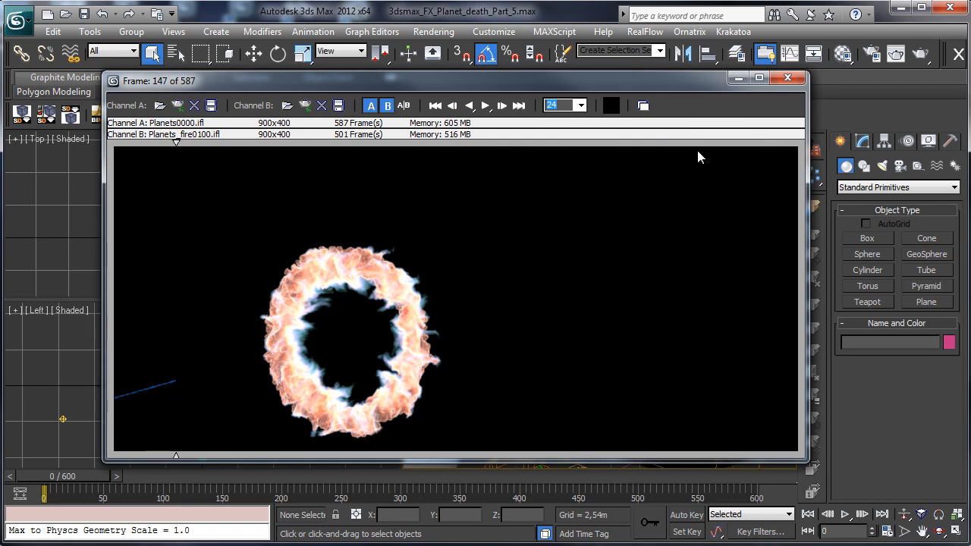
click(788, 79)
Delete the FumeFX001 container beside the large planet
click(413, 304)
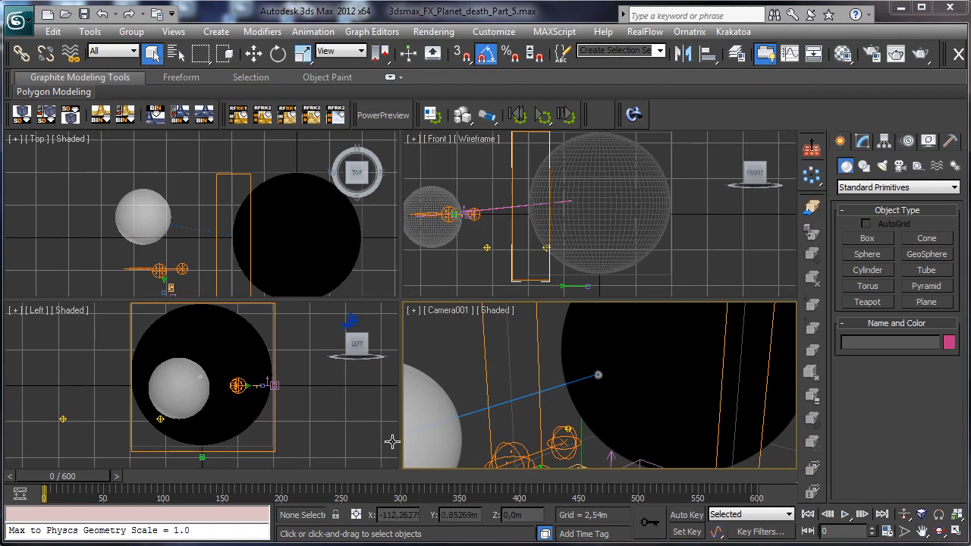
drag(84, 471, 38, 478)
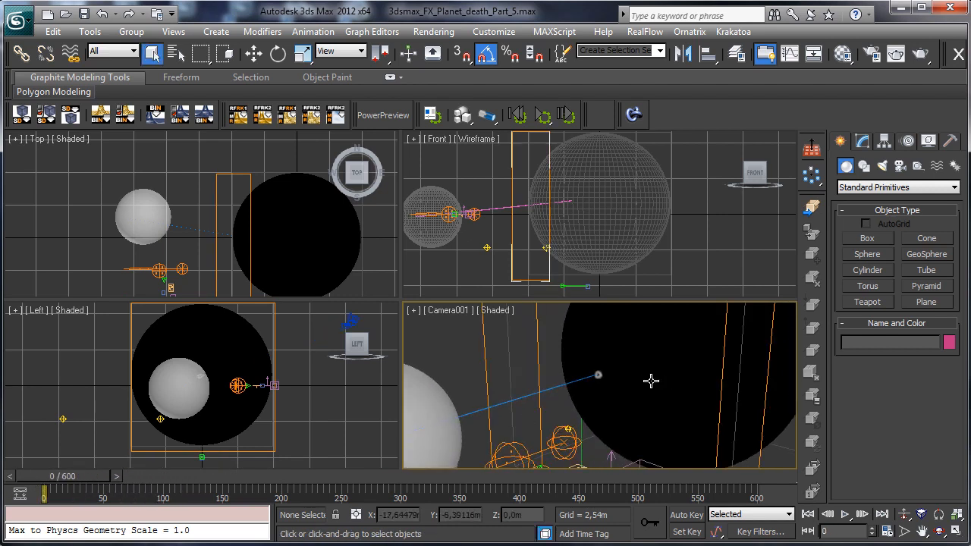
click(534, 348)
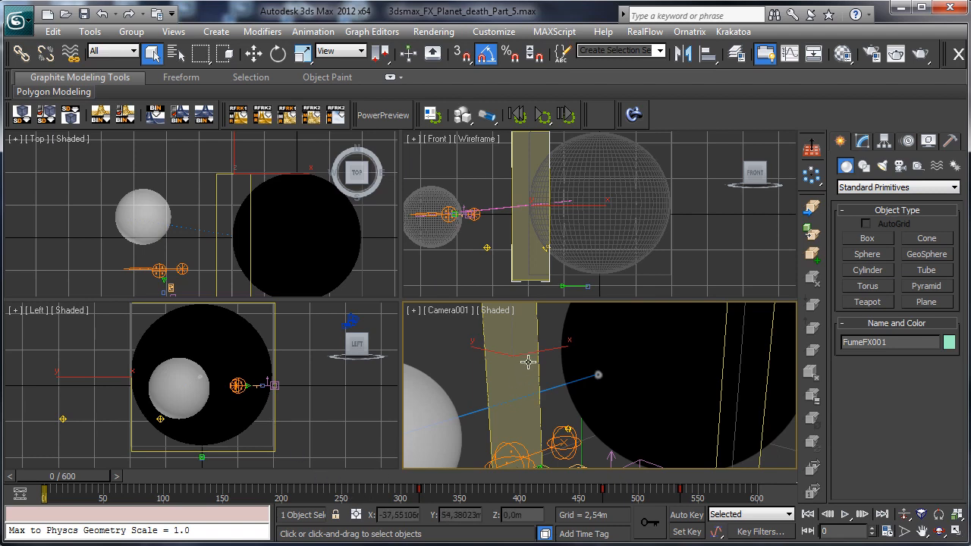
click(448, 353)
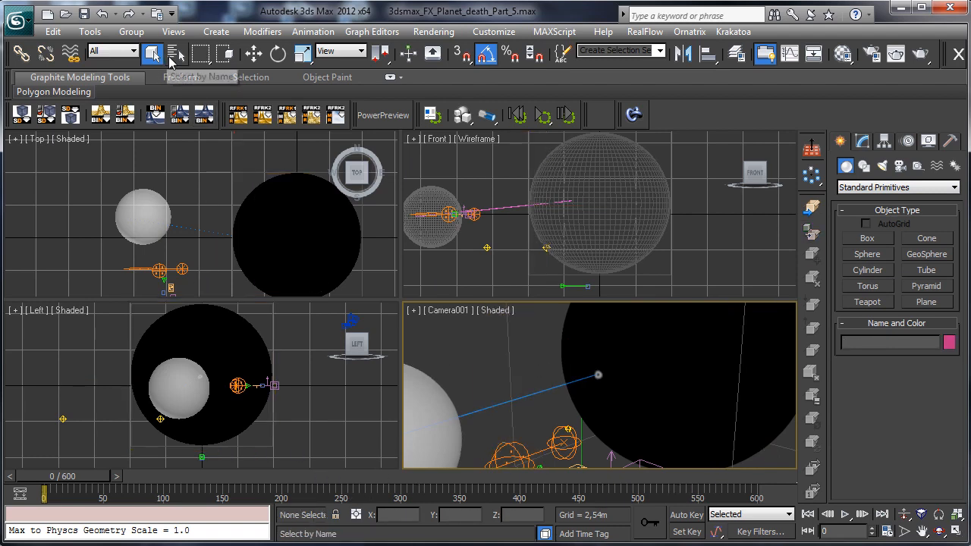
Select PF Source 001 and FFX Particle Src001 by name and delete them from the scene
key(h)
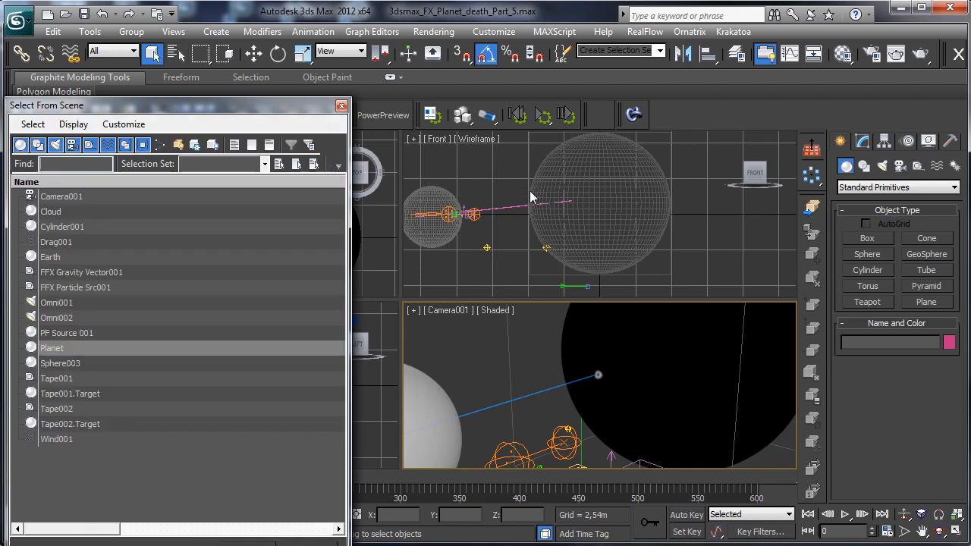
click(76, 333)
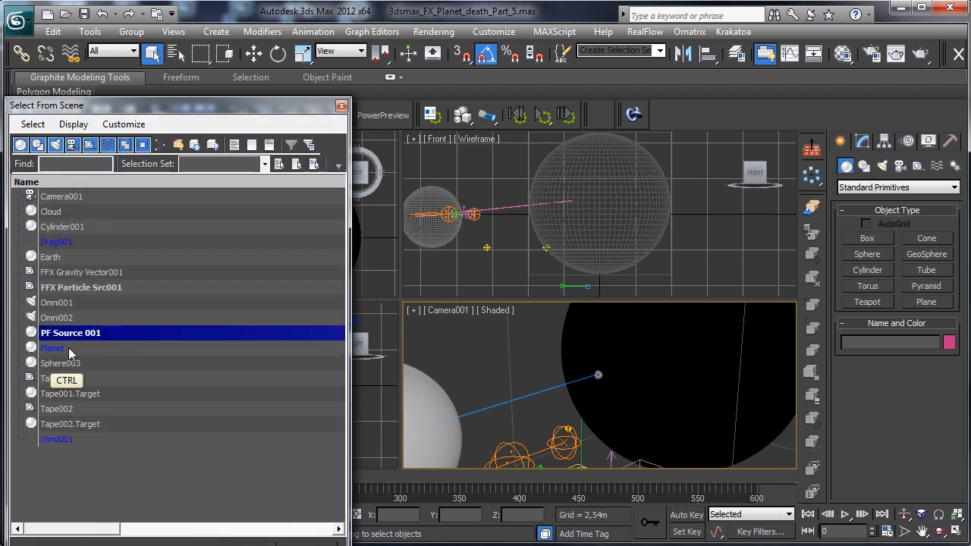
ctrl+click(68, 348)
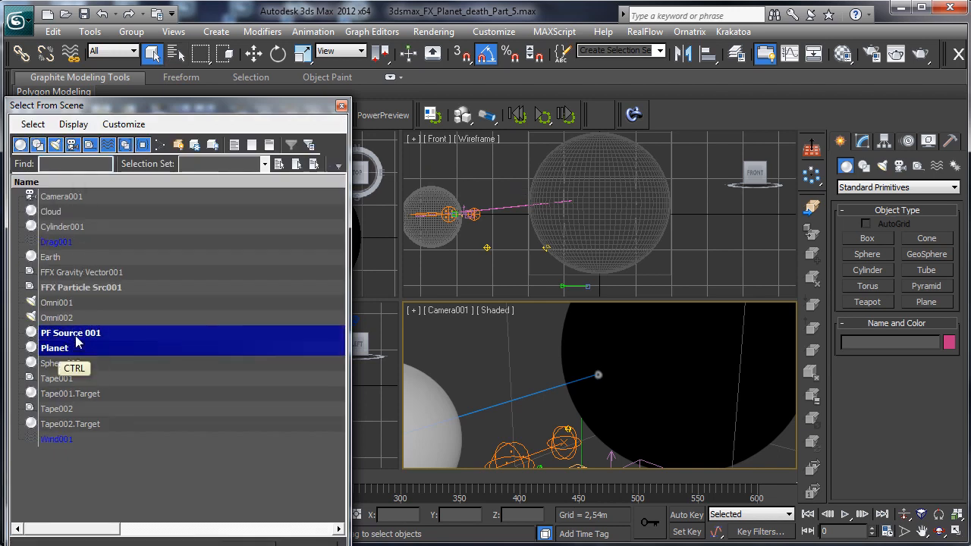
click(104, 364)
click(99, 333)
ctrl+click(87, 287)
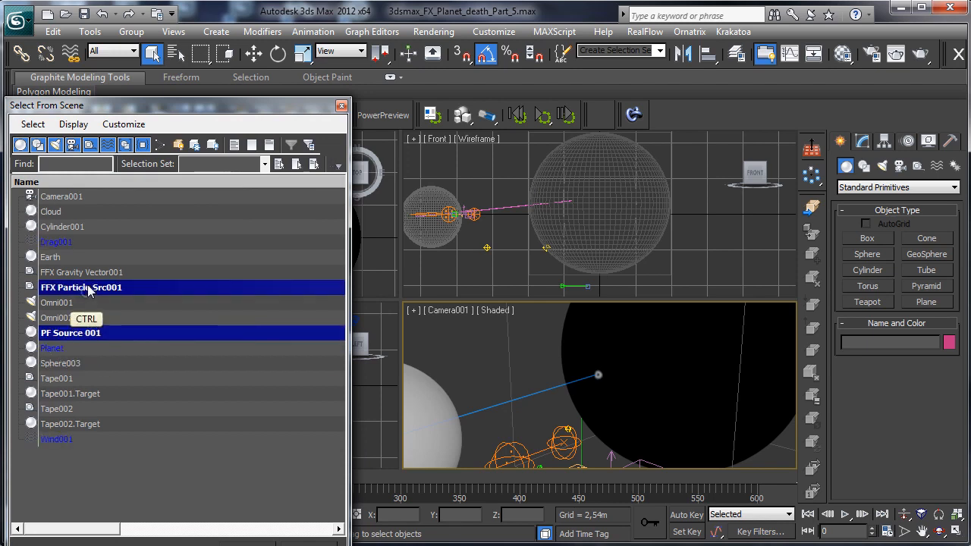
ctrl+click(90, 274)
ctrl+click(94, 273)
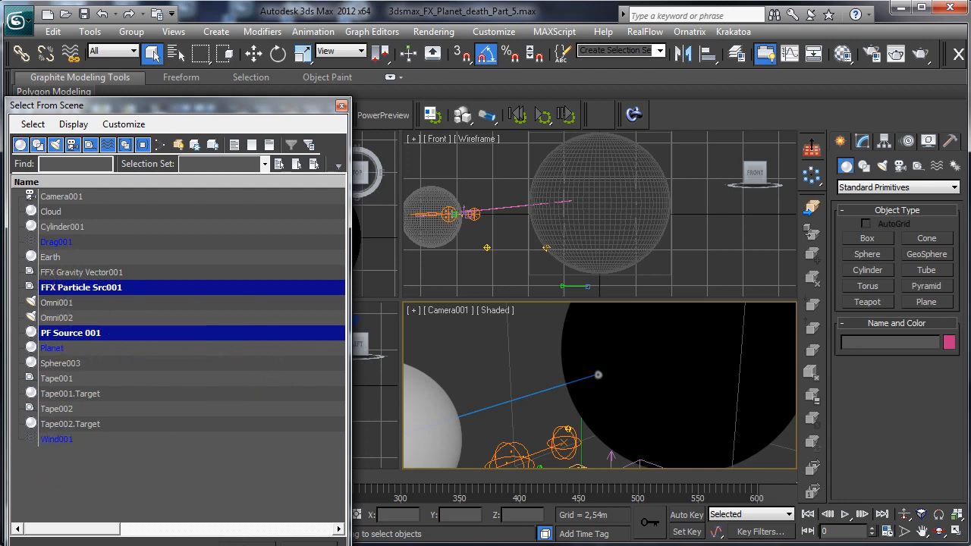
key(Return)
key(ctrl+d)
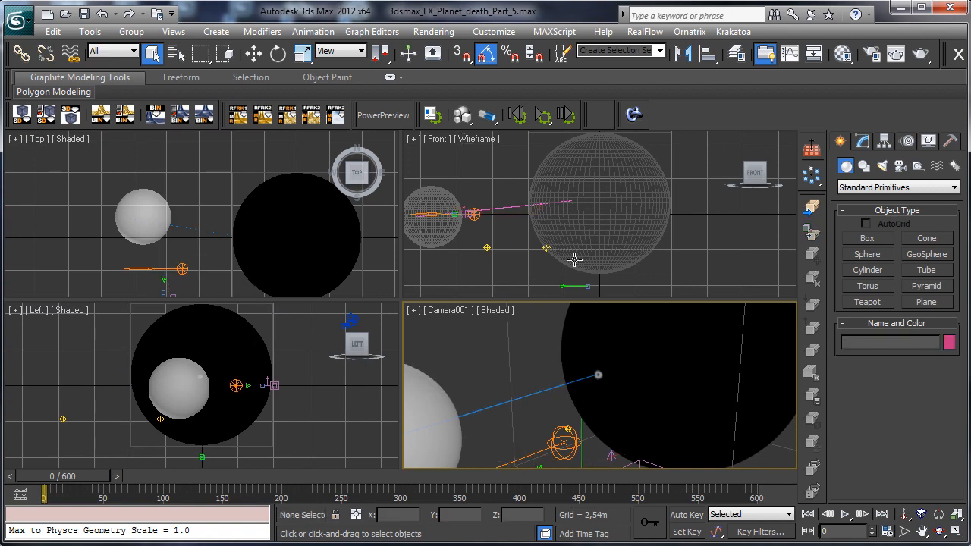
Create a FumeFX container about 61.35 wide, 15.93 long and 9.82 high between the two planets, shifting it slightly toward the small one
click(857, 189)
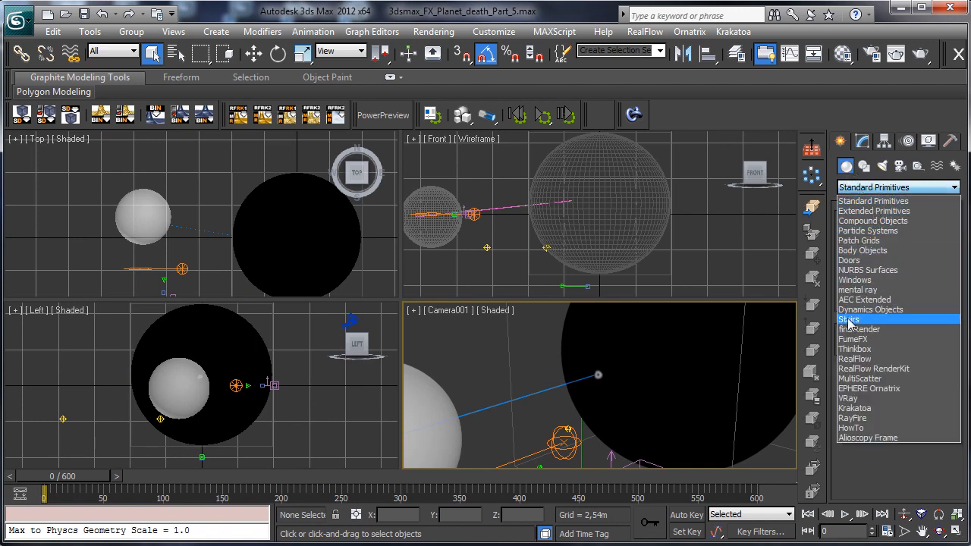
click(857, 339)
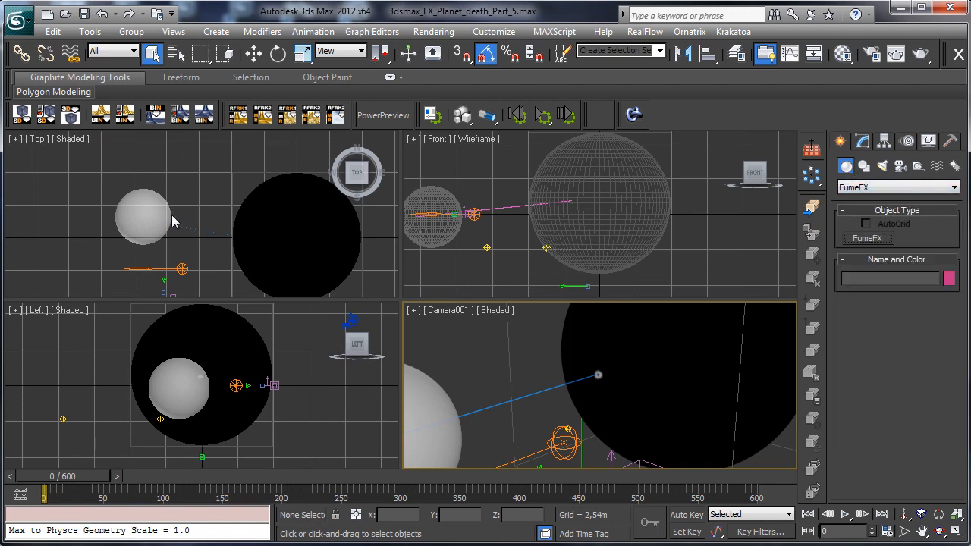
drag(167, 218, 233, 239)
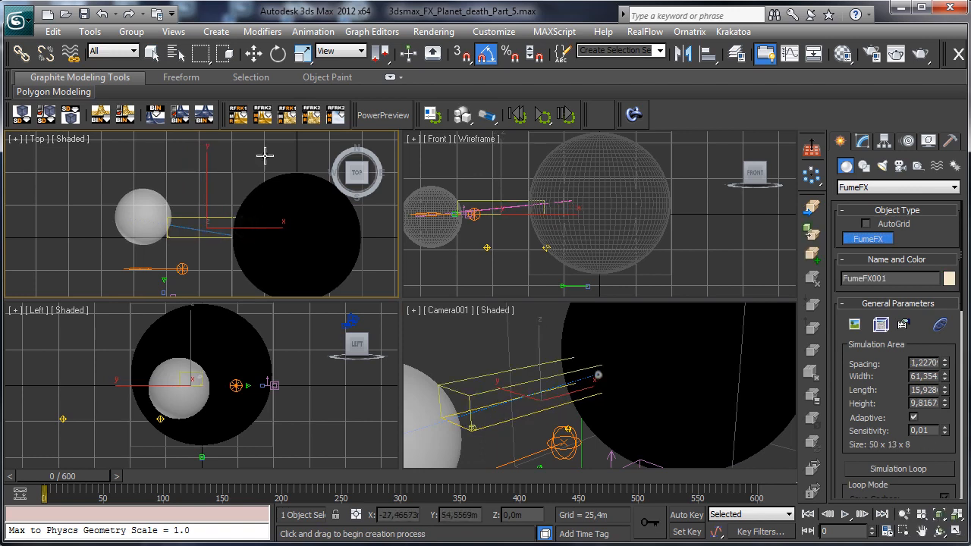
click(254, 53)
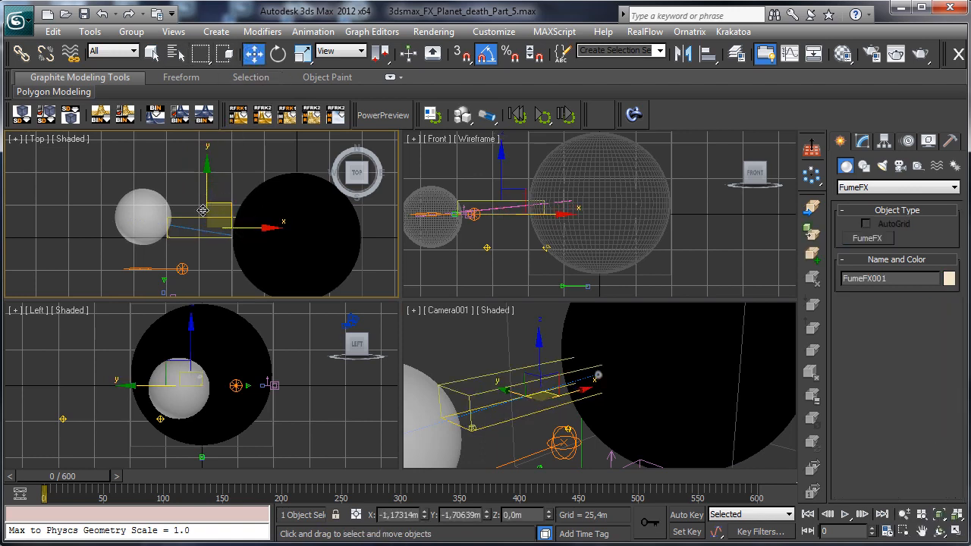
drag(202, 210, 196, 218)
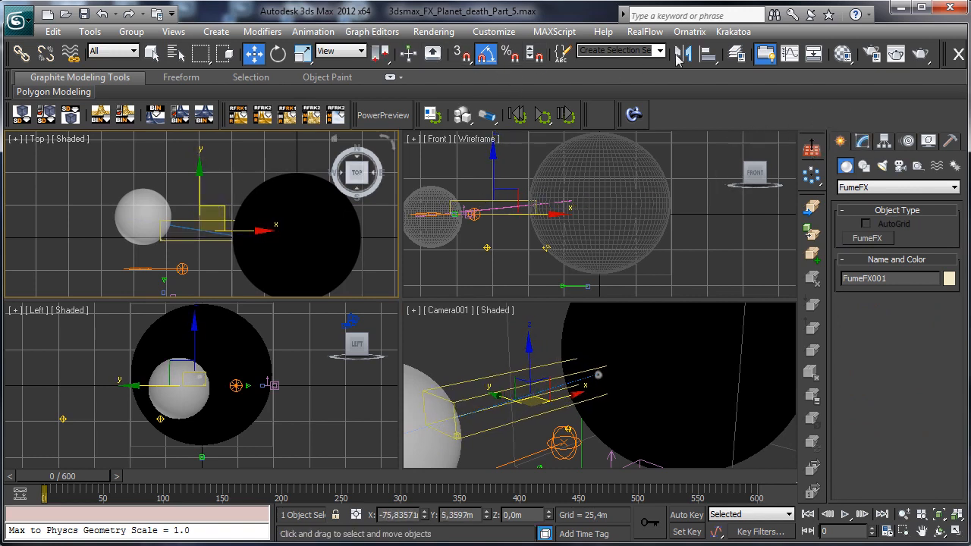
Align the FumeFX container to Cylinder001, center to center in X, Y and Z, matching its local orientation on all three axes
click(707, 53)
click(505, 205)
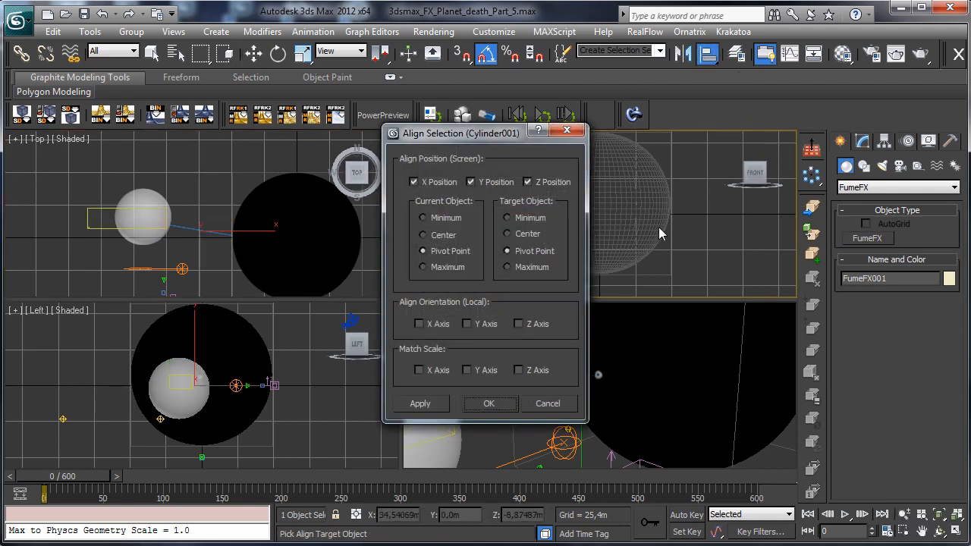
drag(680, 142, 728, 139)
click(658, 320)
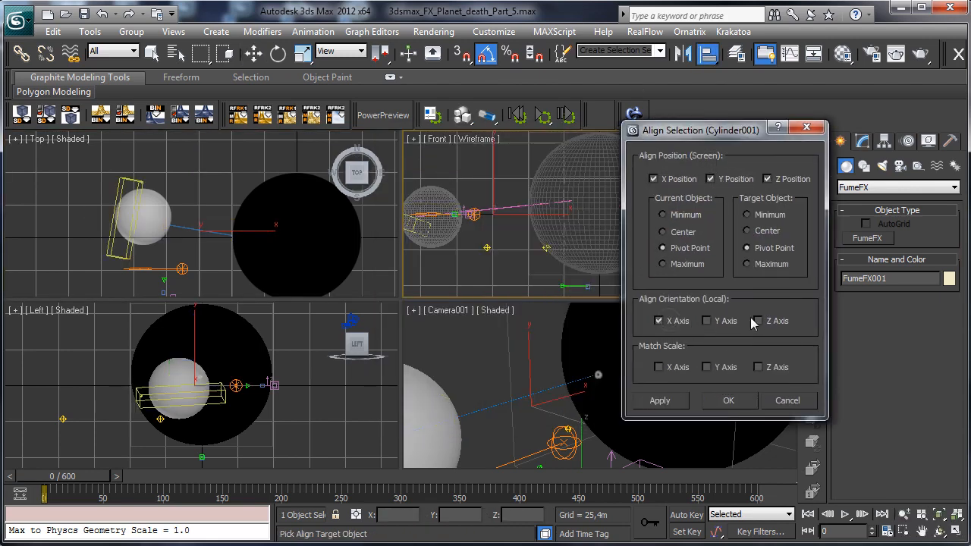
click(706, 320)
click(759, 321)
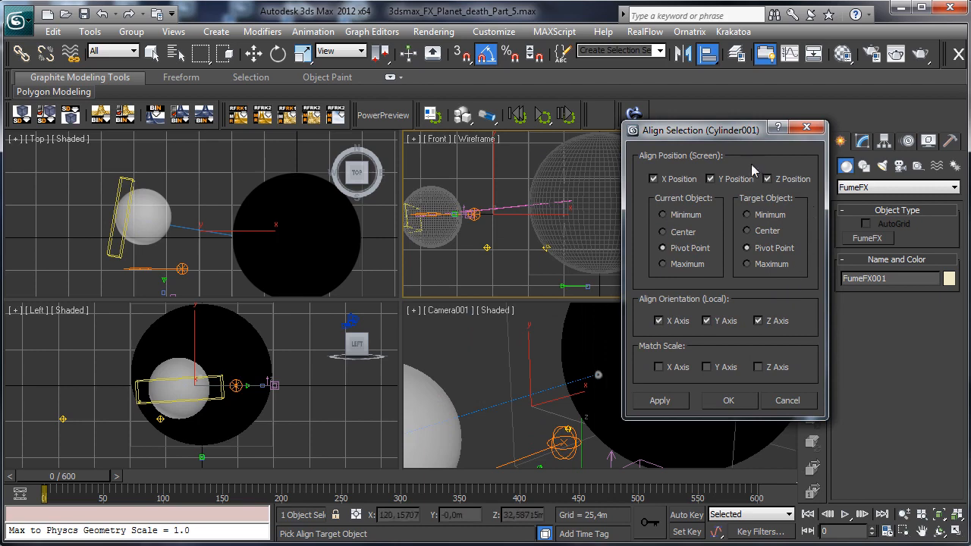
click(663, 231)
click(747, 230)
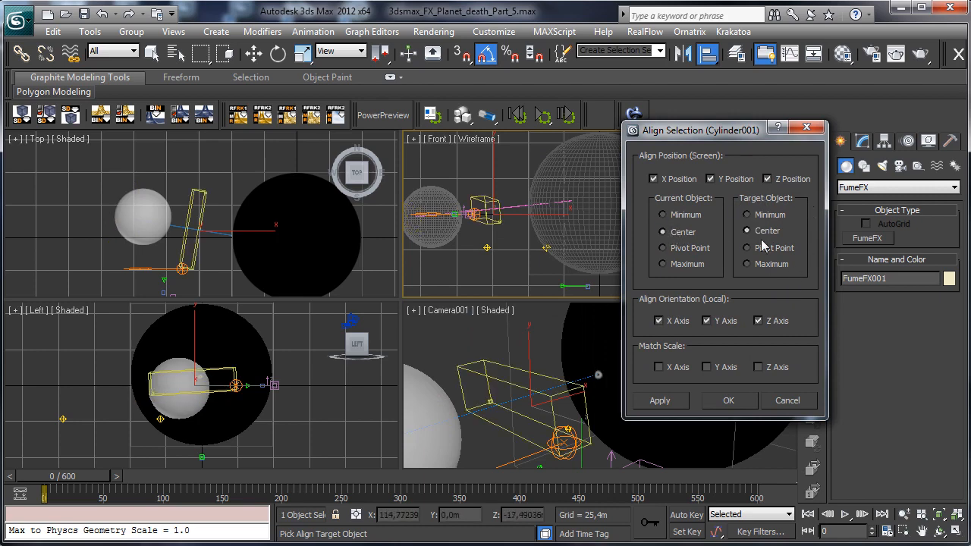
click(730, 399)
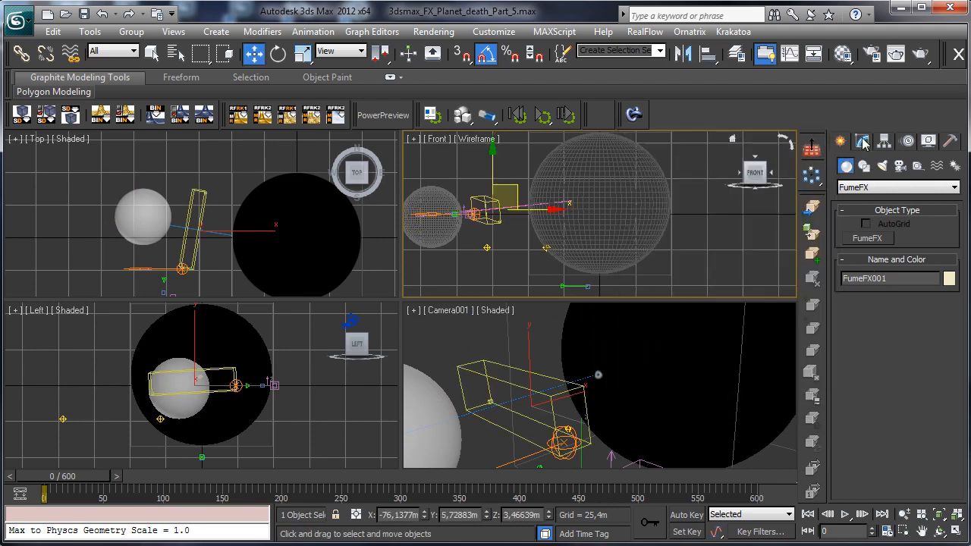
Resize the FumeFX container to about 11.04 wide, 9.82 long and 35.14 high so that it runs lengthwise along the beam
click(862, 142)
drag(943, 412, 932, 458)
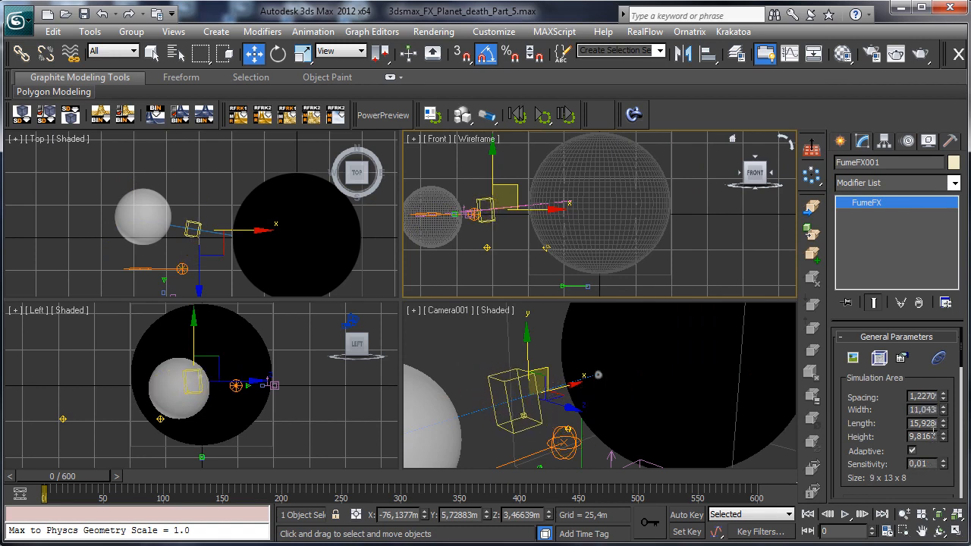
drag(944, 423, 962, 288)
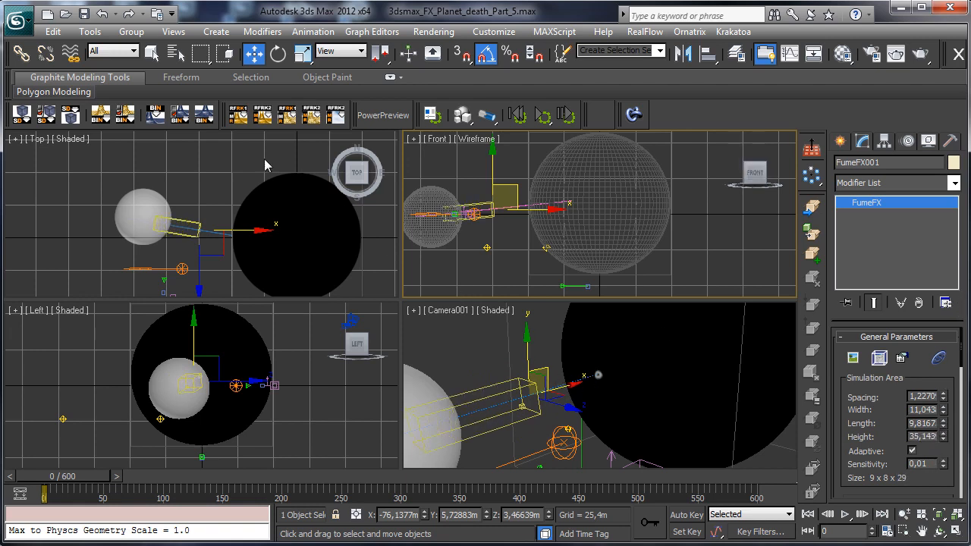
Move the container along its local Z axis to the large planet's surface and extend its height to about 55.53 to reach the small planet
click(334, 50)
click(336, 101)
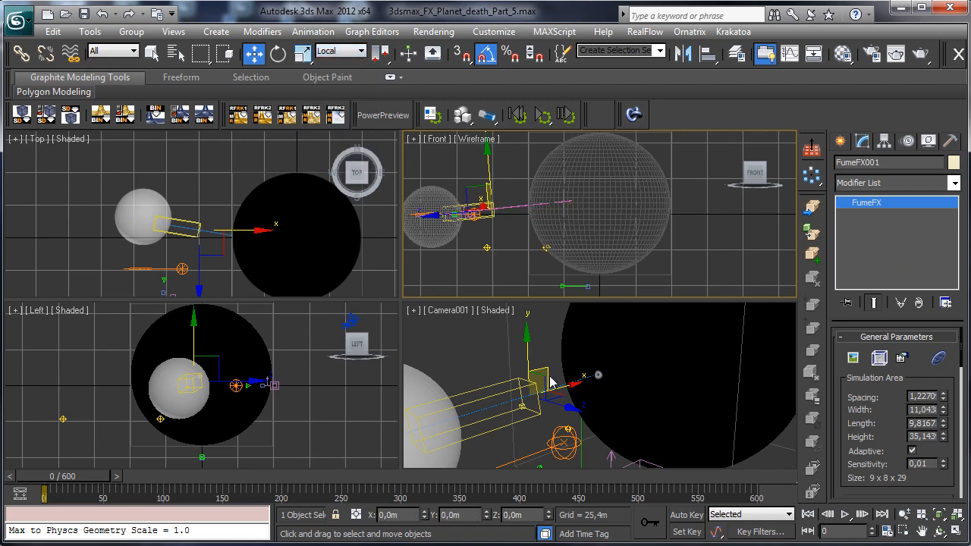
click(565, 388)
drag(545, 391, 565, 389)
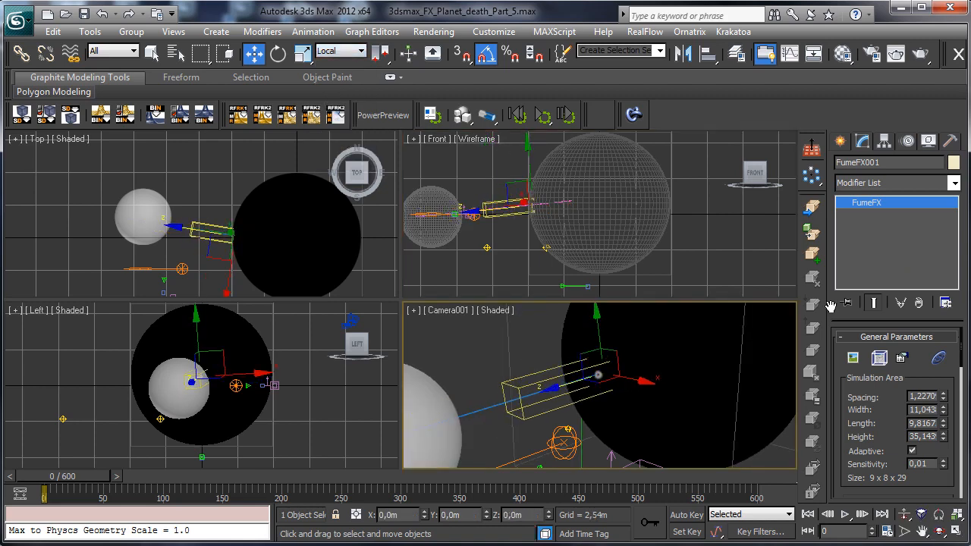
drag(945, 439, 952, 394)
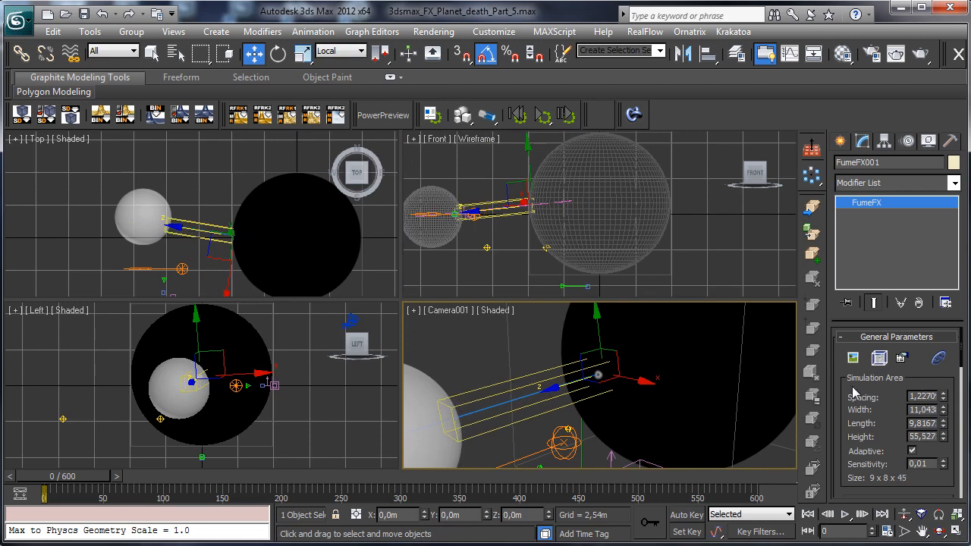
Maximize the camera view and set the container's Voxel Grid display to Auto
right_click(479, 345)
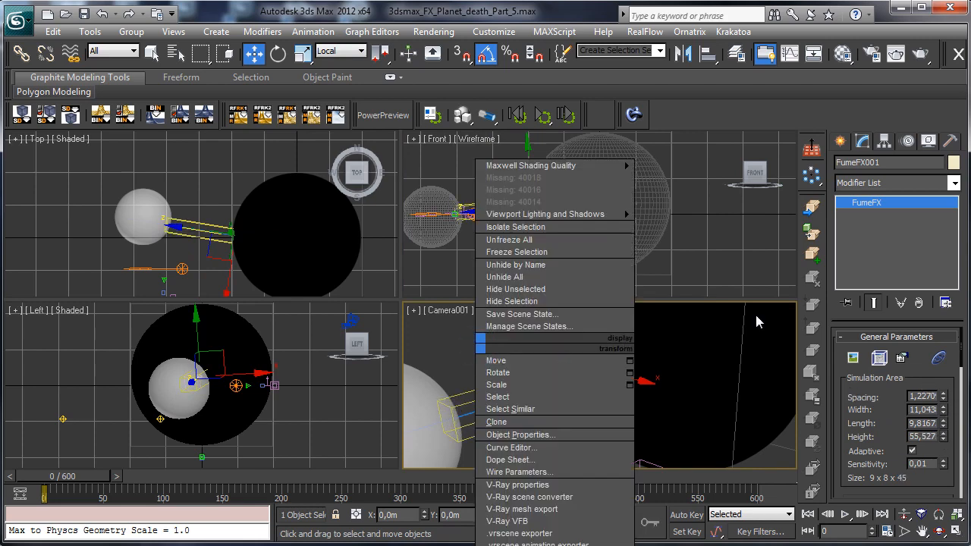
click(883, 402)
click(954, 529)
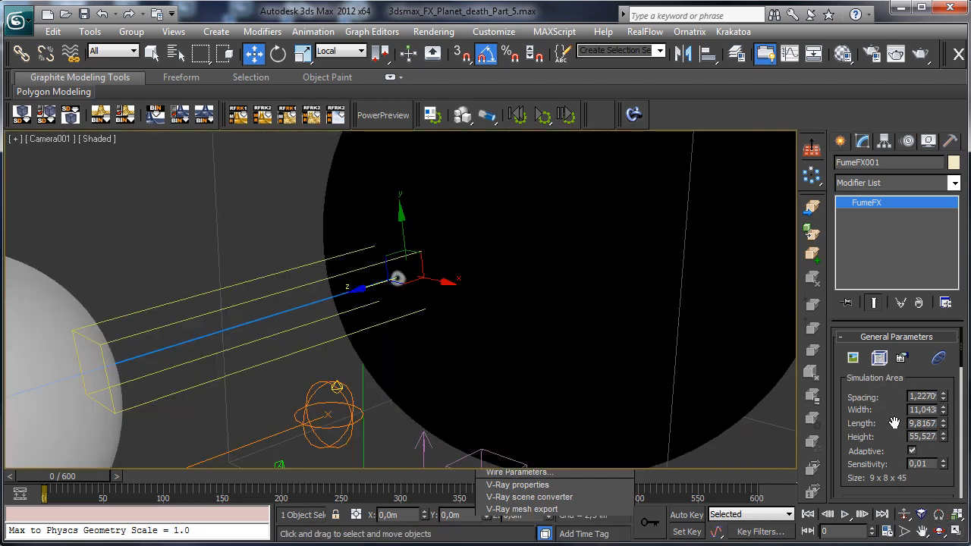
drag(894, 422, 844, 157)
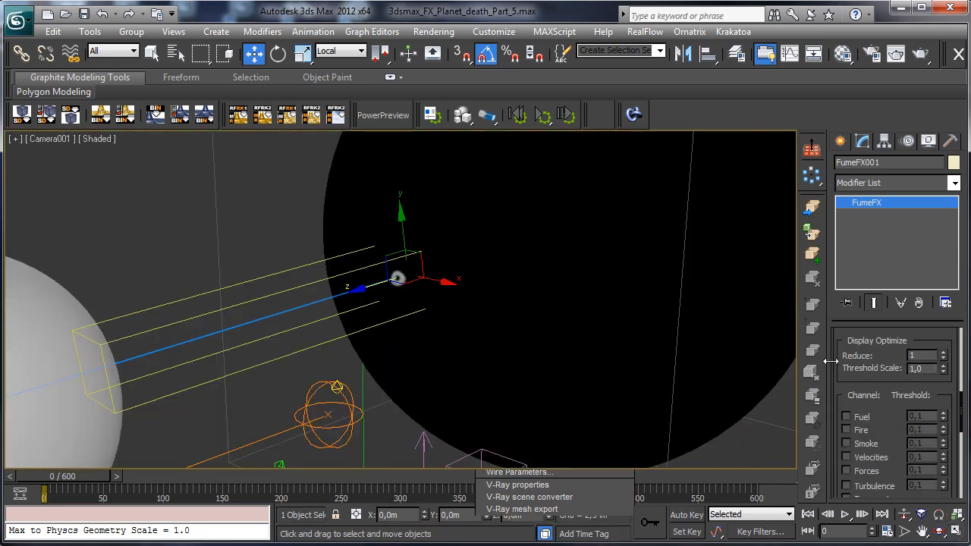
drag(831, 361, 657, 361)
drag(880, 445, 860, 99)
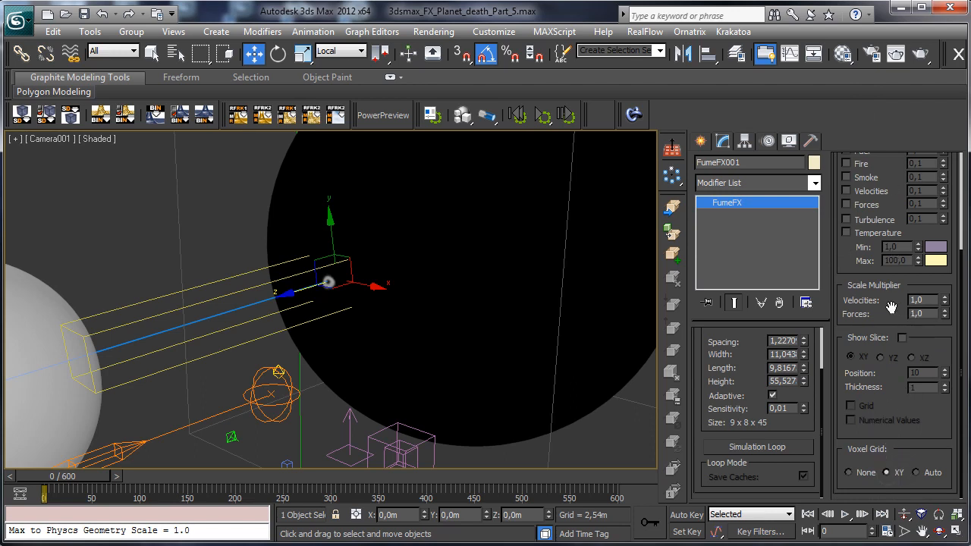
click(926, 473)
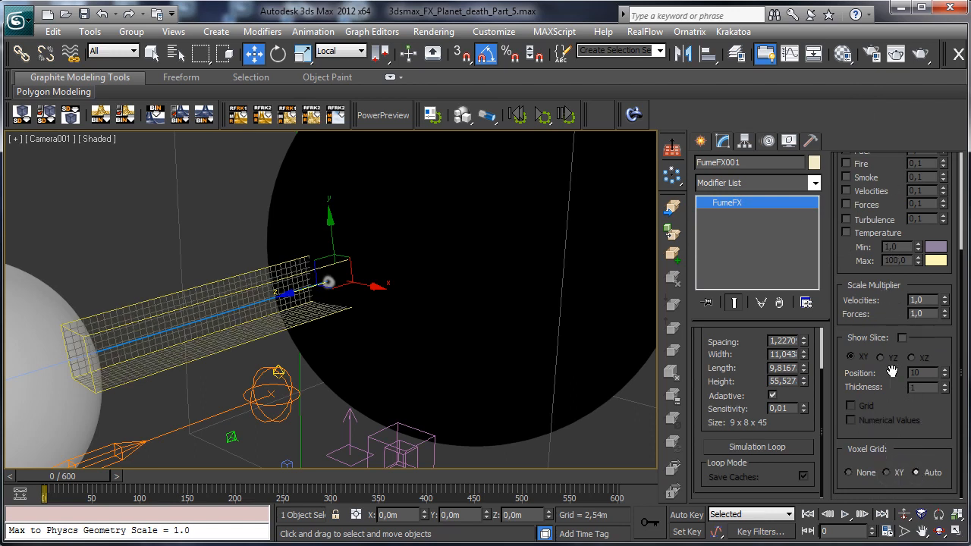
Reduce the FumeFX container's grid spacing to about 0.5014
drag(895, 315, 830, 455)
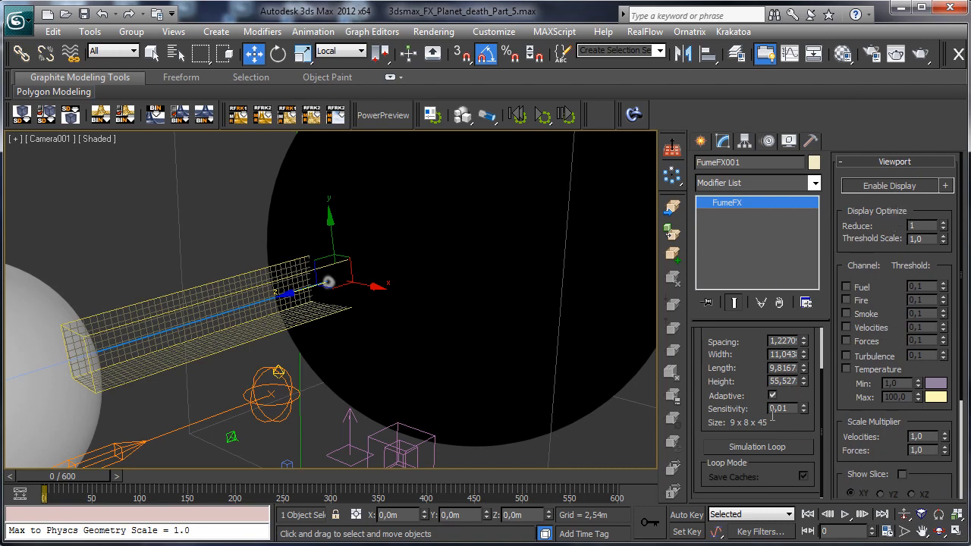
drag(748, 342, 725, 484)
drag(803, 399, 789, 531)
click(772, 452)
drag(804, 398, 804, 501)
drag(804, 399, 779, 543)
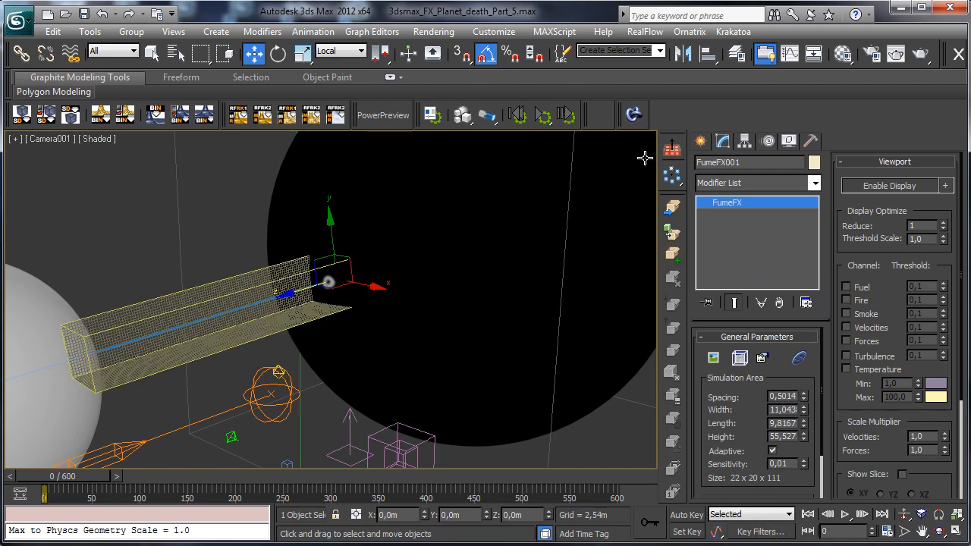
Create a FumeFX Simple Src helper about 3.38 m in diameter just below the beam between the planets
click(702, 141)
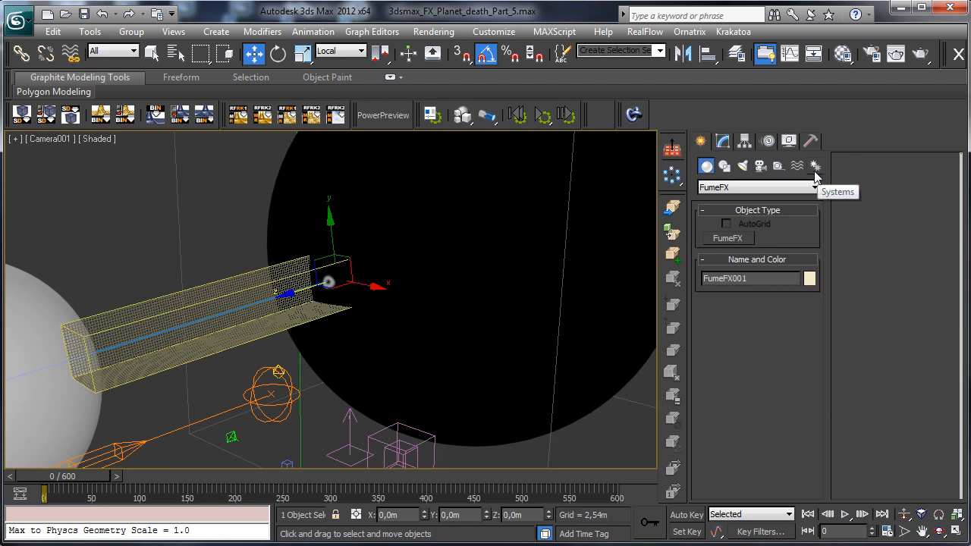
click(719, 194)
click(728, 200)
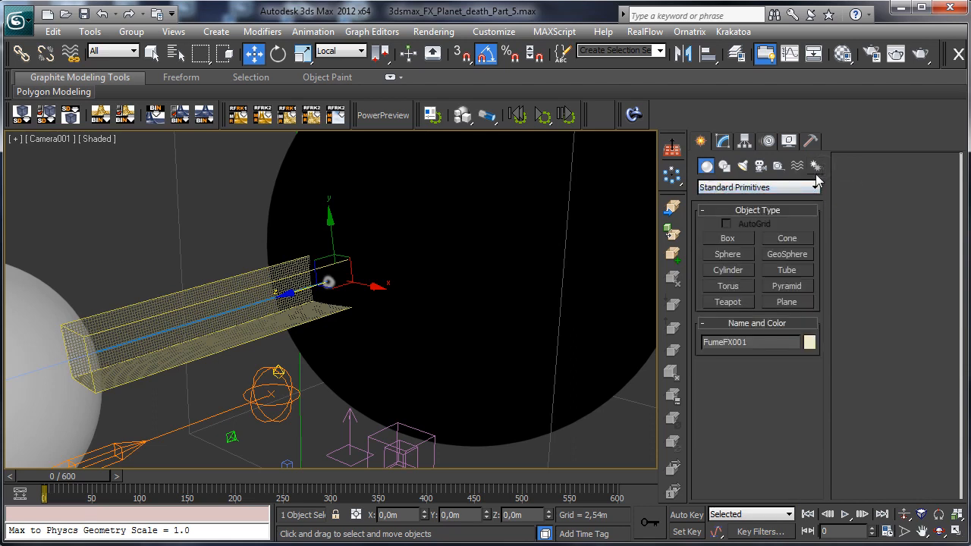
click(815, 167)
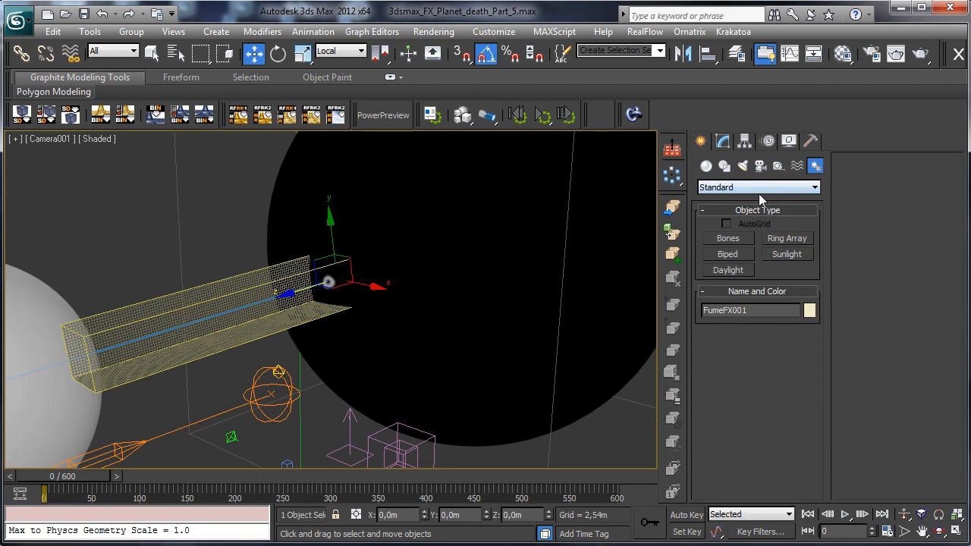
click(776, 168)
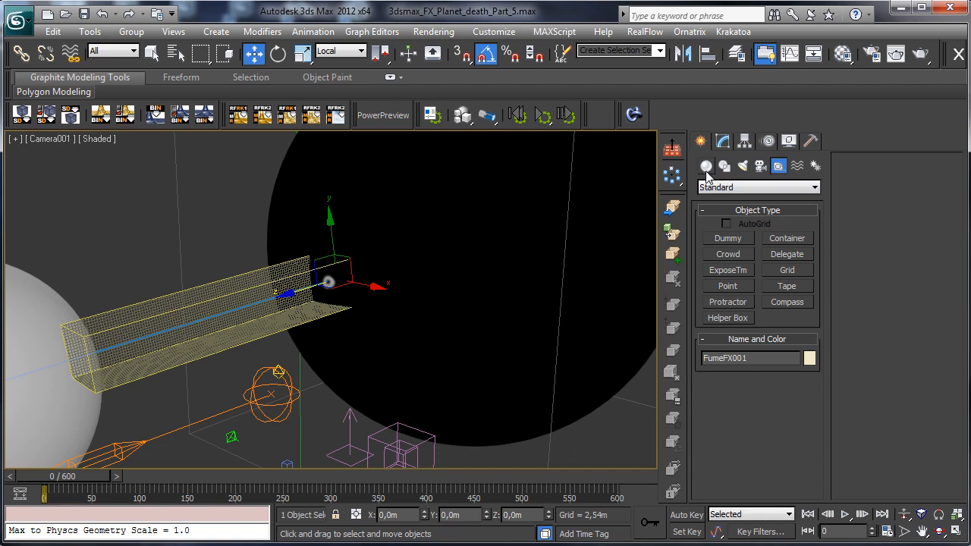
click(780, 189)
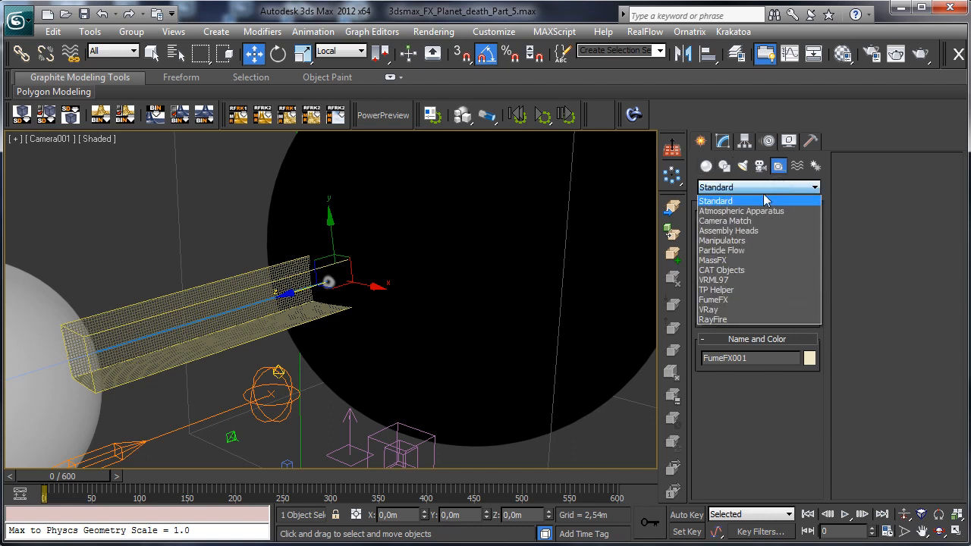
click(714, 299)
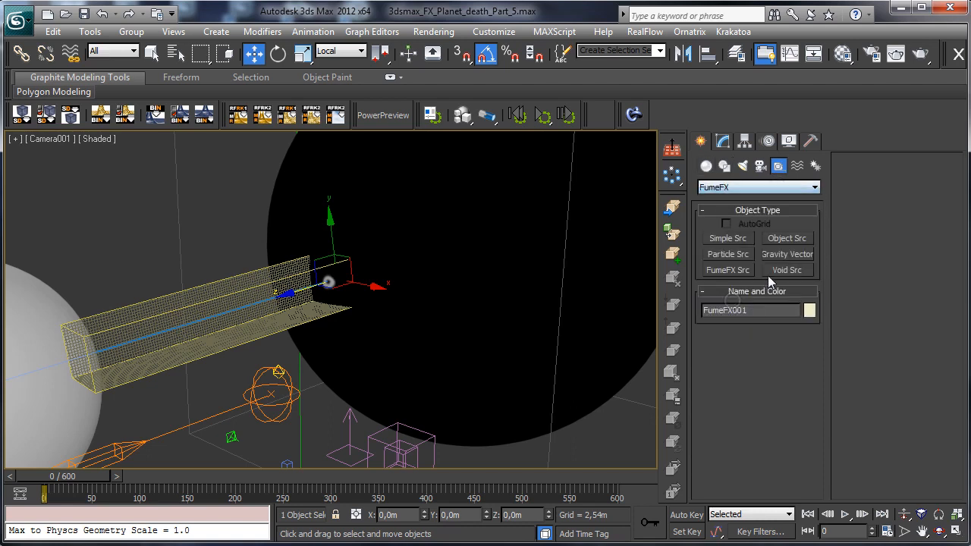
click(747, 239)
mouse_move(216, 385)
mouse_down()
mouse_move(231, 398)
mouse_move(220, 383)
mouse_up()
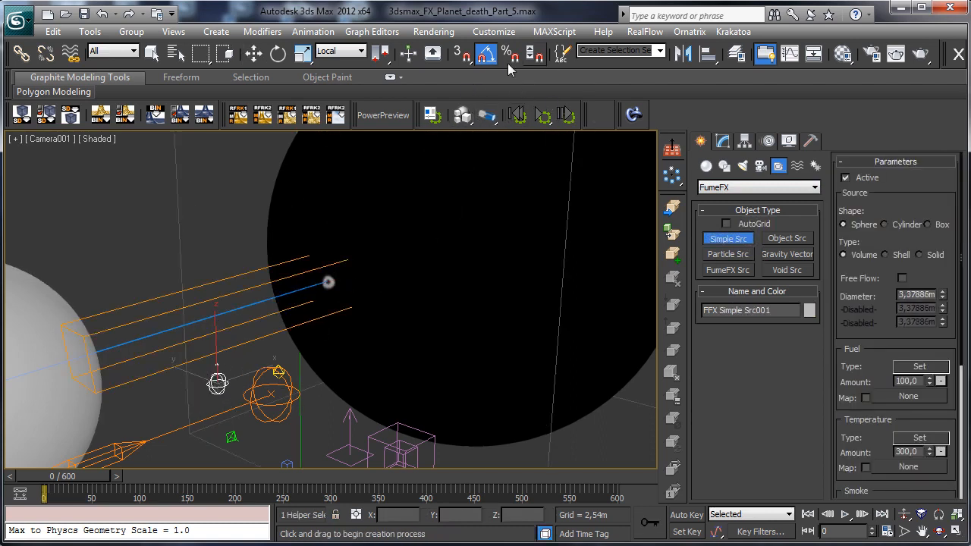
Align the simple source to Cylinder001, center to center in X, Y and Z, matching its local orientation on all three axes
click(707, 53)
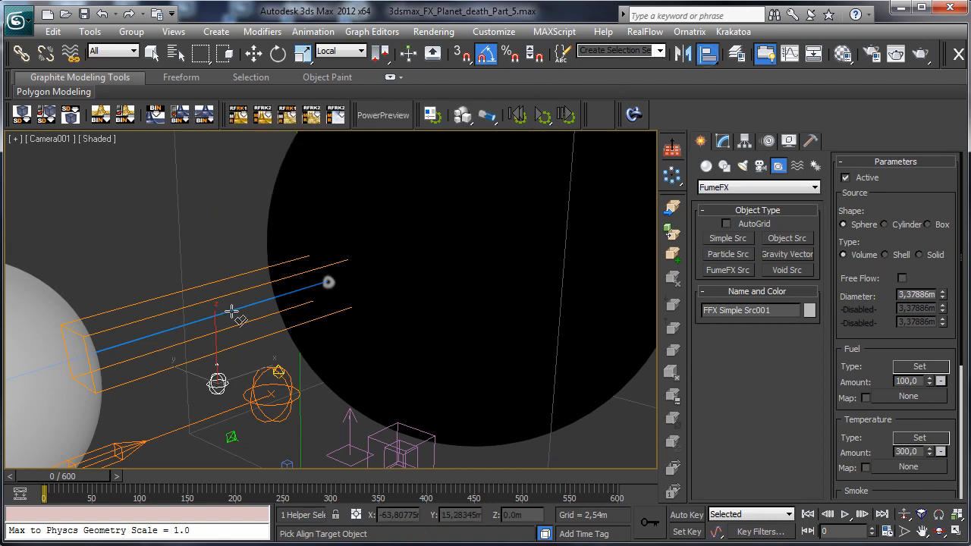
click(228, 313)
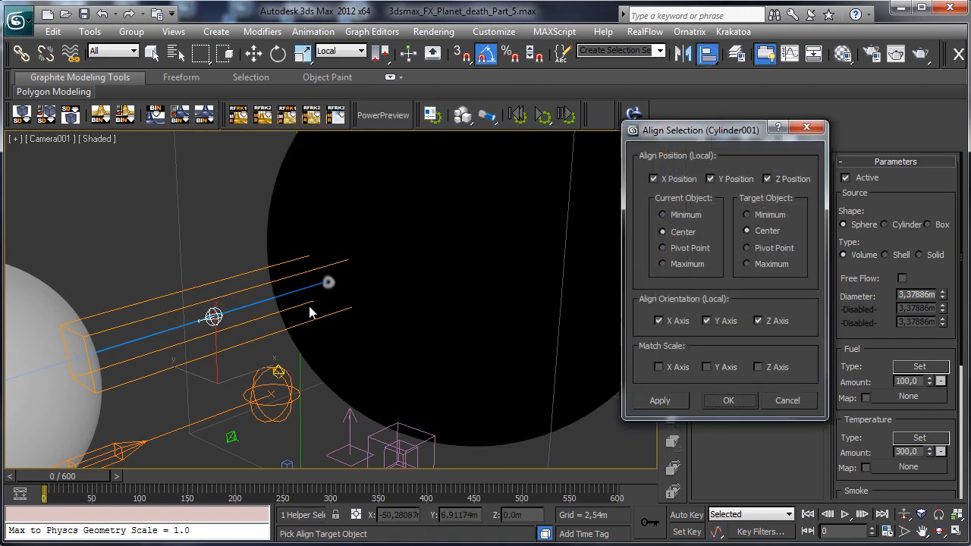
click(729, 397)
Move the simple source along the beam to the small planet's surface and reduce its diameter to about 1.72 m
drag(166, 335, 41, 372)
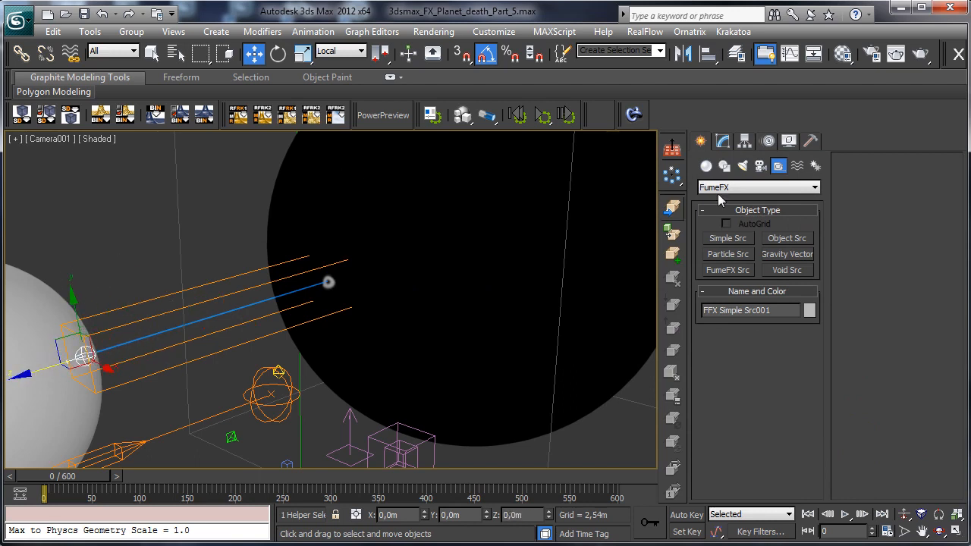
click(721, 143)
drag(803, 472, 797, 502)
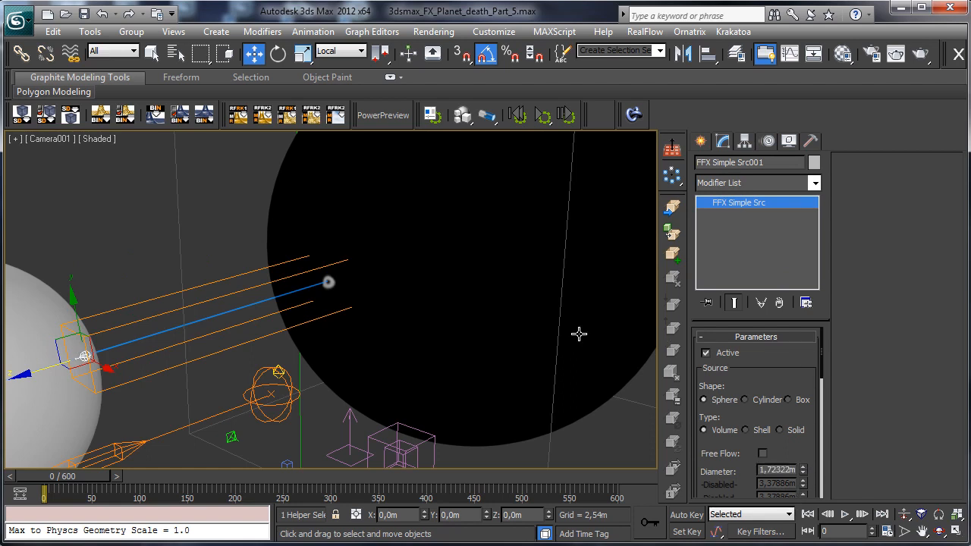
Key the simple source's position at the small planet on frame 50
click(681, 518)
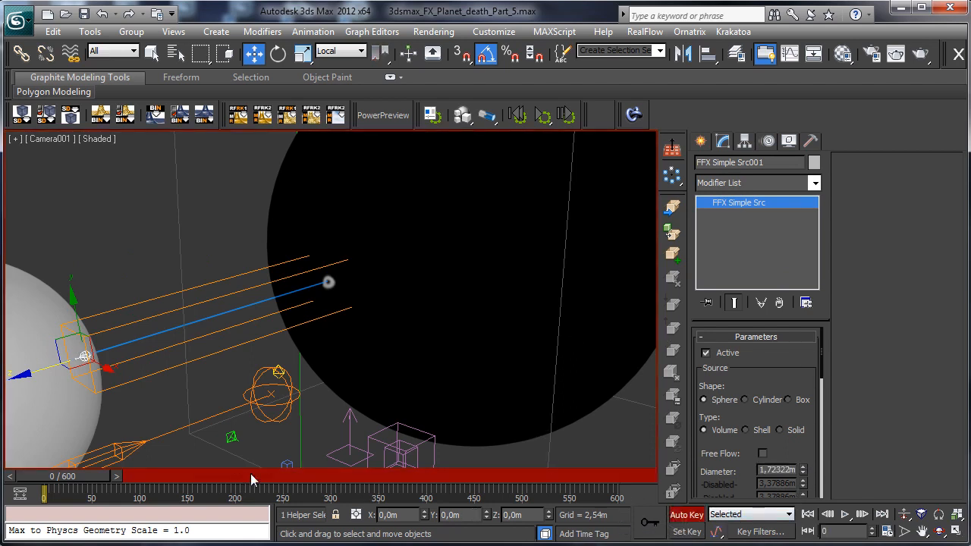
drag(61, 489, 108, 489)
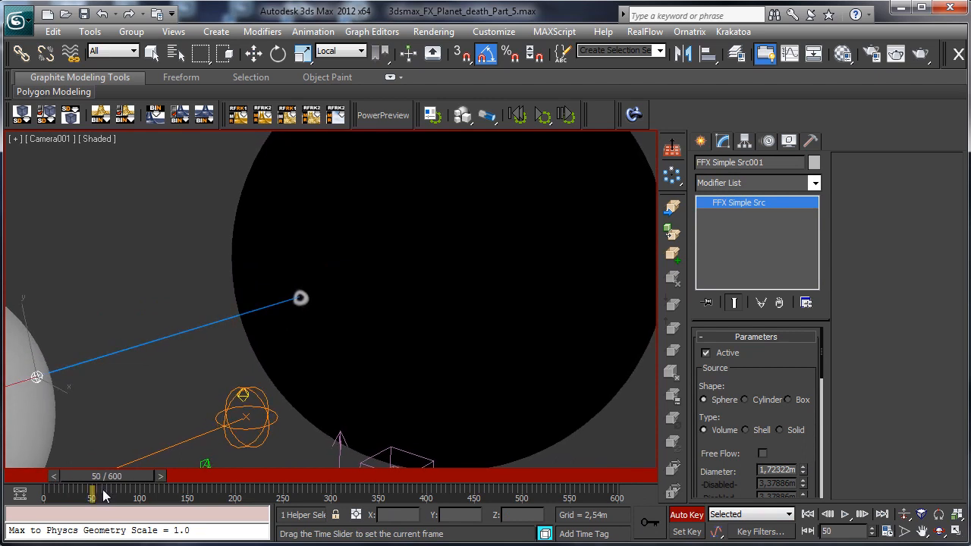
key(w)
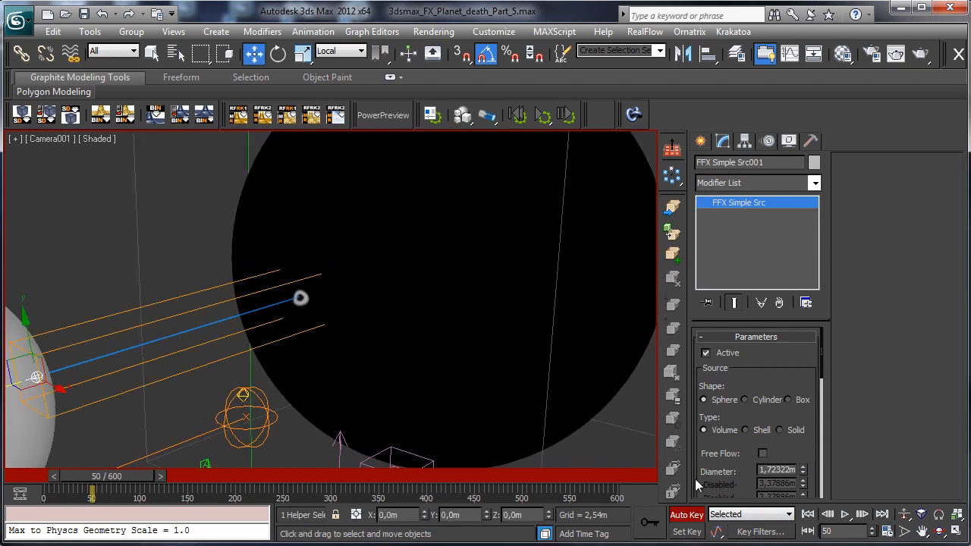
click(686, 531)
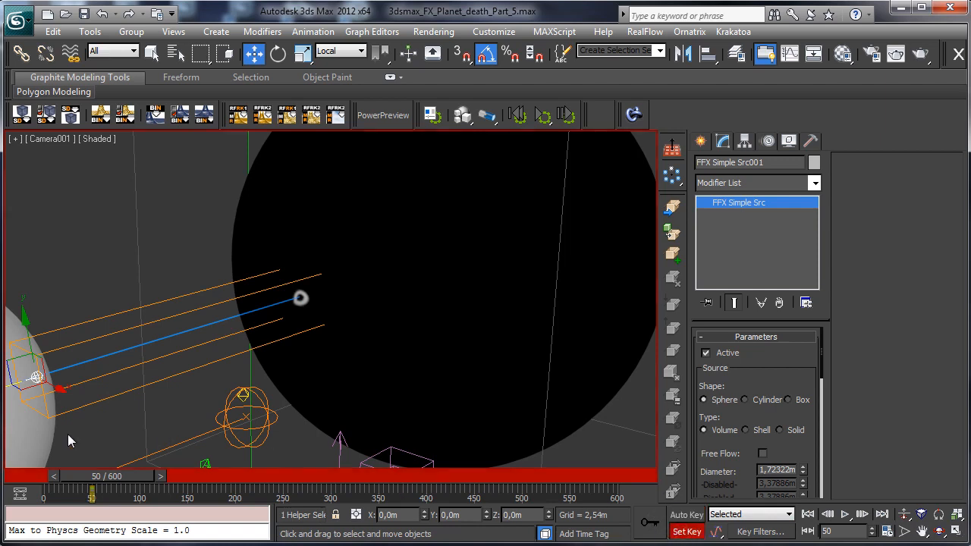
With Auto Key on, animate the simple source along its local Z axis to the large planet's surface at frame 100
click(682, 518)
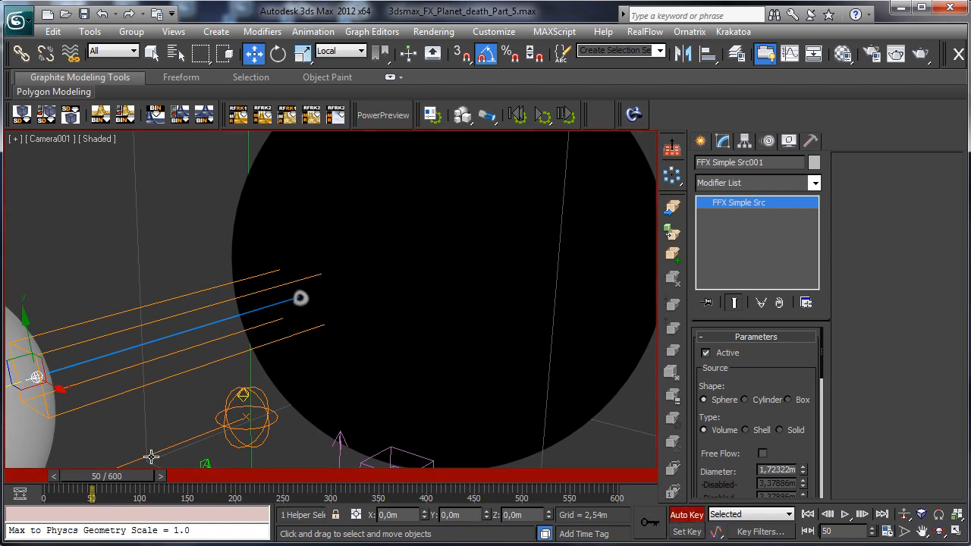
drag(115, 486, 161, 495)
key(w)
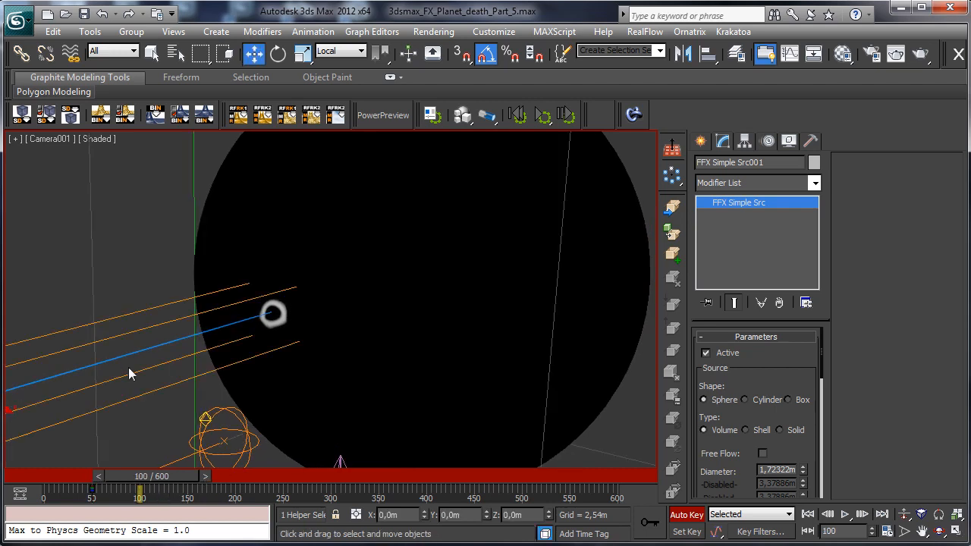
click(955, 531)
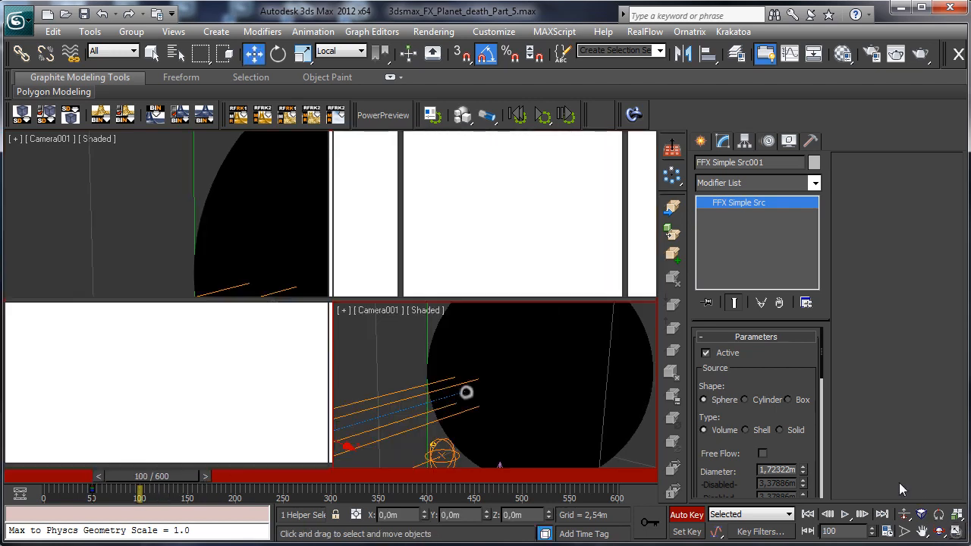
click(178, 225)
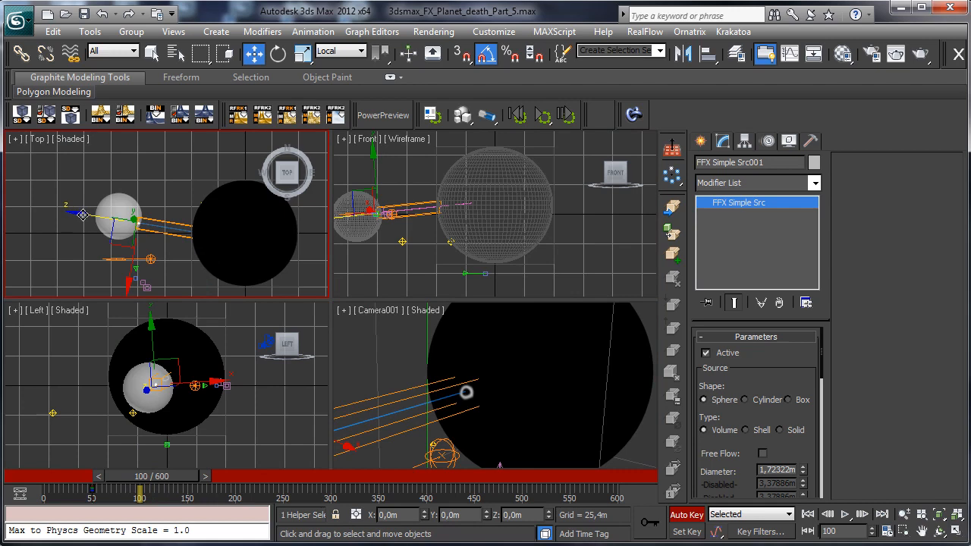
drag(83, 214, 141, 226)
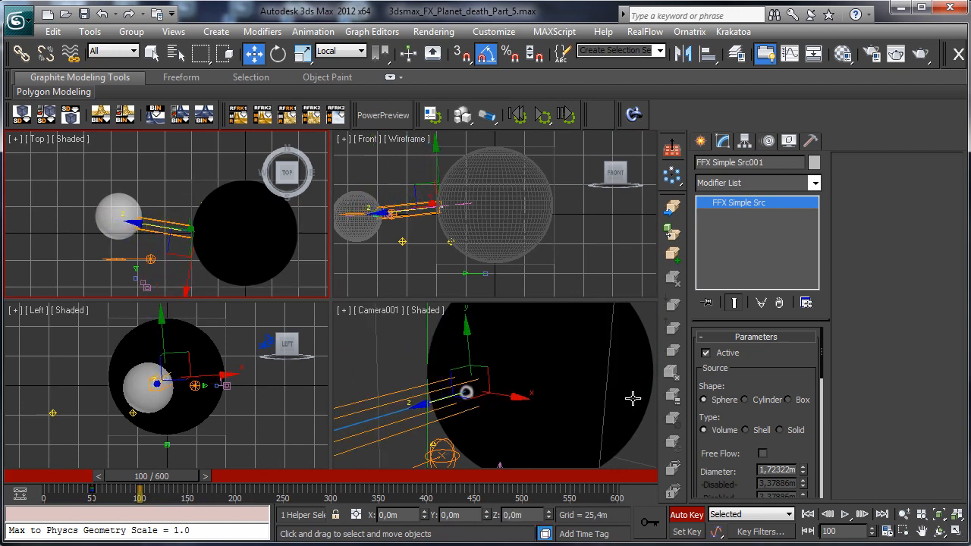
Examine the simple source's travel in the enlarged camera view and its position curves in the Curve Editor
right_click(576, 389)
click(956, 530)
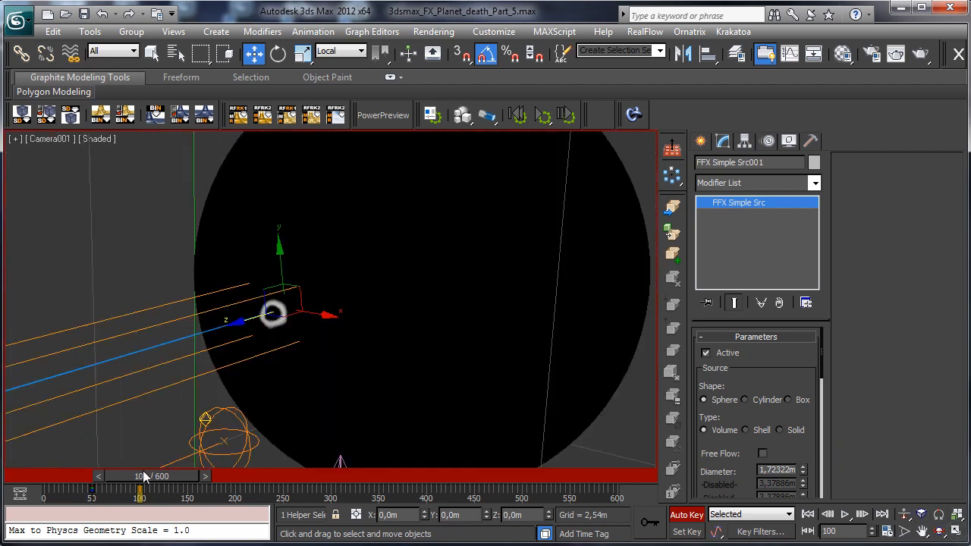
mouse_move(143, 470)
mouse_down()
mouse_move(62, 471)
mouse_move(138, 467)
mouse_up()
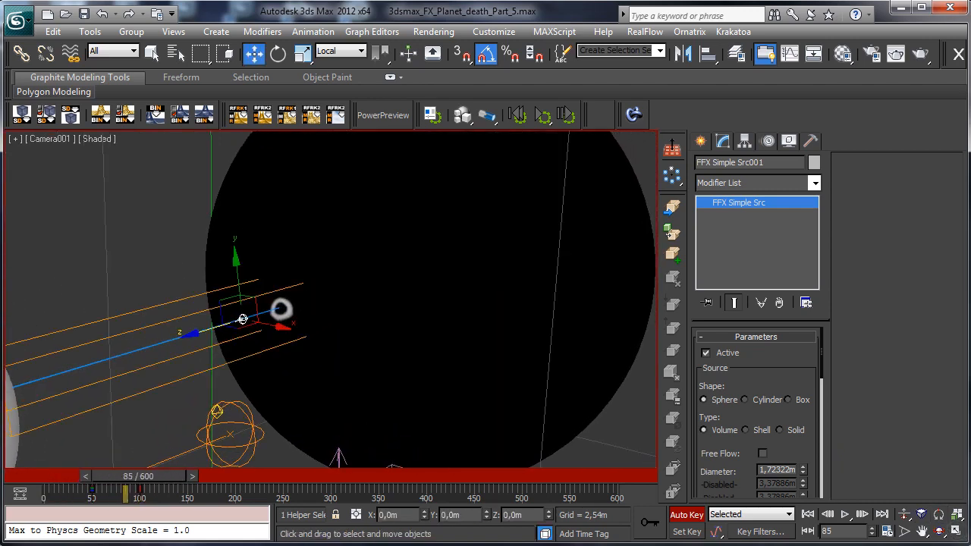
click(20, 497)
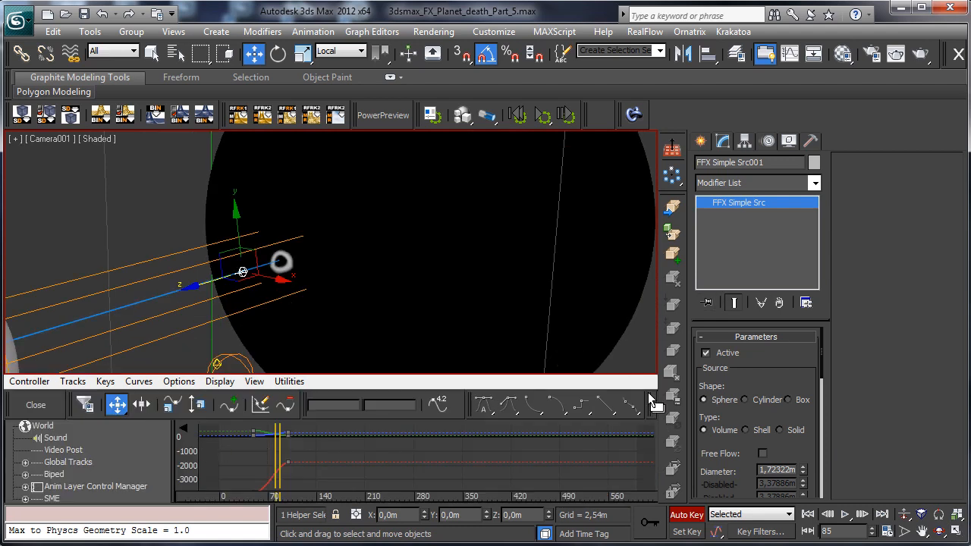
scroll(114, 466, down, 3)
scroll(105, 470, down, 3)
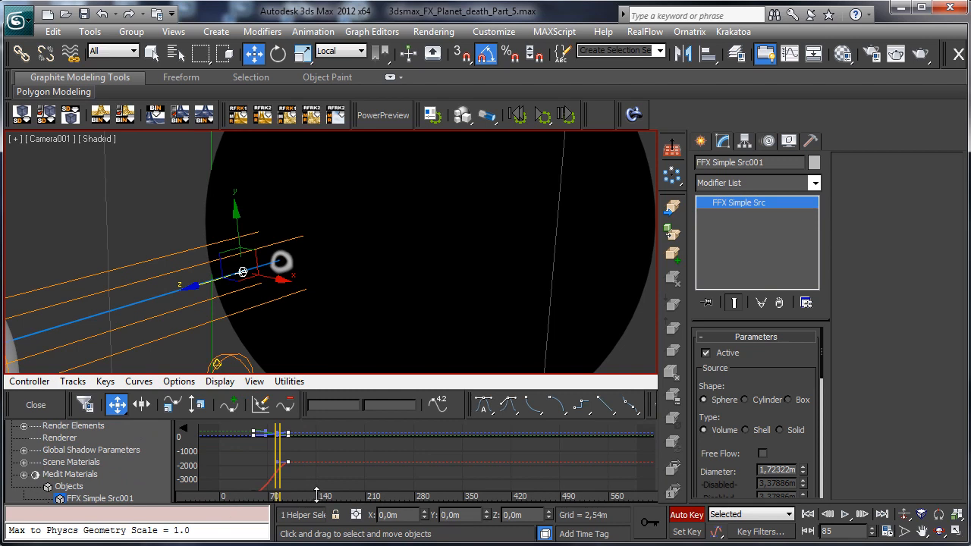
drag(315, 496, 328, 456)
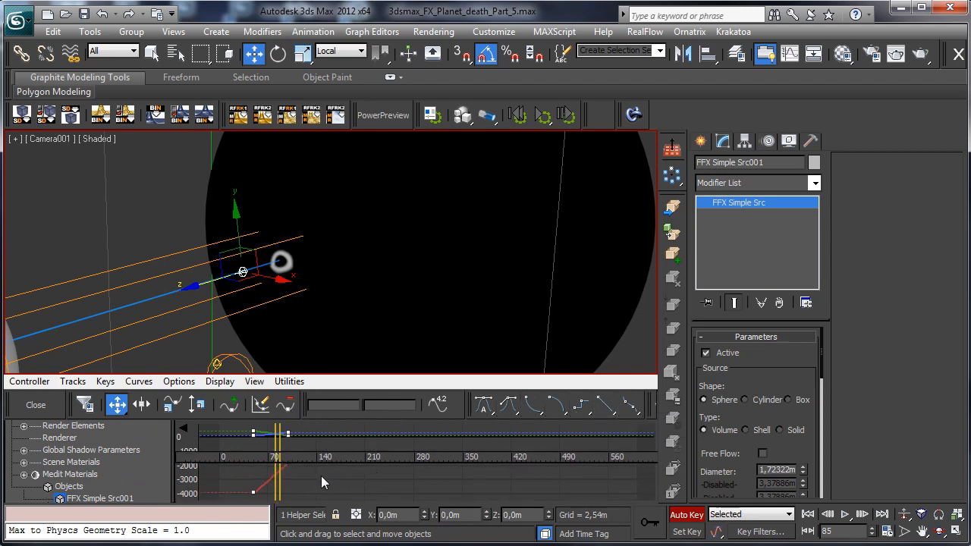
click(36, 404)
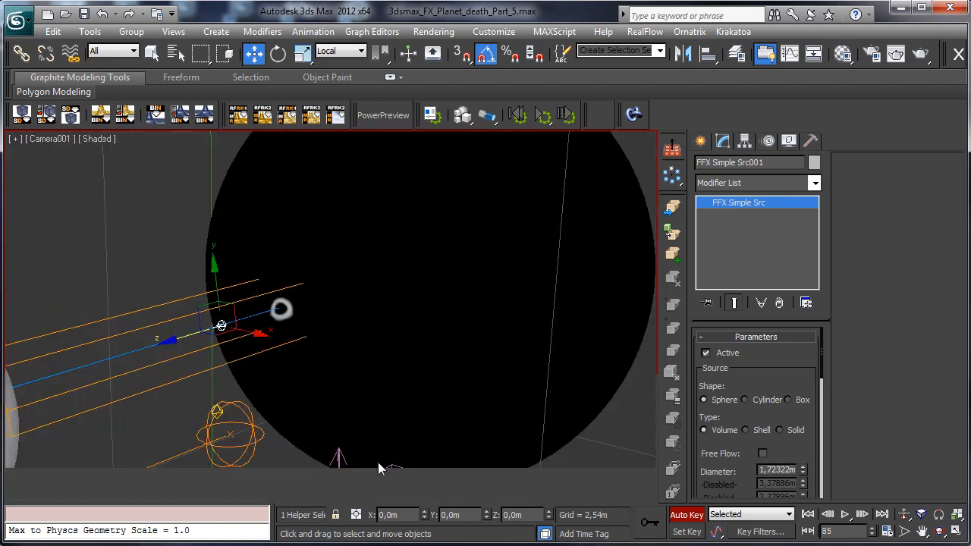
Move the timeline back to frame 37 and turn off Auto Key mode
drag(139, 479, 96, 475)
key(w)
key(n)
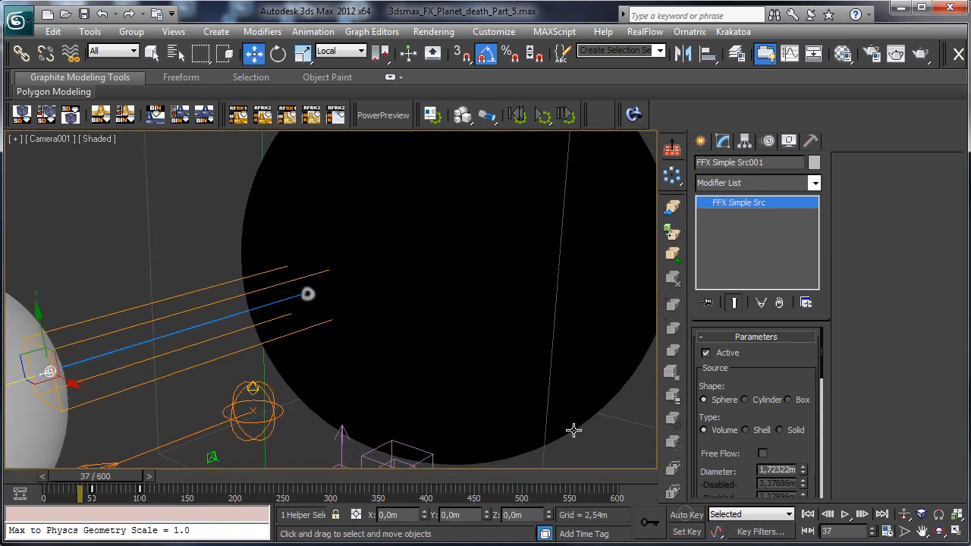
Start saving the scene under a new name and create a new folder inside the Tutorials folder
click(16, 21)
click(65, 191)
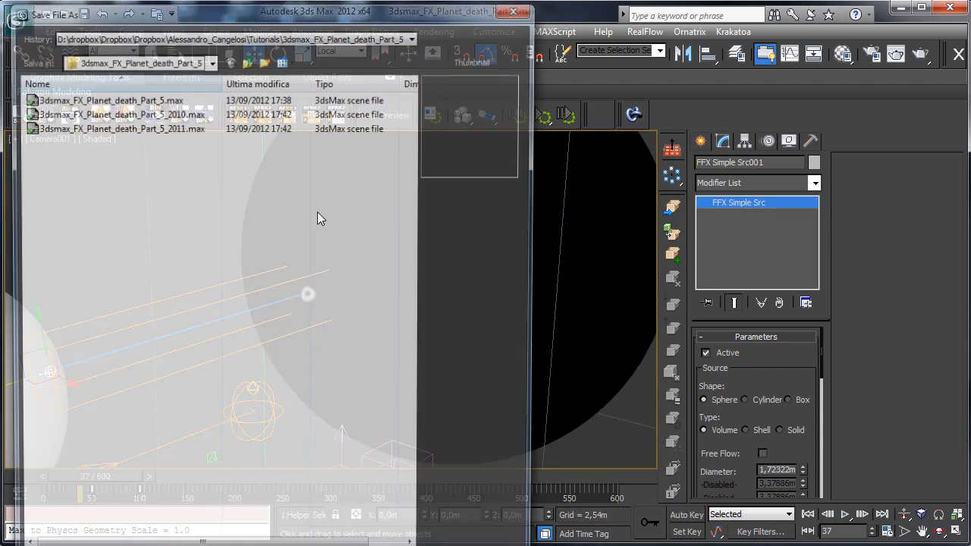
click(152, 97)
click(246, 59)
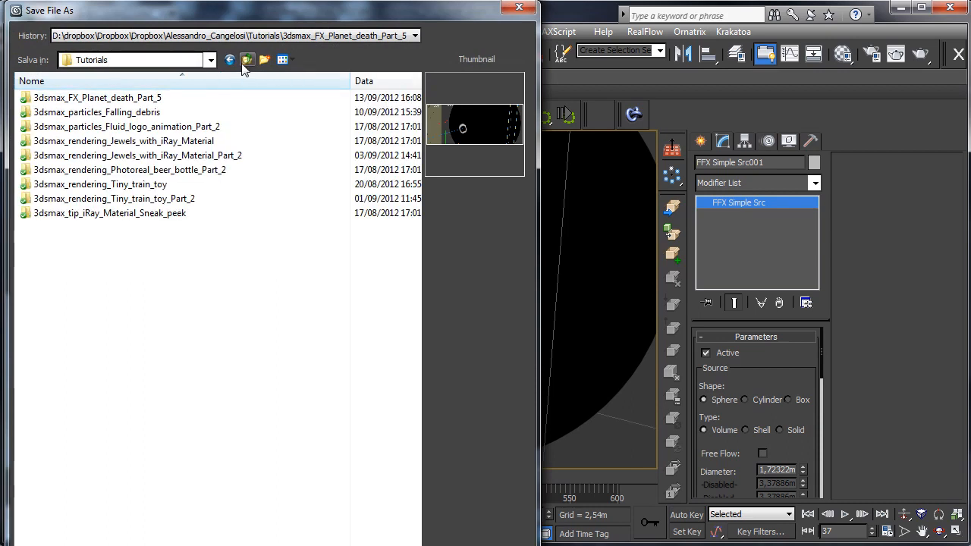
click(264, 59)
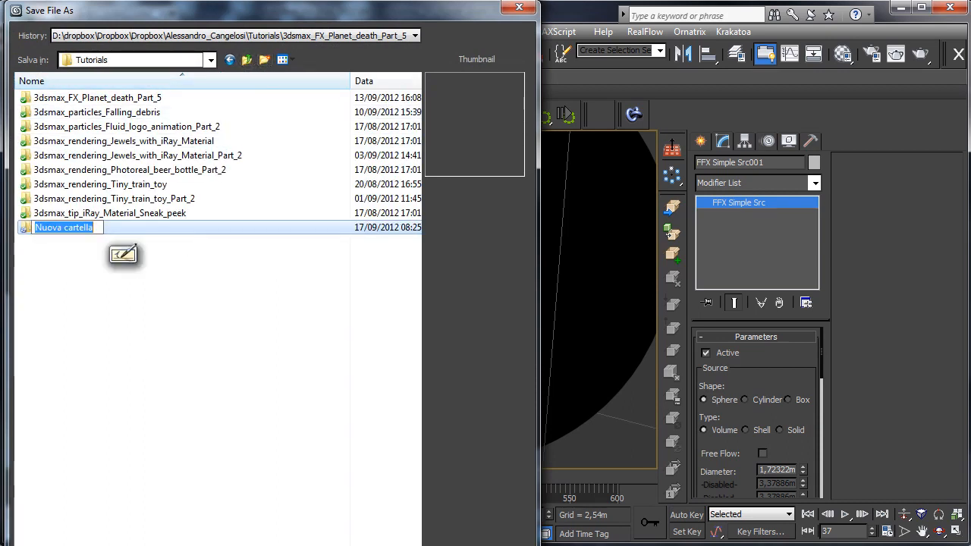
drag(174, 545, 174, 491)
click(86, 231)
drag(89, 230, 32, 228)
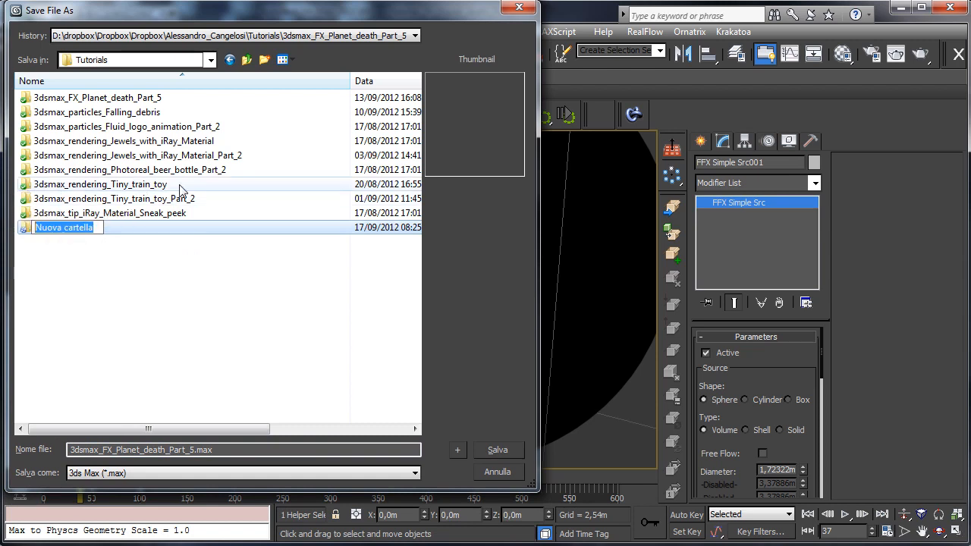
Name the new folder 3dsmax_FX_Planet_death_Part_6, reusing the name of the existing Part_5 folder
click(147, 97)
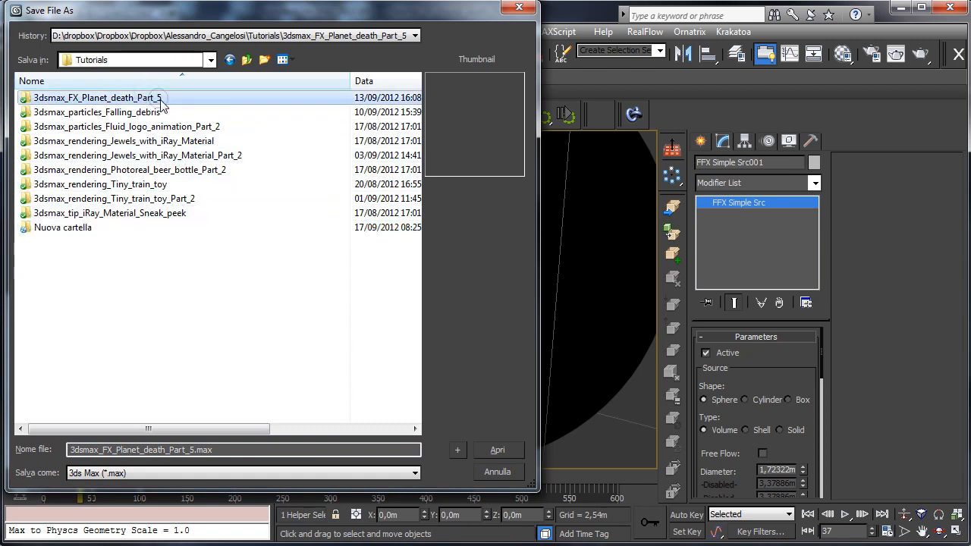
click(170, 99)
key(ctrl+c)
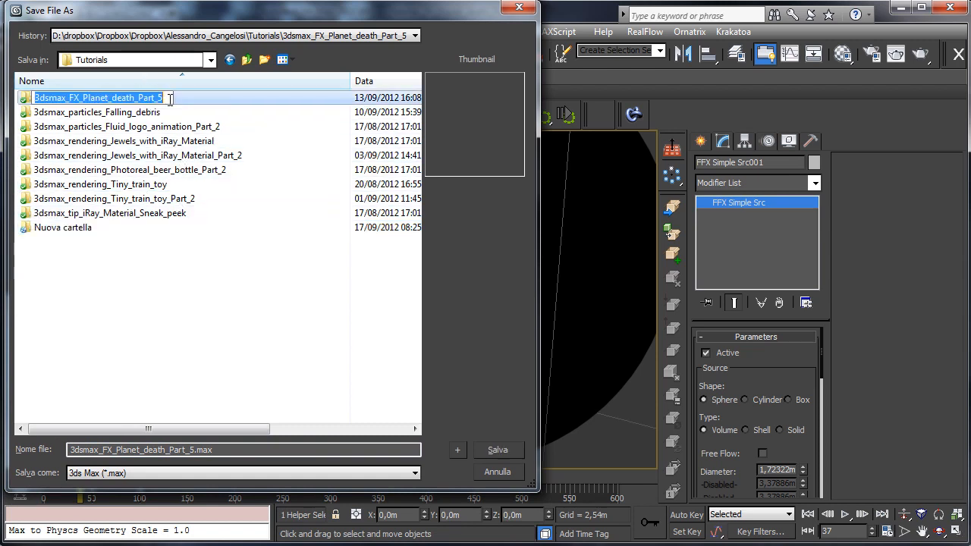
click(88, 231)
click(91, 230)
key(ctrl+v)
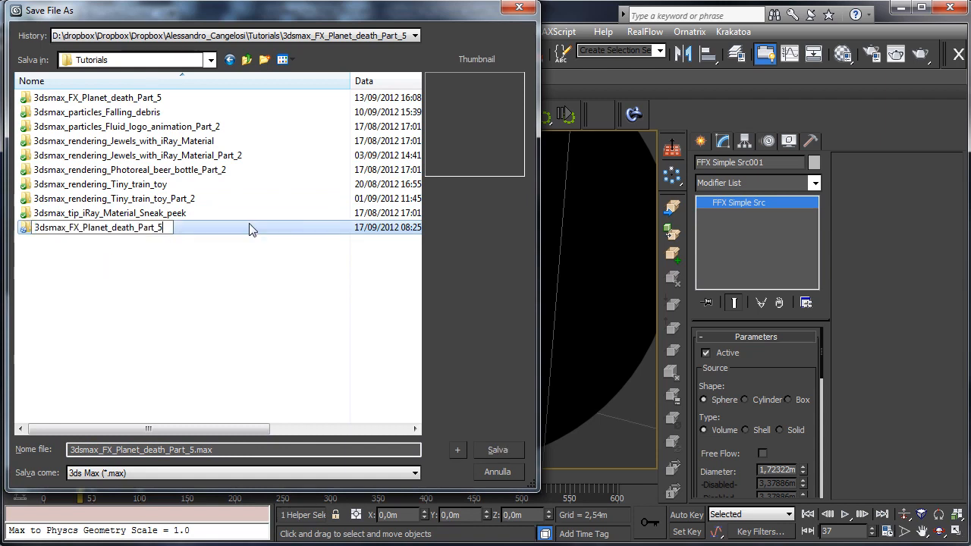
text(6)
key(Return)
Save the scene as 3dsmax_FX_Planet_death_Part_6.max inside the 3dsmax_FX_Planet_death_Part_6 folder
key(Return)
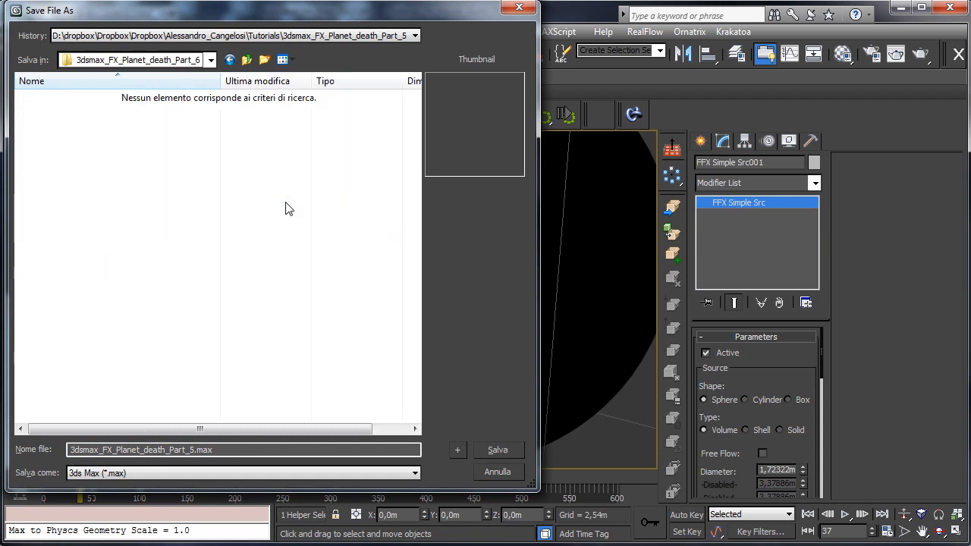
click(191, 449)
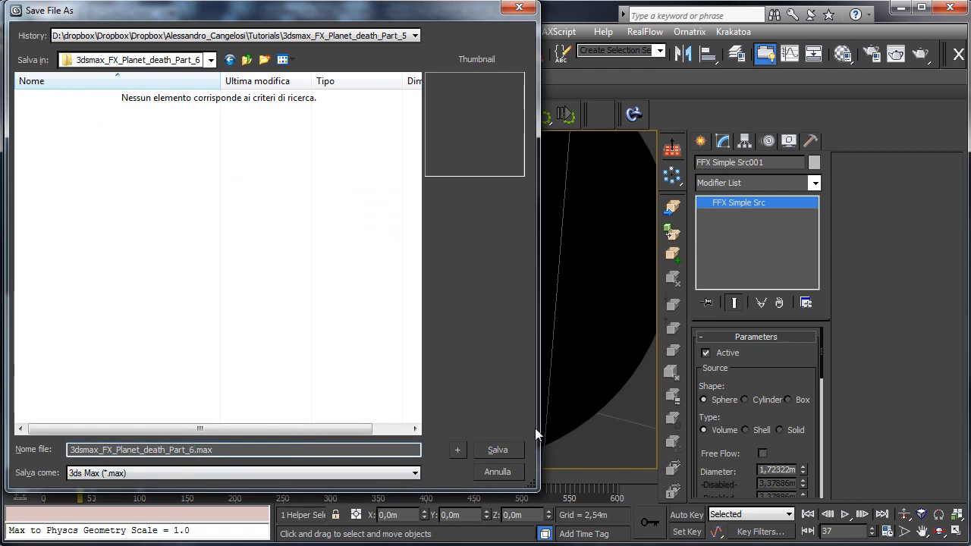
key(Return)
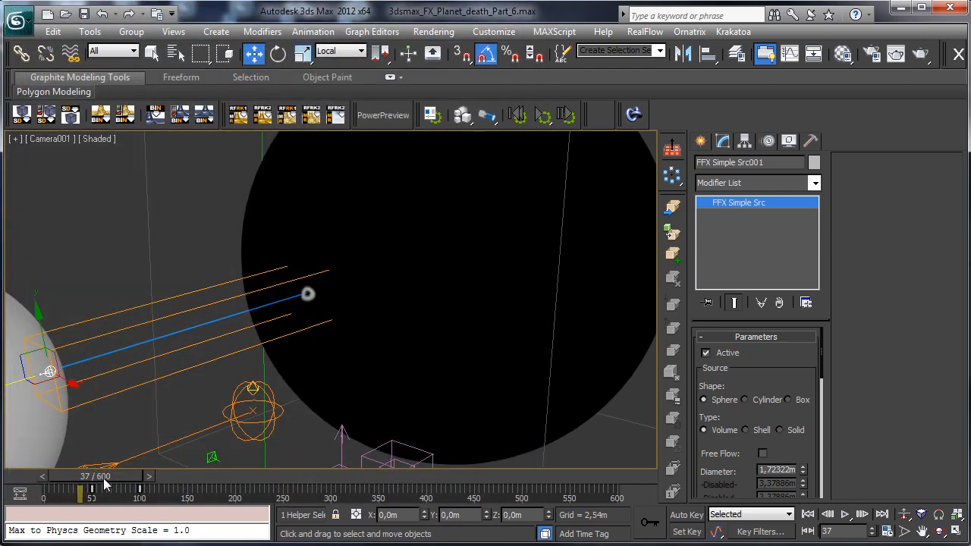
Add the animated simple source to the FumeFX container's list of objects, sources and space warps
drag(104, 478, 124, 476)
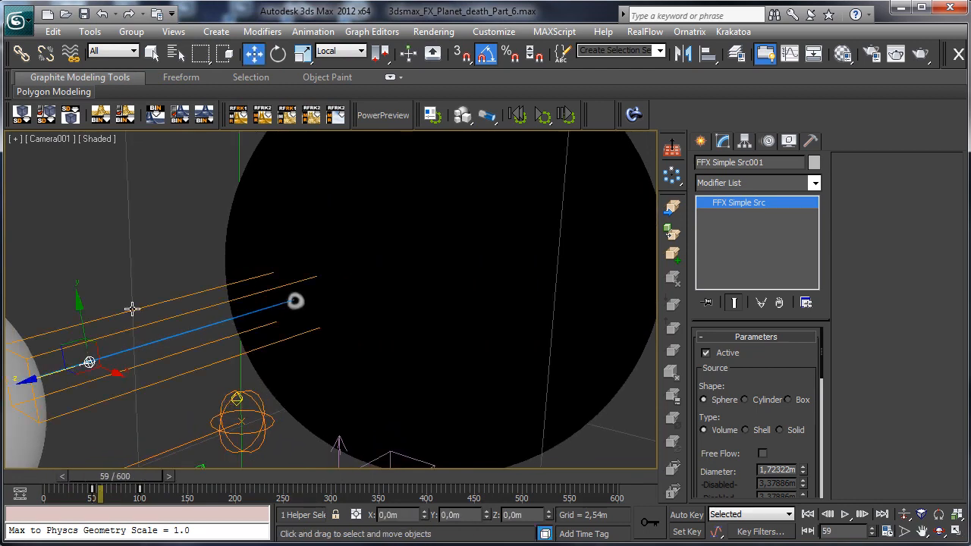
click(170, 319)
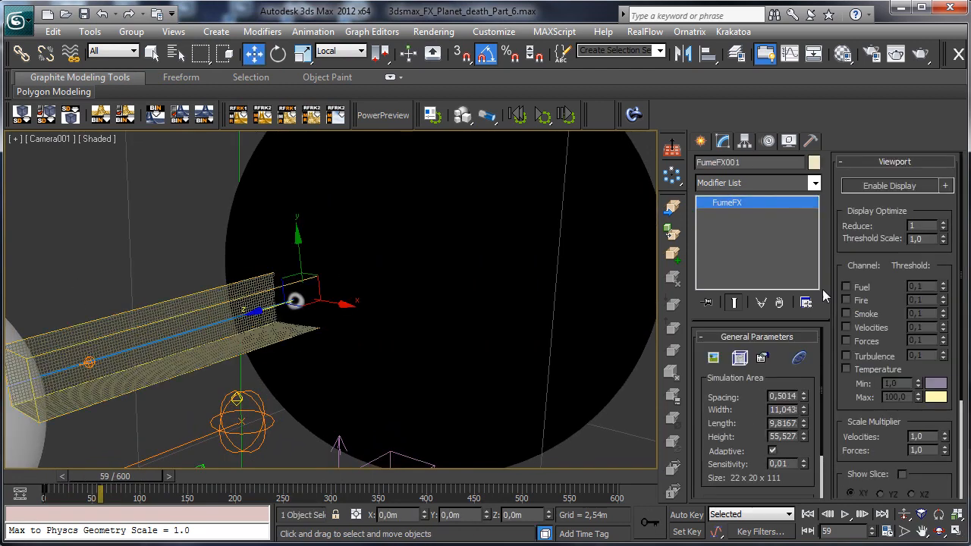
click(741, 359)
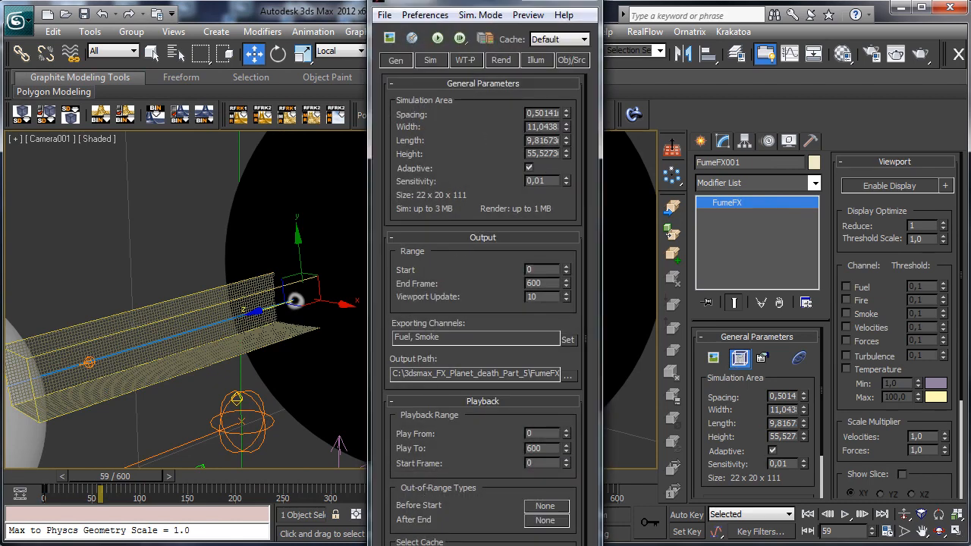
drag(464, 4, 775, 25)
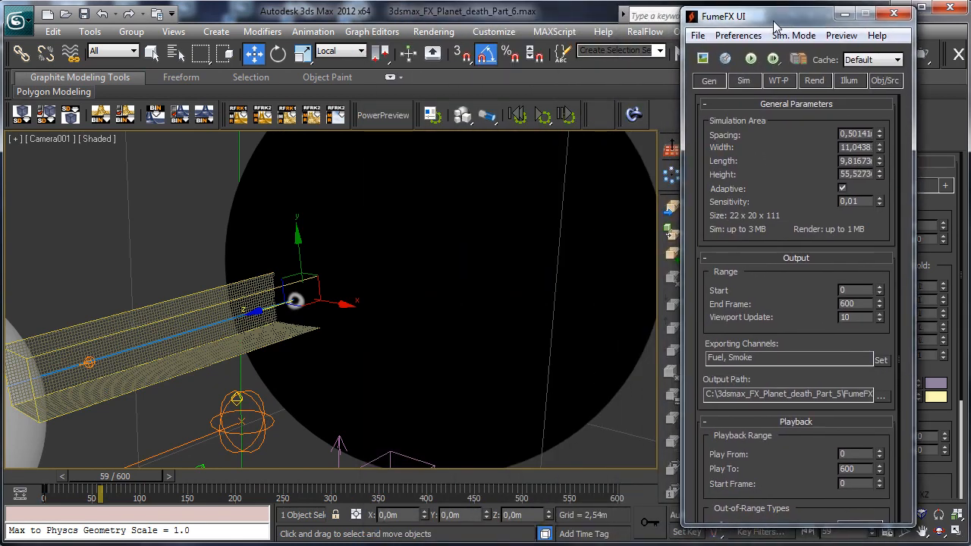
click(892, 84)
click(805, 212)
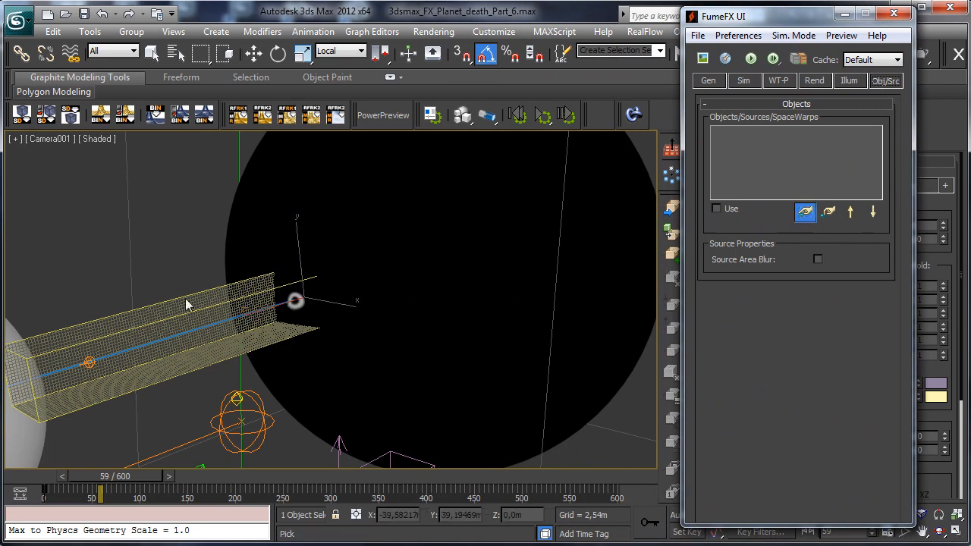
click(87, 361)
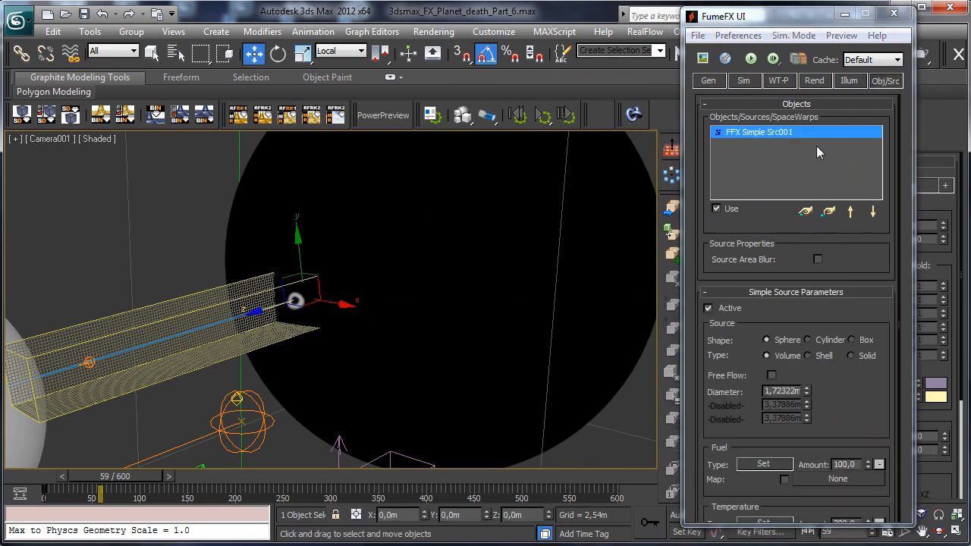
Set the simple source's temperature amount to 1000 in the FumeFX source parameters
scroll(851, 358, down, 3)
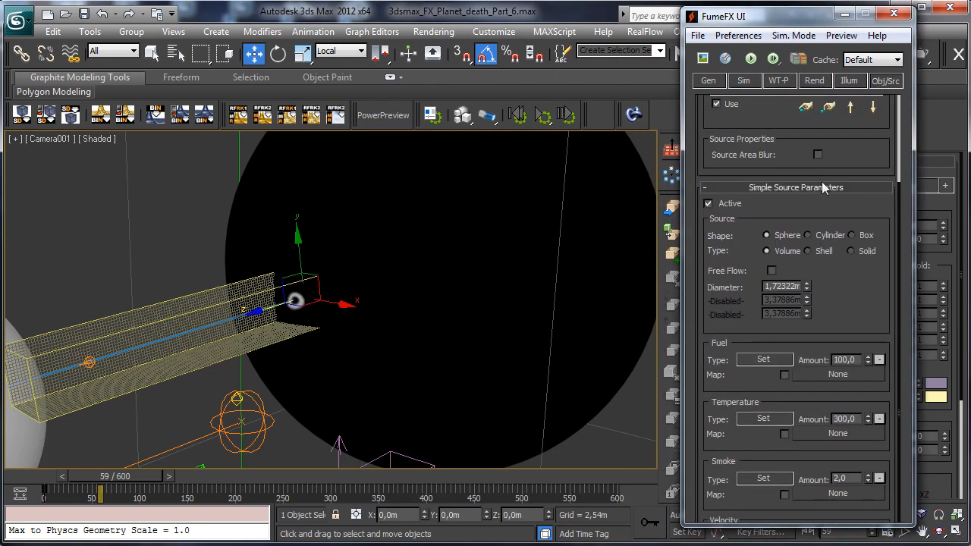
double_click(854, 416)
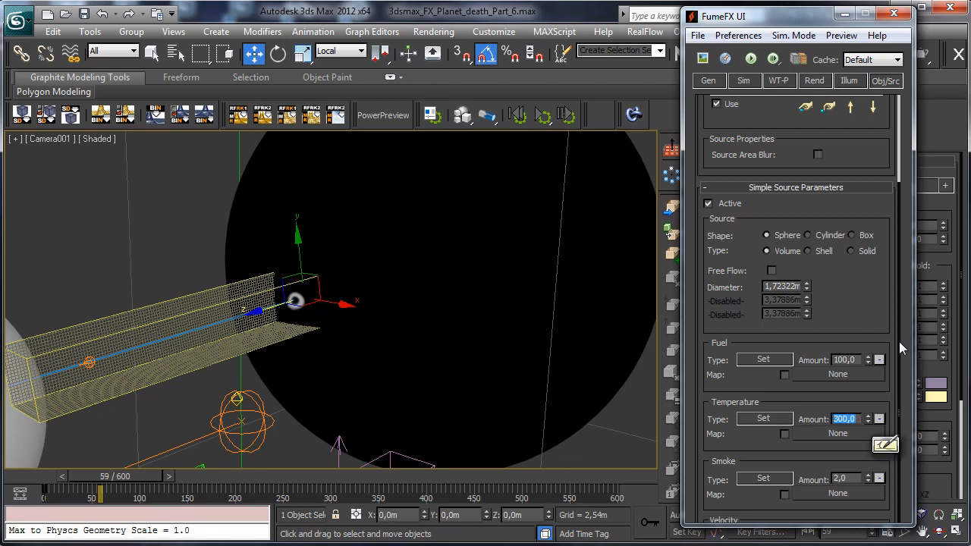
text(1000)
key(Return)
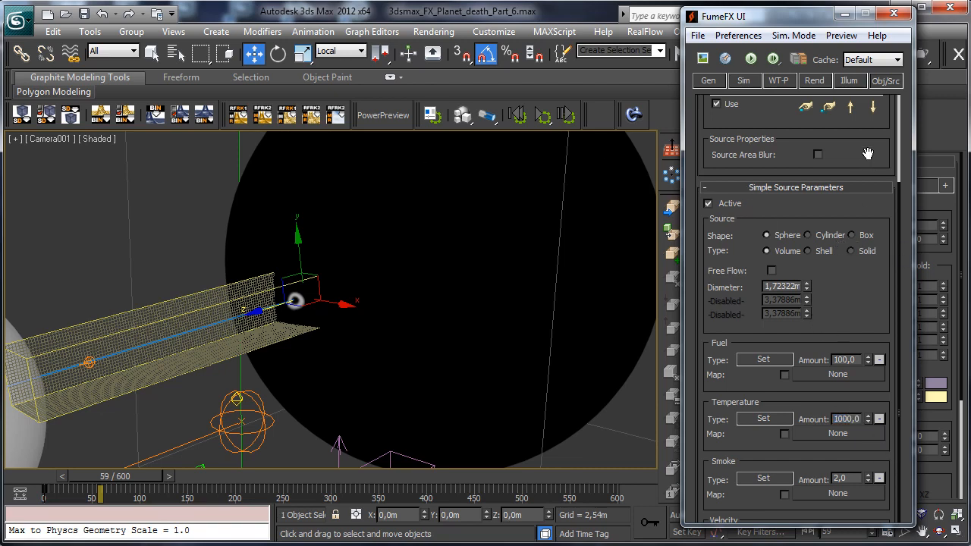
Set the FumeFX simulation output range to start at frame 50 and end at frame 150
scroll(792, 440, up, 3)
click(710, 82)
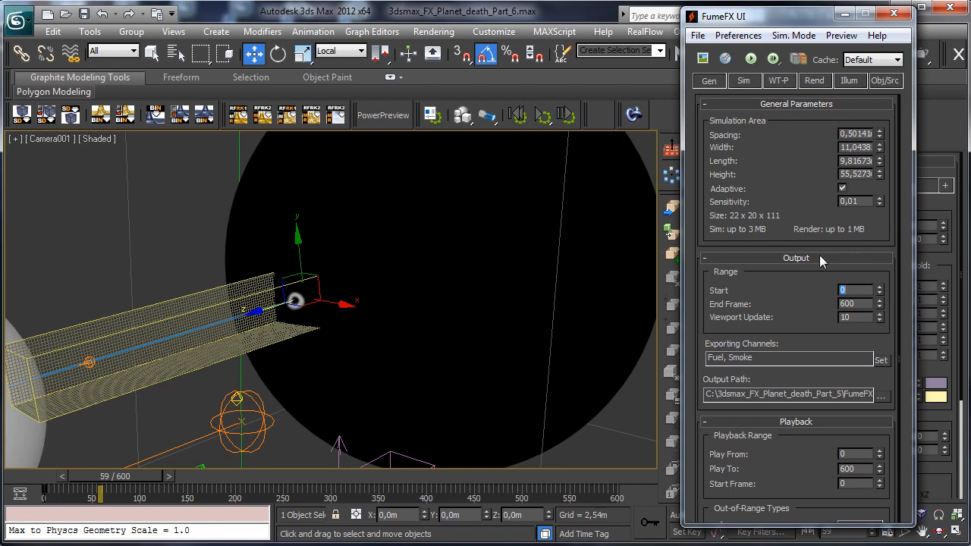
key(Tab)
text(150)
key(Return)
click(723, 342)
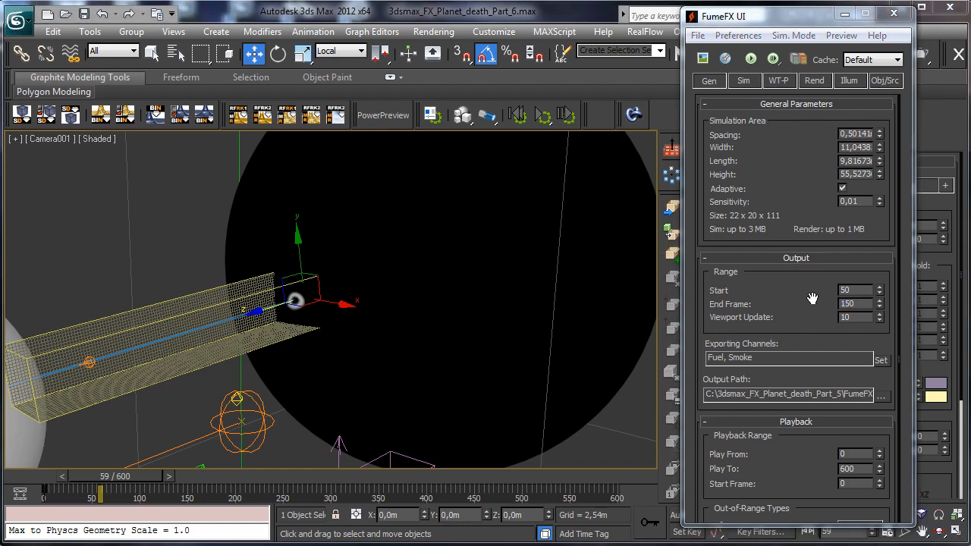
drag(812, 298, 801, 243)
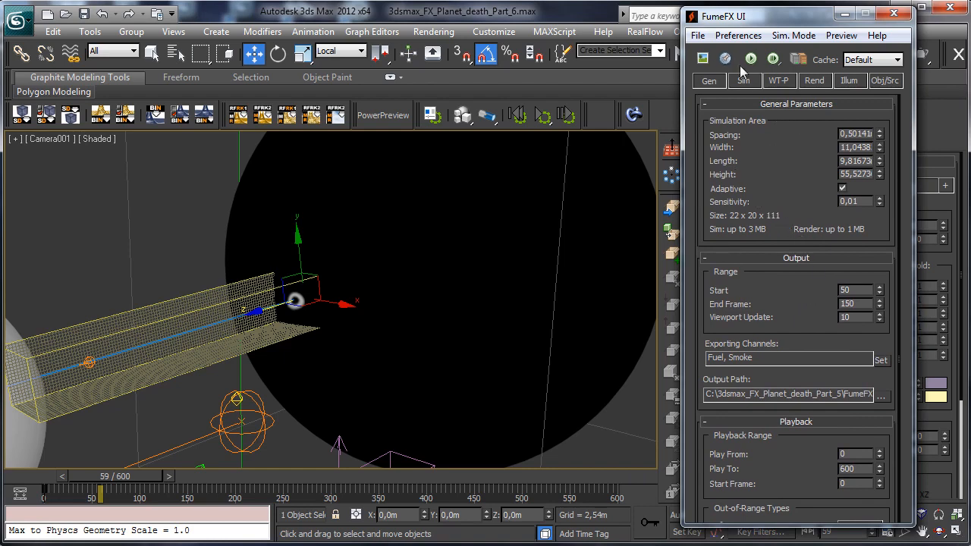
Open the FumeFX output preview, enlarge its window and place it beside the simulation settings
click(702, 58)
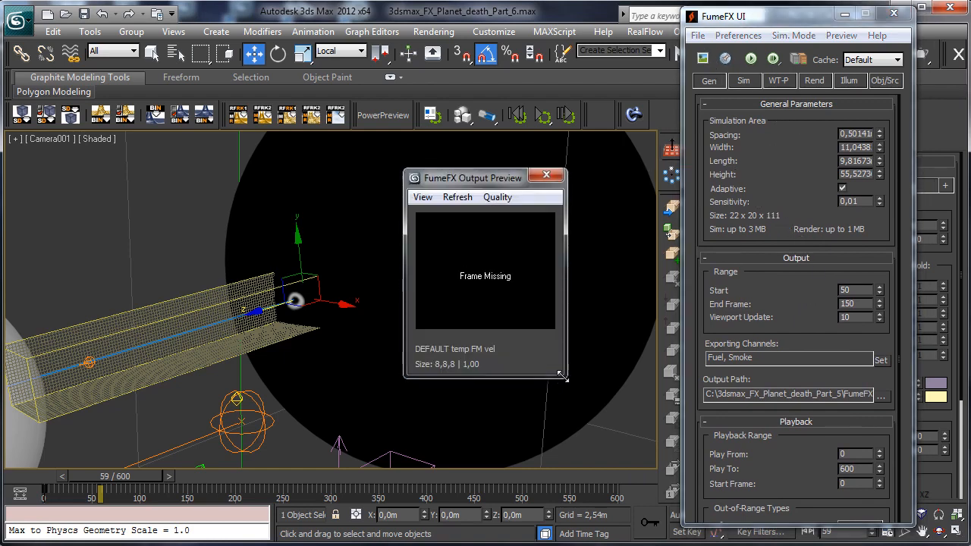
drag(562, 377, 680, 447)
drag(573, 186, 582, 133)
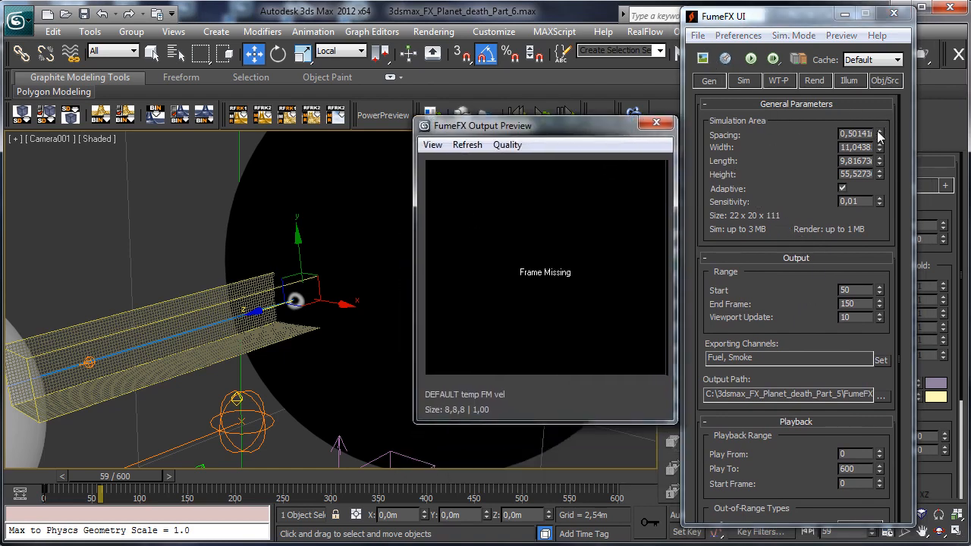
Reduce the container's grid spacing to about 0.326 and run the default simulation, reviewing frames in the output preview
drag(880, 135, 835, 545)
click(750, 59)
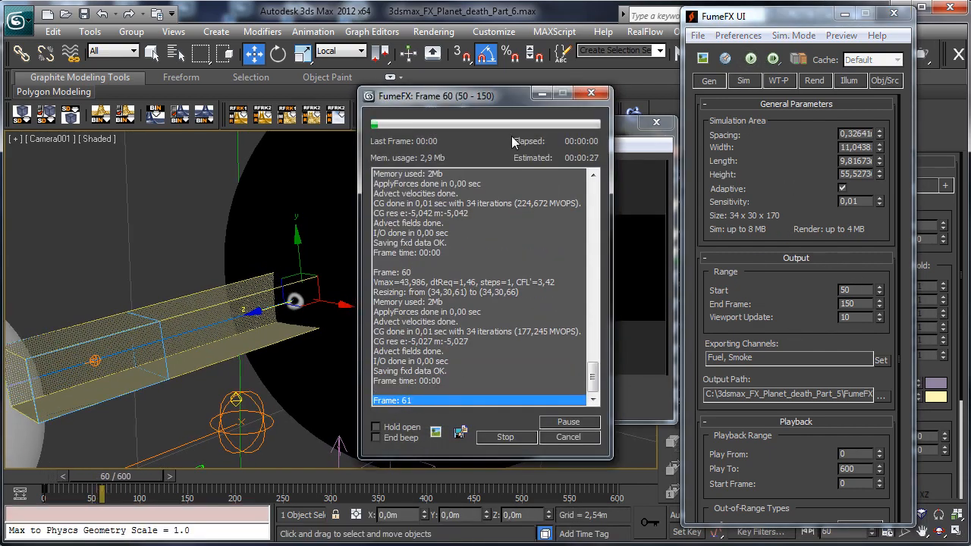
drag(455, 99, 284, 93)
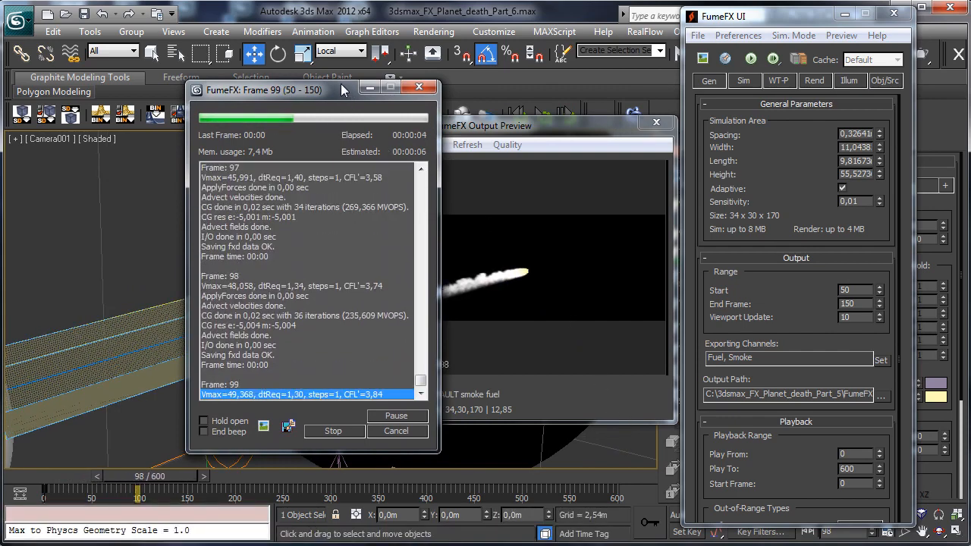
drag(323, 96, 195, 101)
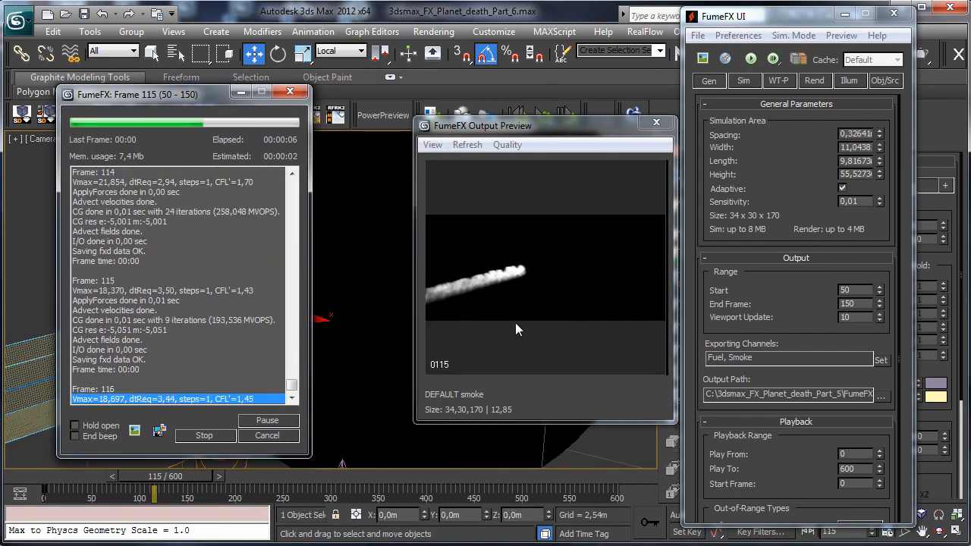
click(280, 432)
drag(222, 475, 162, 470)
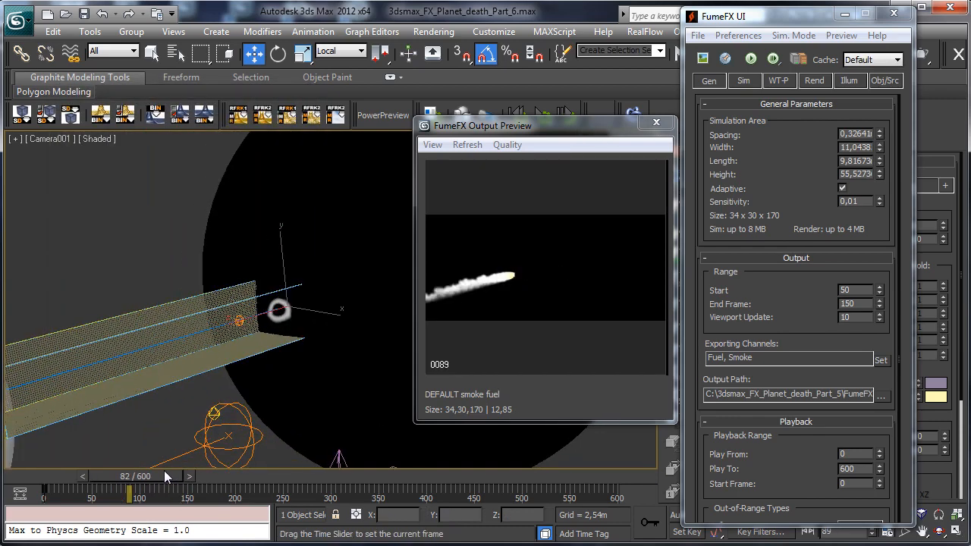
Turn off Smoke in the FumeFX rendering settings and move the timeline to frame 84 to check the fire alone
key(w)
click(815, 81)
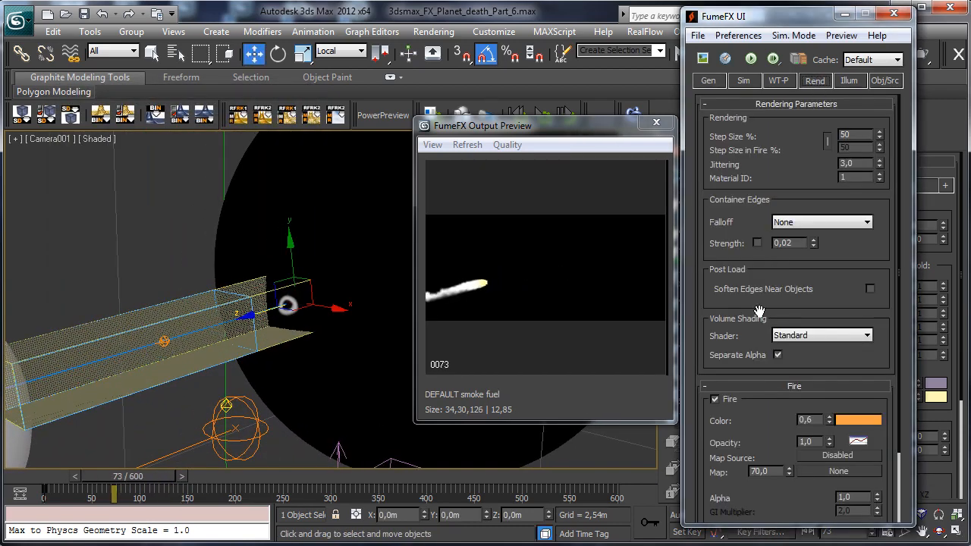
scroll(736, 400, down, 5)
click(714, 374)
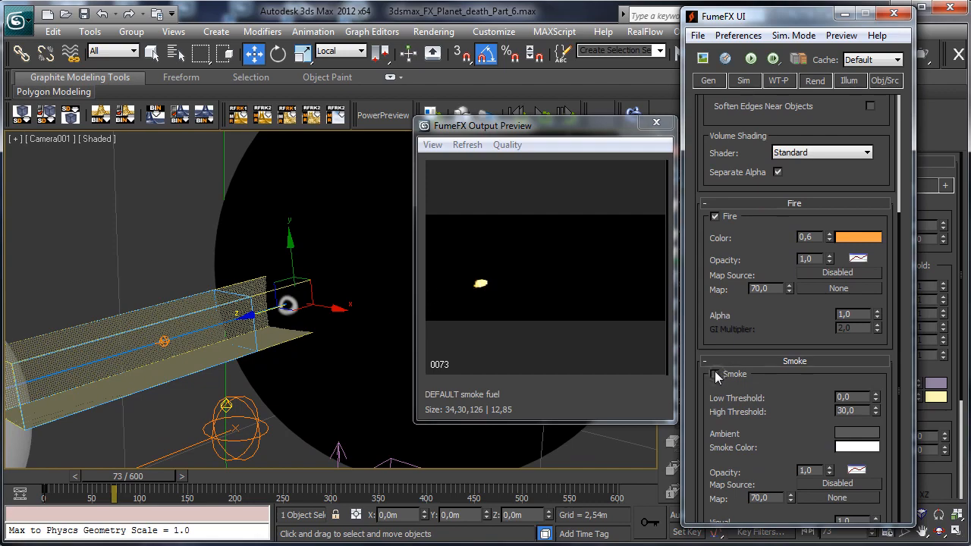
drag(117, 476, 127, 457)
key(w)
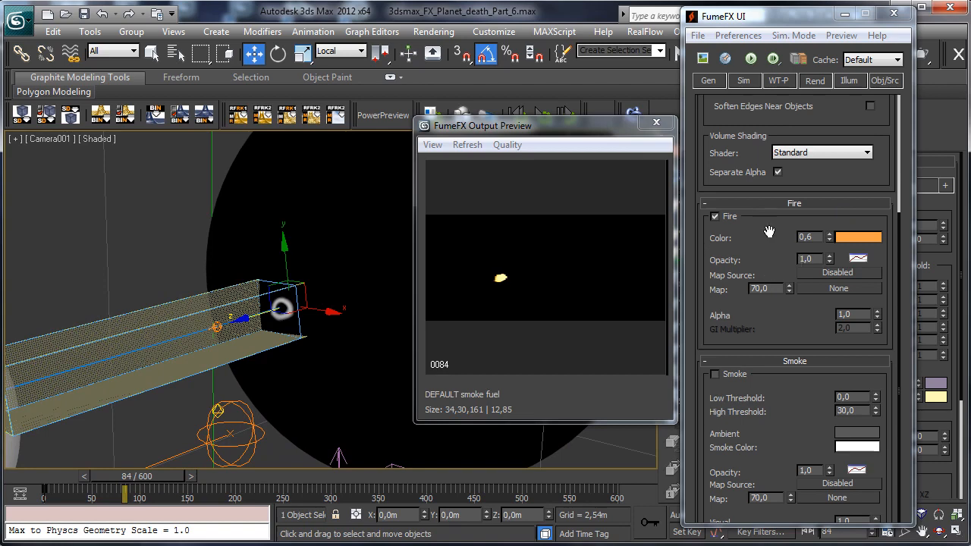
Set the fuel expansion to 2 in the FumeFX simulation settings
click(746, 81)
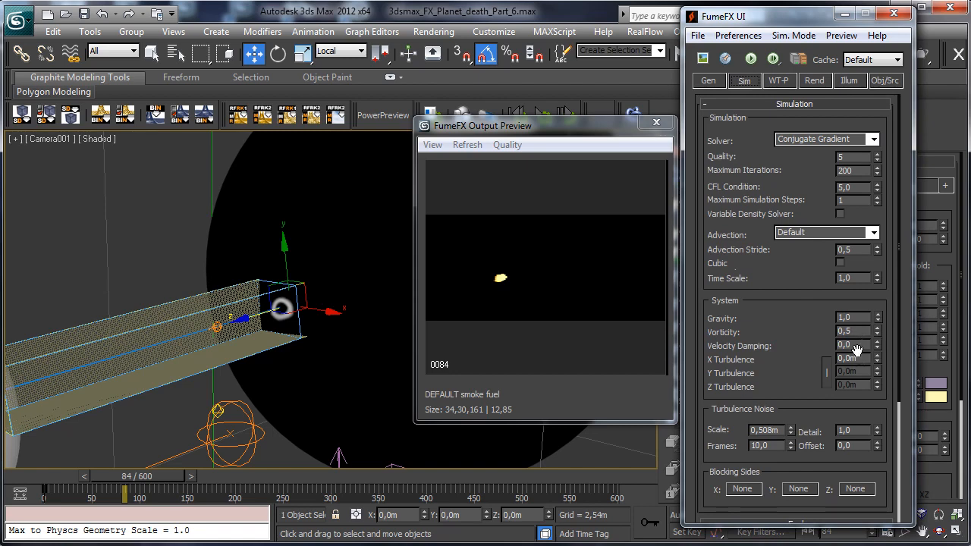
drag(799, 345, 804, 158)
drag(818, 375, 819, 308)
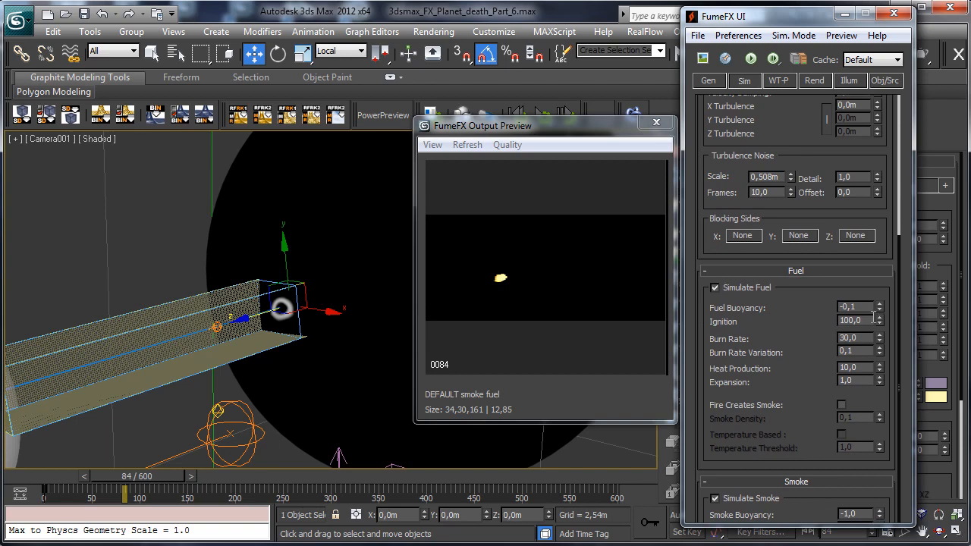
double_click(859, 381)
text(2)
key(Return)
Set the simulation's X turbulence to 0,5 m
scroll(797, 307, up, 5)
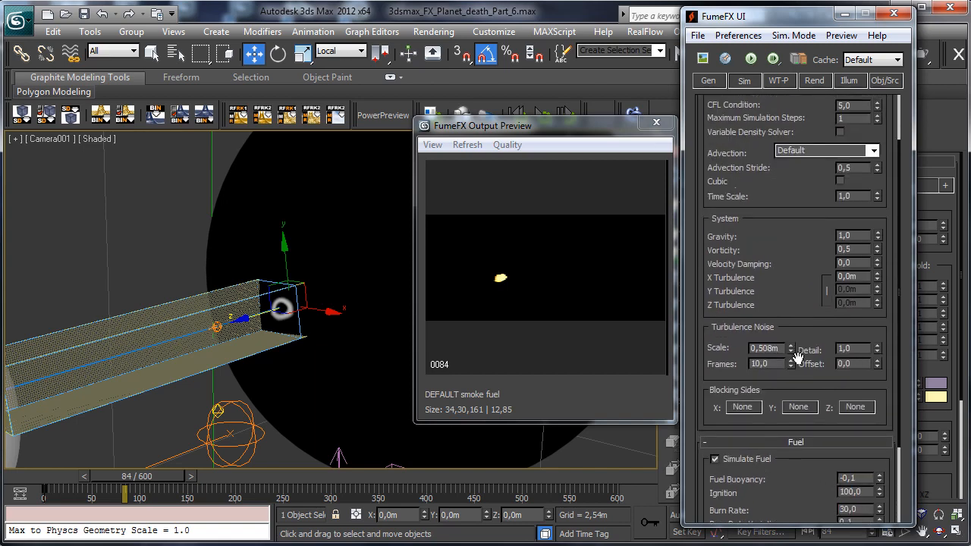
scroll(803, 247, up, 3)
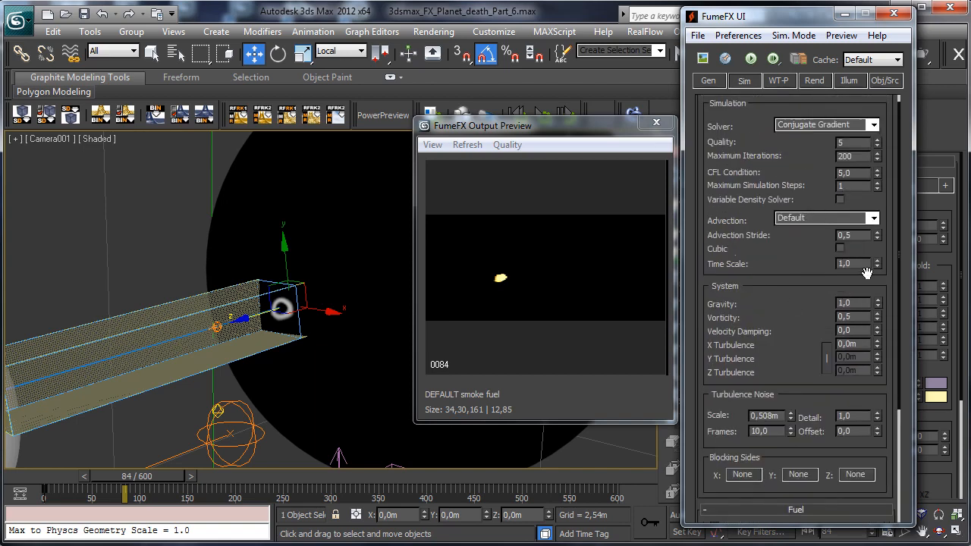
double_click(857, 343)
text(0,5)
key(Return)
Set the turbulence noise scale to 1,5 m and its detail to 3
double_click(783, 414)
click(708, 81)
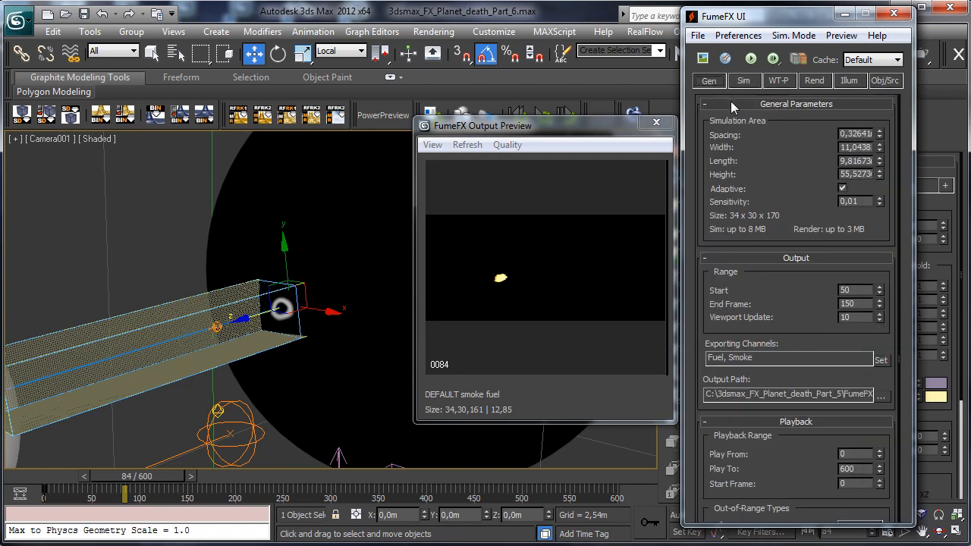
click(741, 82)
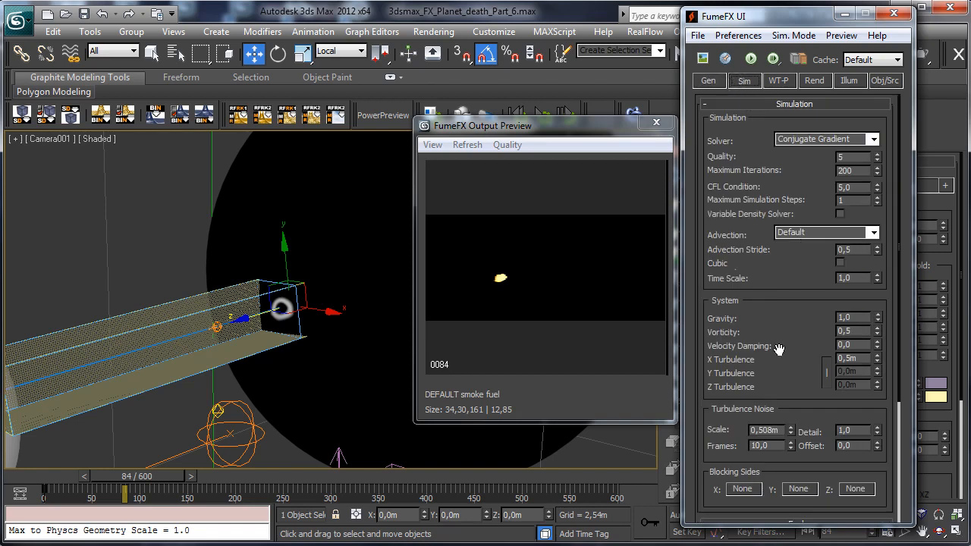
double_click(775, 430)
text(1)
key(Tab)
text(3)
key(Return)
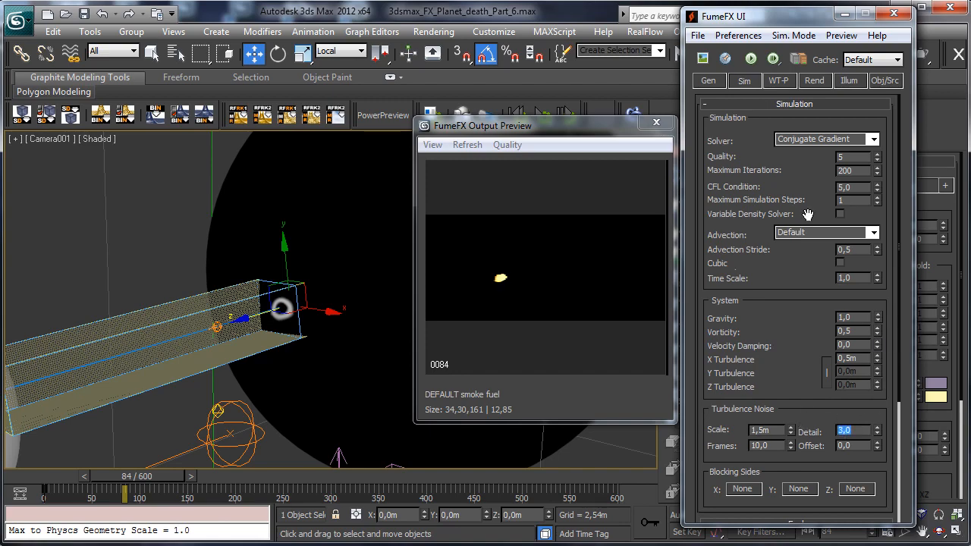
Run the default simulation, cancel it after frame 111, and scrub back to frame 69 to examine the fire shape
click(750, 59)
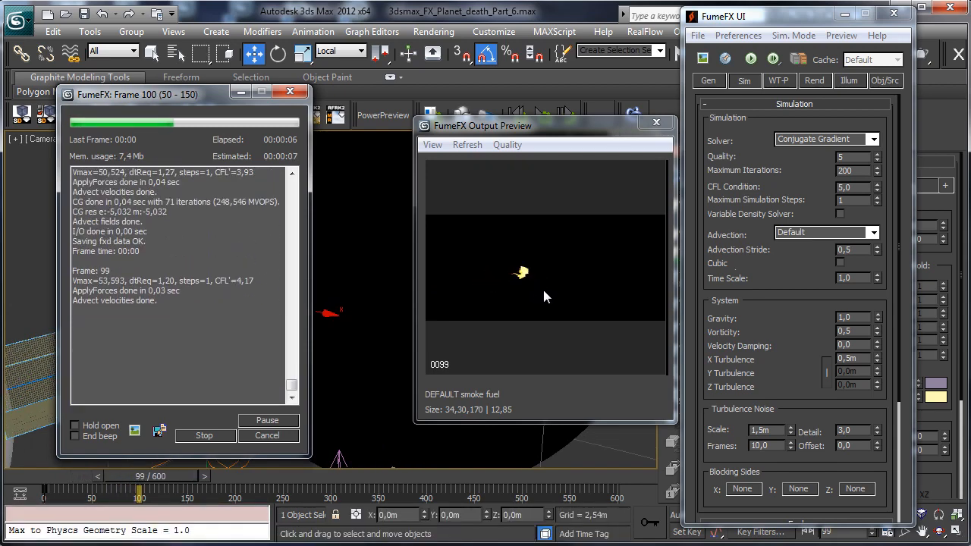
click(267, 435)
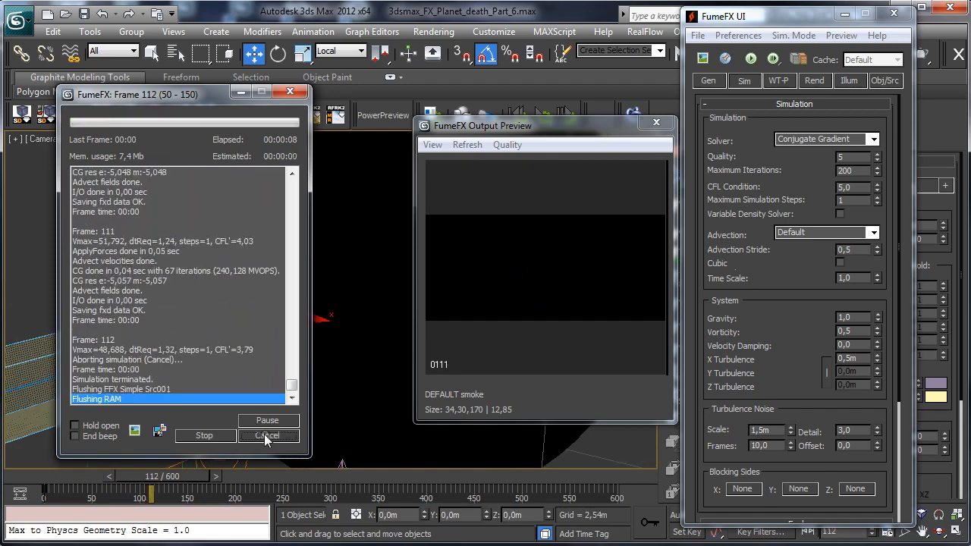
drag(53, 482, 96, 474)
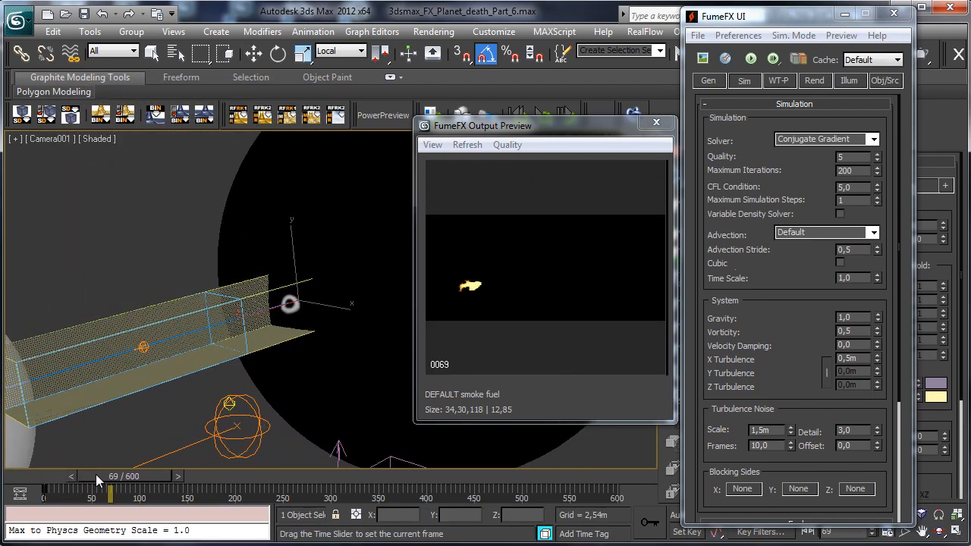
Lower the simulation's X turbulence to 0,2 m
key(w)
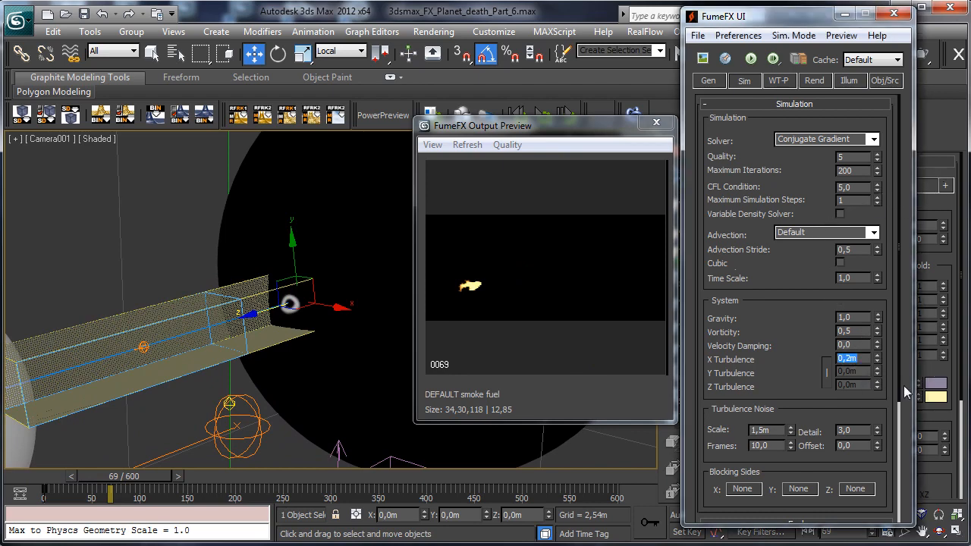
double_click(854, 430)
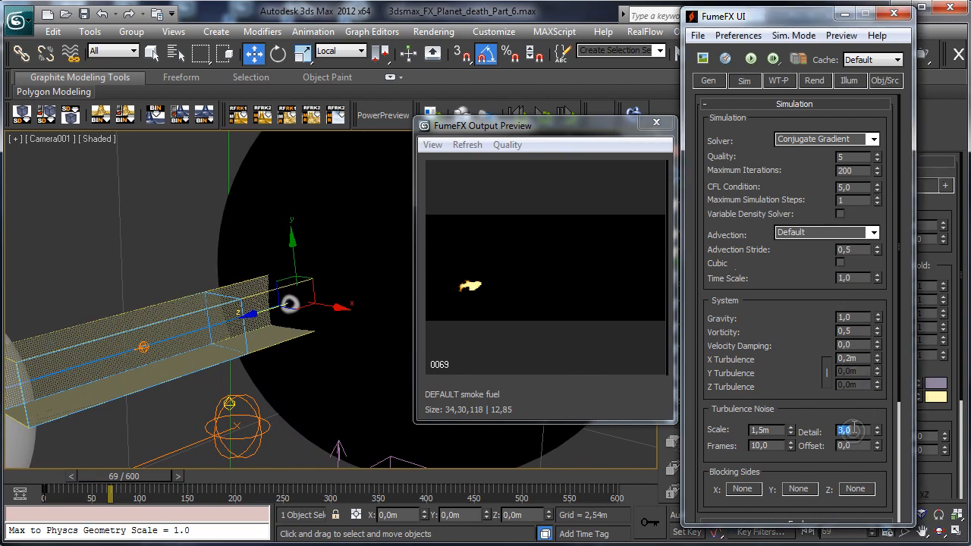
Set the simple source's object velocity to 4 and test it with a default simulation, cancelling it partway
click(880, 88)
scroll(801, 192, down, 3)
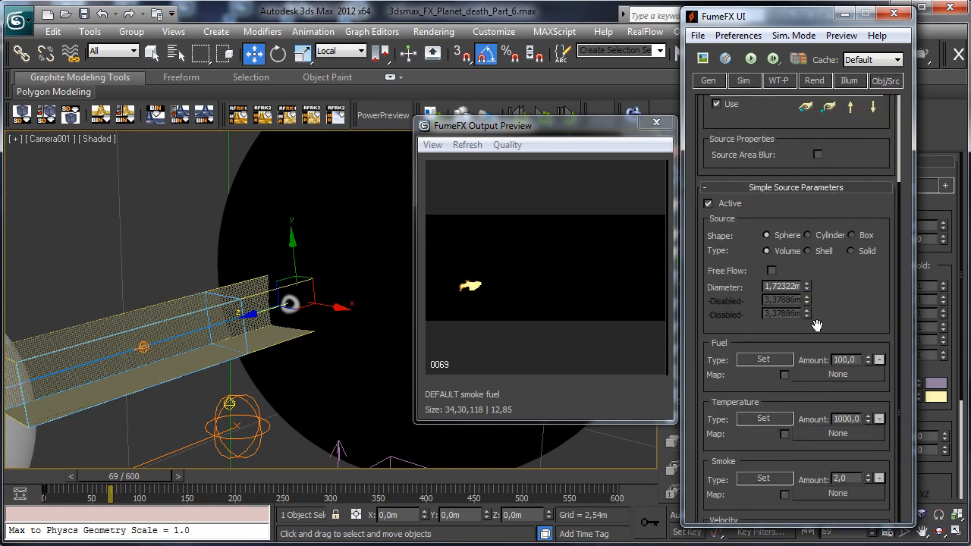
drag(848, 134, 810, 303)
click(793, 104)
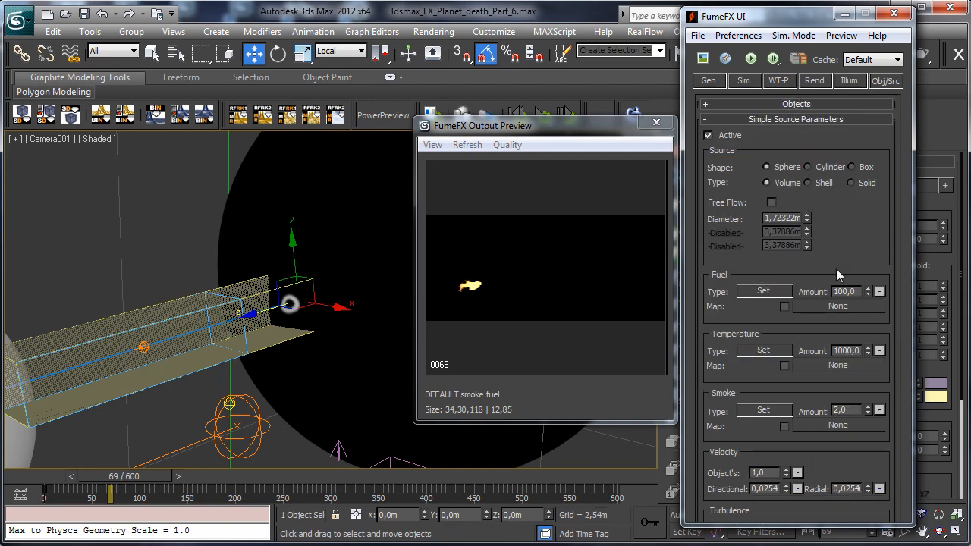
click(770, 472)
click(749, 60)
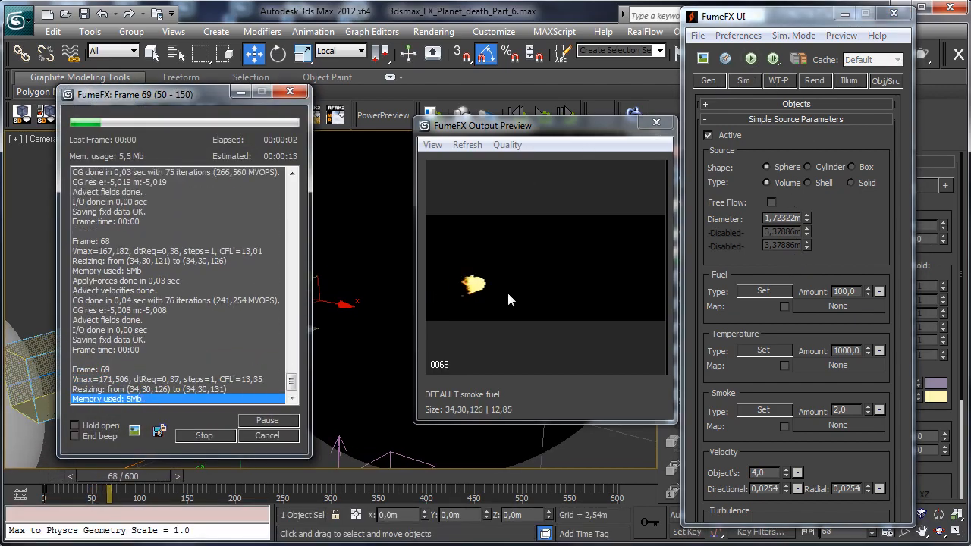
click(266, 435)
Set the simple source's object velocity to 0,5 and test it with another default simulation, cancelling it partway
double_click(769, 472)
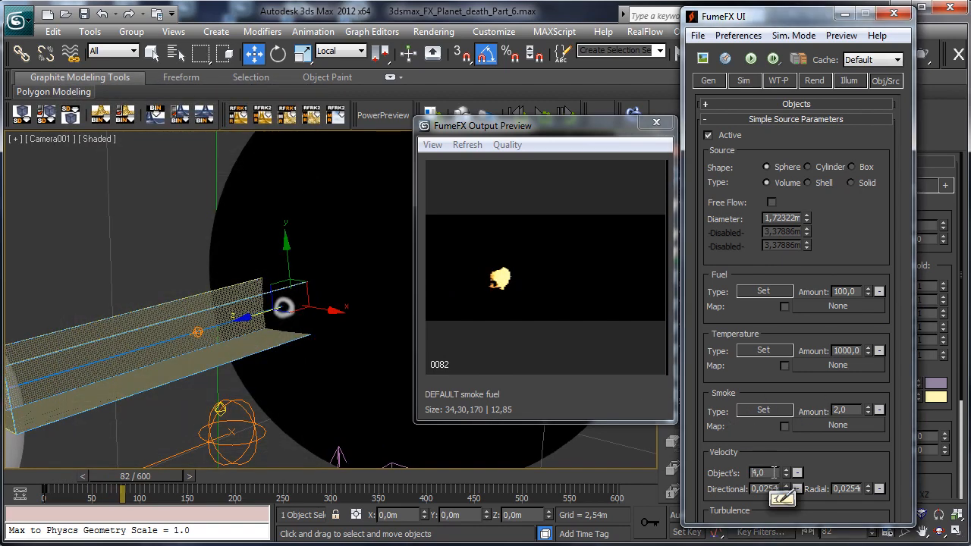
text(0,5)
key(Return)
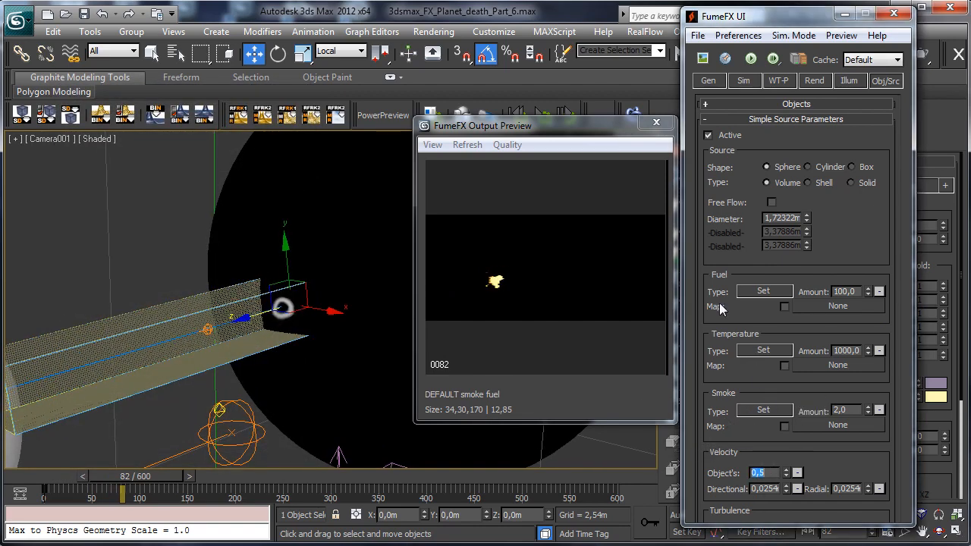
click(748, 60)
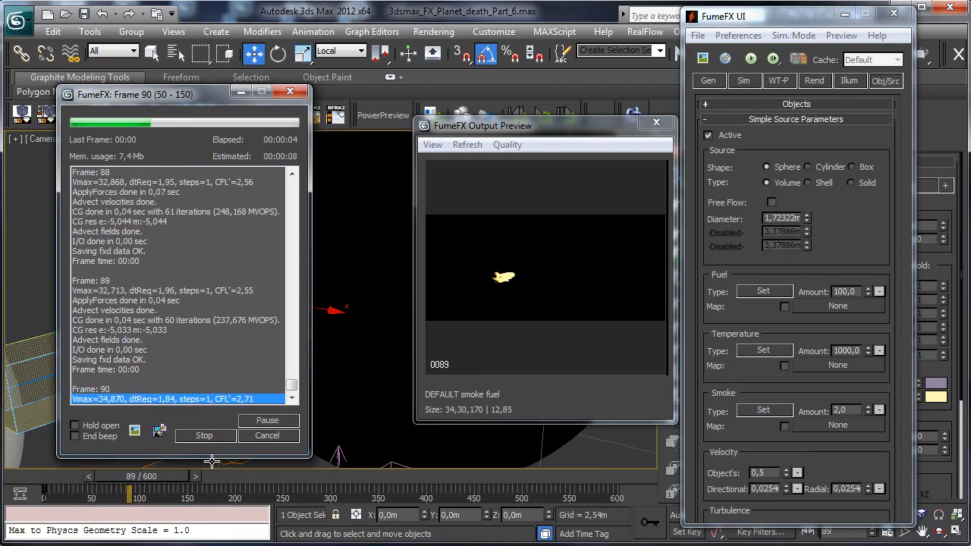
click(267, 435)
Set the turbulence noise scale to 1 m and its detail to 5
click(707, 80)
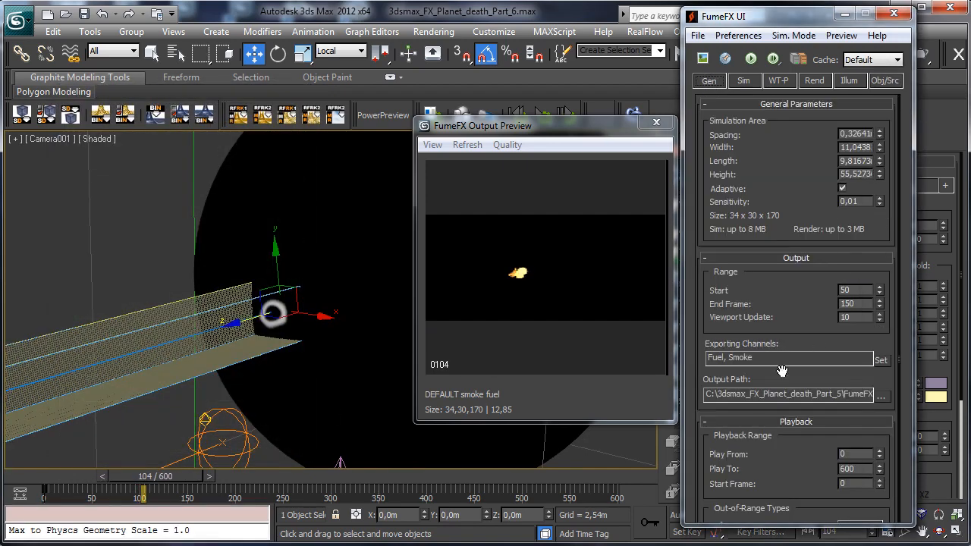
click(743, 81)
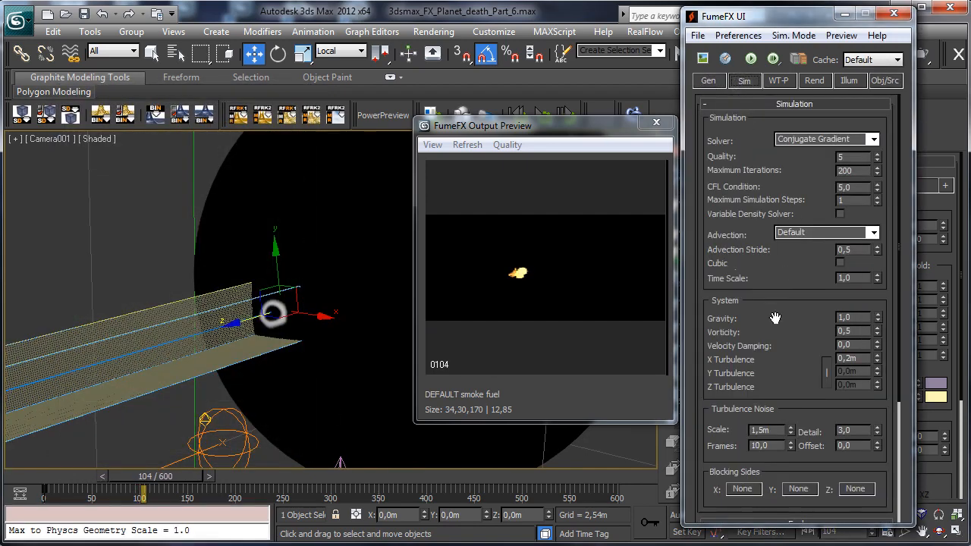
scroll(746, 216, down, 3)
double_click(771, 275)
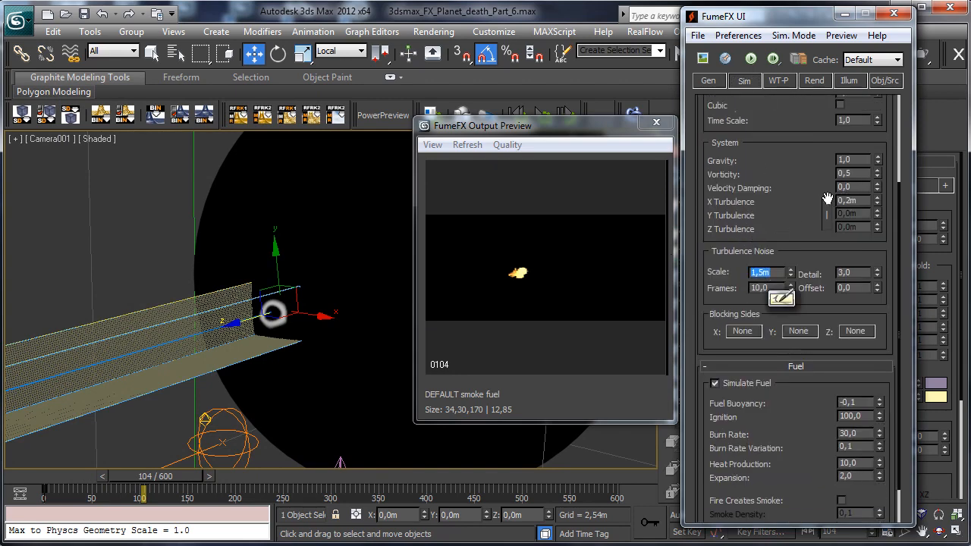
text(1)
key(Return)
double_click(853, 272)
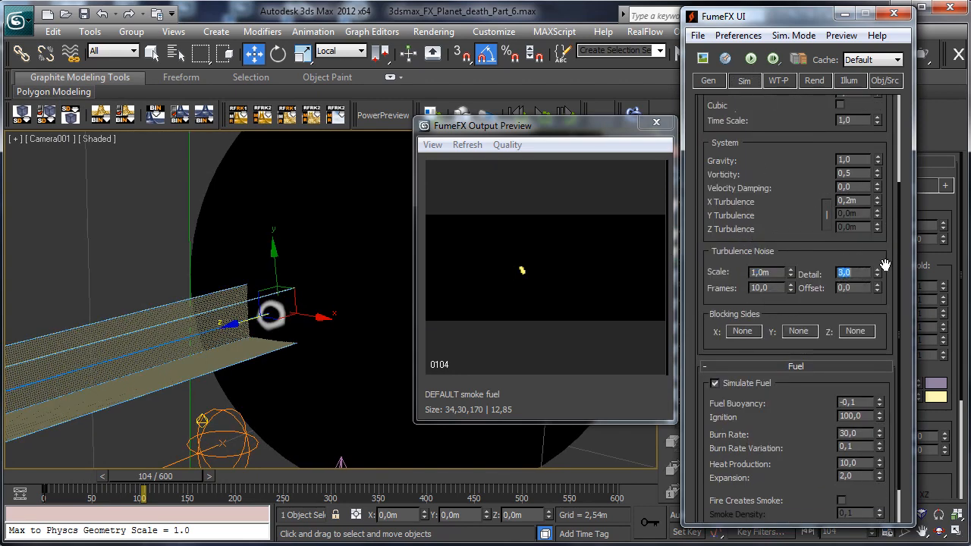
text(5)
key(Return)
Rerun the default simulation, cancel it after frame 108, and scrub back to frame 84 to review the fire
click(754, 60)
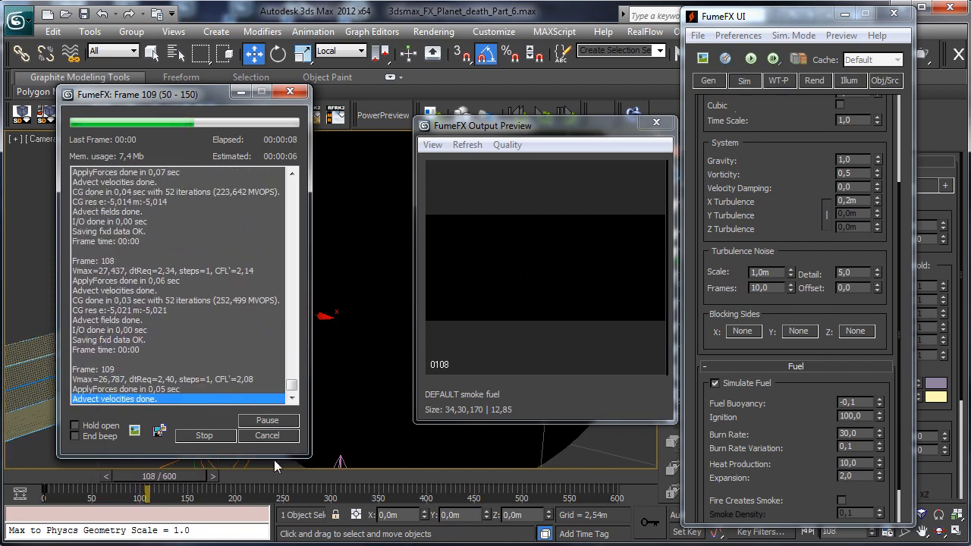
key(Escape)
drag(154, 477, 136, 460)
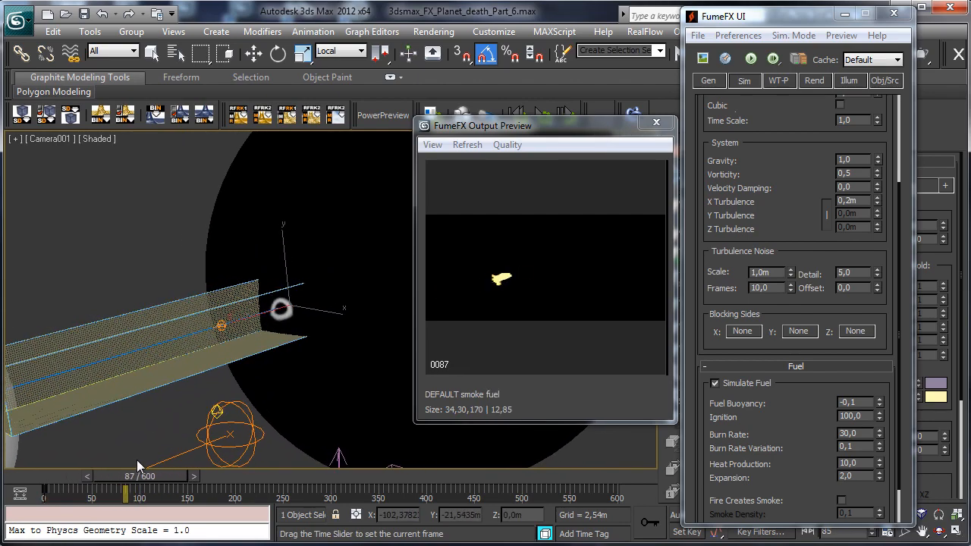
key(w)
Change the fire's rendering colour to turquoise with RGB 15, 247, 118
click(810, 82)
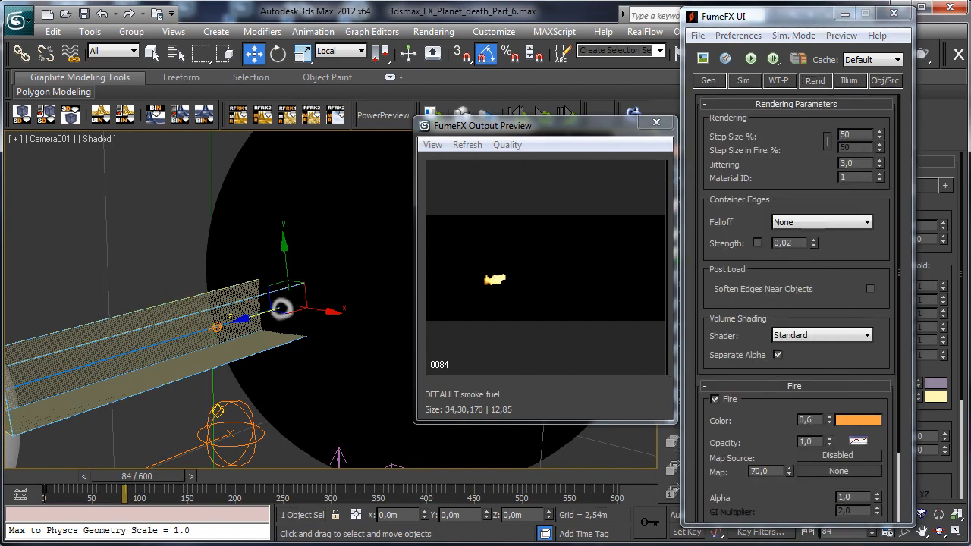
click(858, 420)
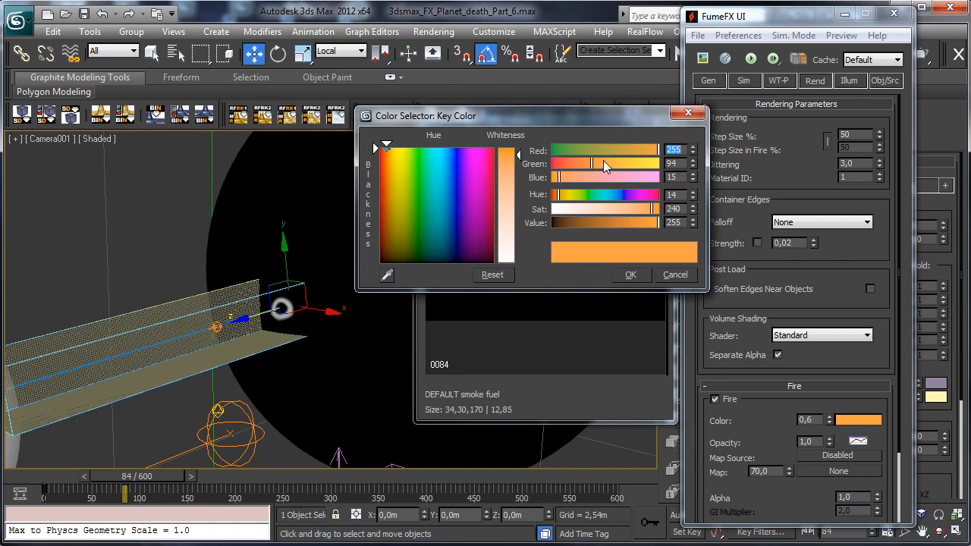
click(426, 152)
click(630, 276)
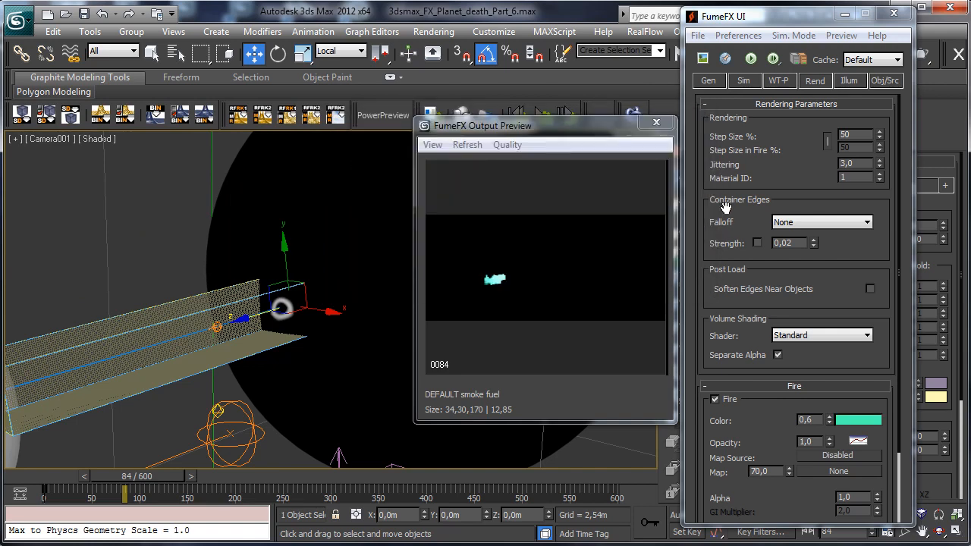
Set the fire's colour multiplier to 0,35 and its opacity to 0,5
drag(832, 372, 863, 264)
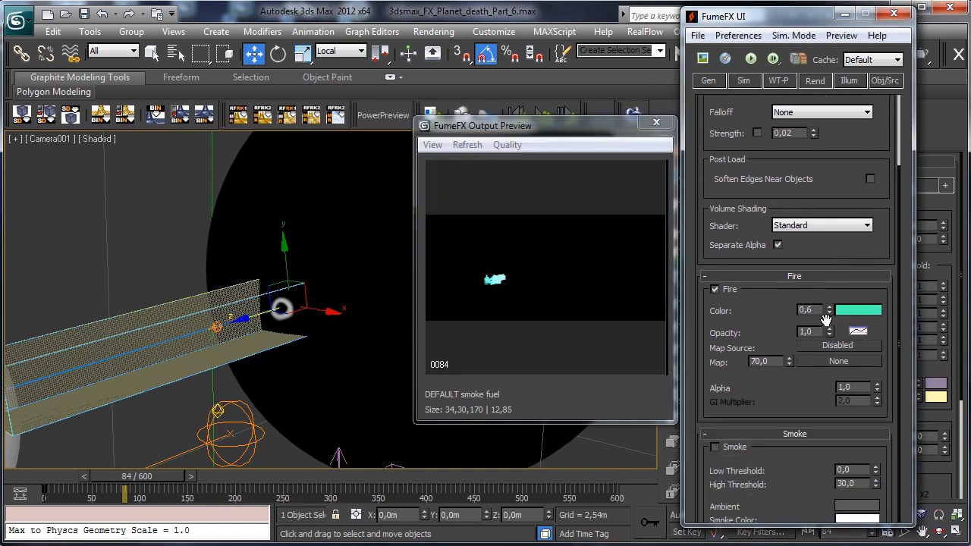
drag(830, 312, 829, 314)
click(810, 331)
text(0,5)
Switch the fire colour to a gradient with key mode, then open the Fire Gradient editor and move it clear of the fire settings
click(859, 311)
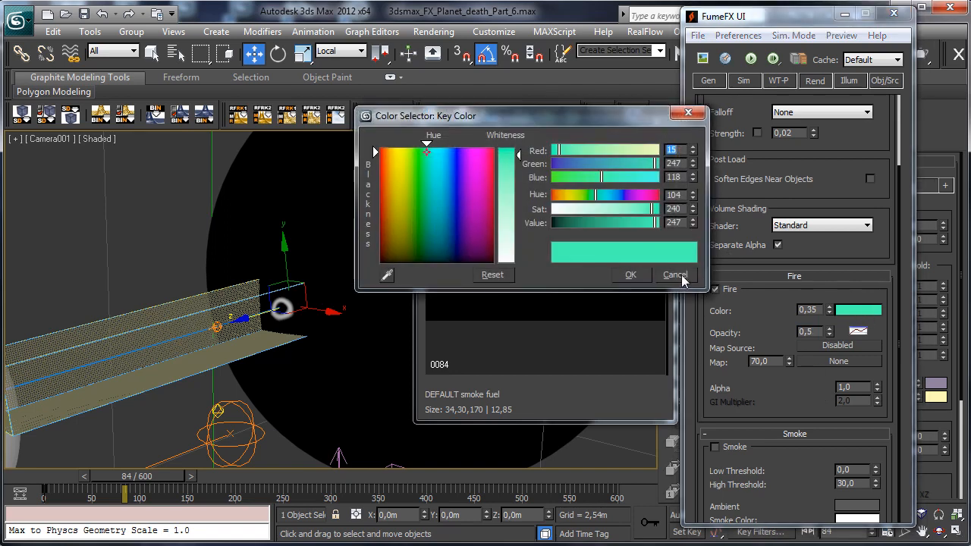
click(674, 274)
right_click(862, 311)
click(903, 321)
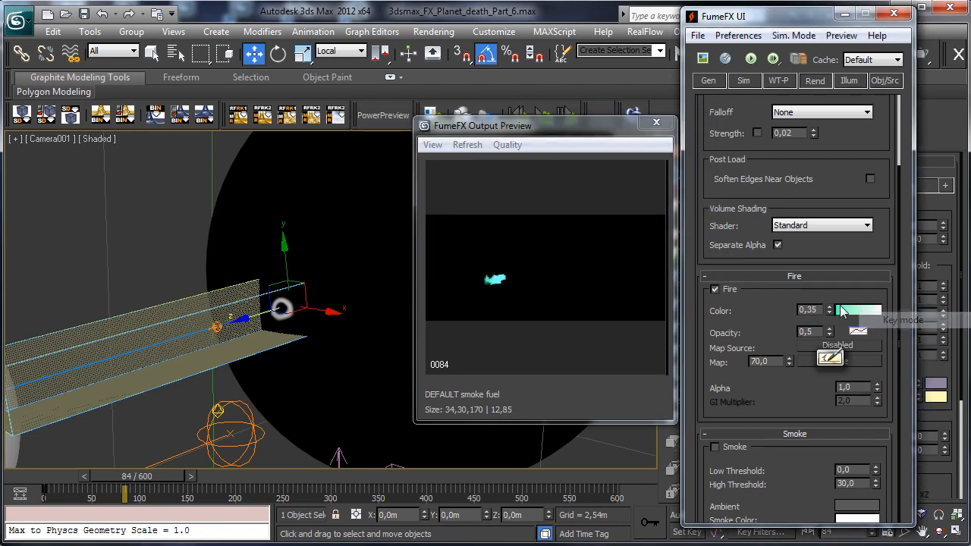
click(843, 311)
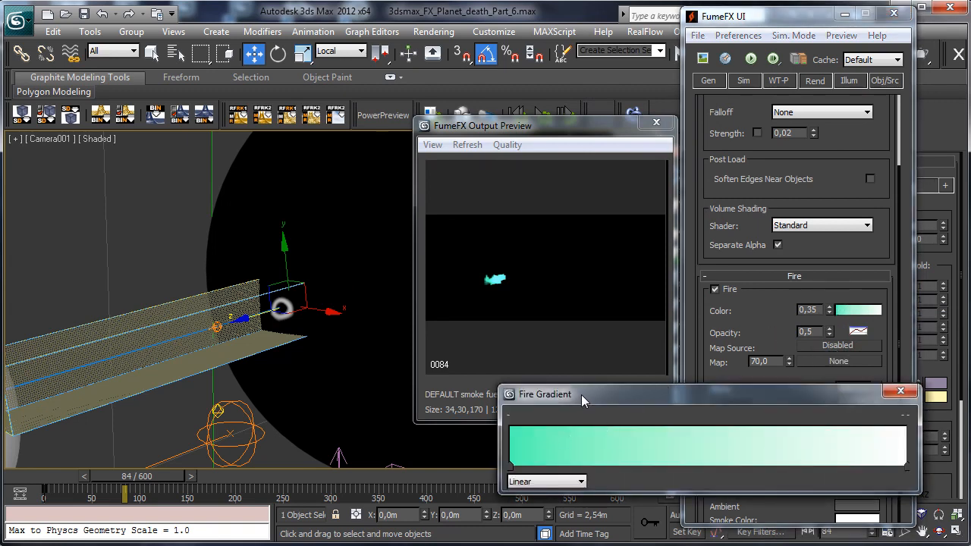
drag(582, 401, 454, 360)
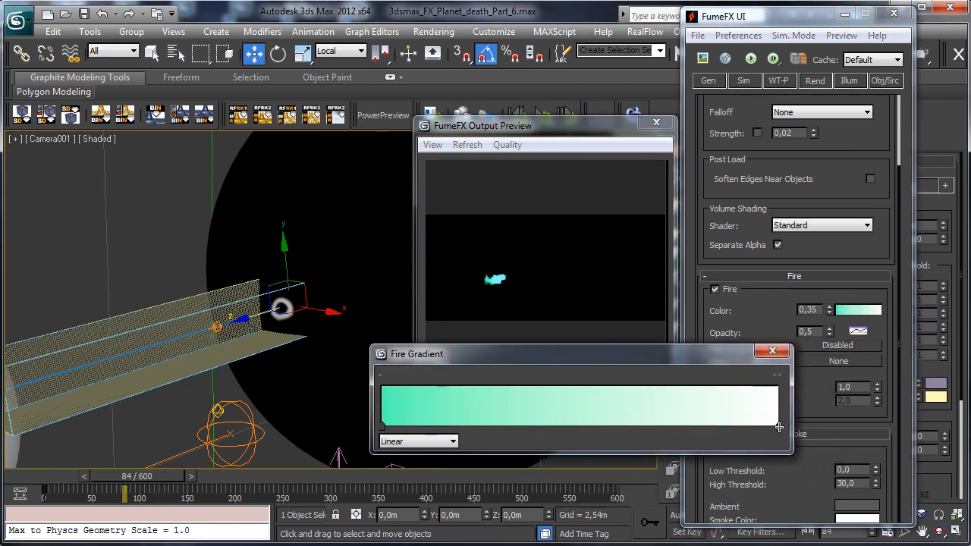
Set the key colour at the end of the Fire Gradient, position 100, to black
click(778, 427)
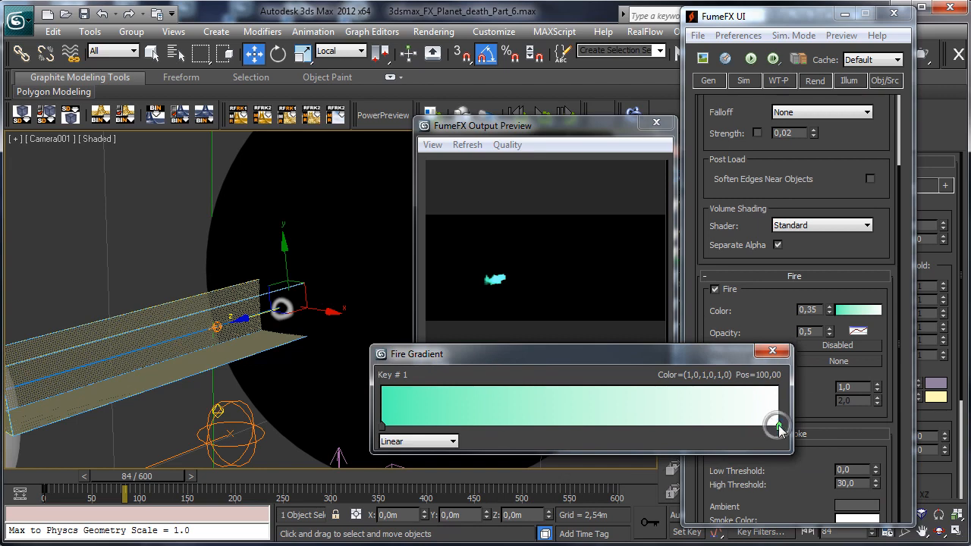
right_click(781, 429)
click(822, 436)
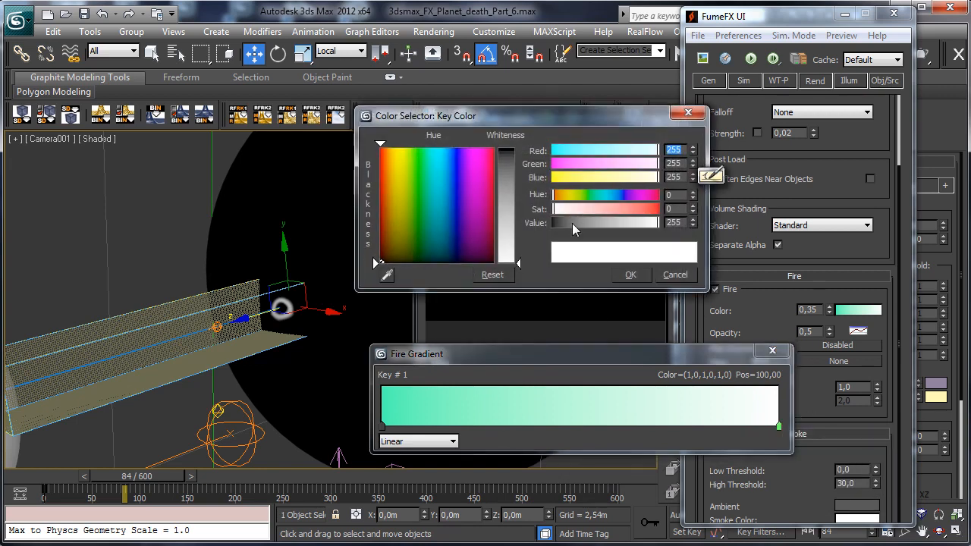
drag(572, 229, 532, 220)
drag(557, 117, 715, 54)
click(787, 211)
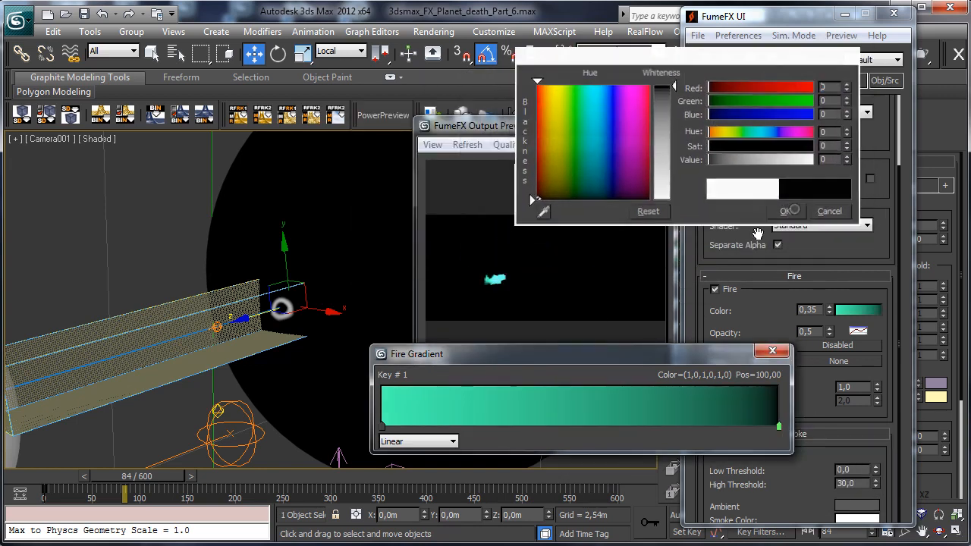
Add a turquoise key at position 21,14 of the Fire Gradient and a white key near its start
click(402, 427)
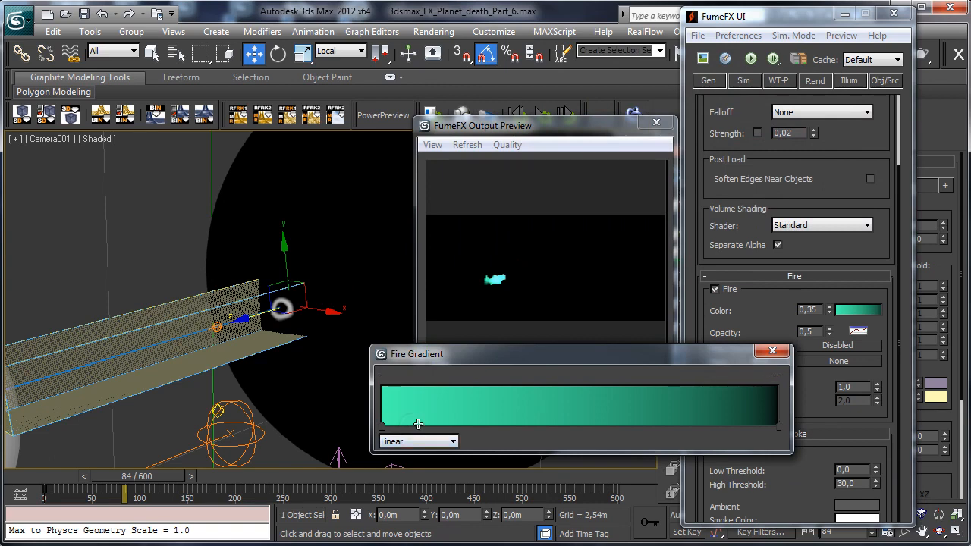
click(418, 424)
drag(418, 426, 465, 427)
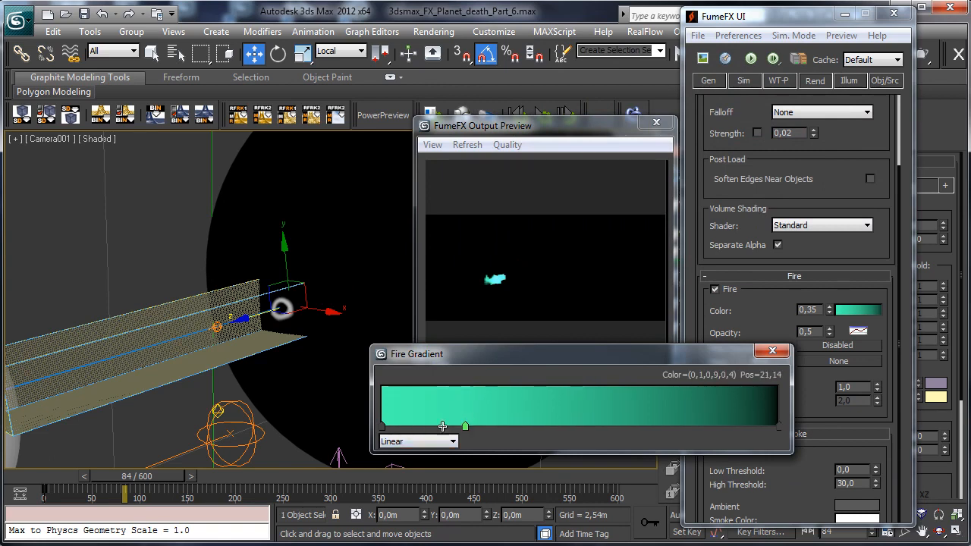
double_click(383, 426)
drag(652, 185, 681, 219)
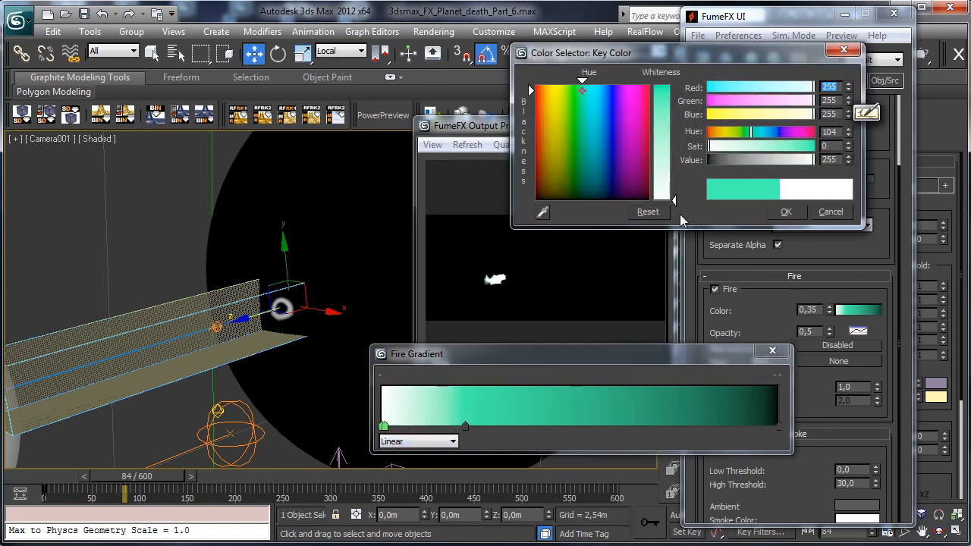
click(785, 212)
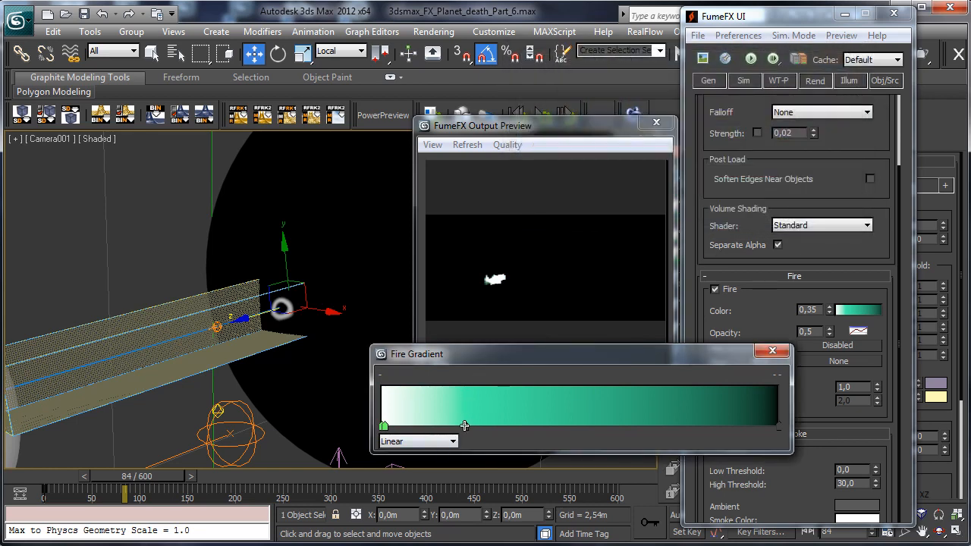
Move the middle turquoise key to position 45,71 and the white key to about 34, and close the Fire Gradient editor
drag(464, 426, 490, 426)
drag(386, 426, 563, 422)
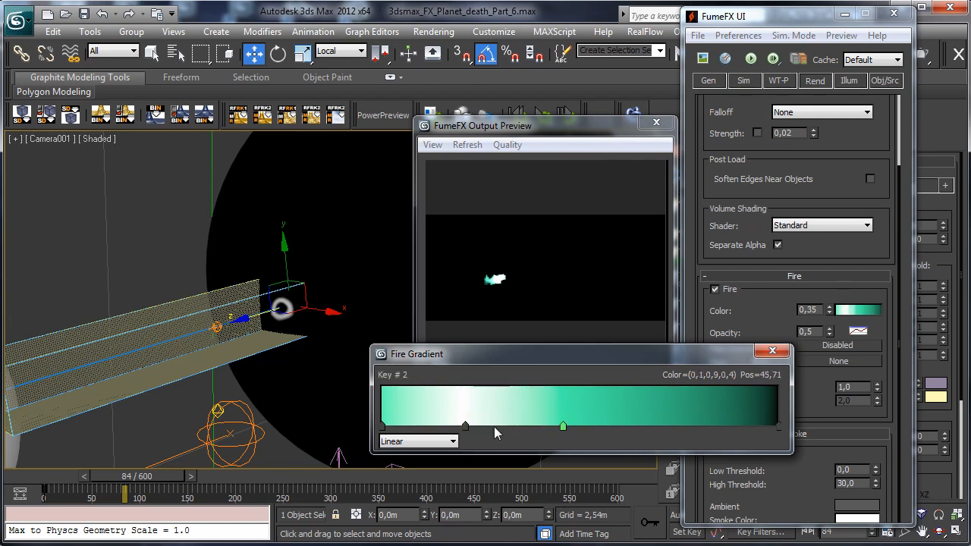
drag(465, 425, 511, 425)
click(397, 427)
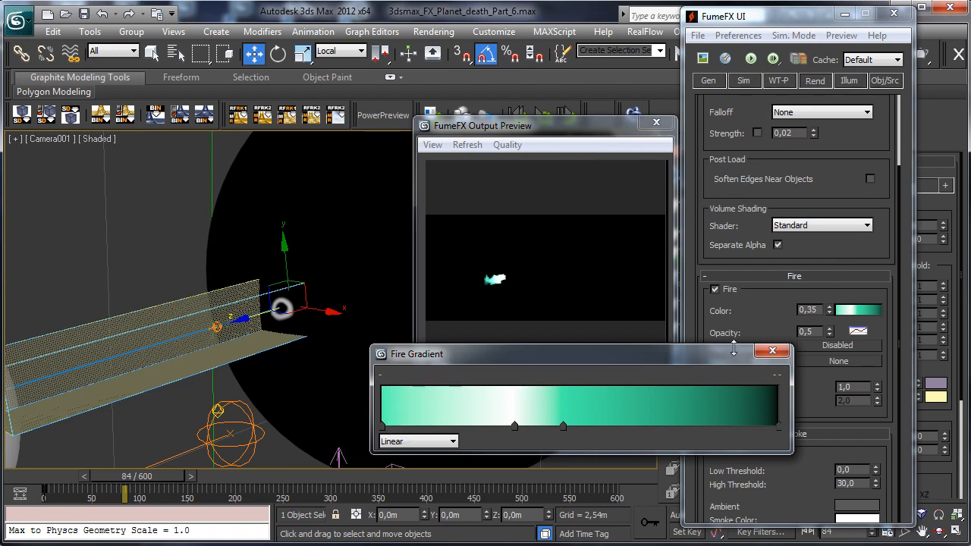
click(761, 353)
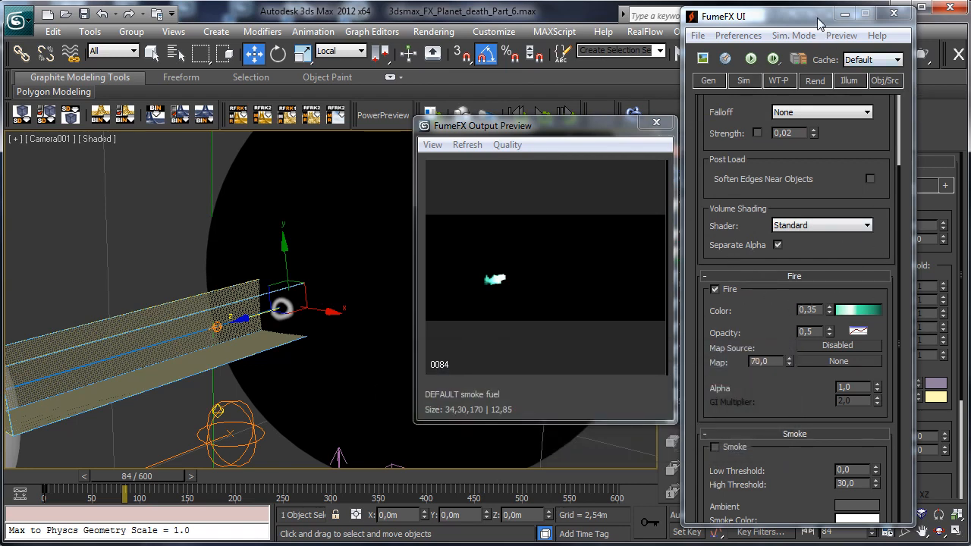
Open the render setup and render frame 84 from Camera001 to check the gradient fire
drag(817, 25, 753, 35)
click(872, 53)
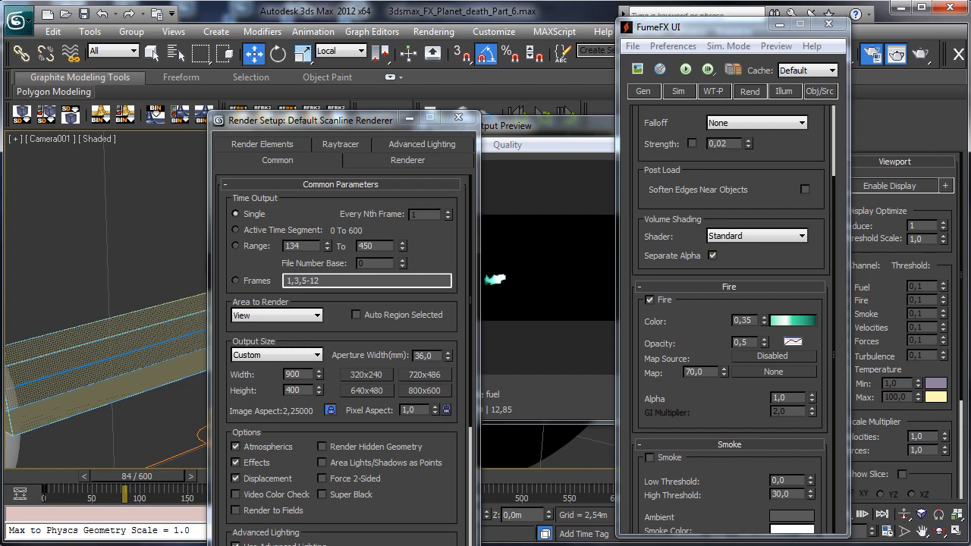
drag(0, 93, 604, 43)
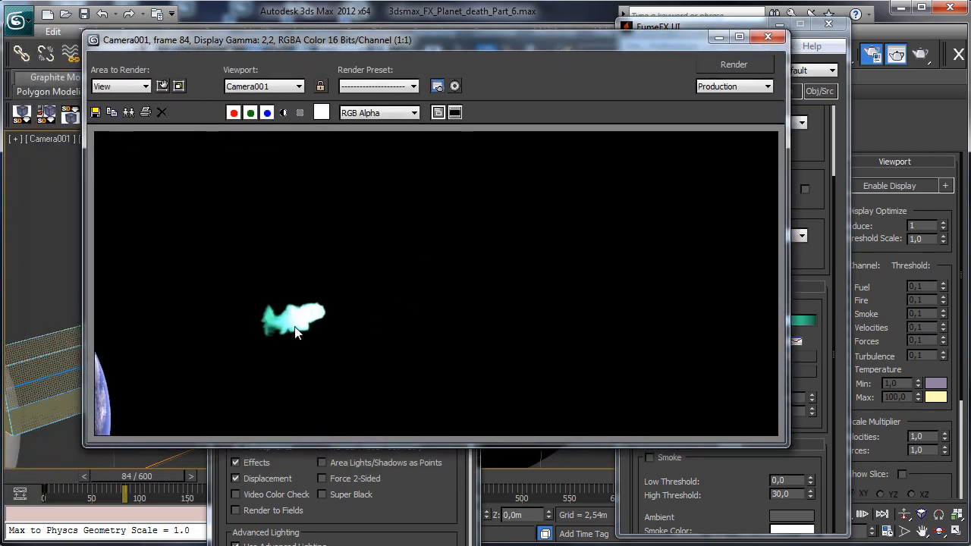
click(716, 36)
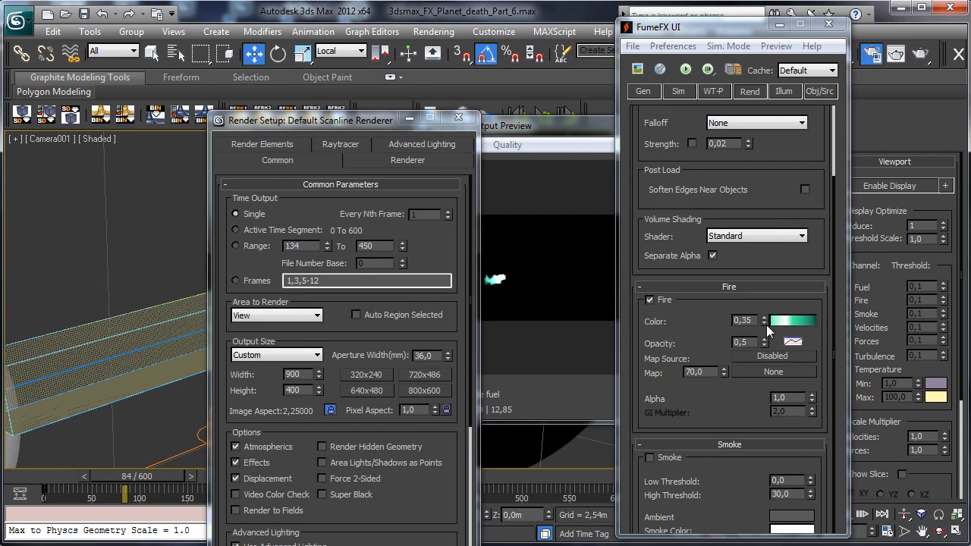
Lower the fire's colour multiplier to 0,22 and its opacity to 0,17, and test-render frame 84
drag(765, 323, 764, 361)
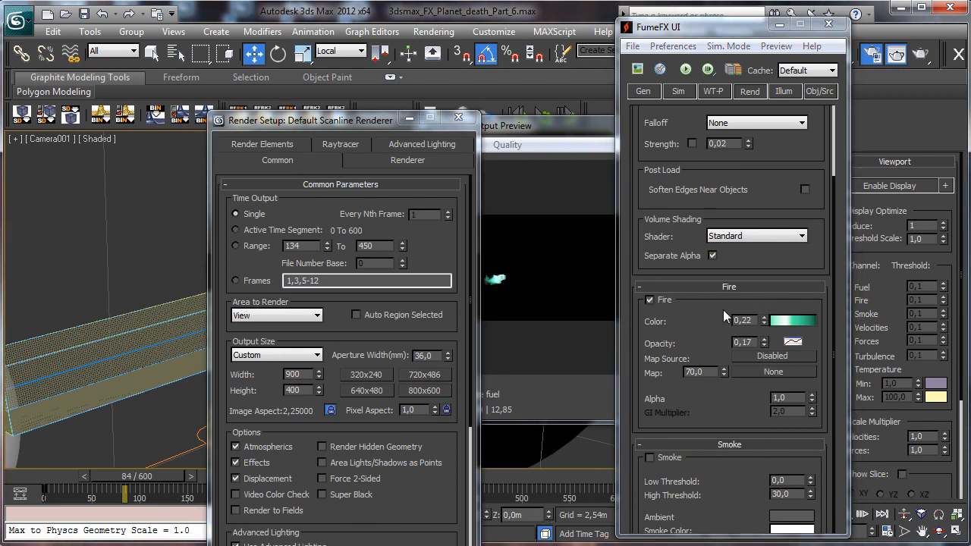
key(shift+q)
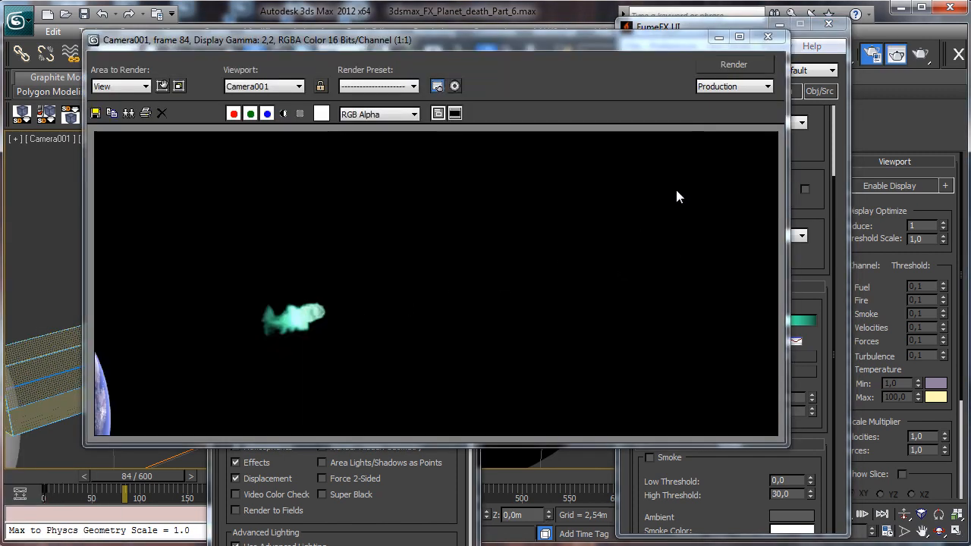
click(723, 36)
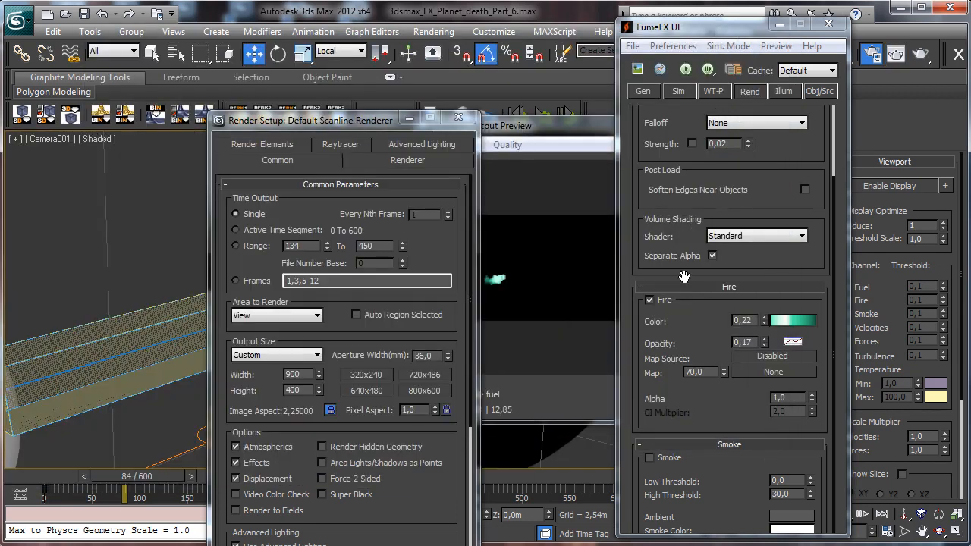
Set the fire's opacity to 0,21 and its colour multiplier to 0,31, and render frame 84 again
click(764, 340)
drag(766, 341, 765, 315)
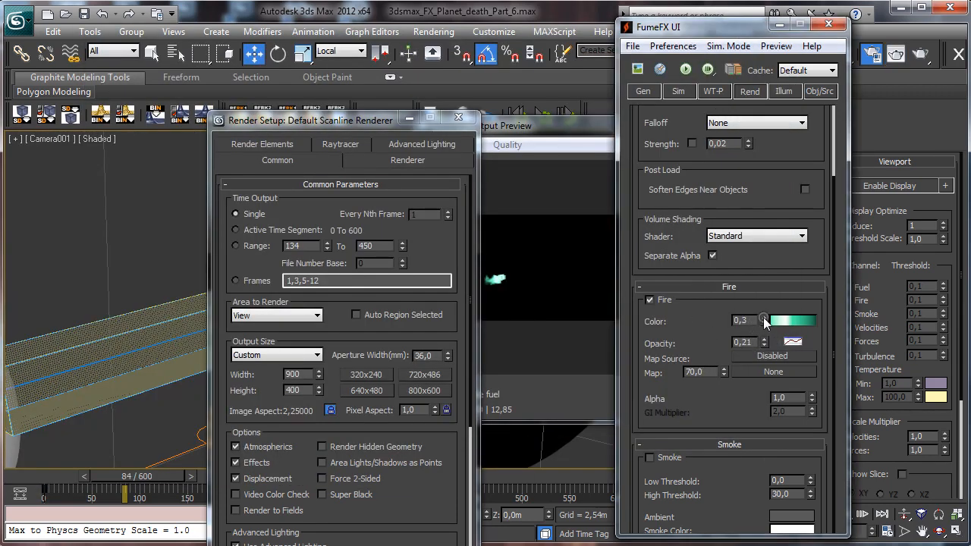
click(871, 58)
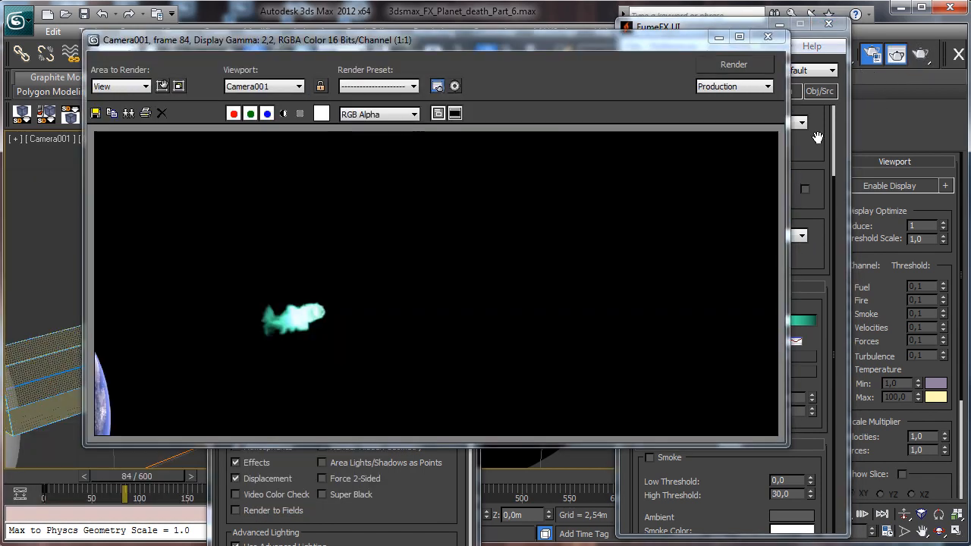
click(722, 38)
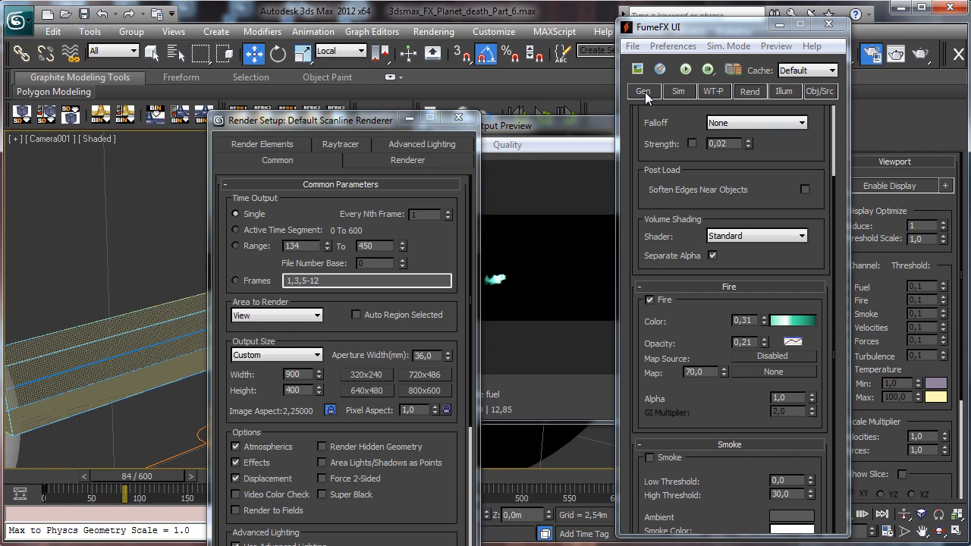
Enable smoke in the FumeFX rendering parameters
click(673, 98)
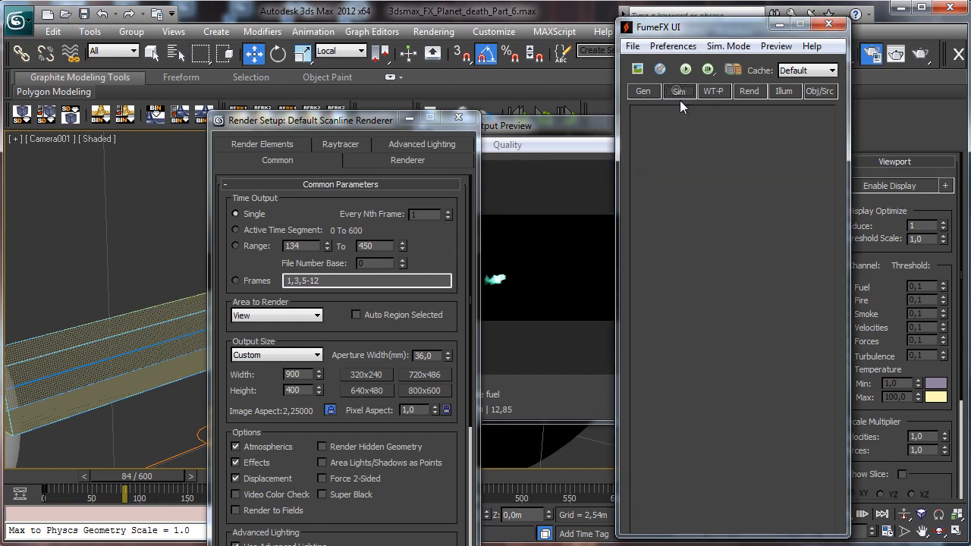
click(748, 92)
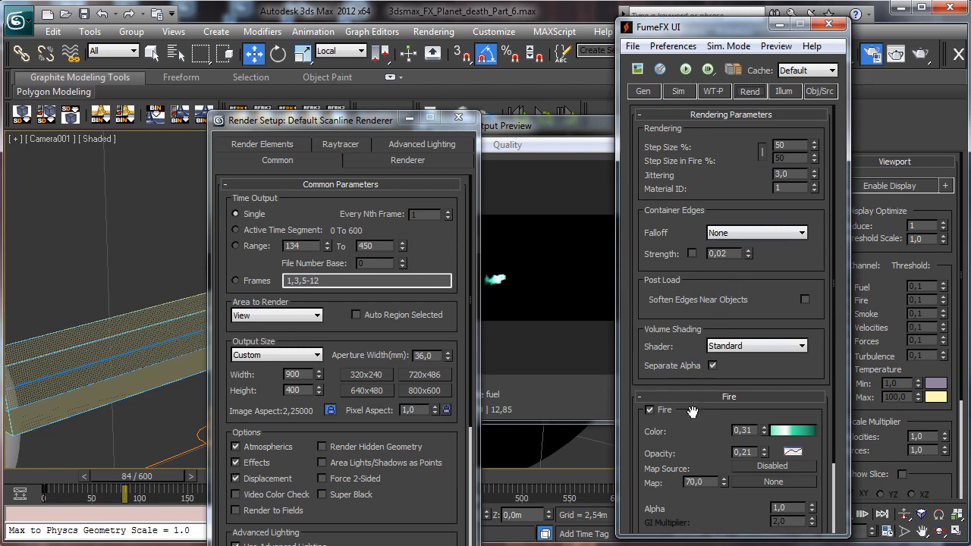
scroll(674, 424, down, 4)
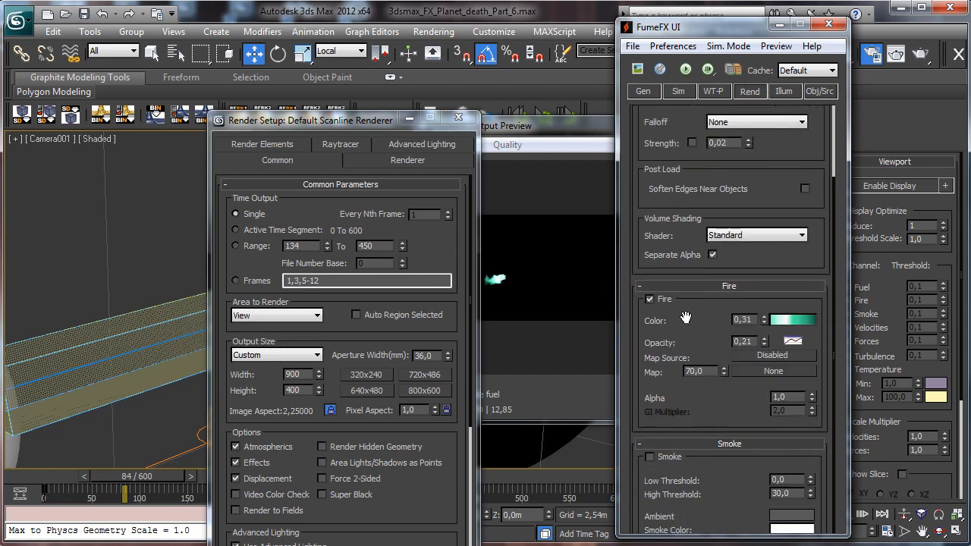
click(650, 459)
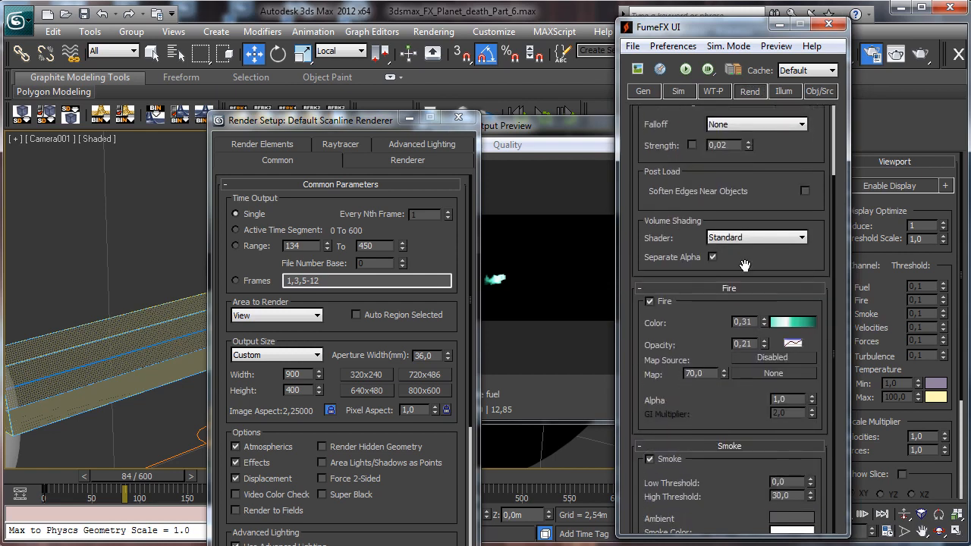
Close the render setup and scrub the timeline around frame 84 to preview the fire with smoke
drag(160, 479, 156, 480)
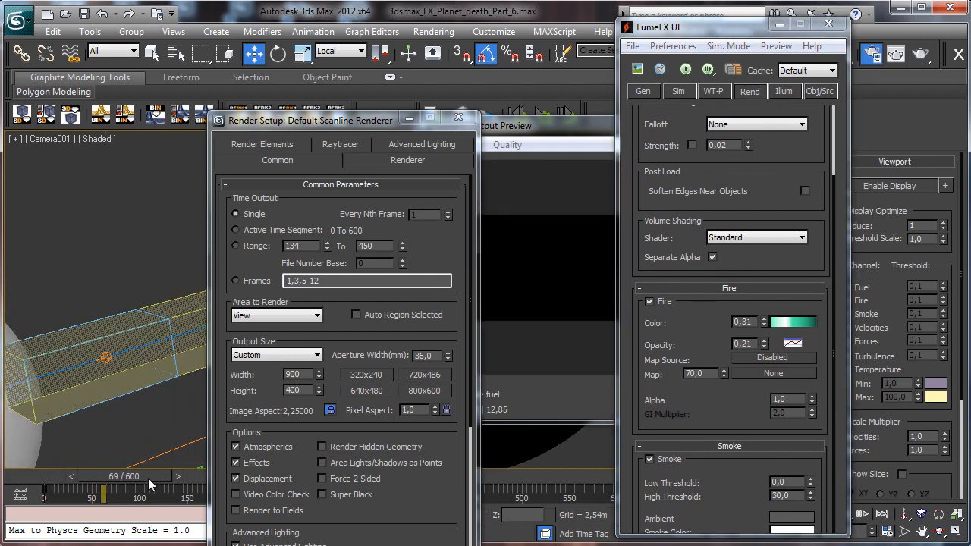
click(458, 116)
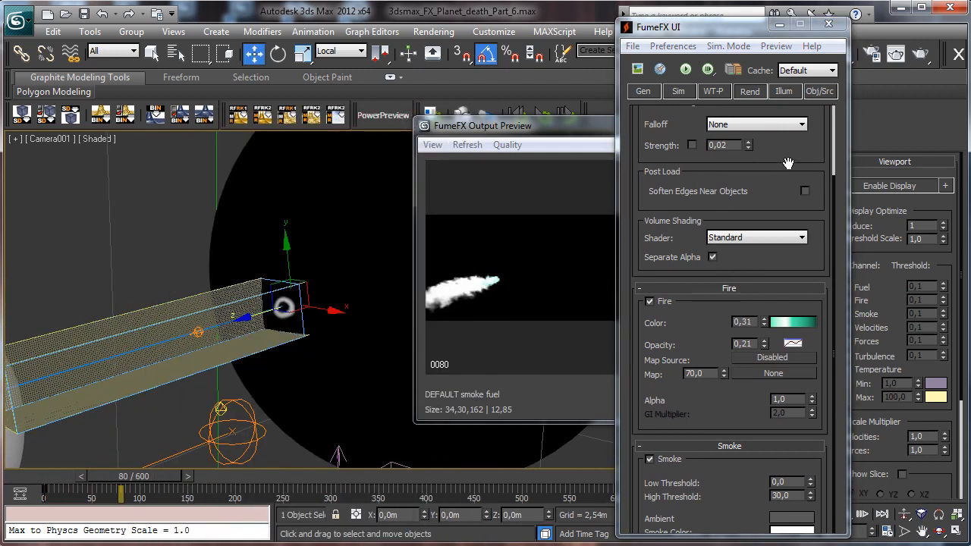
mouse_move(152, 480)
mouse_down()
mouse_move(169, 479)
mouse_move(154, 479)
mouse_up()
key(w)
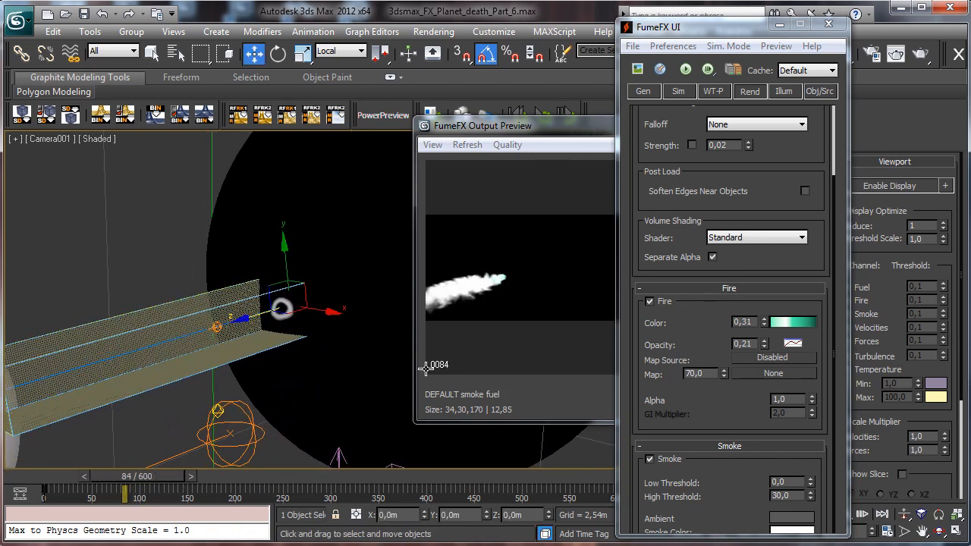
Change the smoke's ambient colour to a dark blue
scroll(705, 269, down, 5)
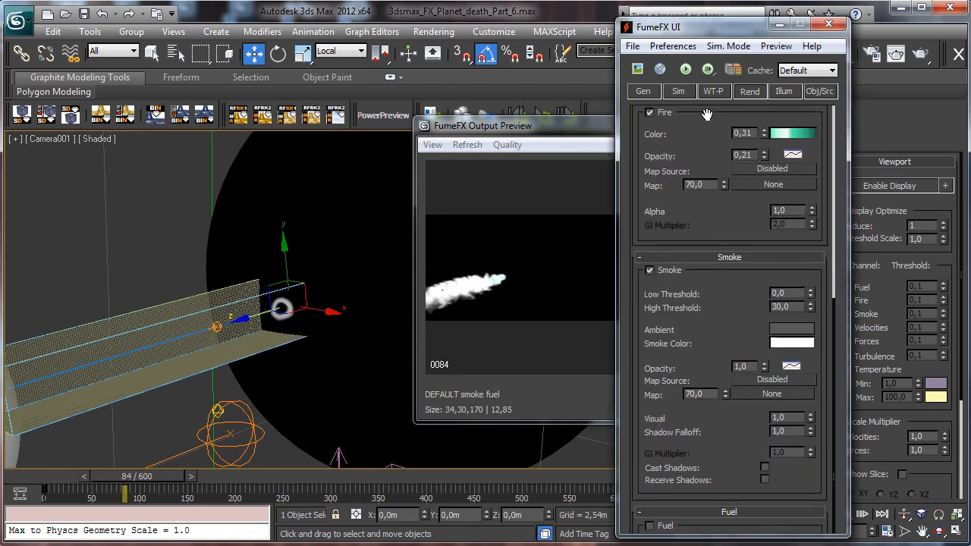
click(786, 334)
drag(716, 163, 713, 161)
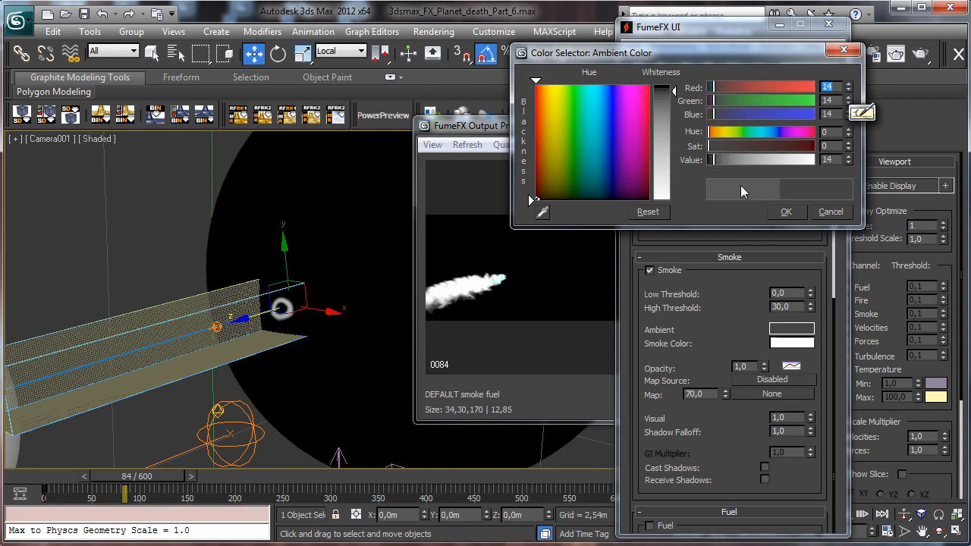
click(784, 212)
click(789, 334)
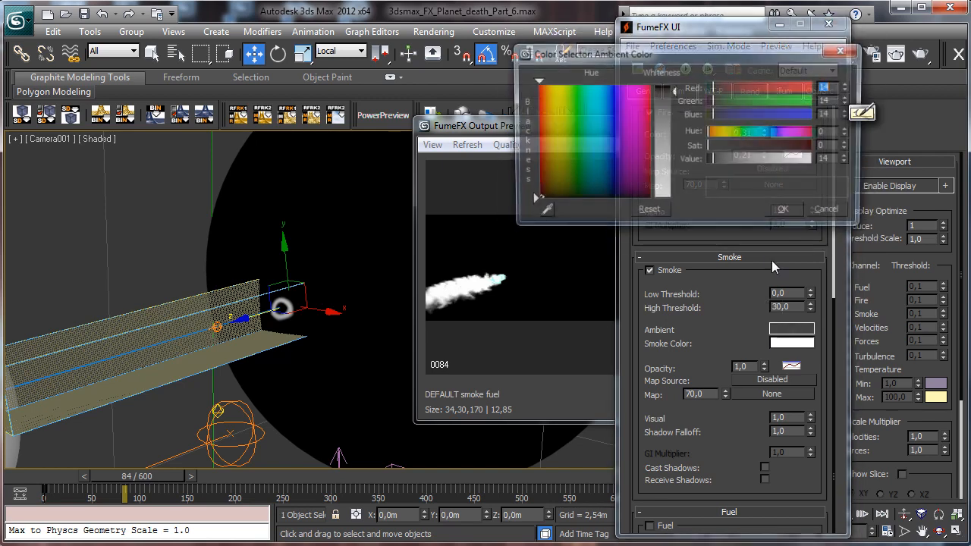
click(723, 113)
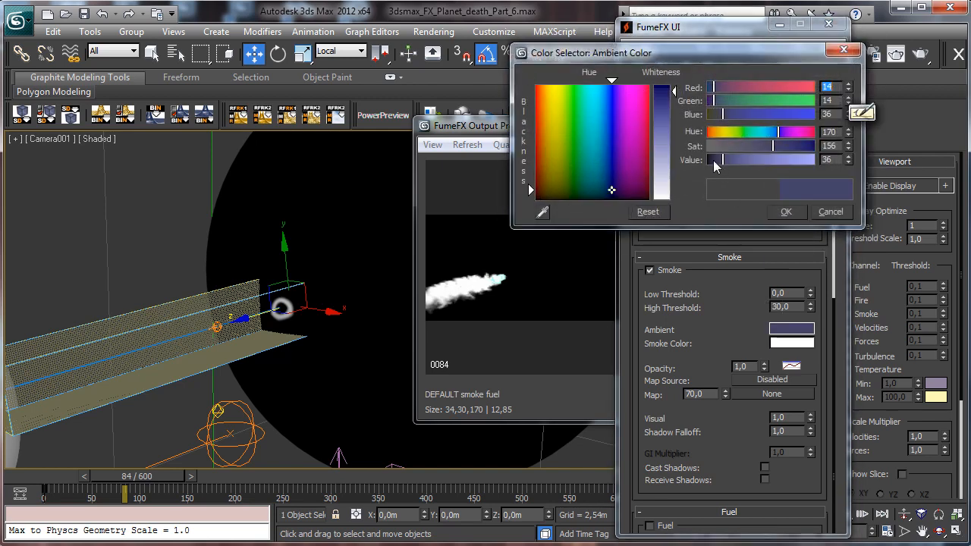
click(716, 162)
click(786, 212)
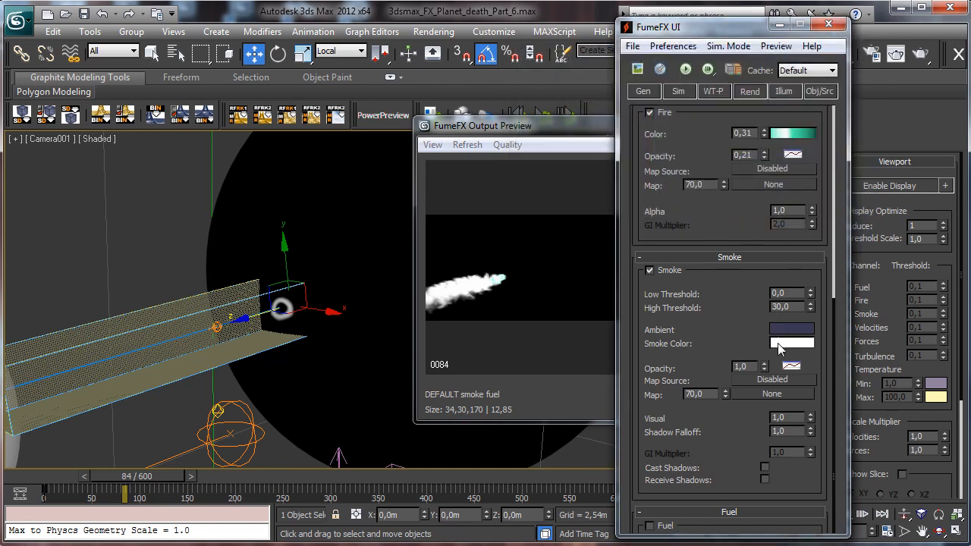
Switch the smoke colour to keyless mode and set it to a muted turquoise of about RGB 50, 136, 113
click(791, 366)
click(896, 395)
right_click(773, 344)
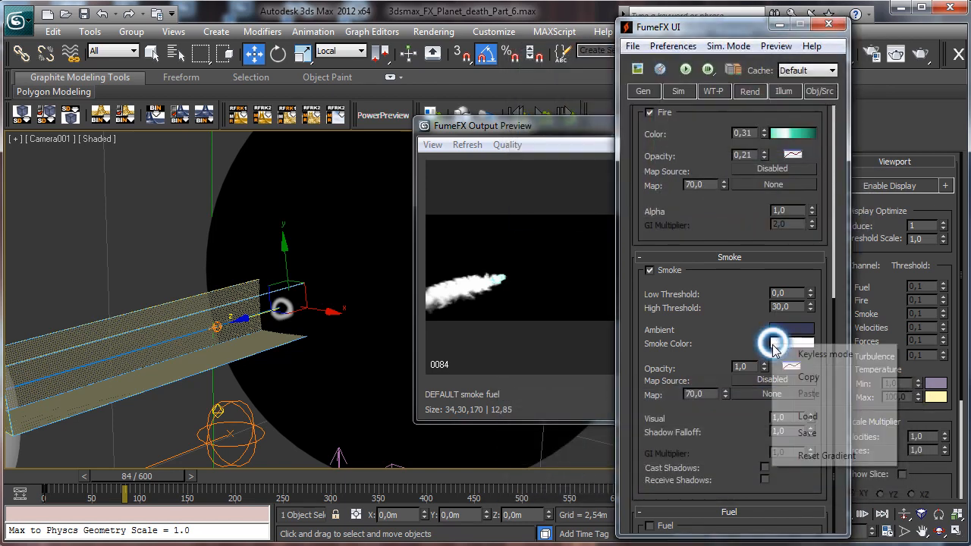
click(811, 356)
click(786, 347)
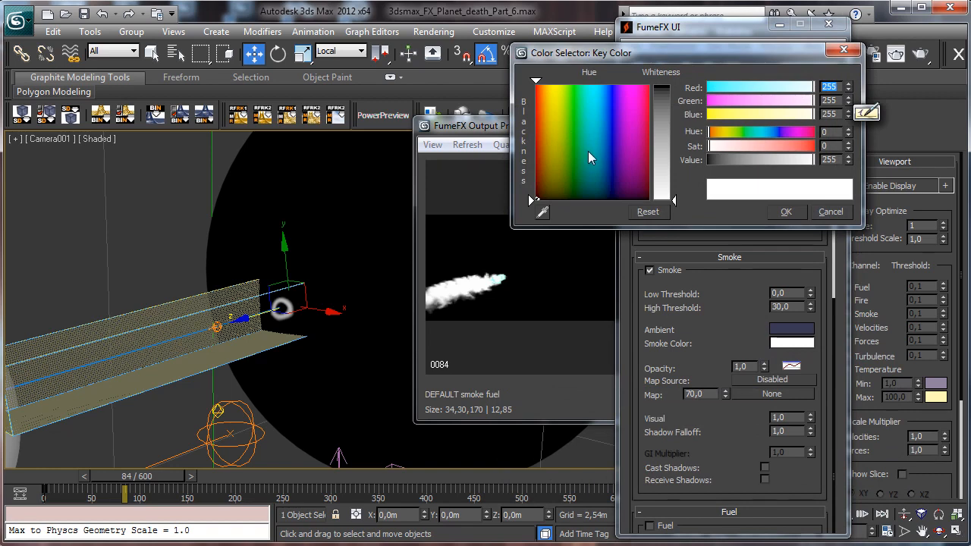
click(588, 151)
drag(663, 141, 667, 121)
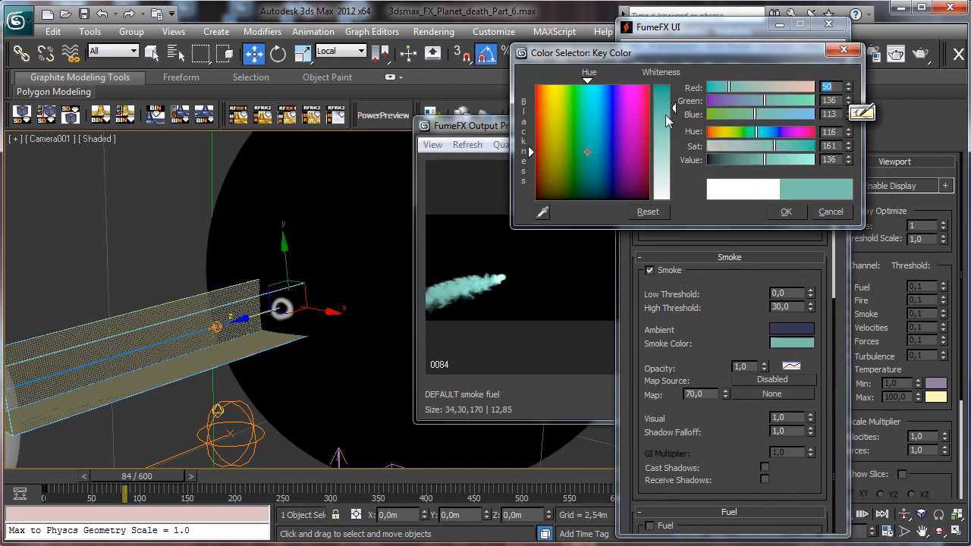
click(785, 211)
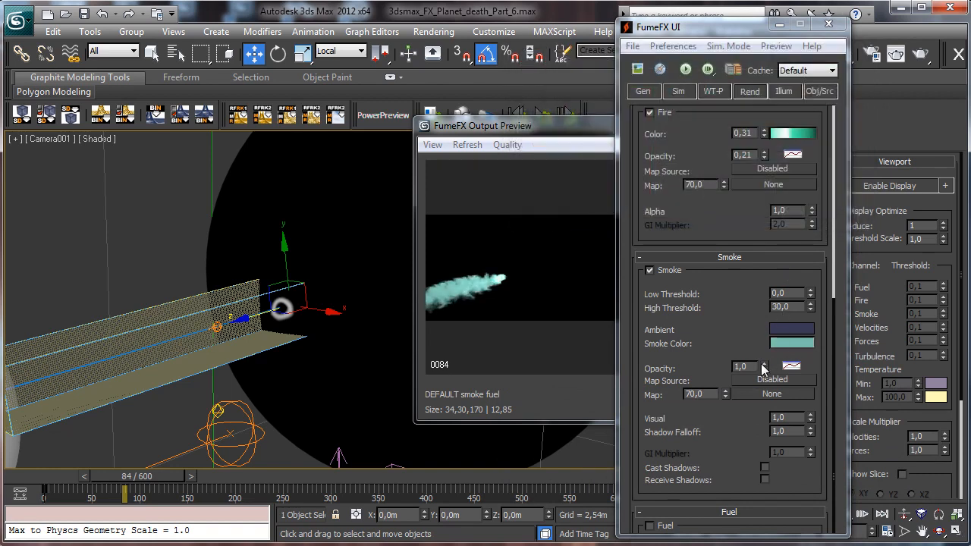
Reduce the smoke opacity to 0.08 and render frame 84 to check the fainter trail
drag(763, 367, 757, 434)
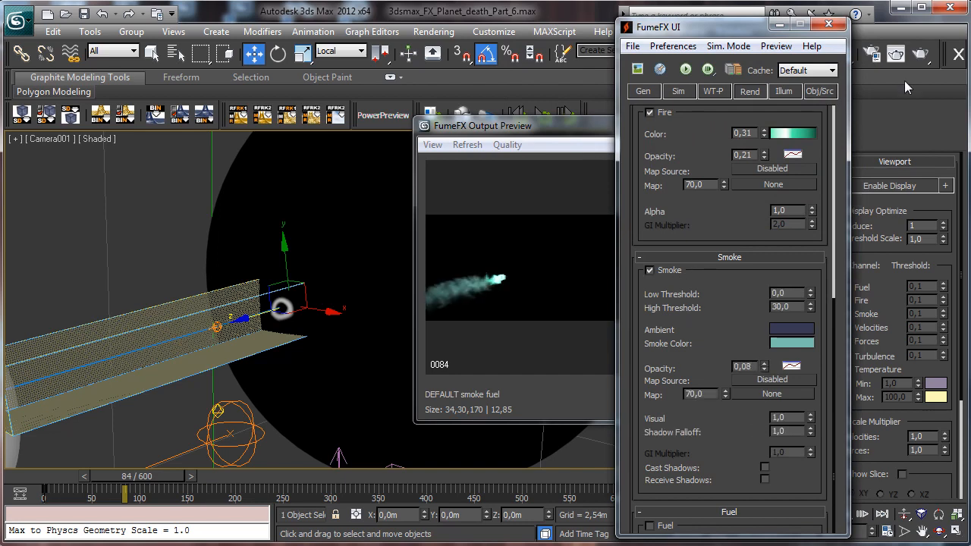
click(895, 53)
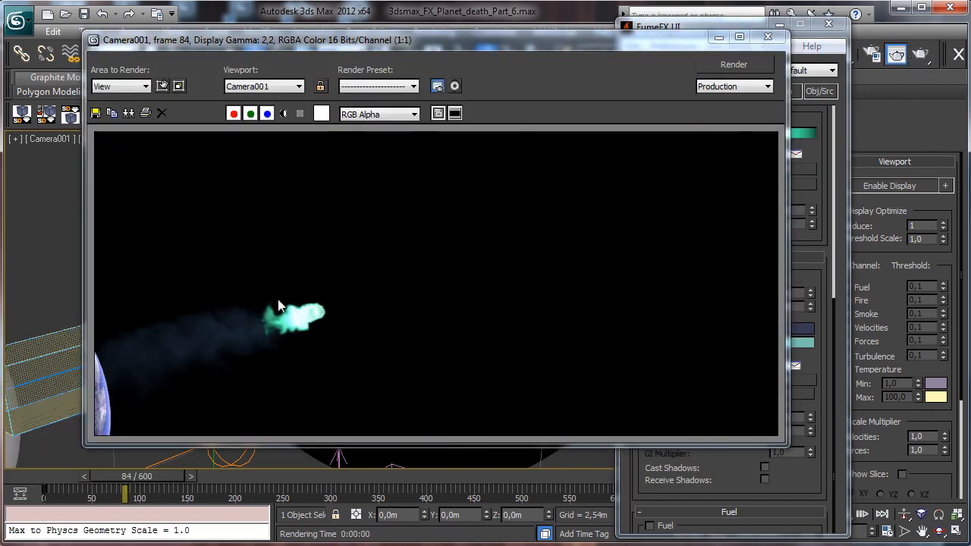
click(767, 36)
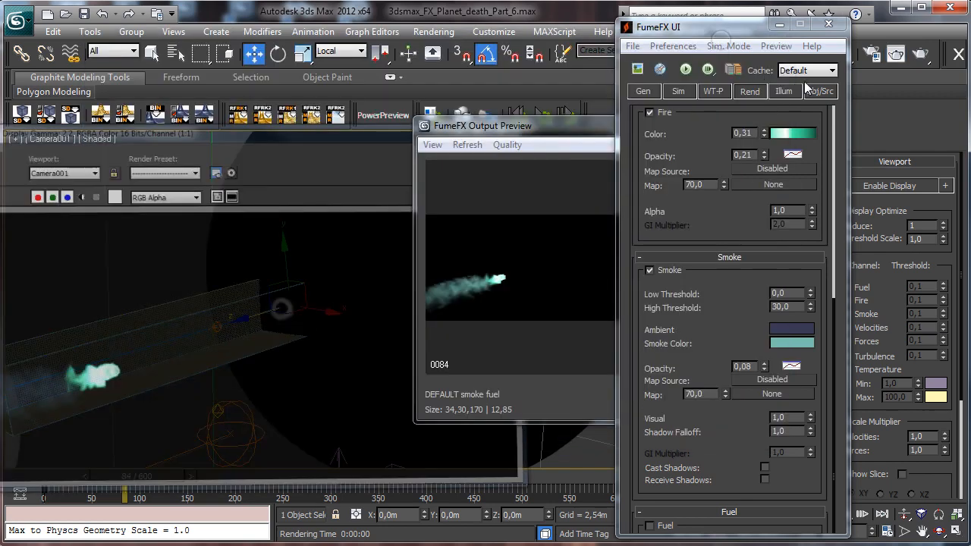
Enable Multiple Scattering in the FumeFX illumination parameters and render frame 84
click(783, 91)
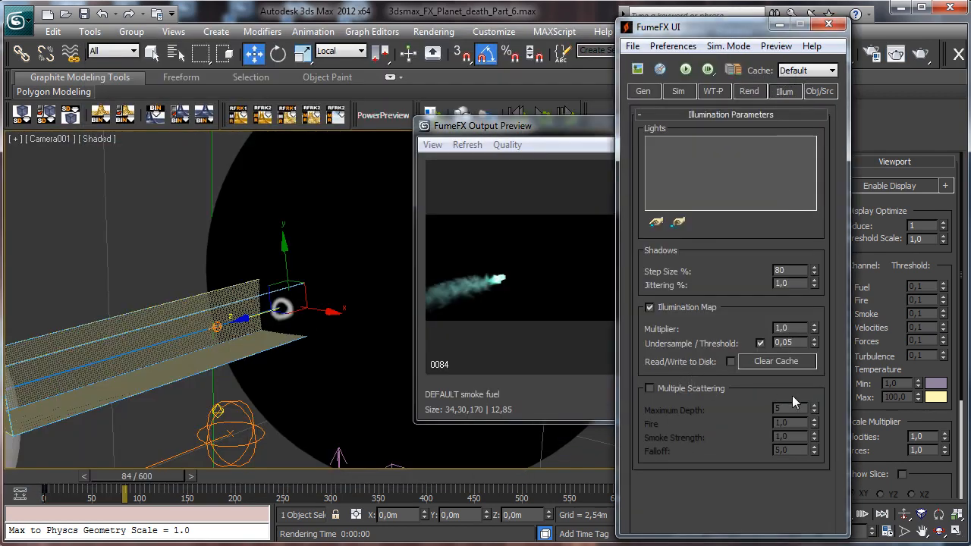
click(649, 389)
click(896, 53)
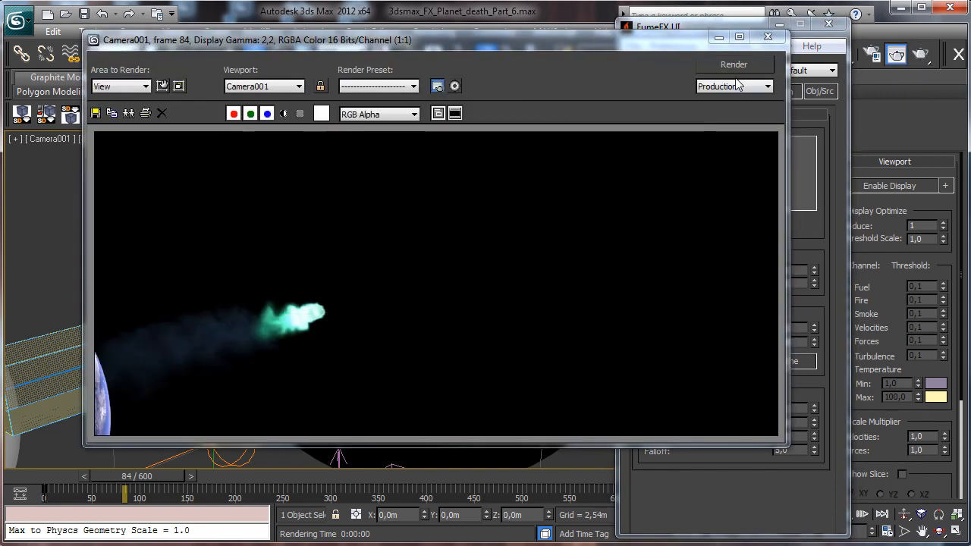
click(718, 36)
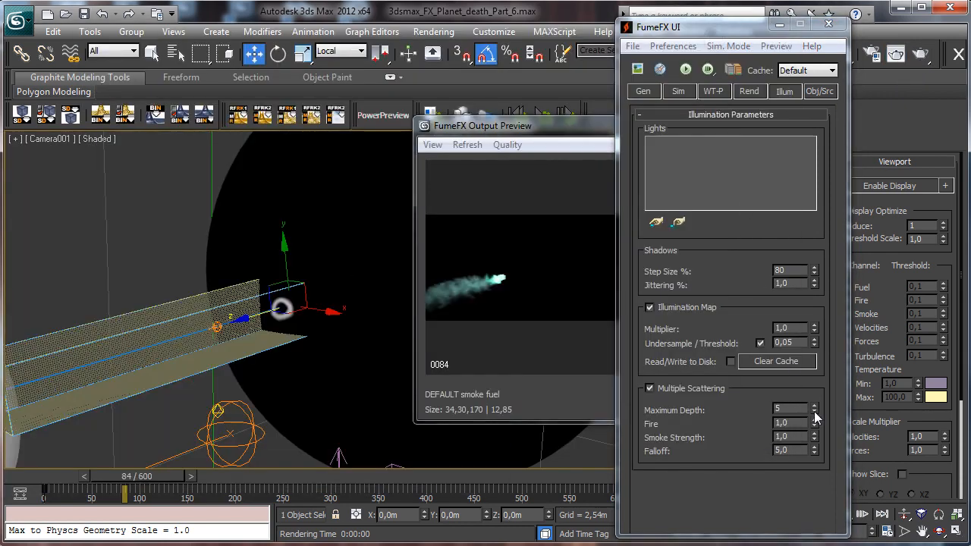
Test the multiple scattering falloff at 20 and at 2, rendering frame 84 with each value
drag(796, 451, 642, 371)
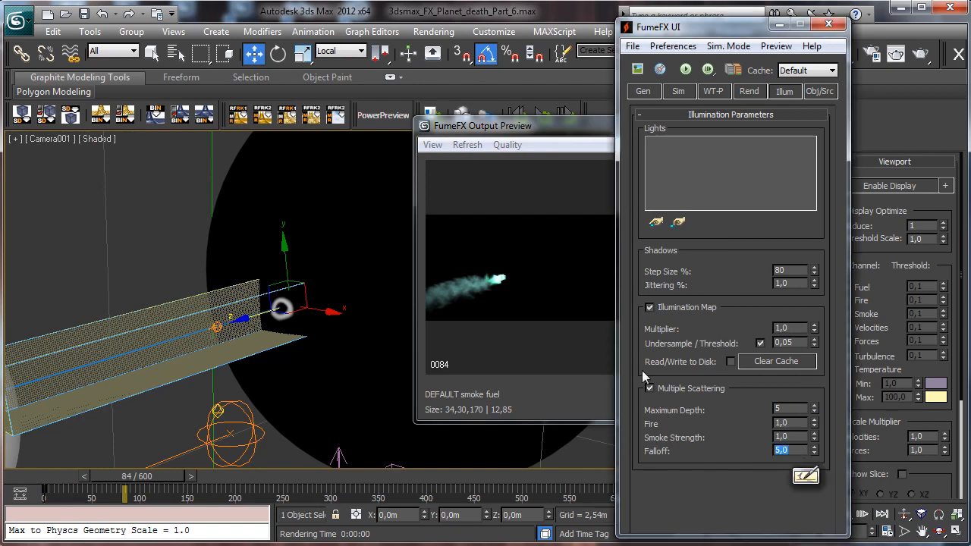
text(20)
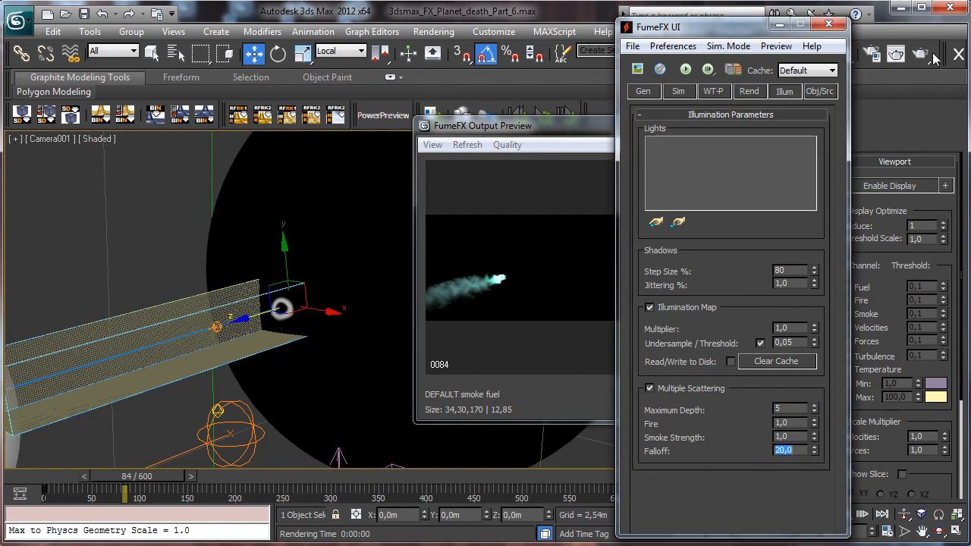
click(894, 59)
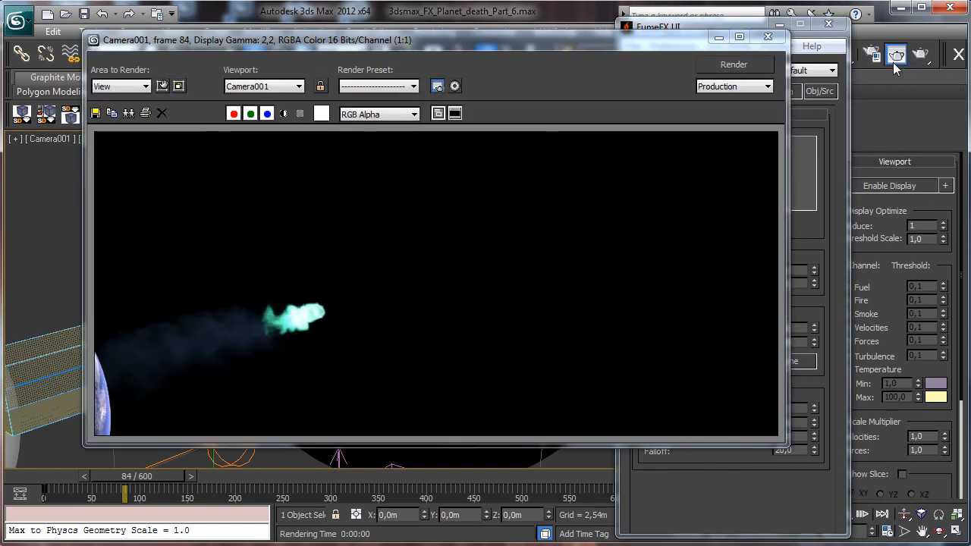
click(718, 37)
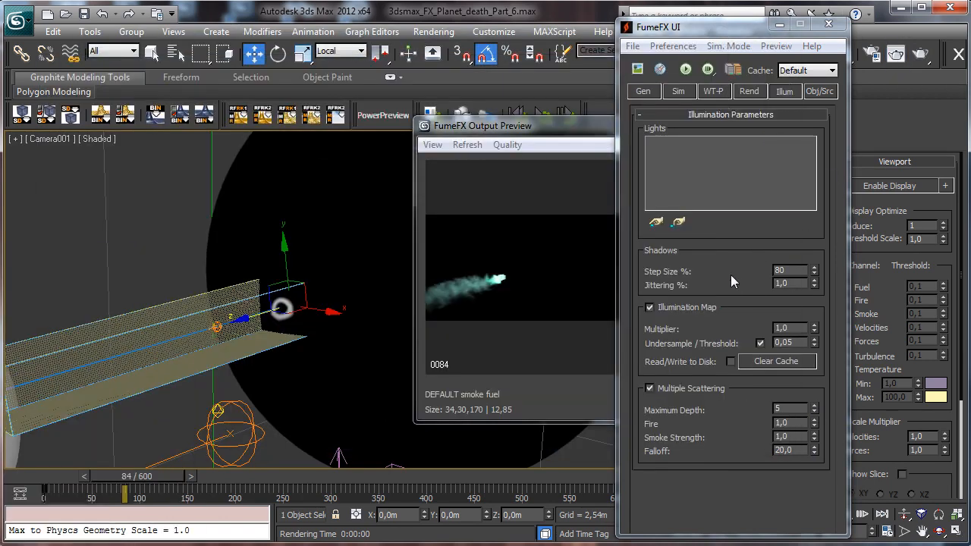
double_click(794, 449)
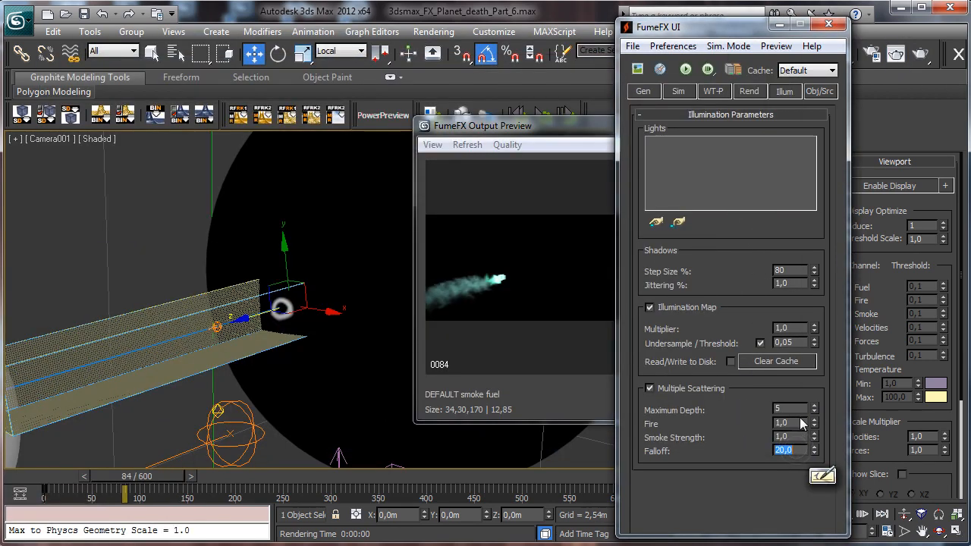
text(2)
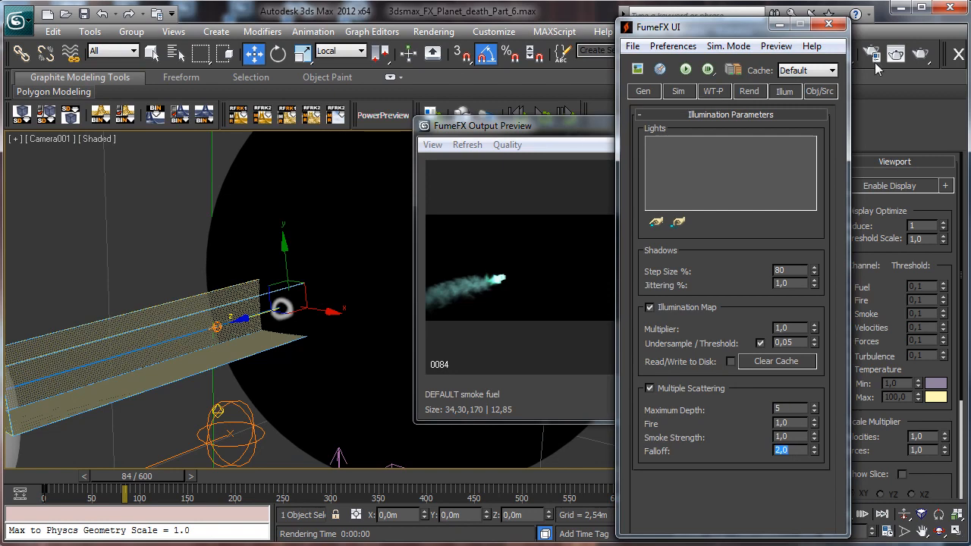
click(918, 58)
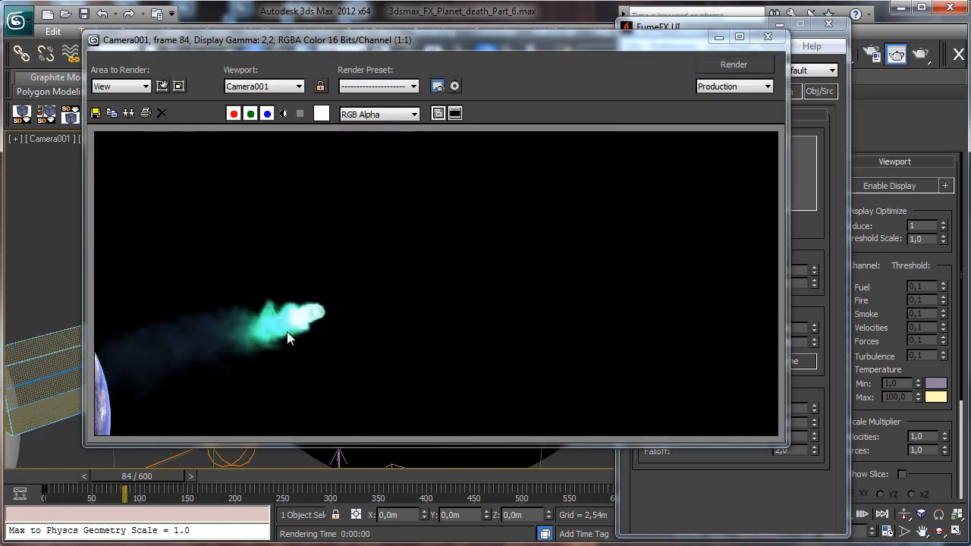
click(718, 37)
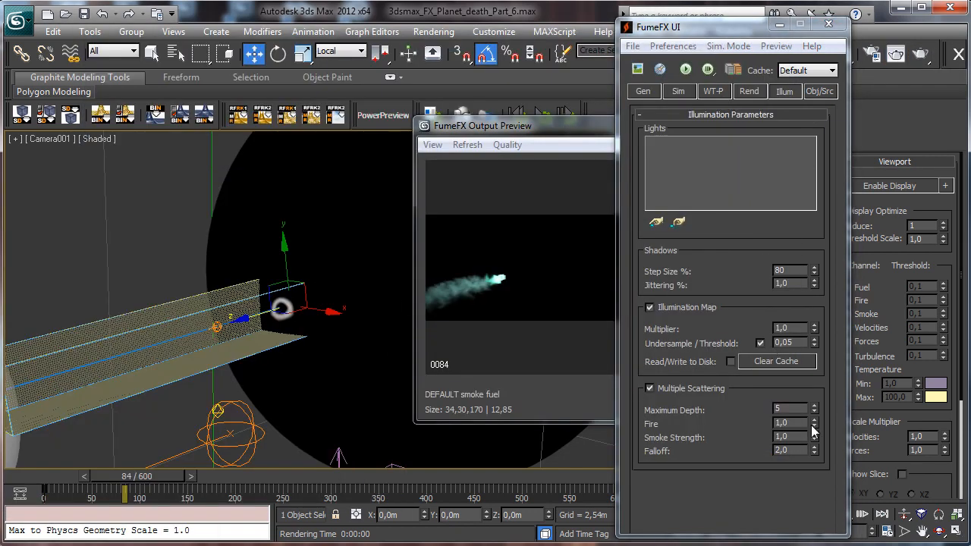
Set the multiple scattering falloff to 1 and render frame 84
double_click(794, 450)
text(1)
key(Return)
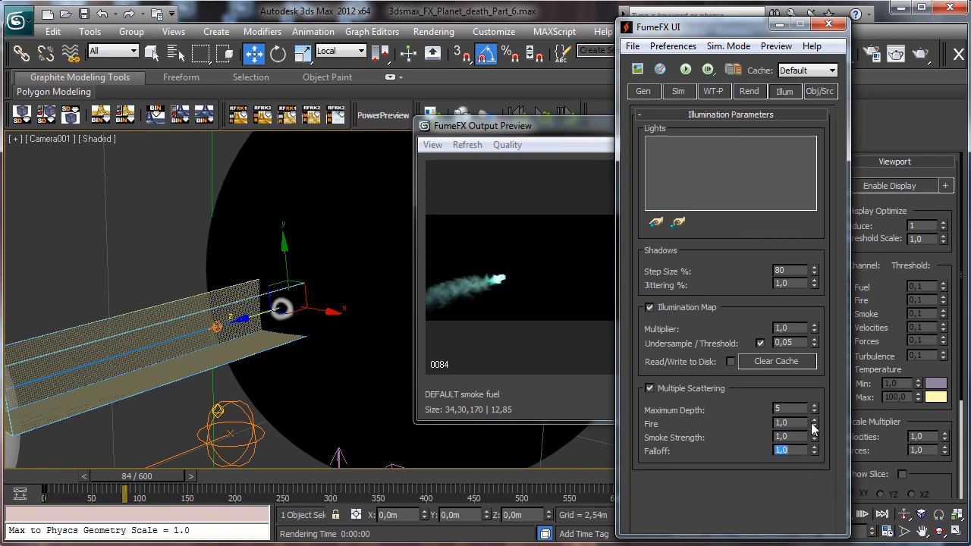
click(920, 53)
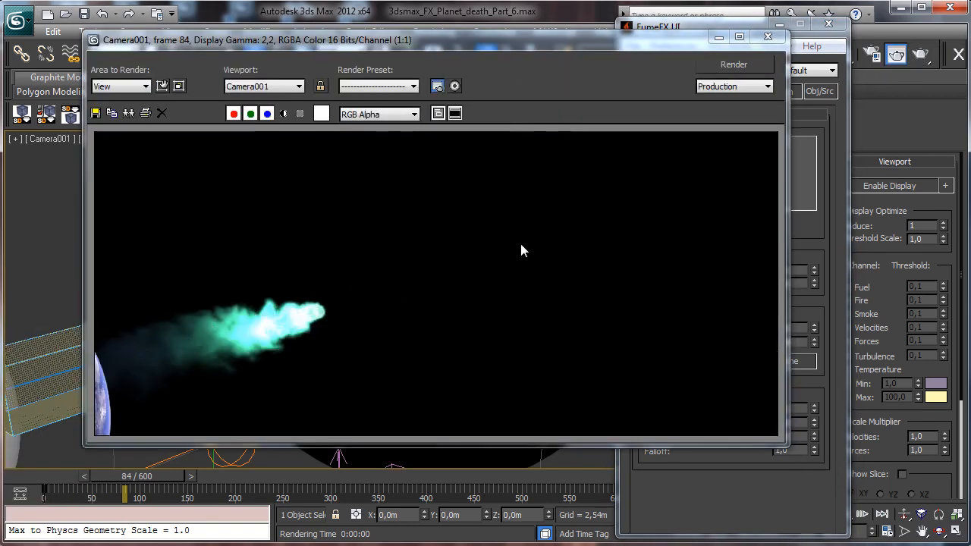
click(719, 38)
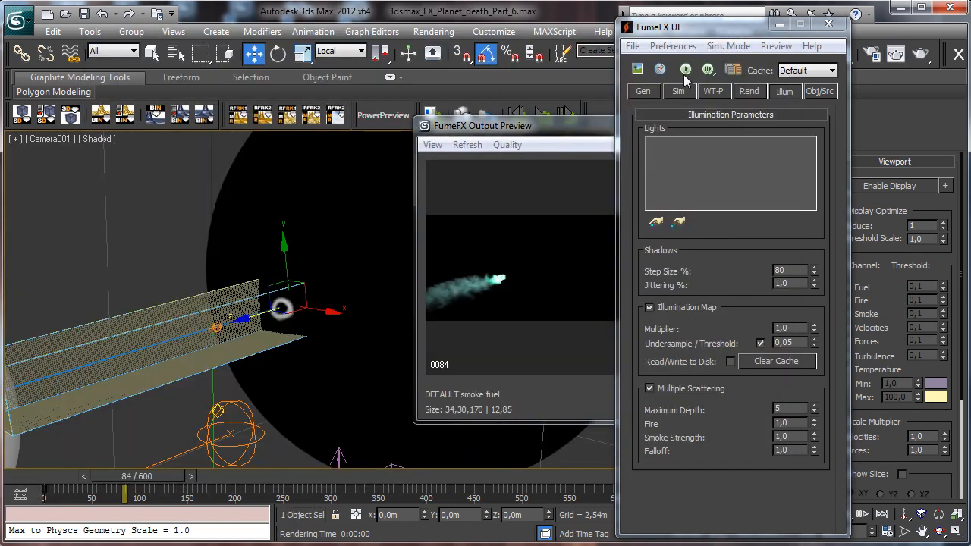
Set the X turbulence to 0.1 m and the turbulence noise scale to 0.5 m, and rerun the FumeFX simulation
click(649, 92)
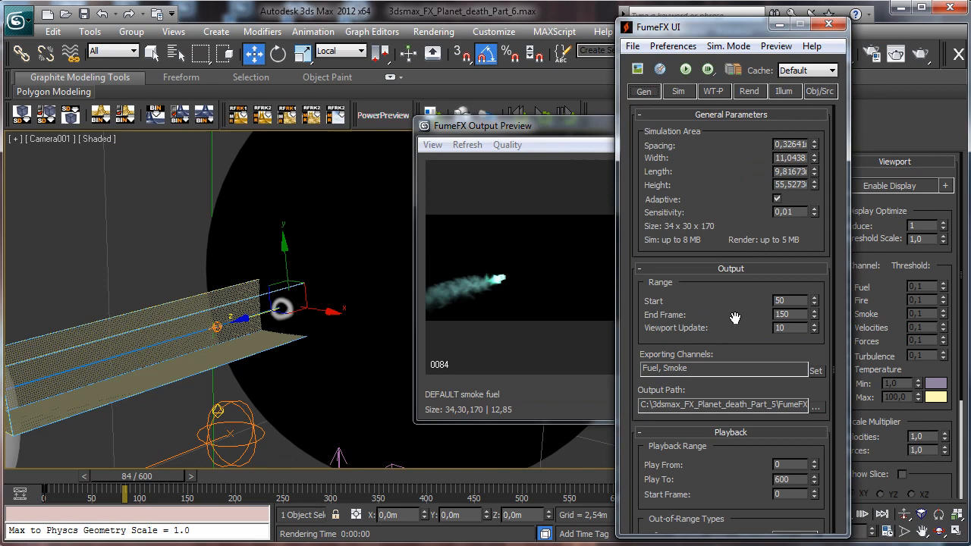
click(678, 92)
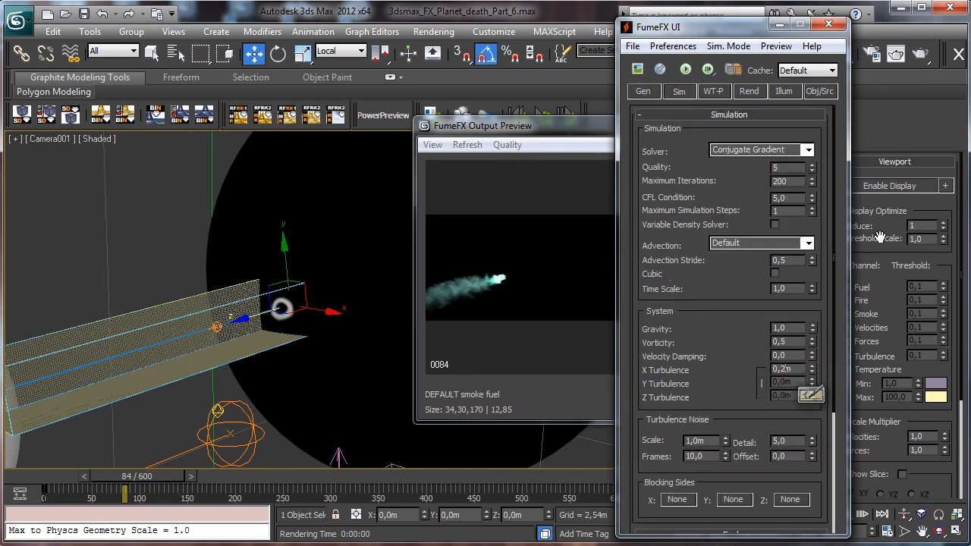
double_click(704, 441)
text(0,)
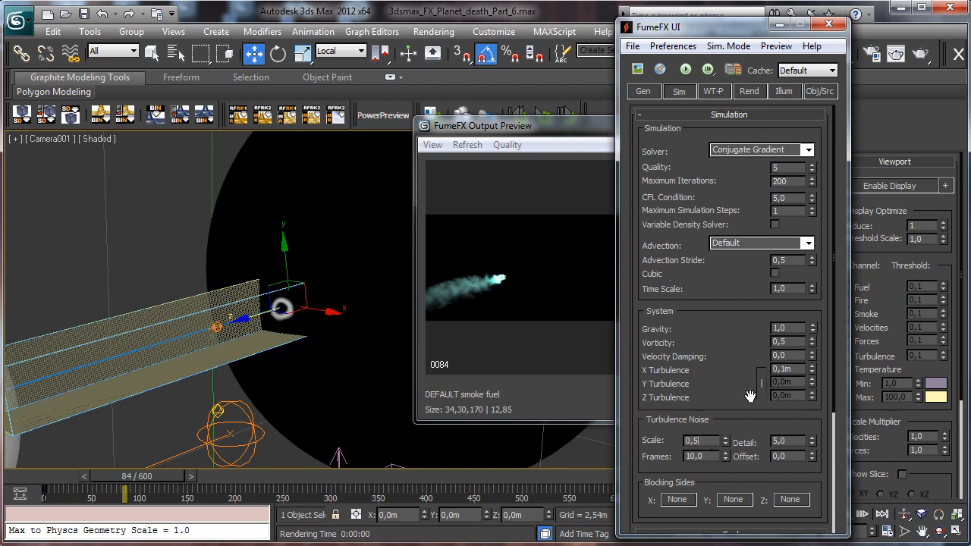
text(5)
key(Return)
click(685, 69)
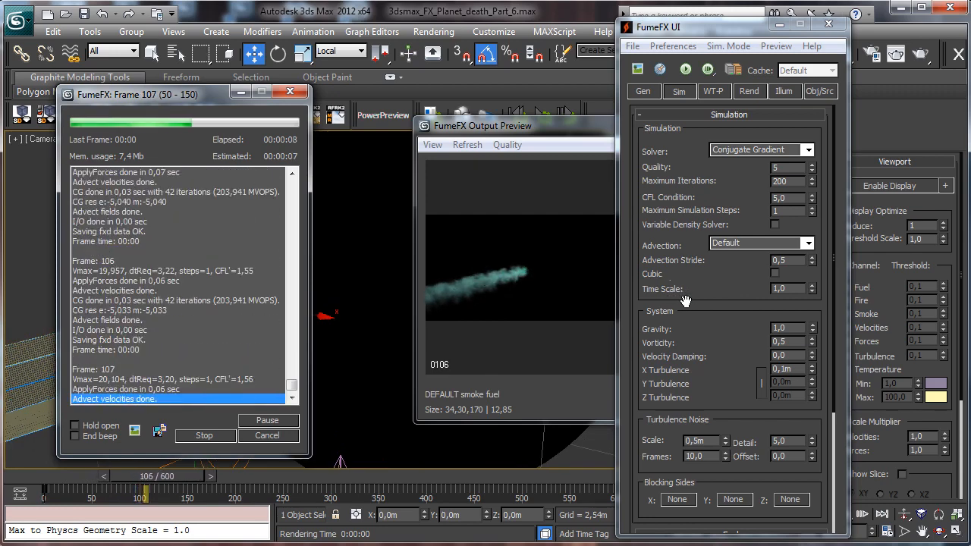
click(268, 436)
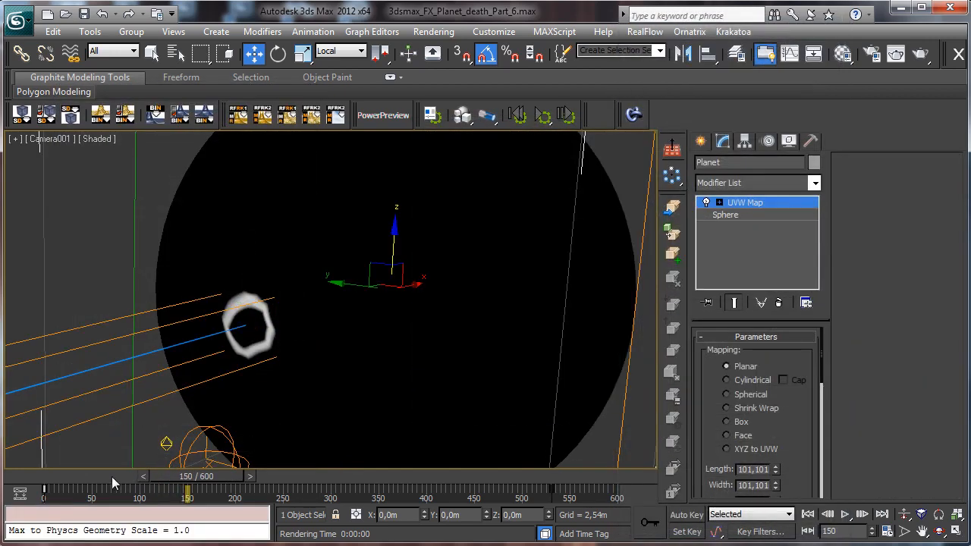
Render frame 73 through the camera to check the newly simulated fire
click(111, 476)
drag(123, 483, 132, 482)
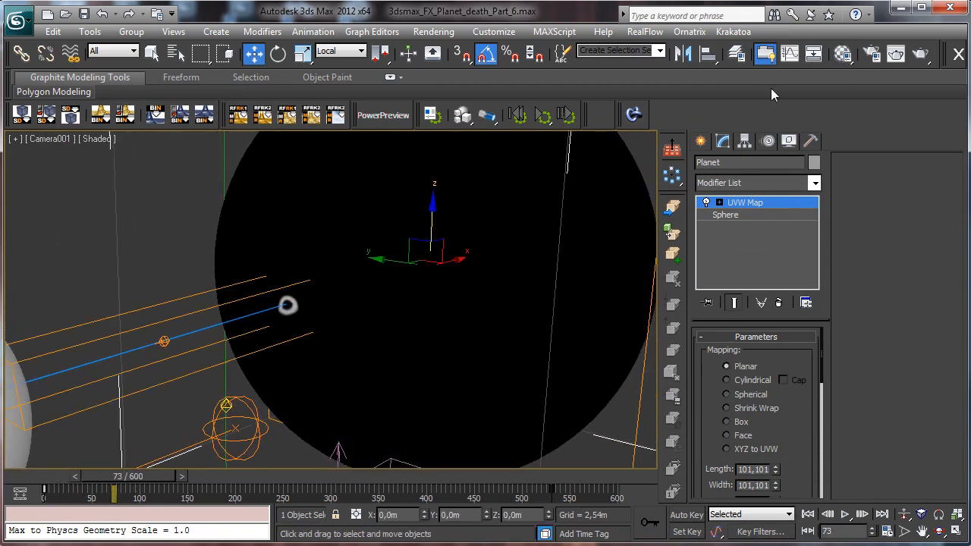
click(920, 55)
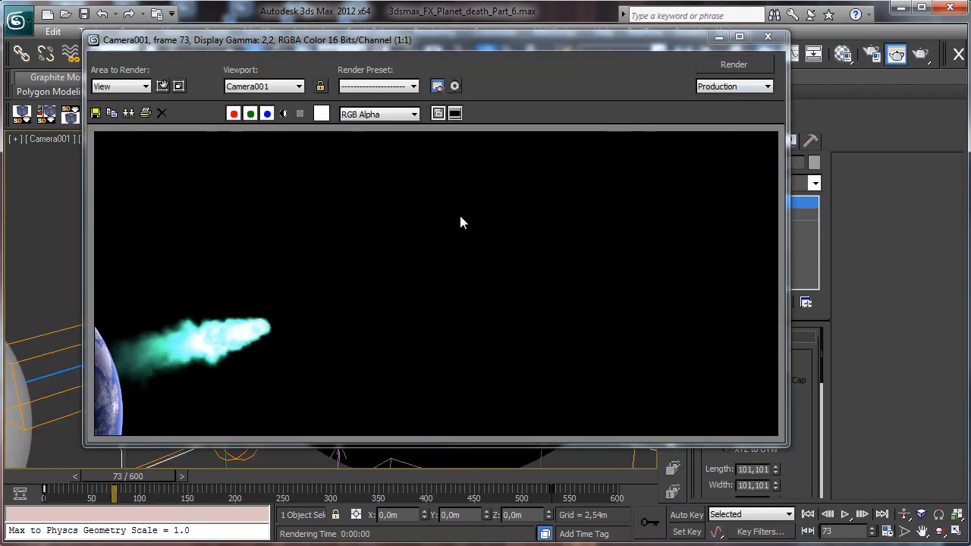
click(718, 37)
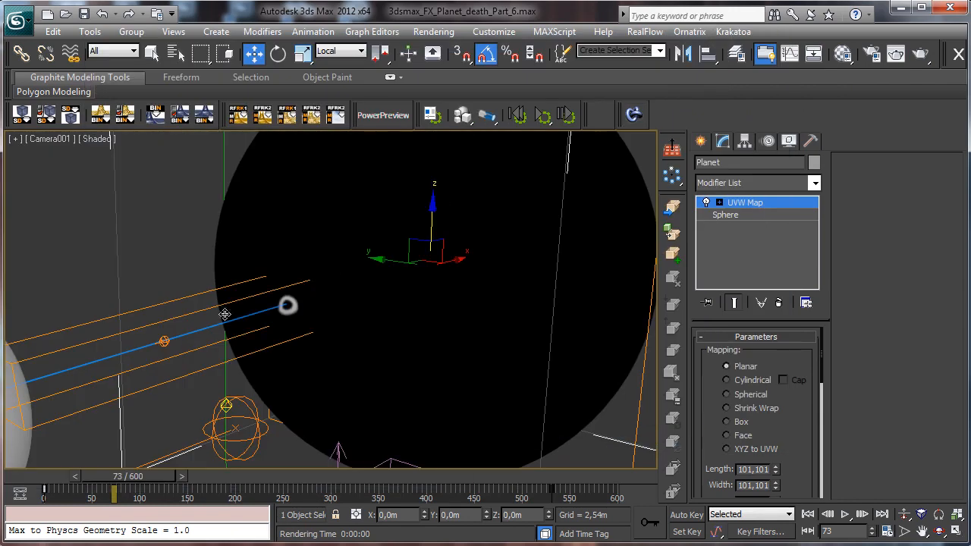
Reduce the FumeFX simple source's diameter to about 1.14 m and rerun the simulation
click(163, 339)
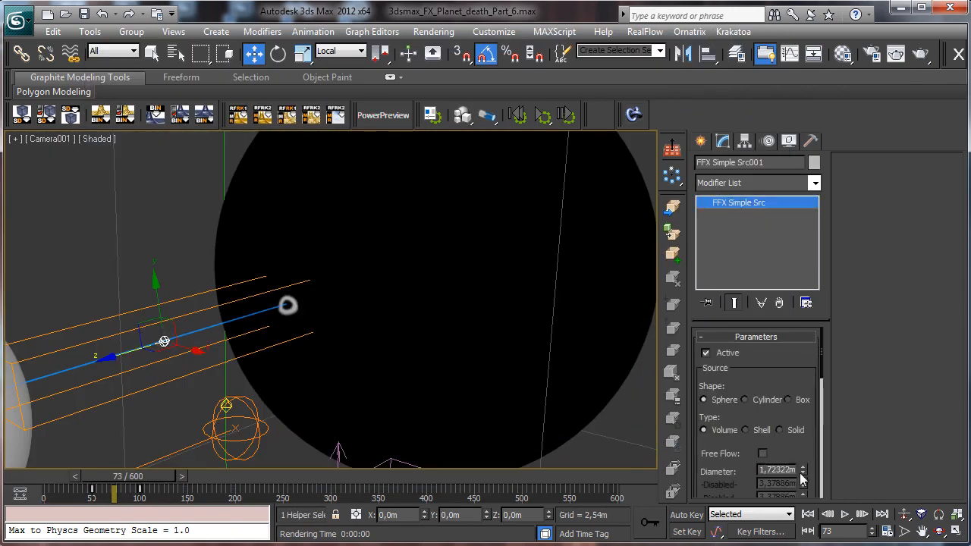
drag(803, 476, 809, 497)
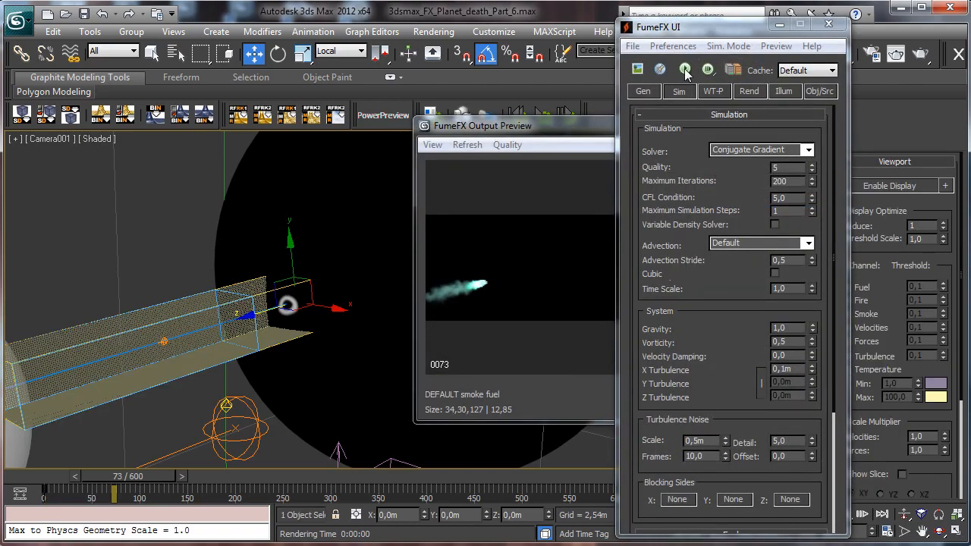
click(685, 69)
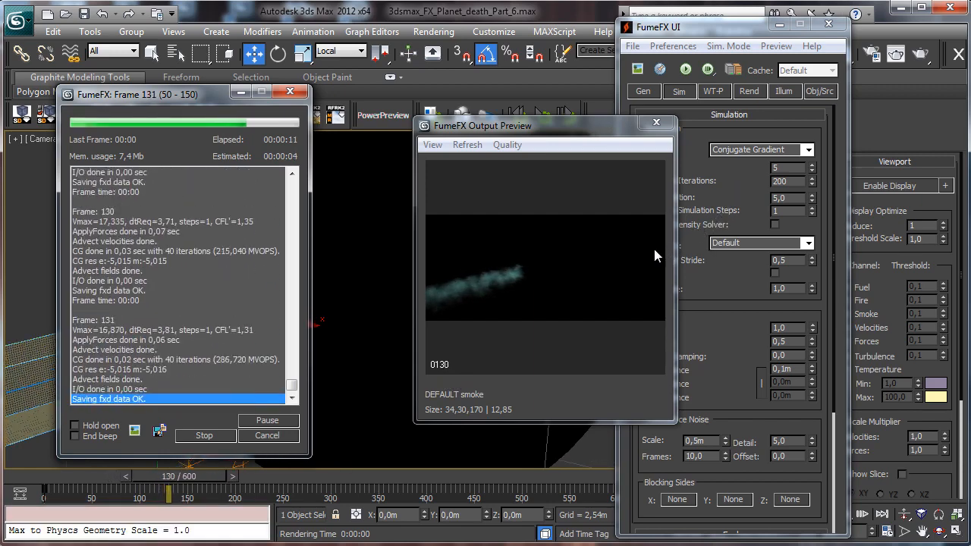
click(274, 436)
Render frame 85 to check the width of the resimulated fire
drag(168, 485, 116, 477)
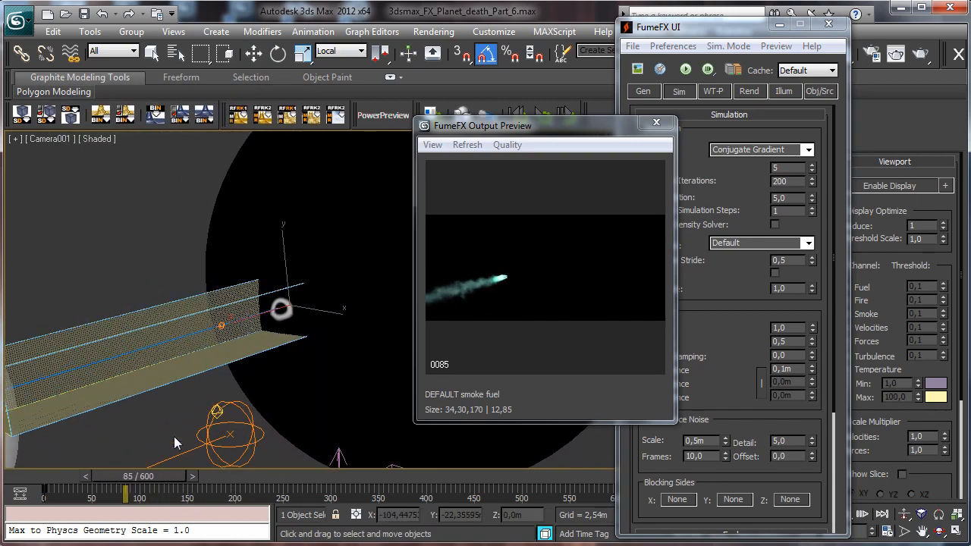
click(896, 53)
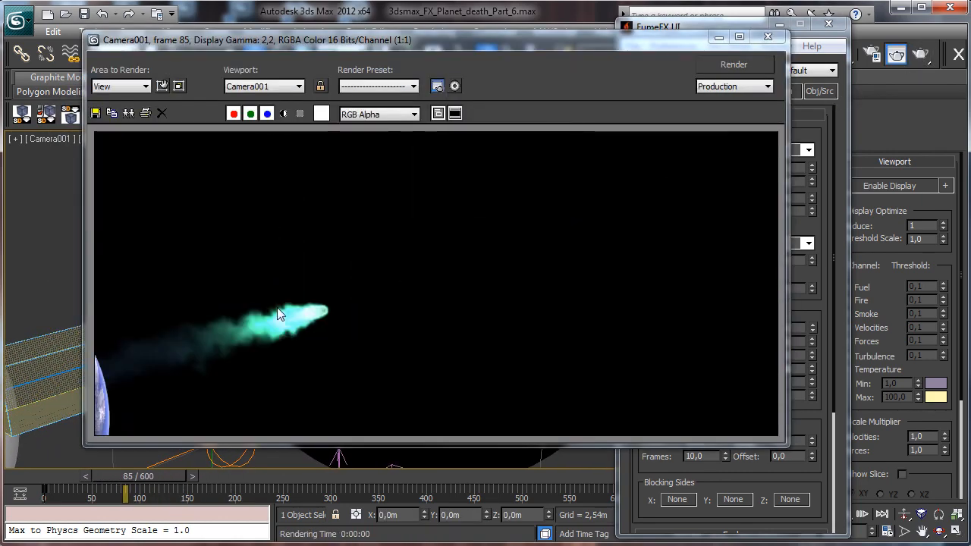
click(767, 36)
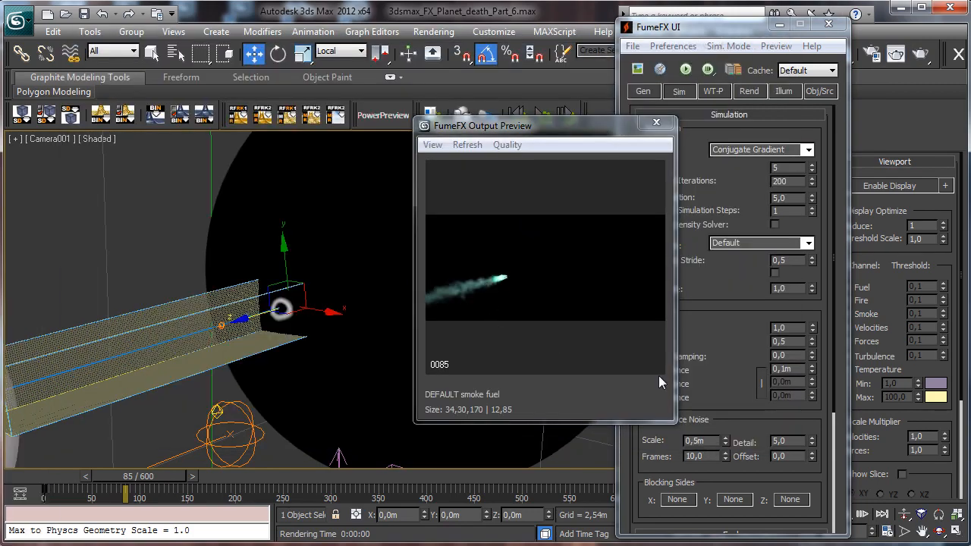
Reduce the simple source's diameter to about 0.81 m in the FumeFX source parameters and rerun the simulation
click(222, 326)
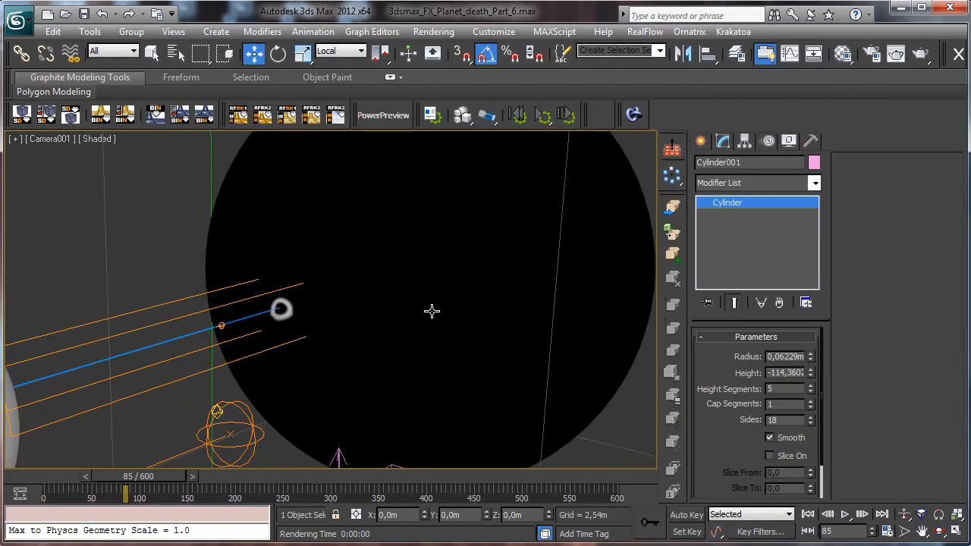
click(184, 304)
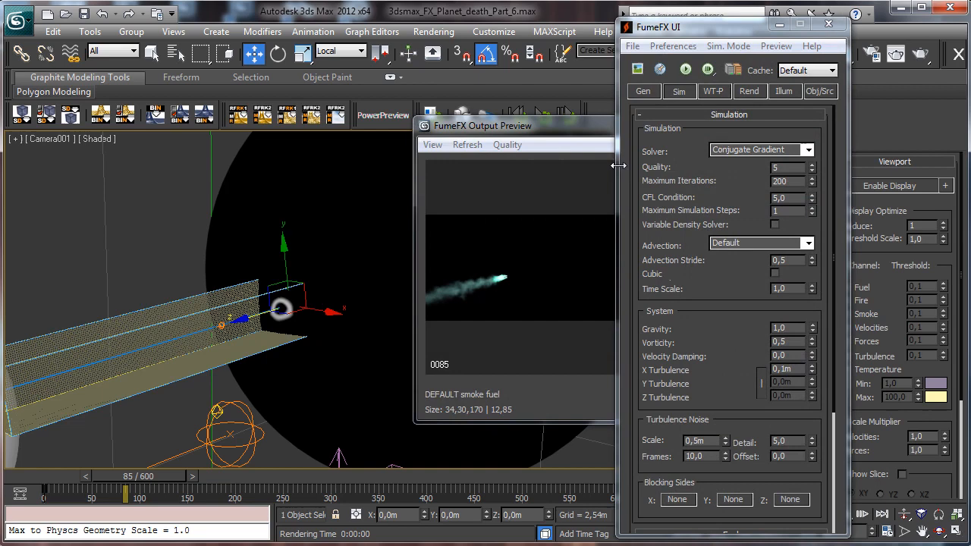
click(819, 92)
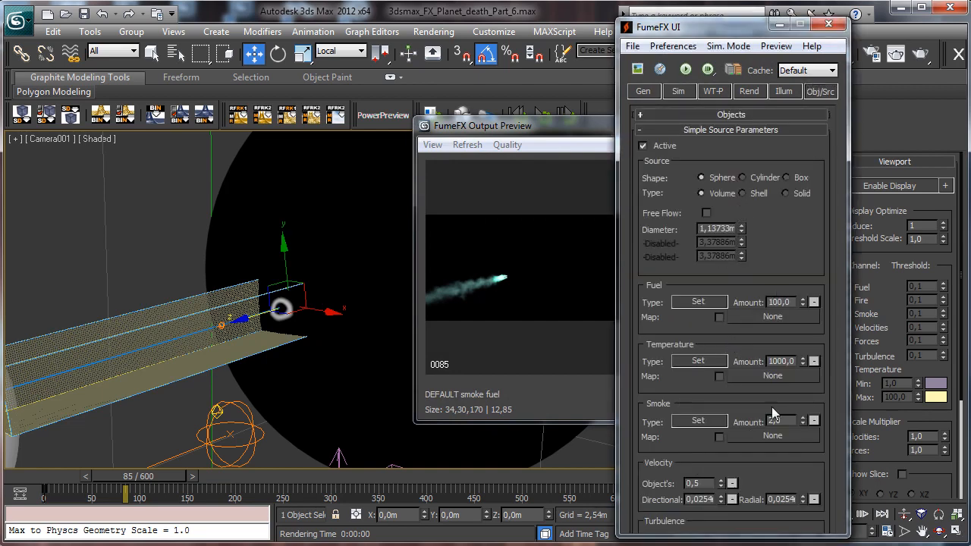
drag(741, 229, 744, 245)
click(683, 69)
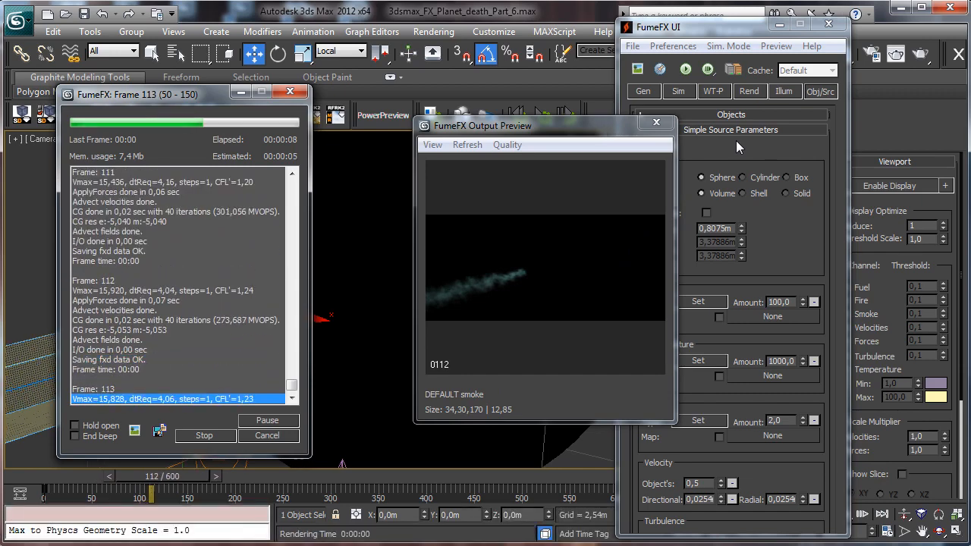
Stop the running simulation and render frame 84 through the camera to check the thinner fire
click(286, 435)
drag(176, 477, 134, 477)
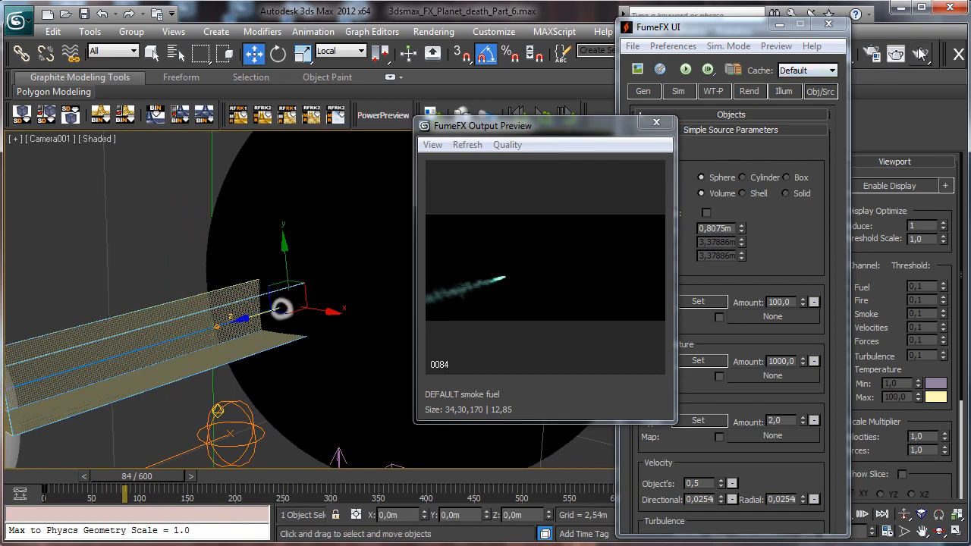
click(895, 53)
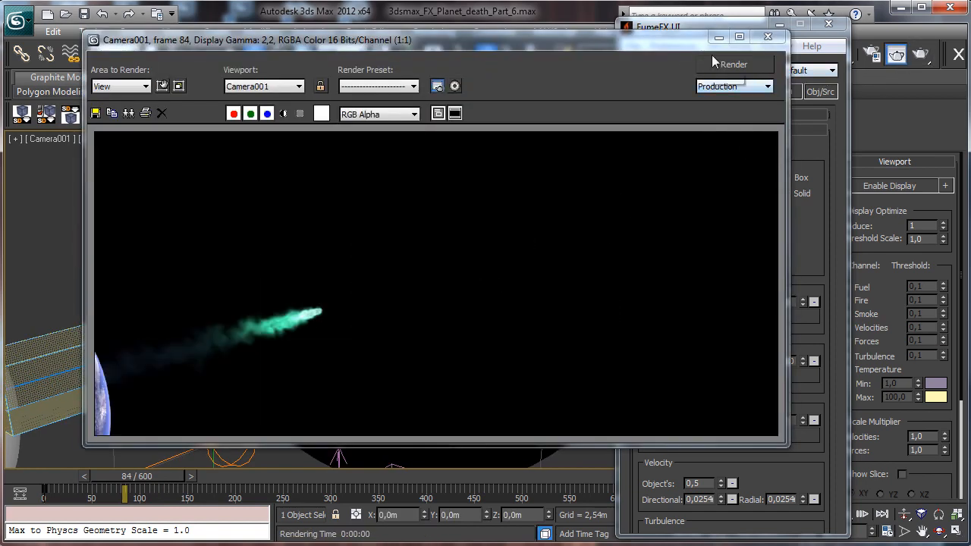
click(767, 36)
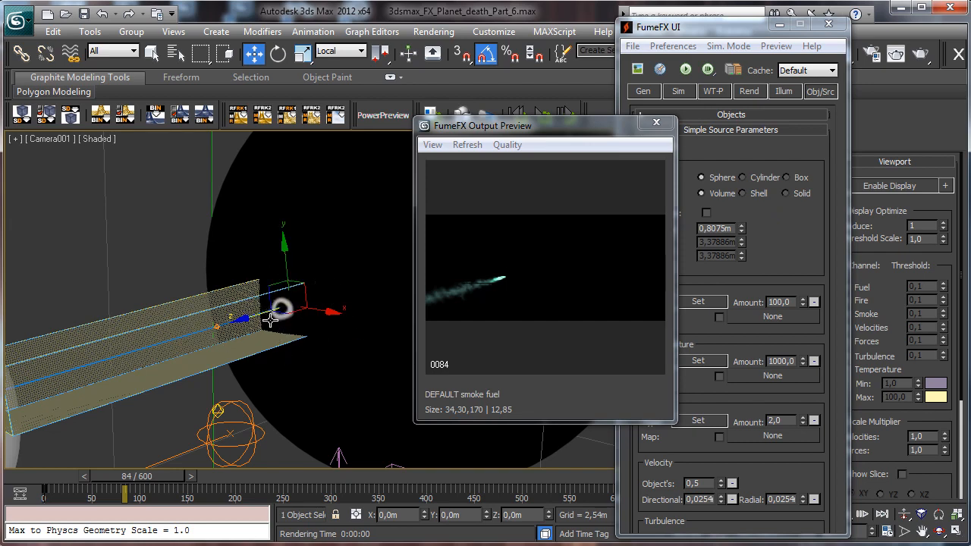
Close the FumeFX windows at frame 77 and create a standard sphere about 2.29 m in radius below the beam line
mouse_move(124, 479)
mouse_down()
mouse_move(137, 485)
mouse_move(117, 486)
mouse_up()
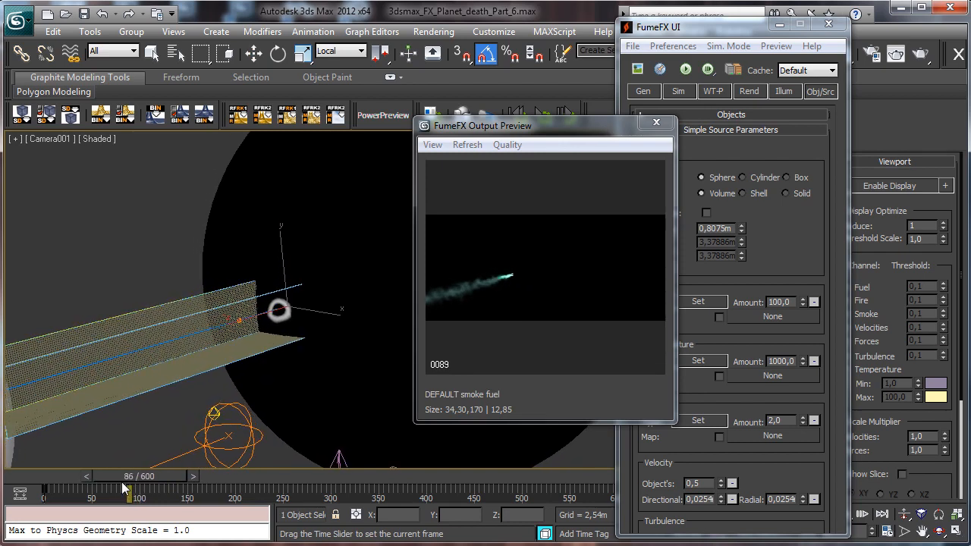
key(w)
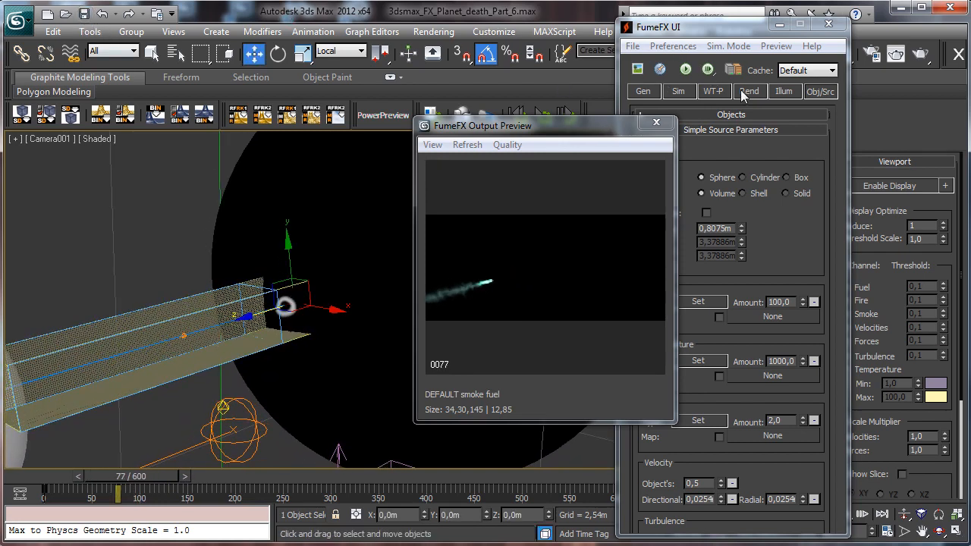
click(828, 24)
click(656, 122)
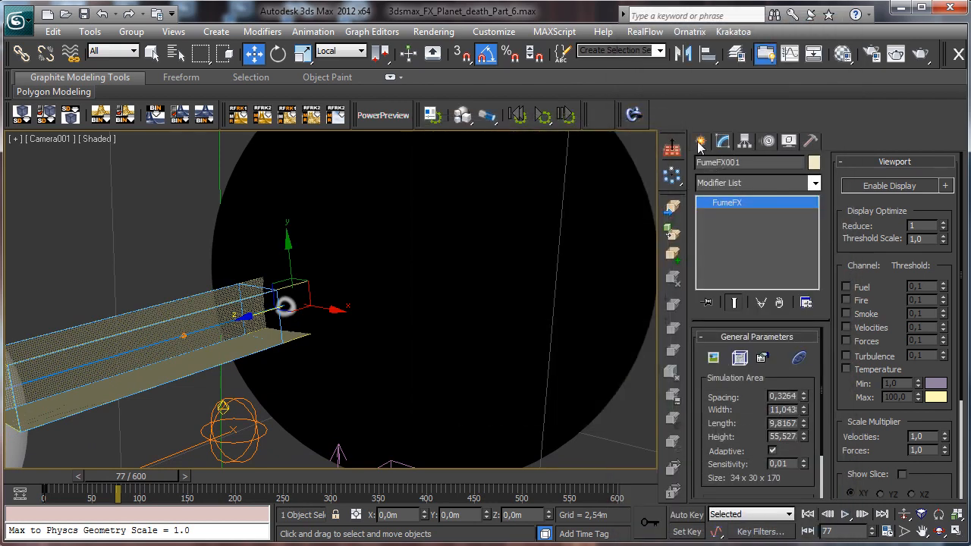
click(700, 141)
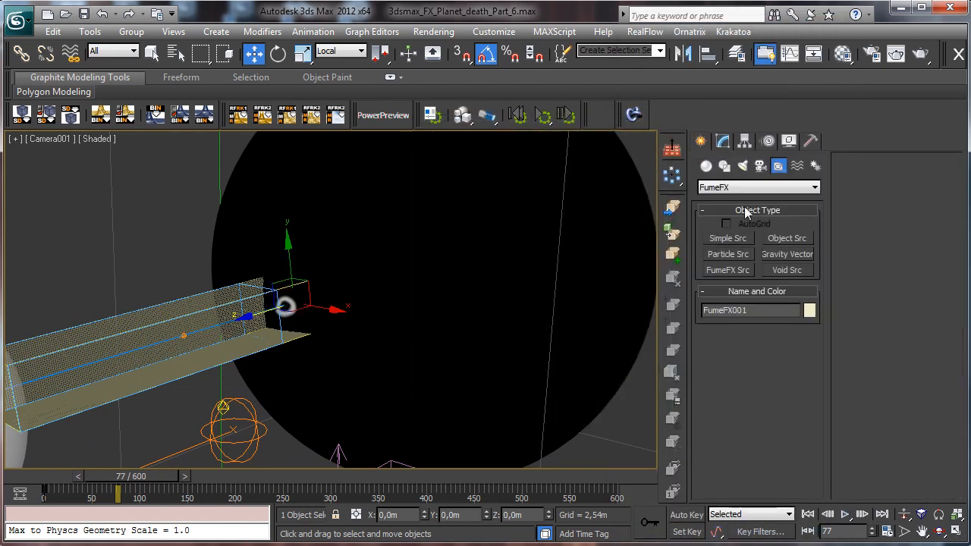
click(705, 166)
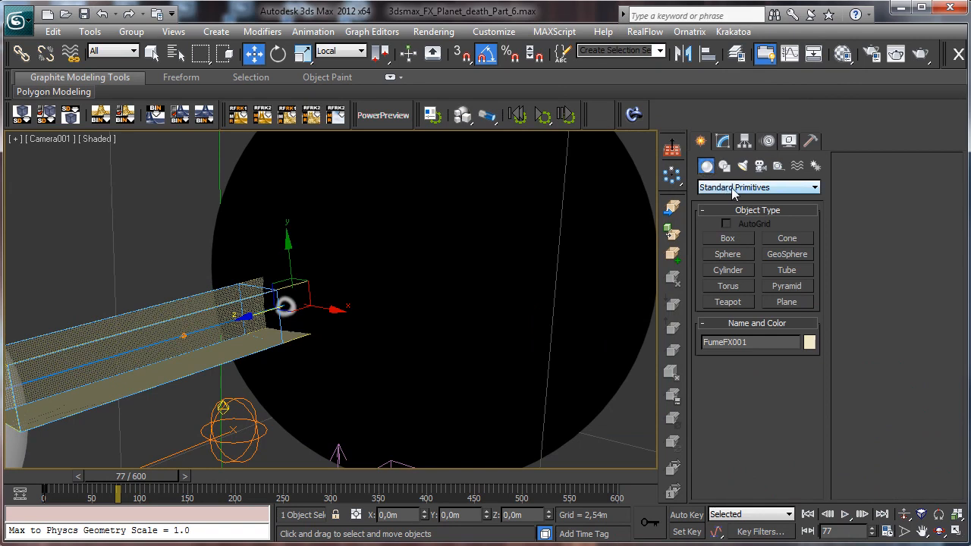
click(730, 258)
drag(184, 425, 202, 426)
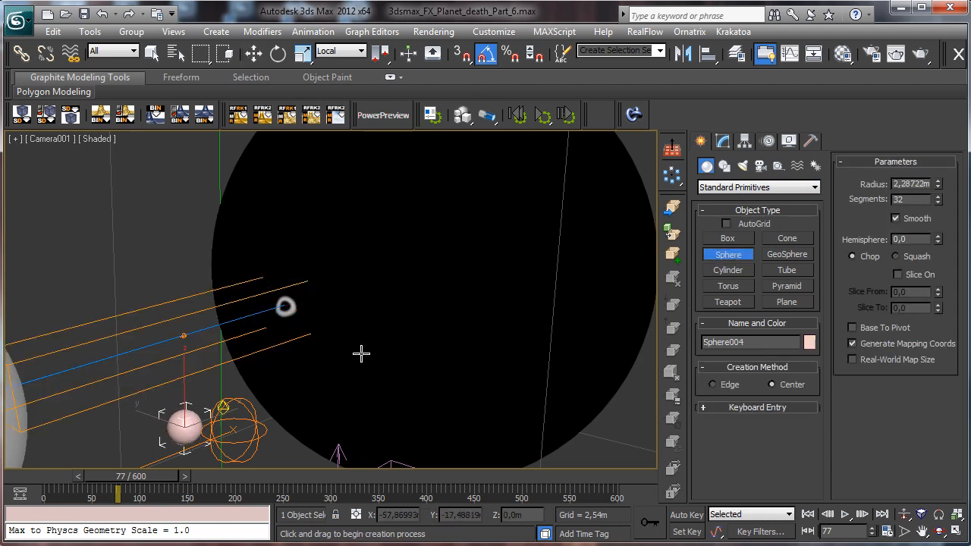
Align the sphere to the beam line at its white ring end and reduce its radius to about 1 m
click(707, 53)
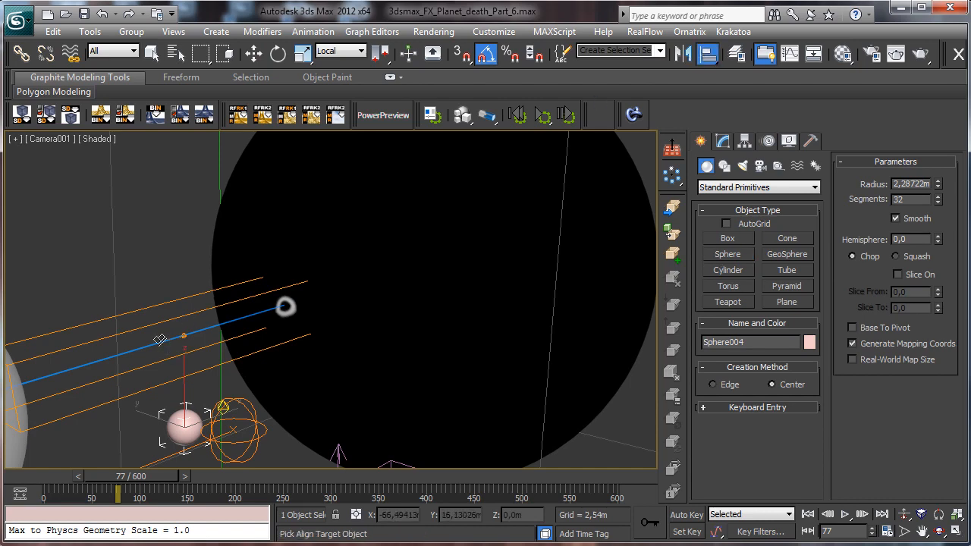
click(256, 334)
click(728, 401)
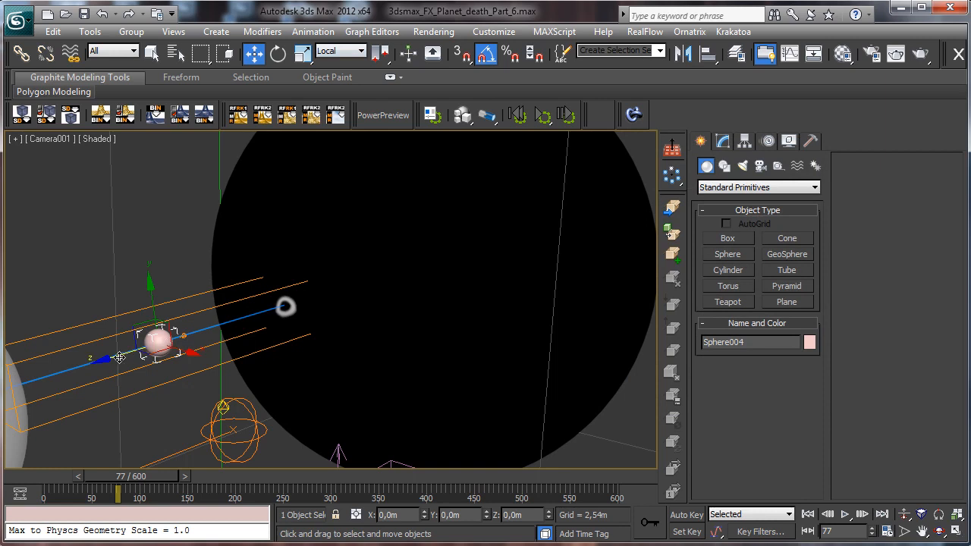
drag(114, 360, 246, 327)
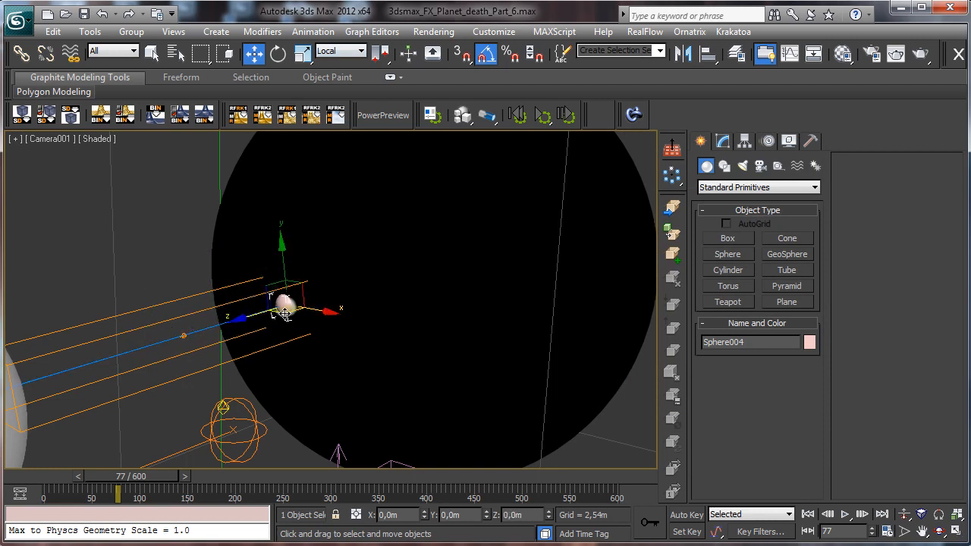
click(722, 142)
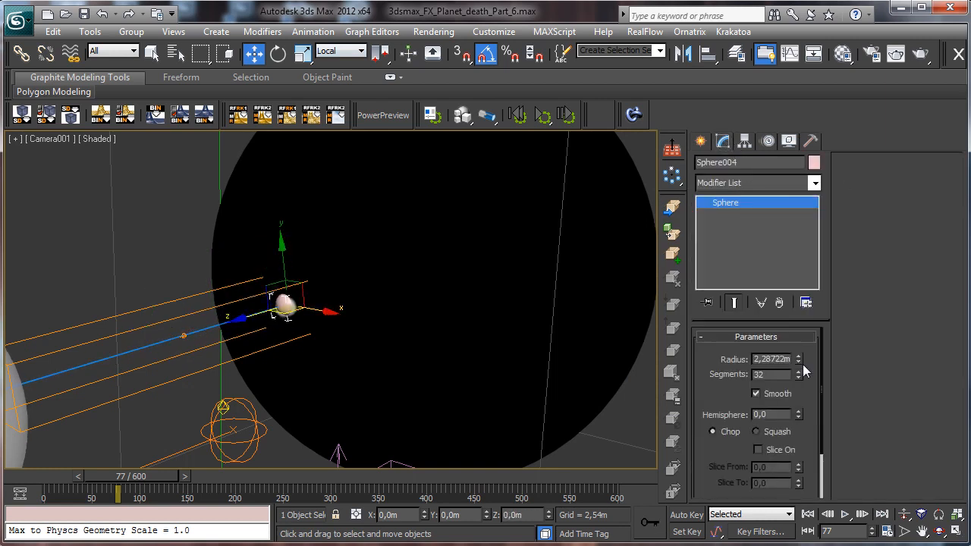
drag(798, 361, 801, 407)
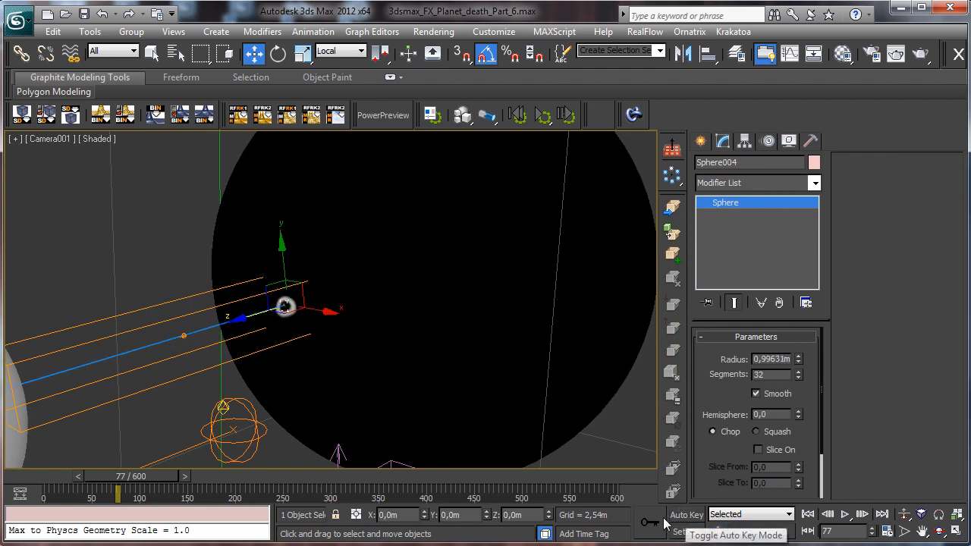
Step through the animation around frames 96 to 104 to find when the beam reaches the white ring
drag(165, 474, 190, 485)
key(w)
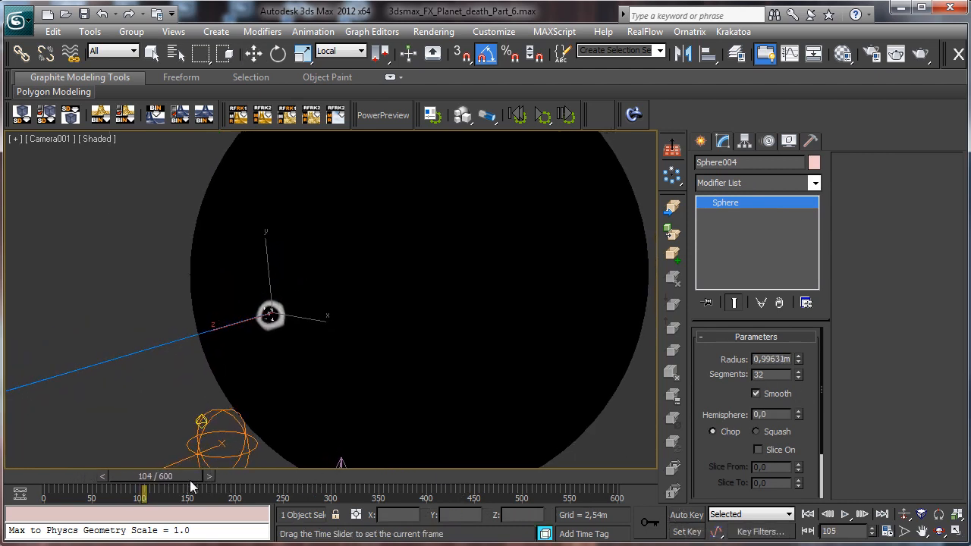
click(205, 476)
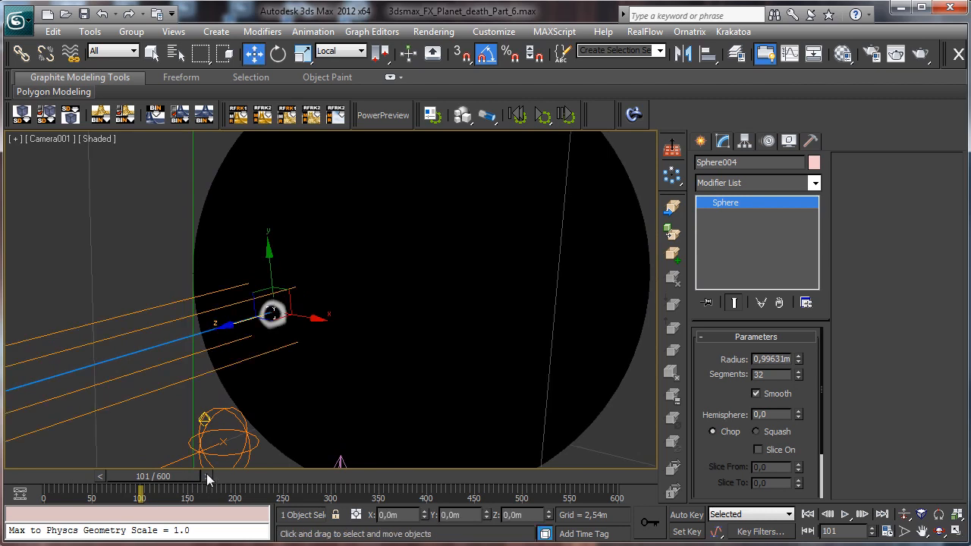
click(100, 478)
click(99, 478)
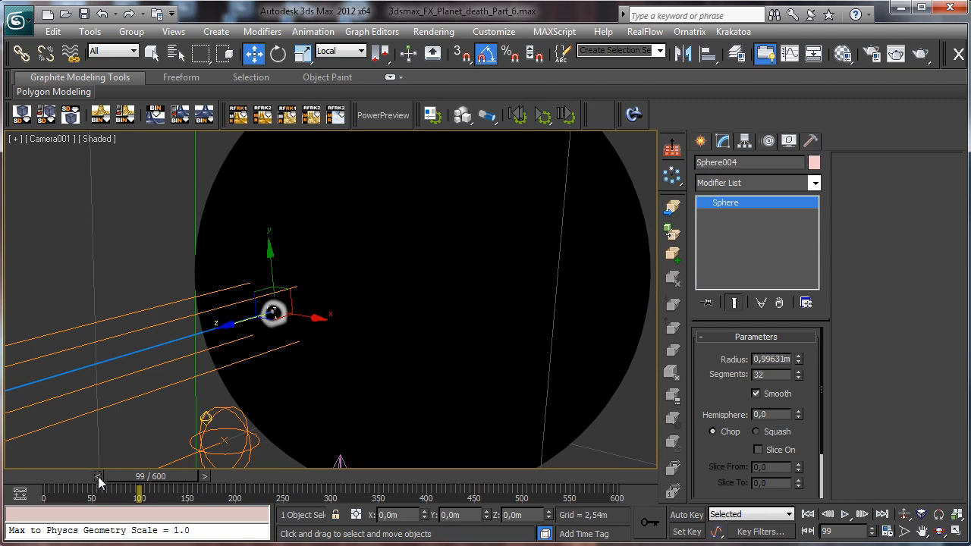
click(99, 478)
click(98, 478)
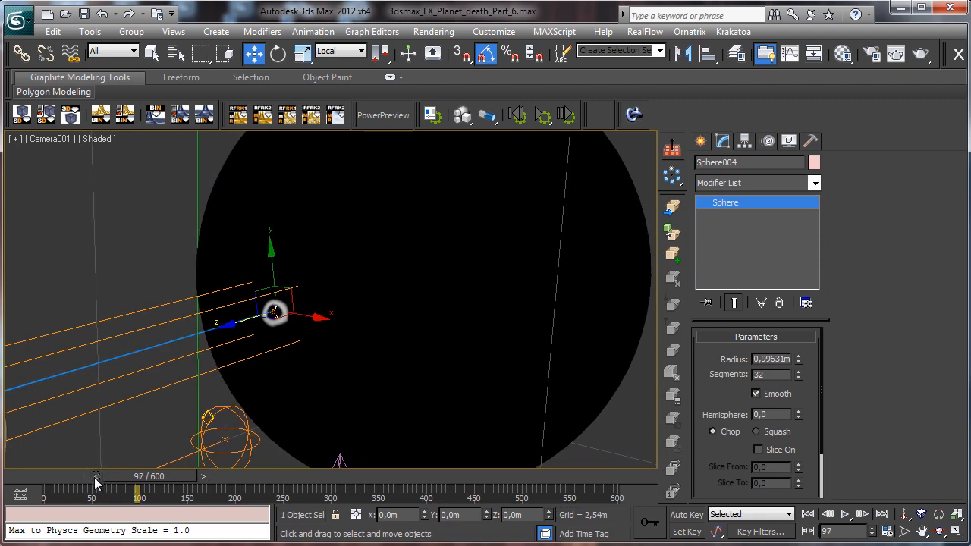
click(97, 478)
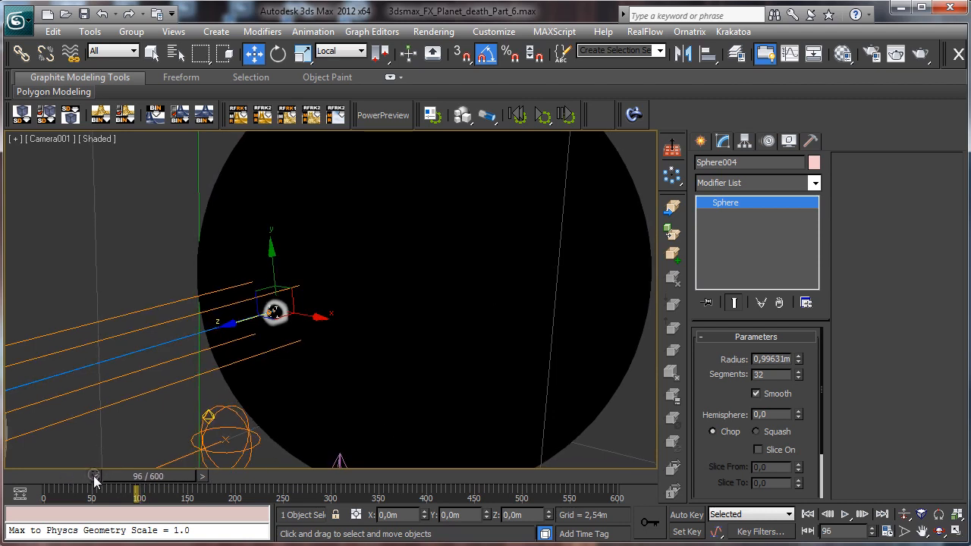
click(204, 478)
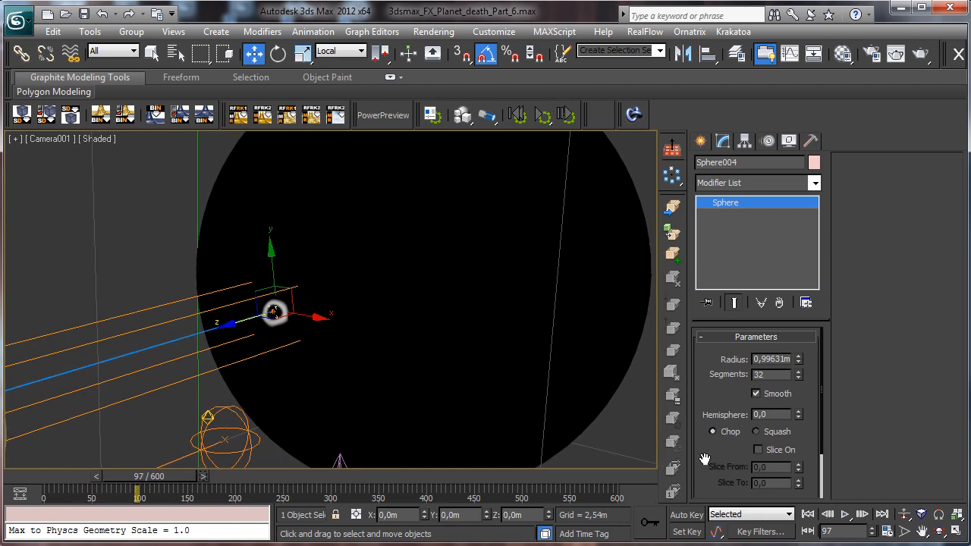
Auto-key the sphere's radius to about 2.28 m at frame 100
click(687, 515)
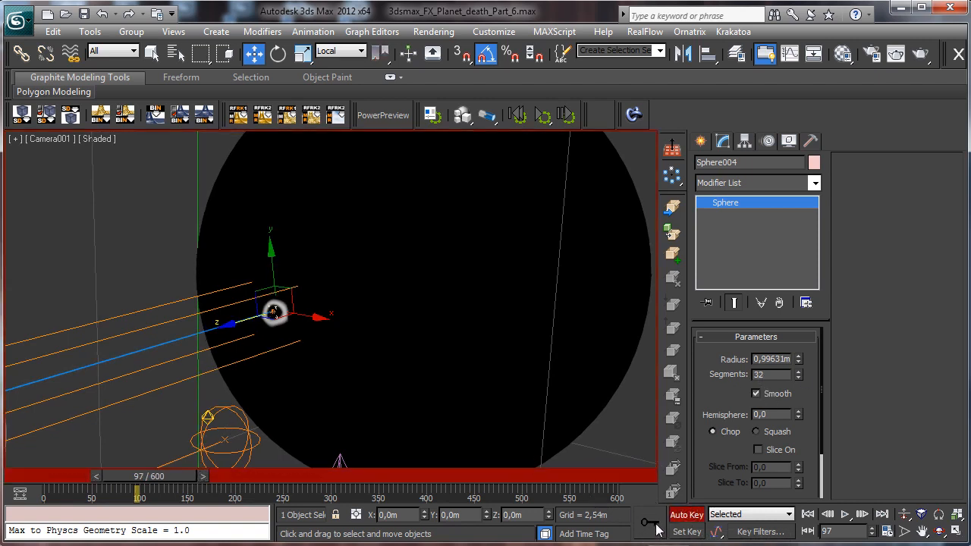
click(203, 477)
click(203, 477)
click(204, 477)
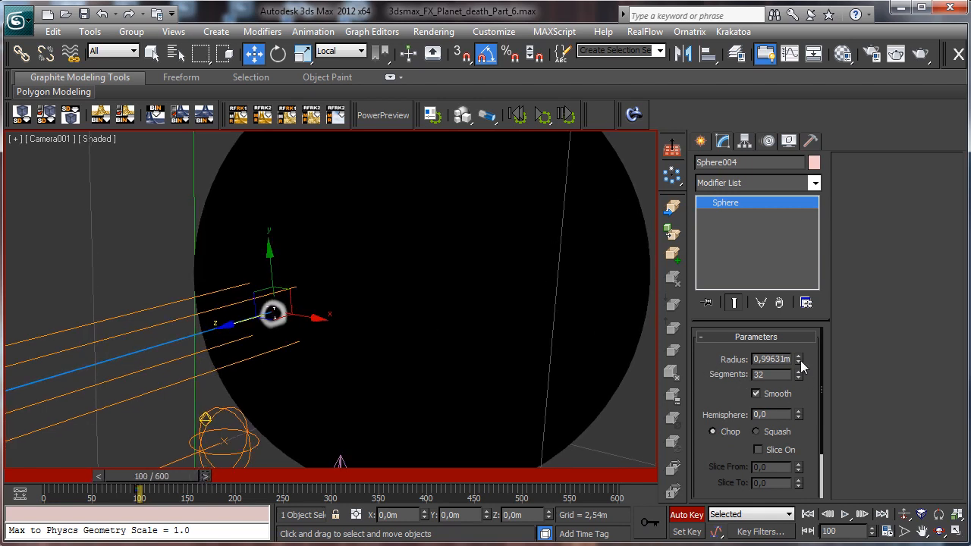
drag(797, 365, 815, 263)
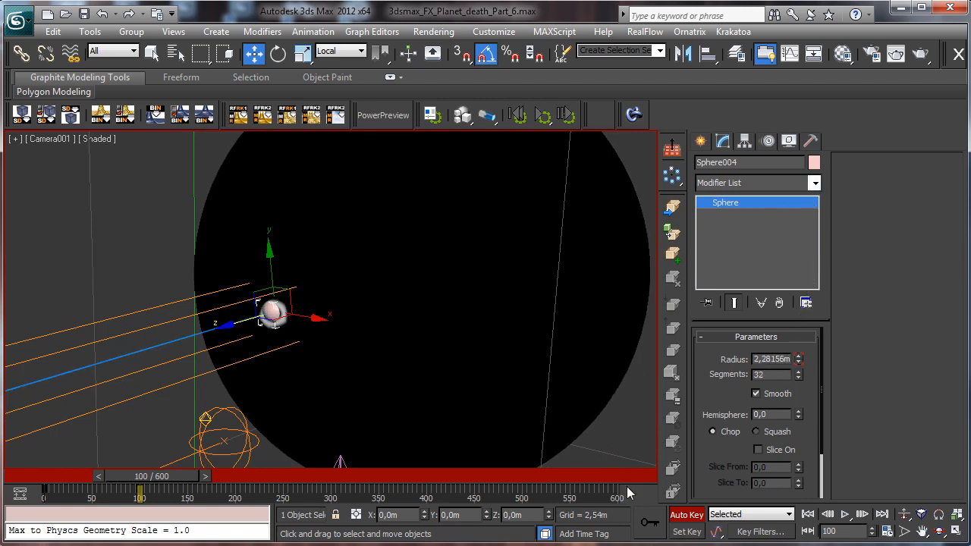
click(682, 516)
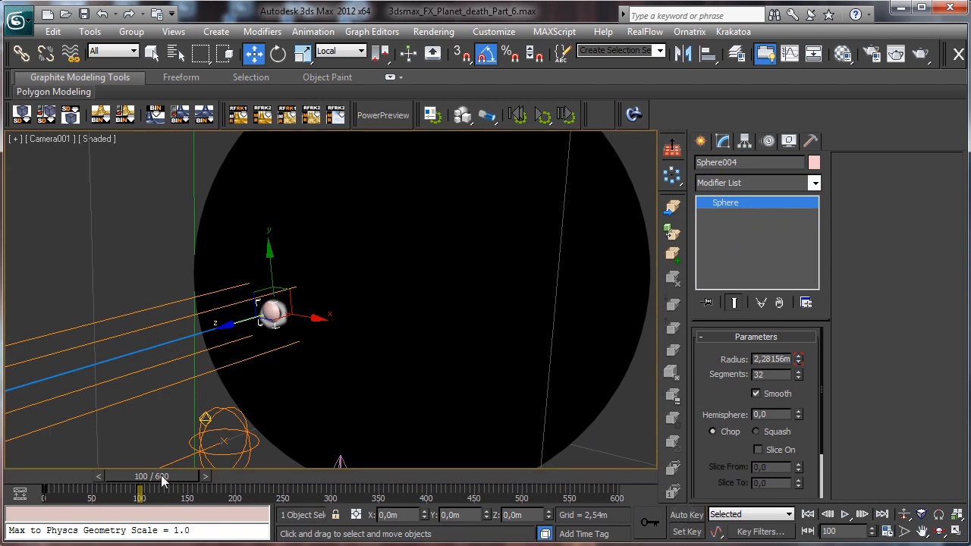
Move the sphere's starting radius key from frame 0 to just before the frame 100 key and check the growth
drag(160, 474, 141, 476)
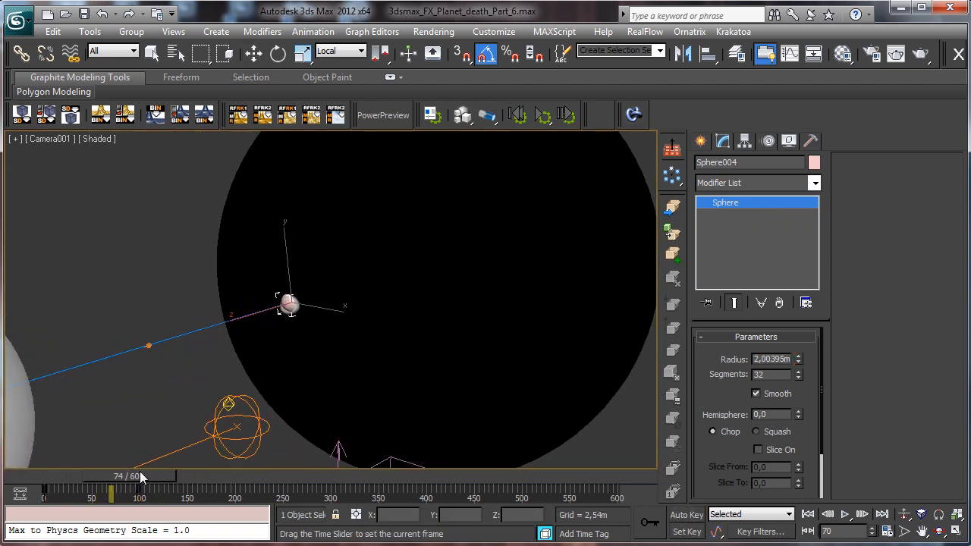
key(w)
double_click(829, 528)
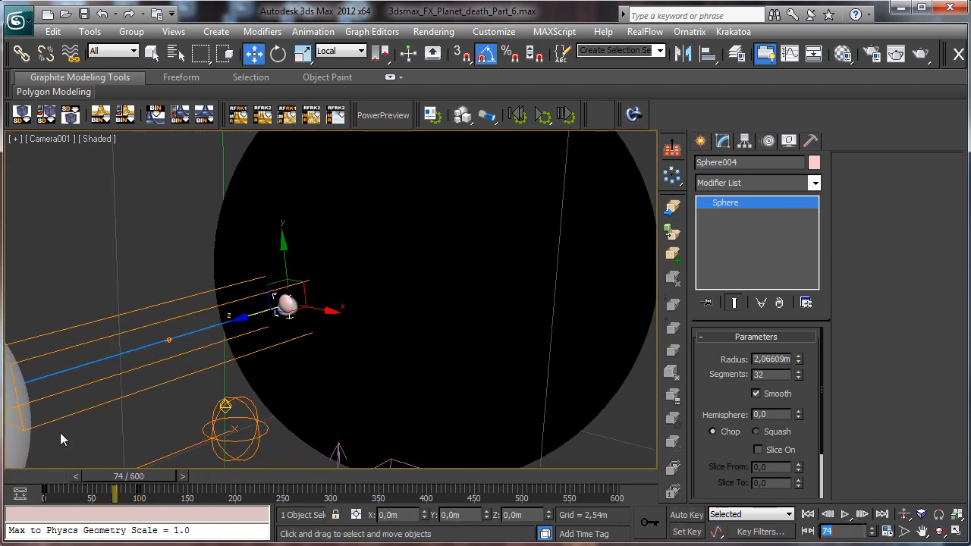
drag(42, 490, 120, 506)
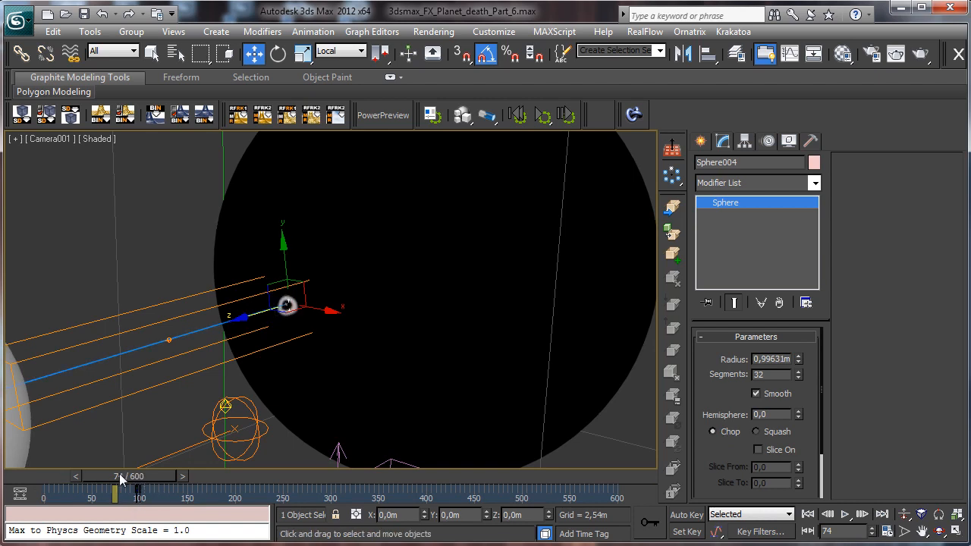
drag(119, 473, 162, 478)
key(w)
Make the sphere non-renderable and display it as a box in its object properties
right_click(272, 315)
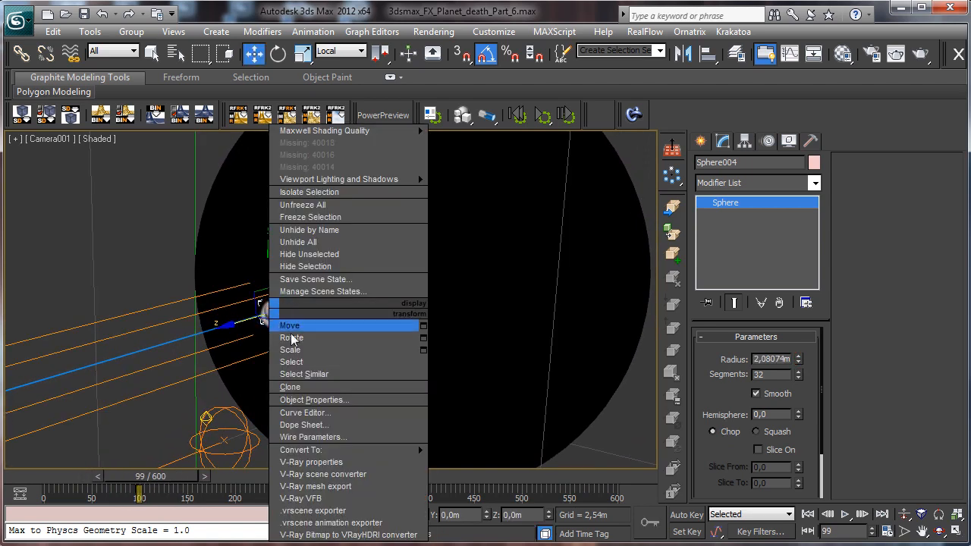
click(333, 397)
click(506, 252)
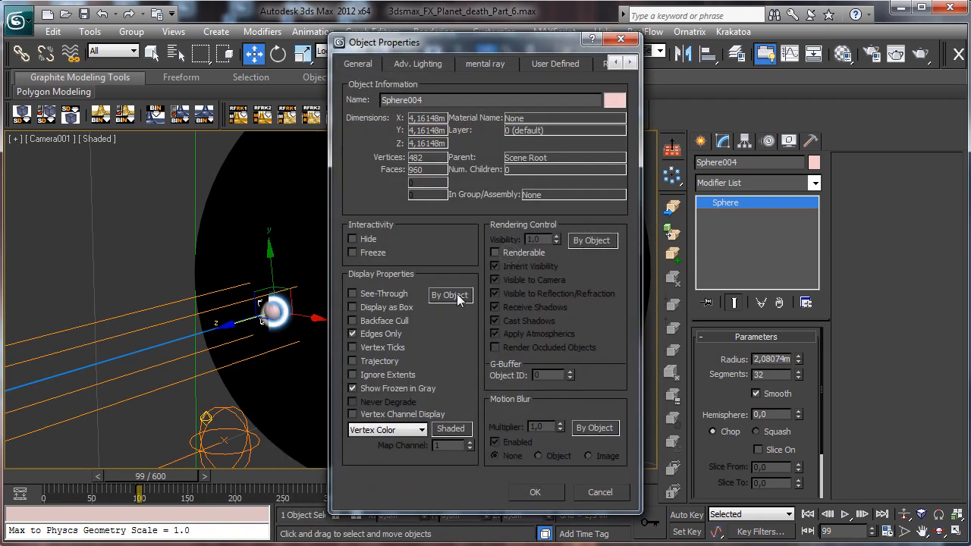
click(522, 492)
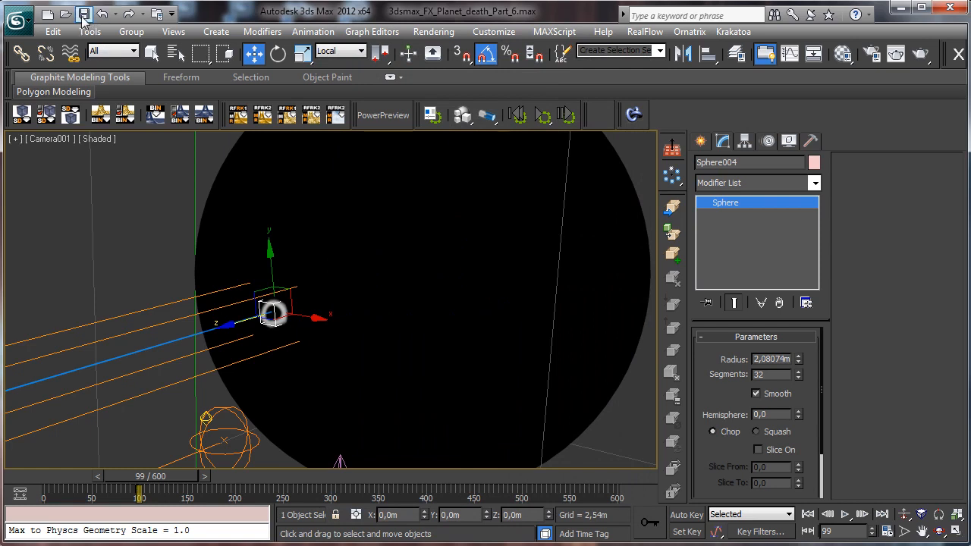
Create a FumeFX object source helper with an icon size of about 7.26 m below the beam line
click(700, 141)
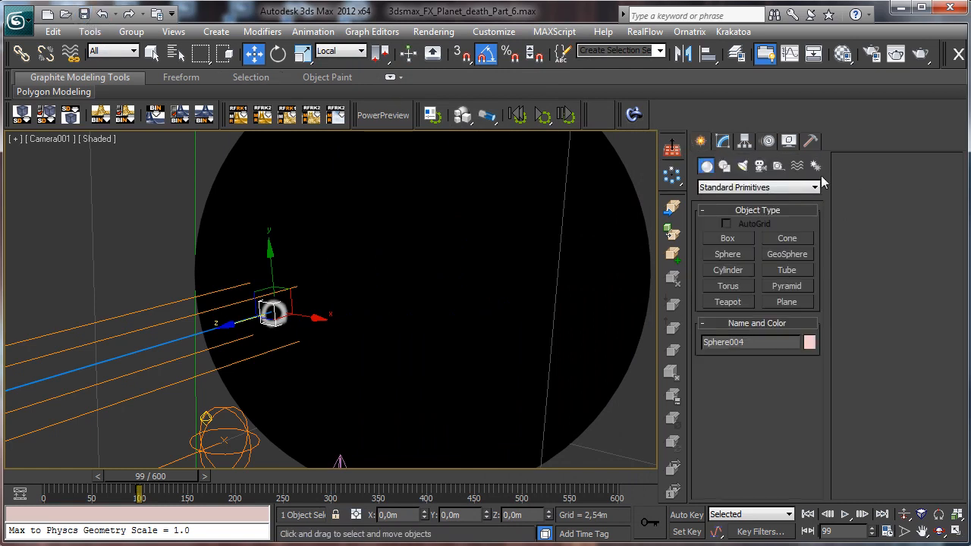
click(778, 166)
click(777, 239)
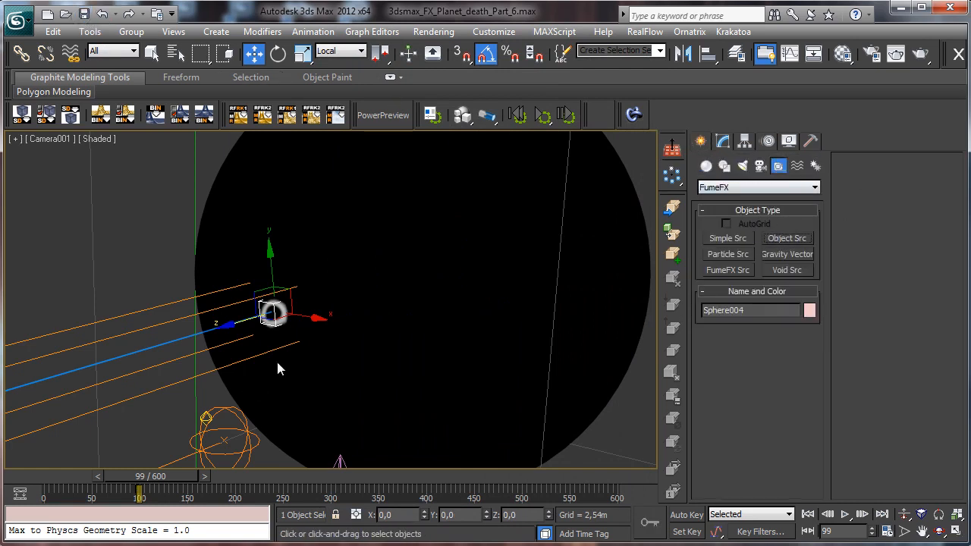
drag(130, 433, 159, 437)
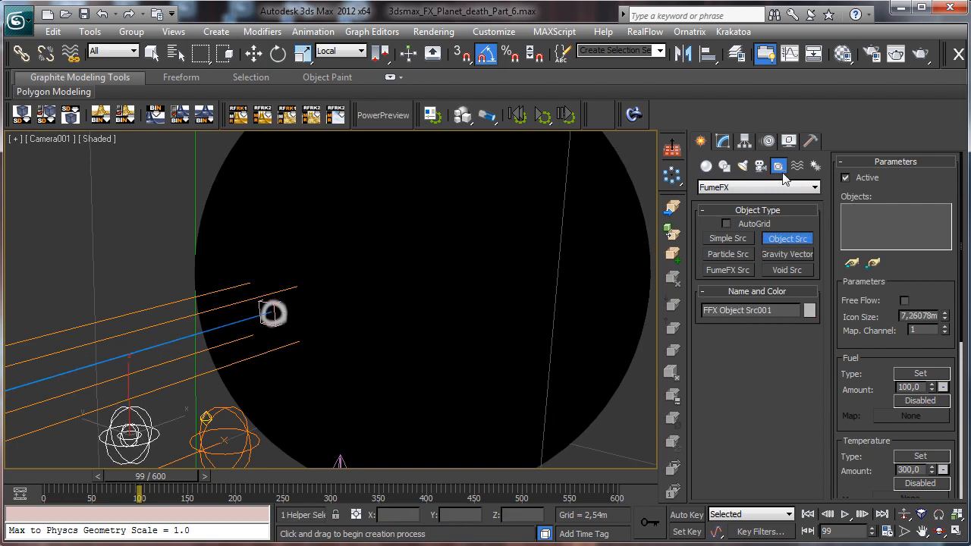
Assign Sphere004 as the emitting object of the FumeFX object source
click(722, 141)
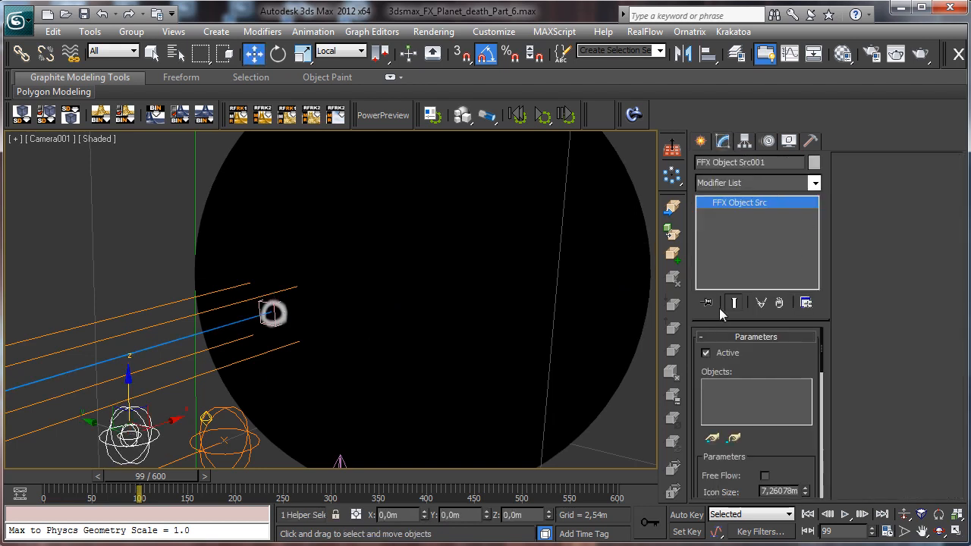
click(712, 437)
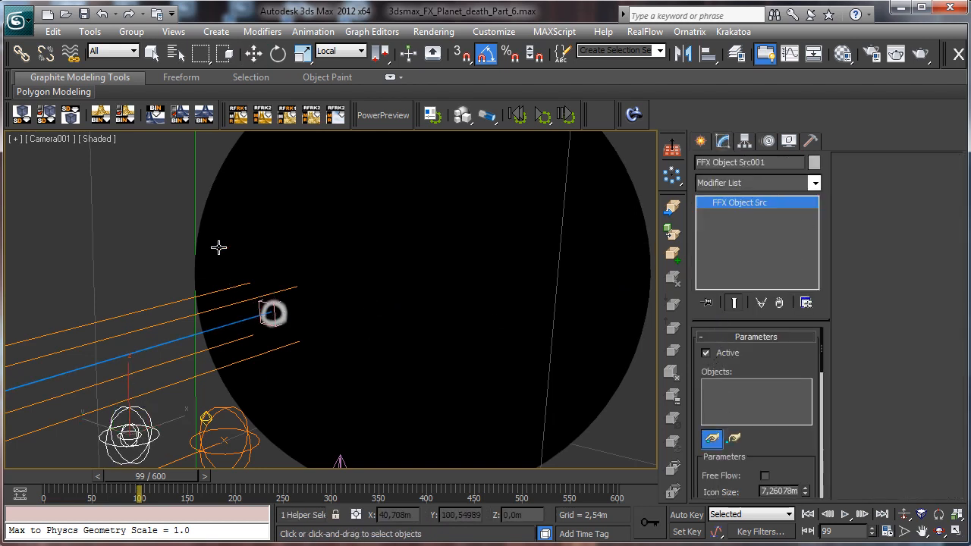
key(h)
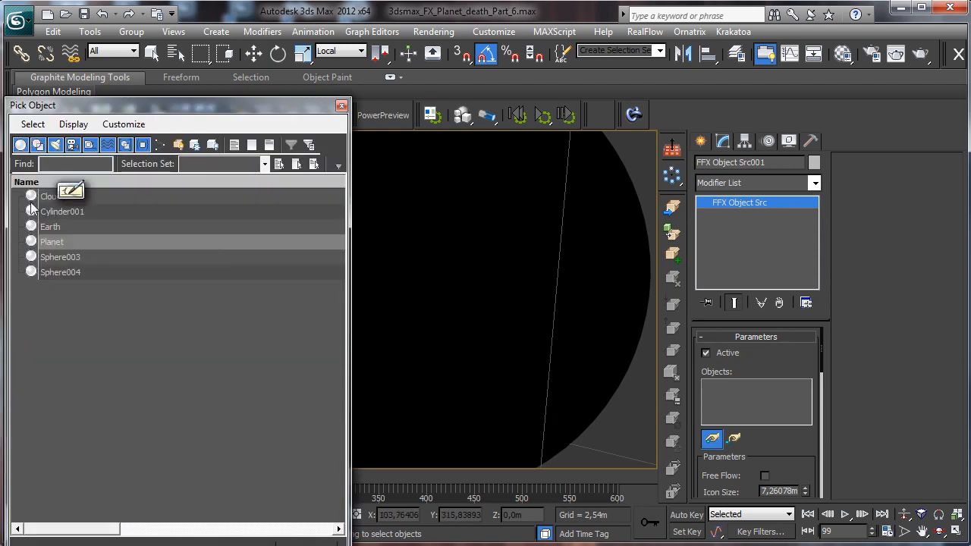
double_click(71, 271)
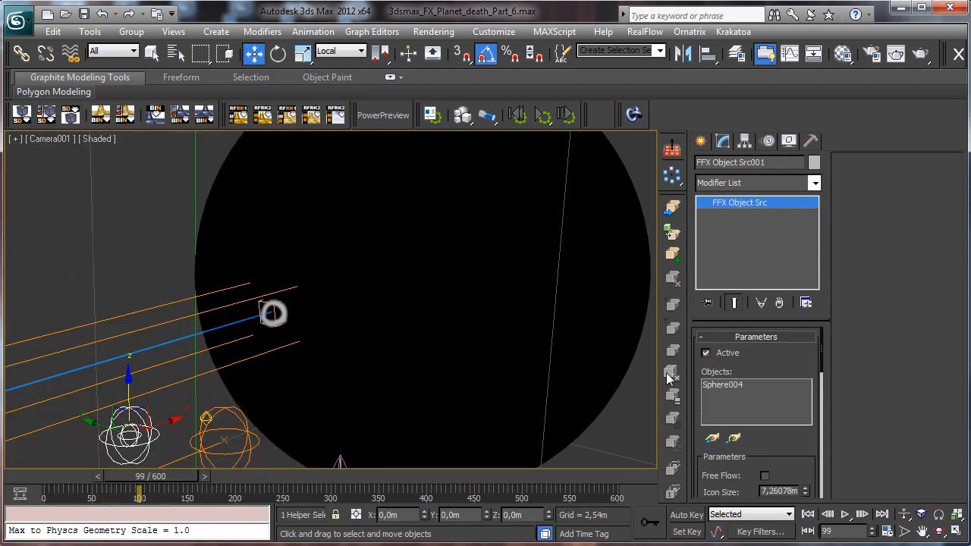
In the FumeFX container's source list, disable the simple source and add FFX Object Src001
click(140, 329)
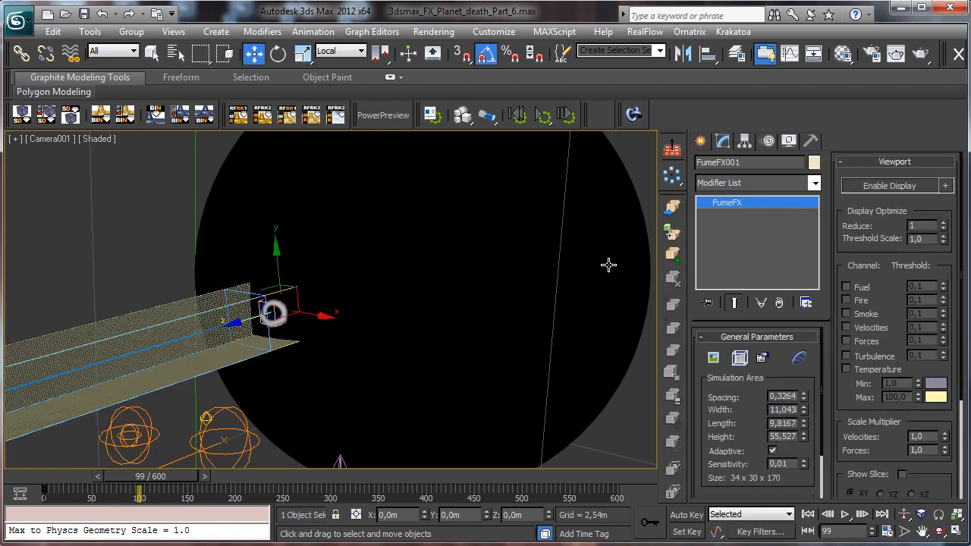
click(739, 359)
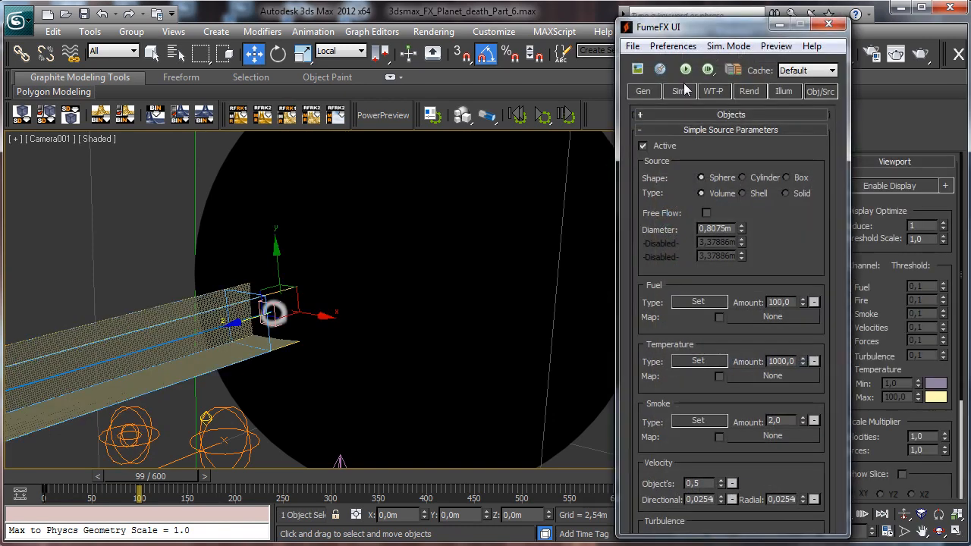
click(822, 94)
click(741, 115)
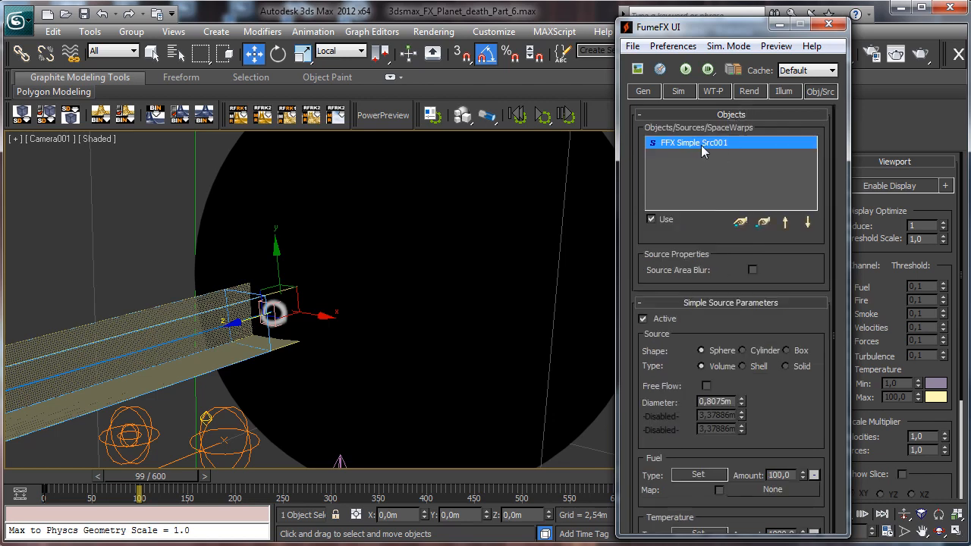
click(652, 220)
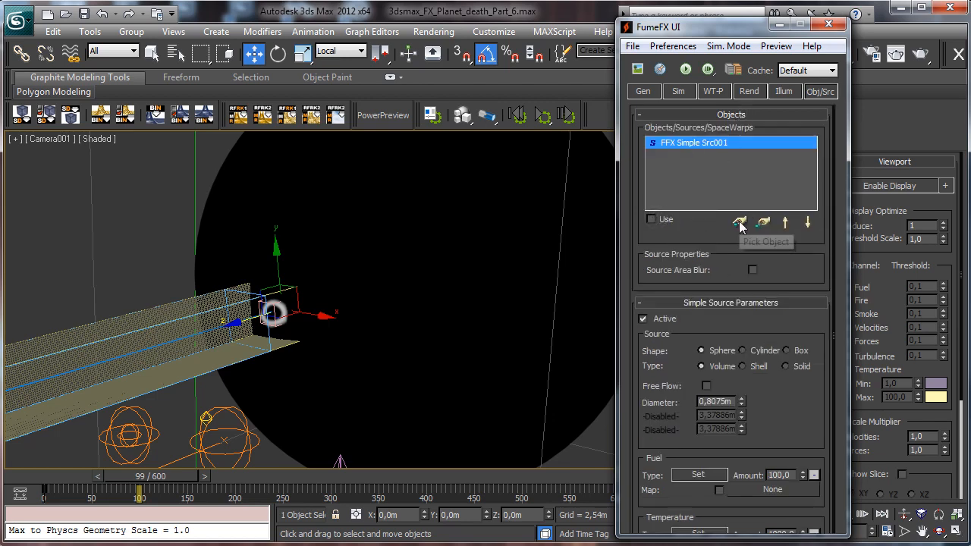
click(763, 221)
click(130, 413)
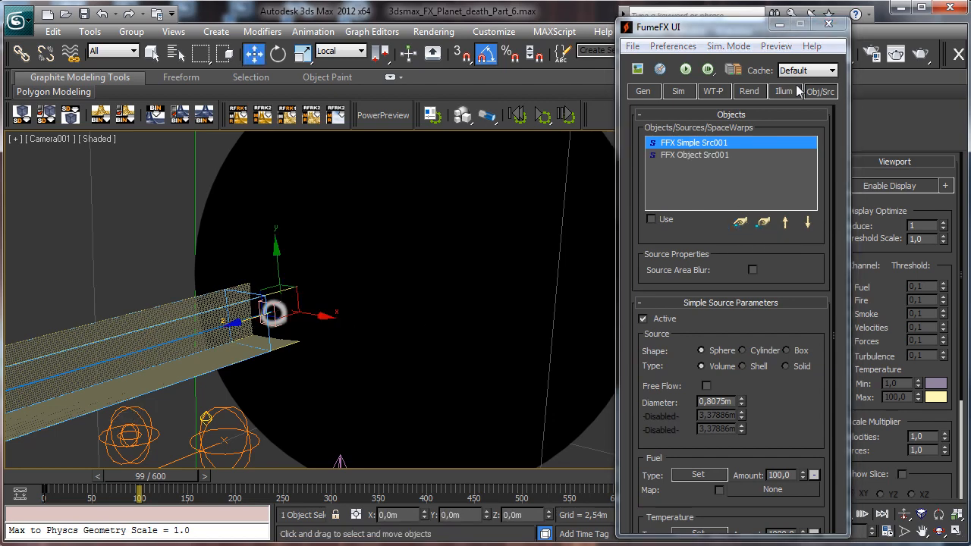
Run a default test simulation with the output preview open beside the log, and stop it after checking the fire
click(685, 69)
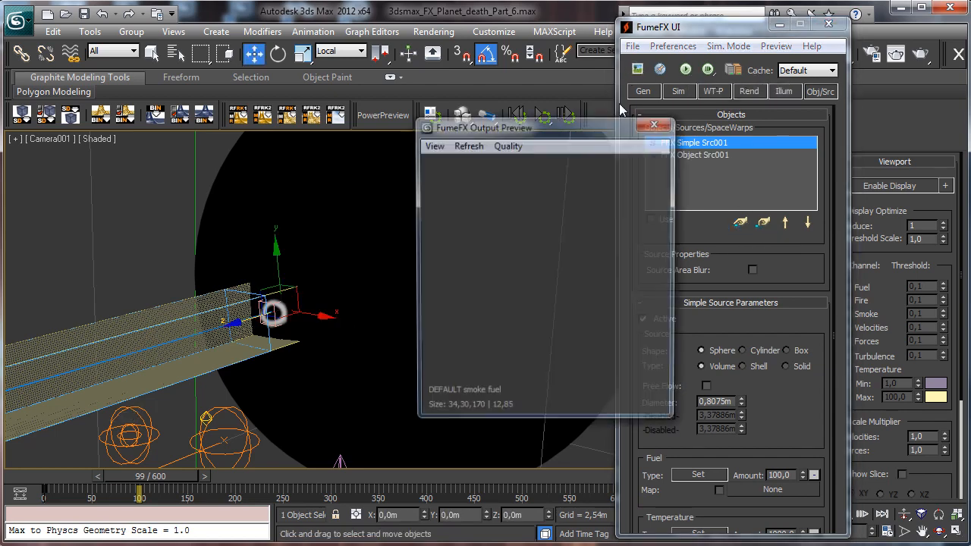
drag(553, 133, 659, 172)
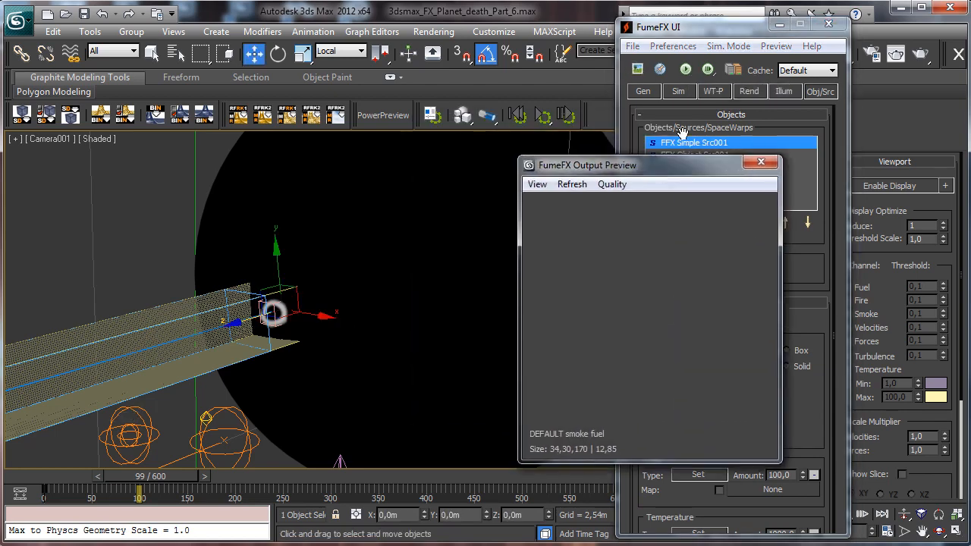
click(685, 69)
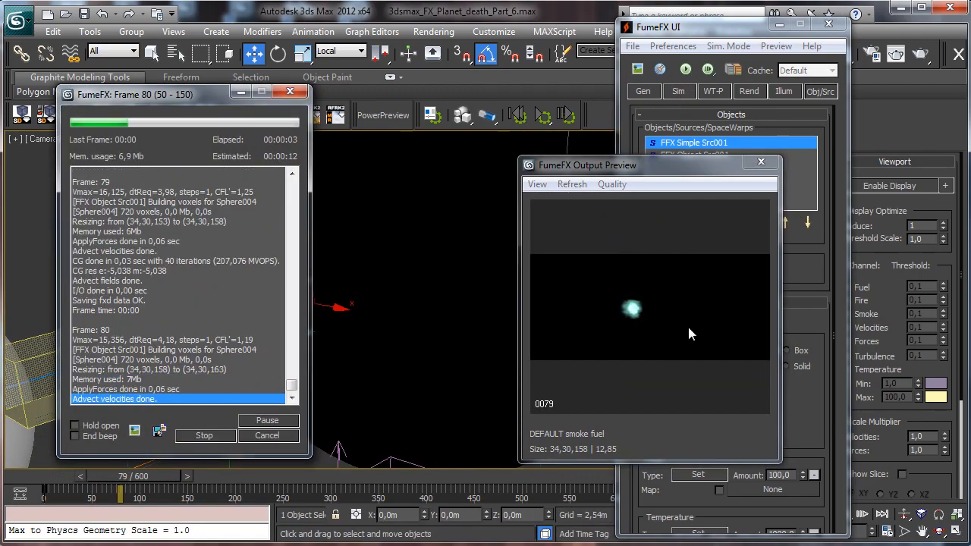
click(295, 438)
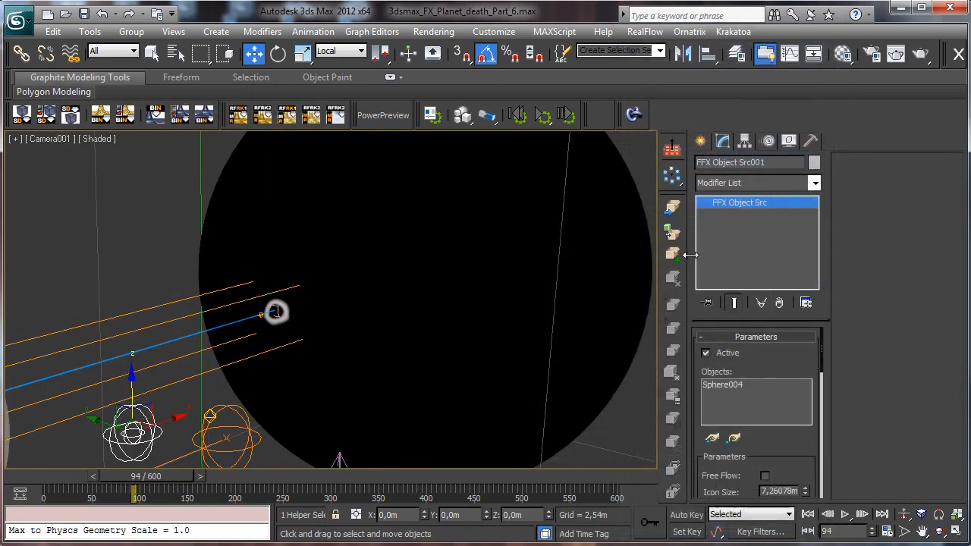
Bring up the object source's temperature and smoke settings, turn on automatic keying and advance to frame 101
double_click(844, 531)
click(809, 141)
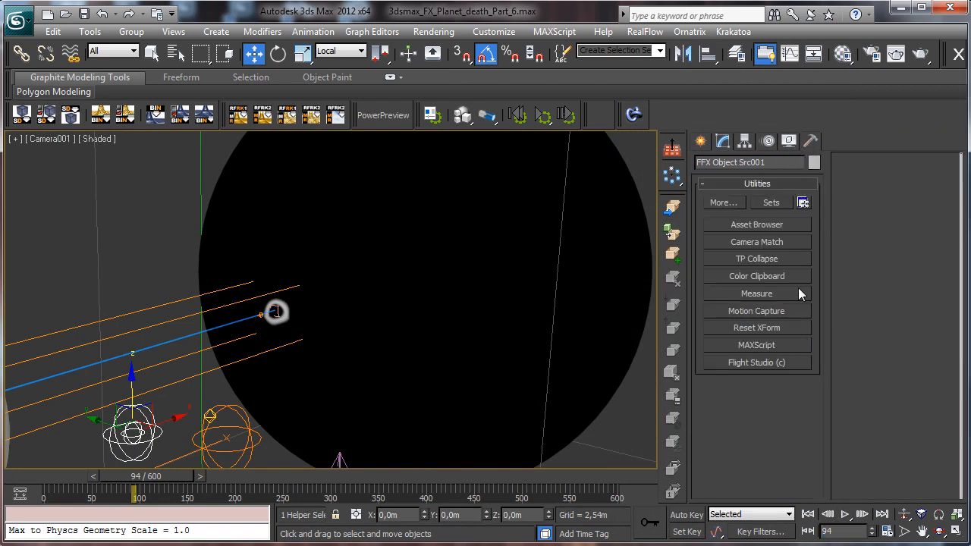
click(724, 142)
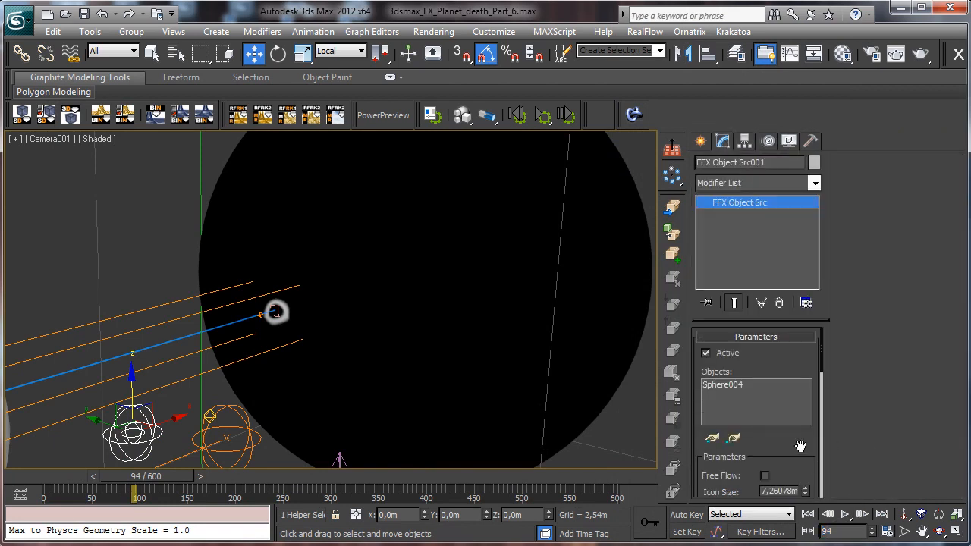
drag(800, 446, 791, 216)
scroll(734, 369, down, 3)
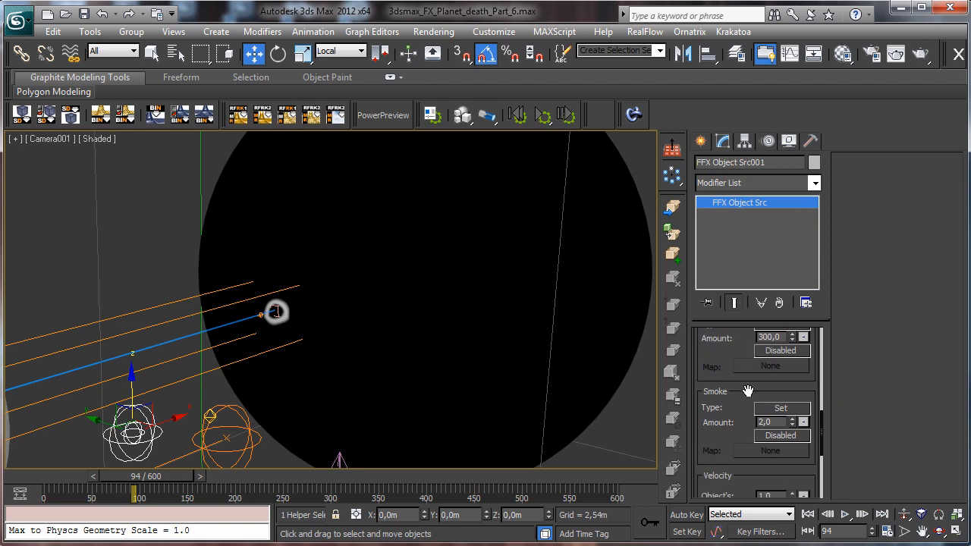
drag(744, 388, 742, 403)
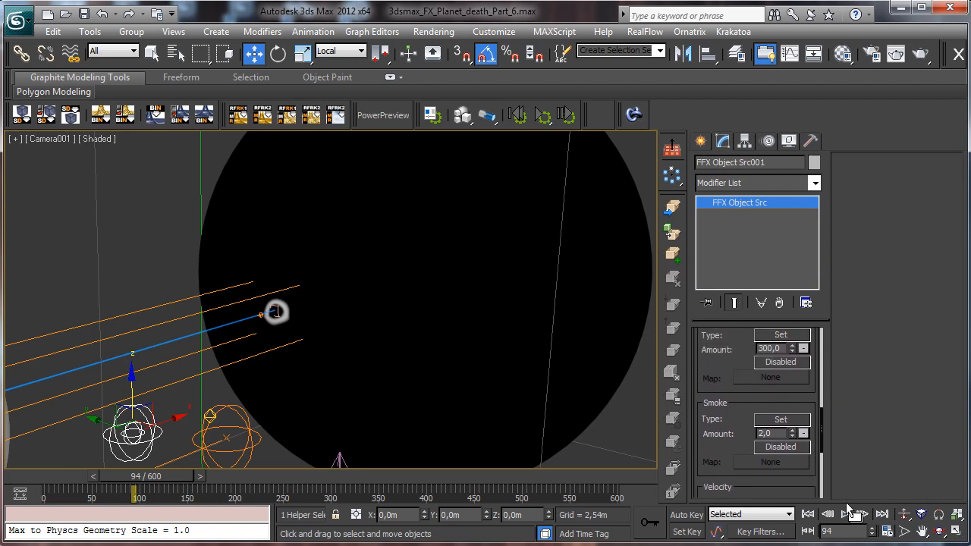
click(687, 519)
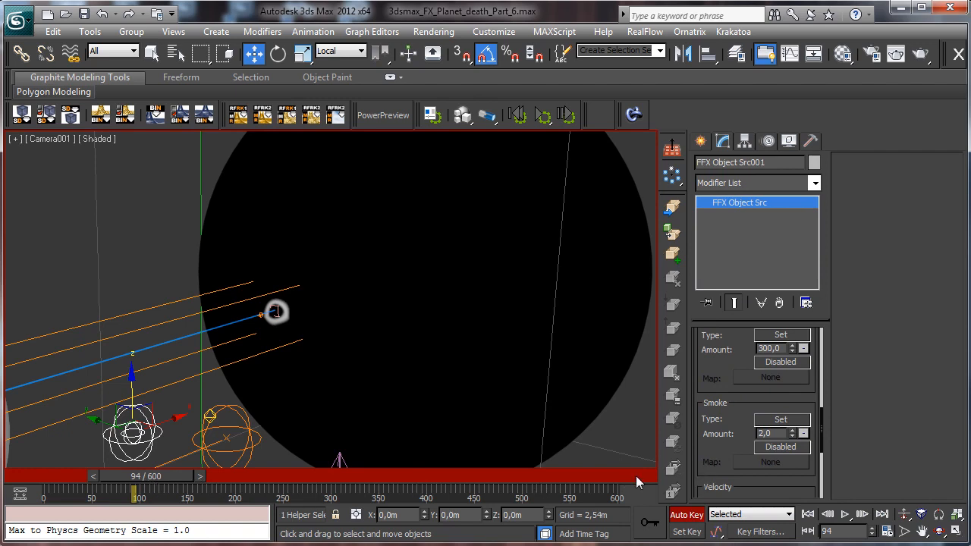
click(863, 514)
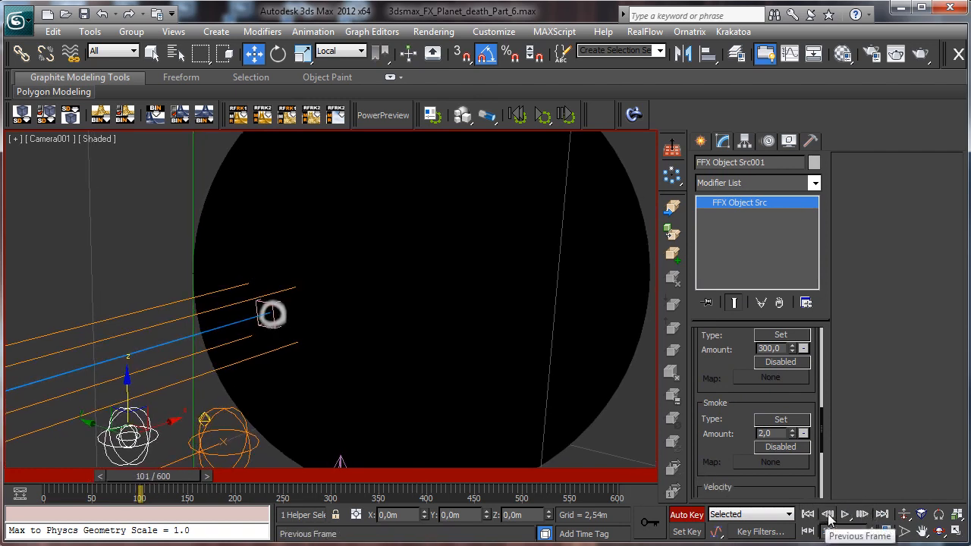
Go to frame 104 and key the object source's temperature and smoke amounts to 0
click(860, 515)
click(860, 515)
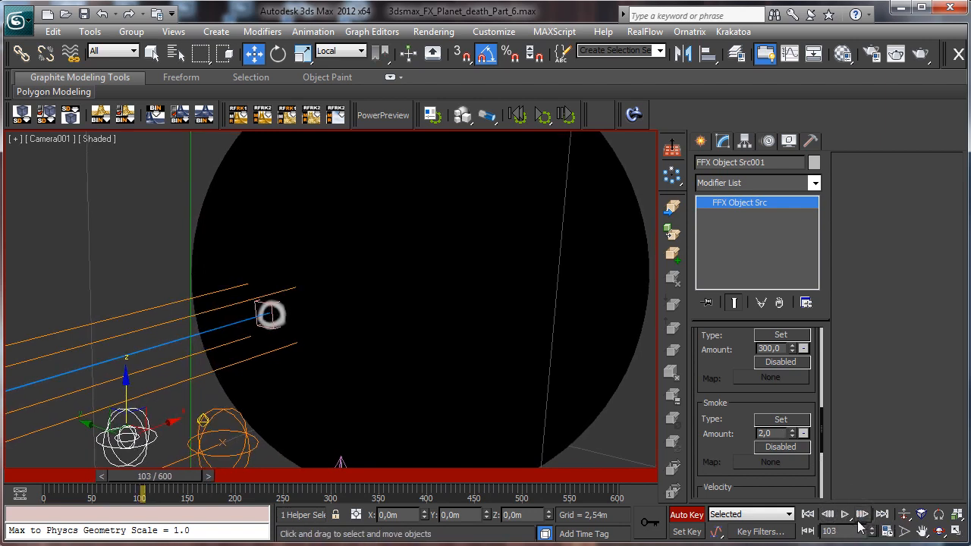
click(861, 516)
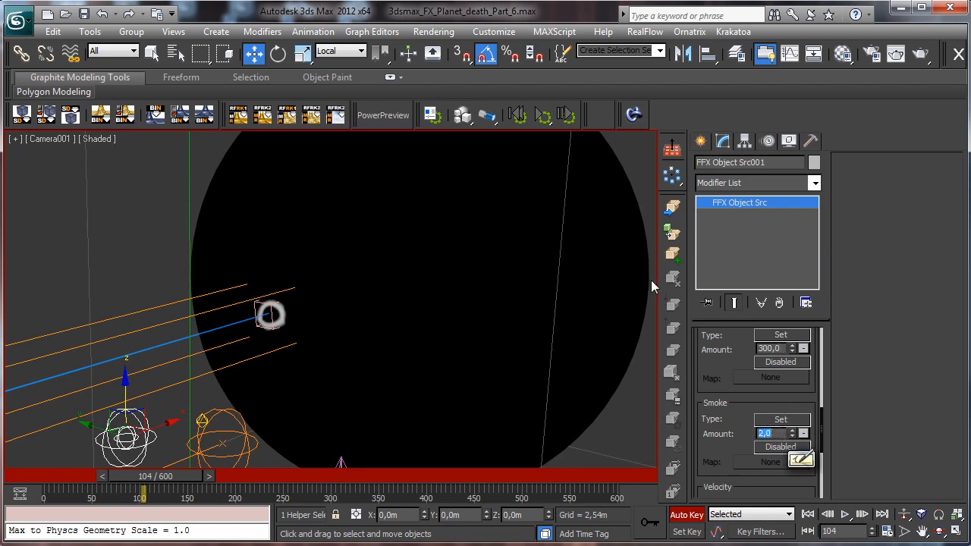
key(Return)
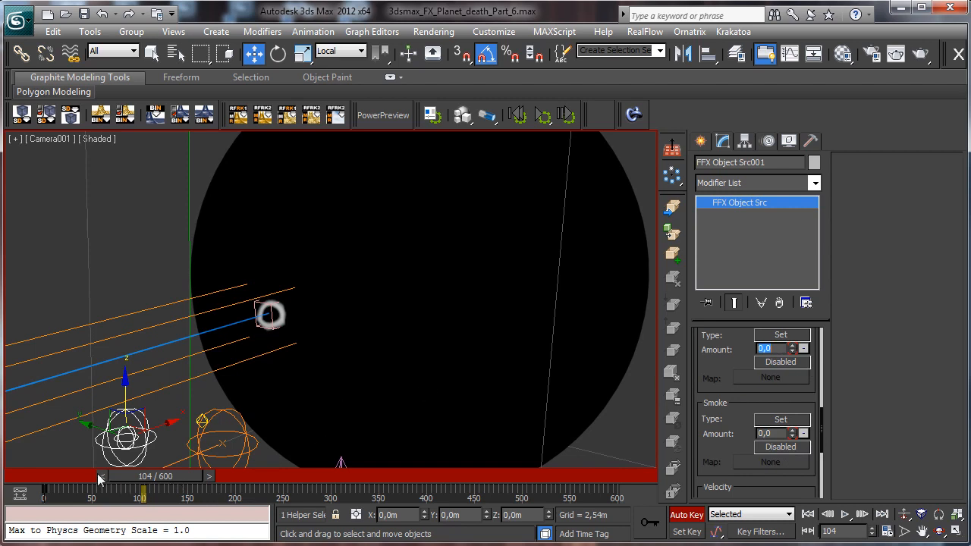
Move the source's starting keys from frame 0 to frame 96, set the temperature amount there to 500, and turn off Auto Key
drag(44, 491, 139, 473)
key(w)
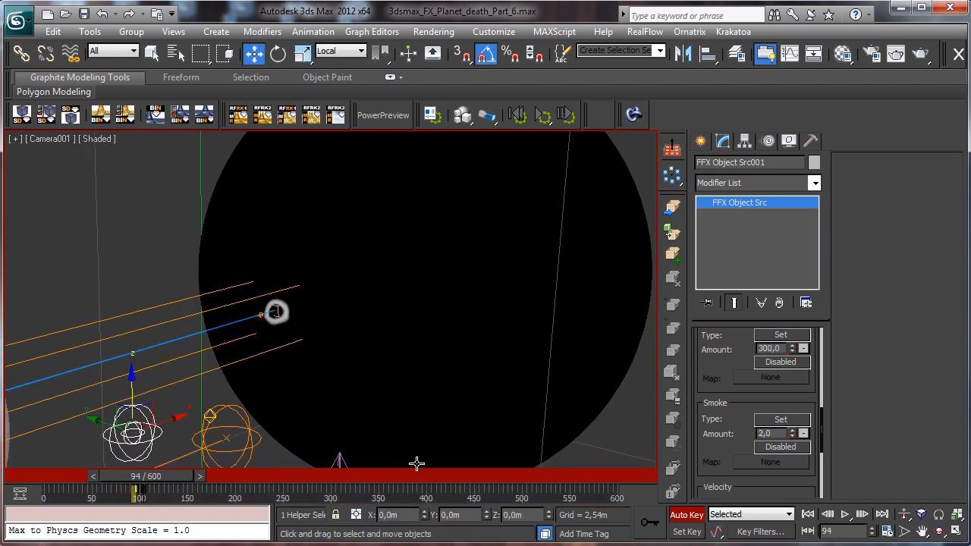
click(808, 532)
click(863, 515)
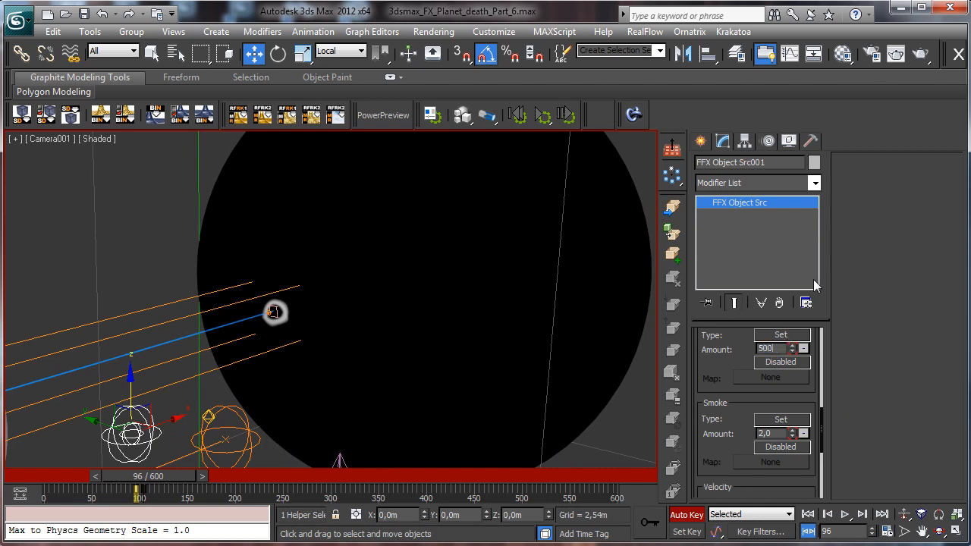
key(Return)
click(694, 516)
Run the FumeFX simulation, cancel it partway, and scrub back to frame 95 to check the explosion in the output preview
click(145, 328)
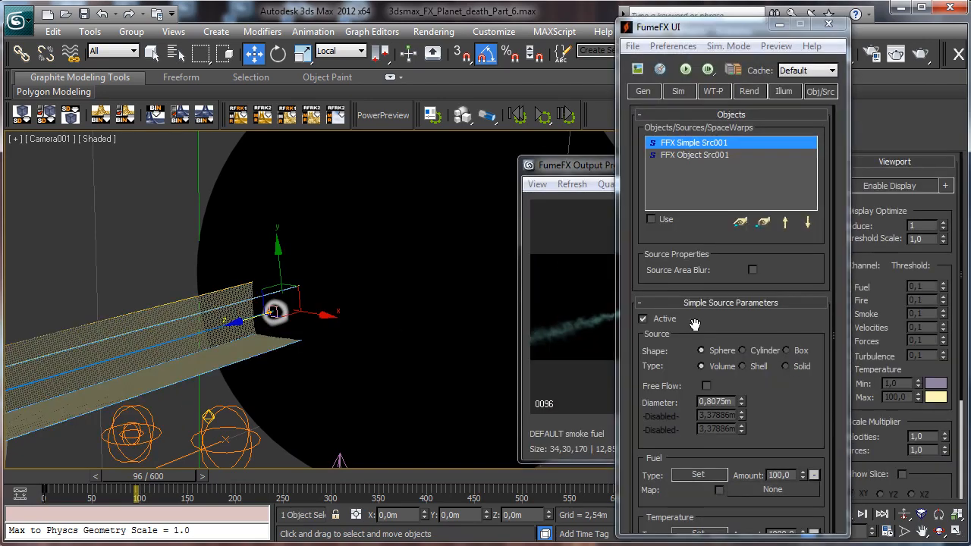
drag(586, 172, 380, 136)
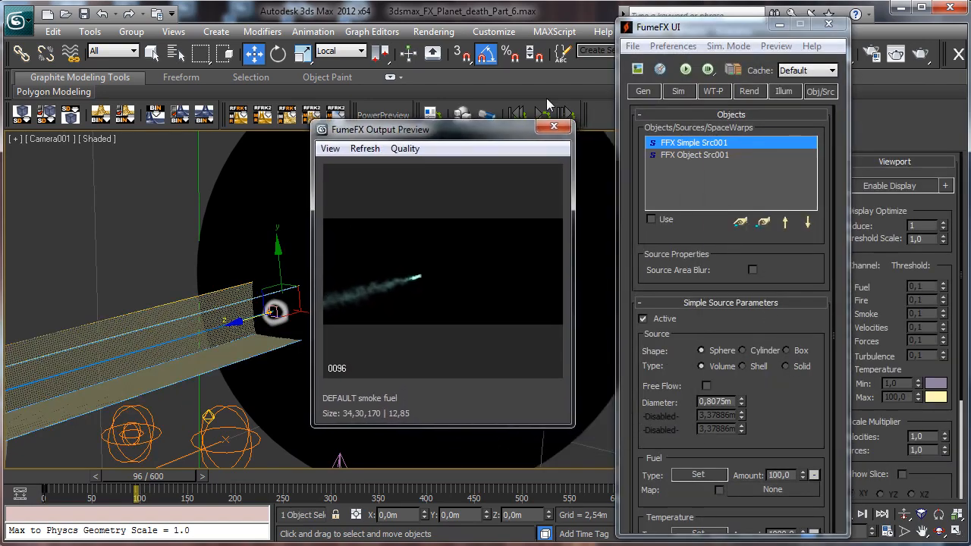
click(687, 69)
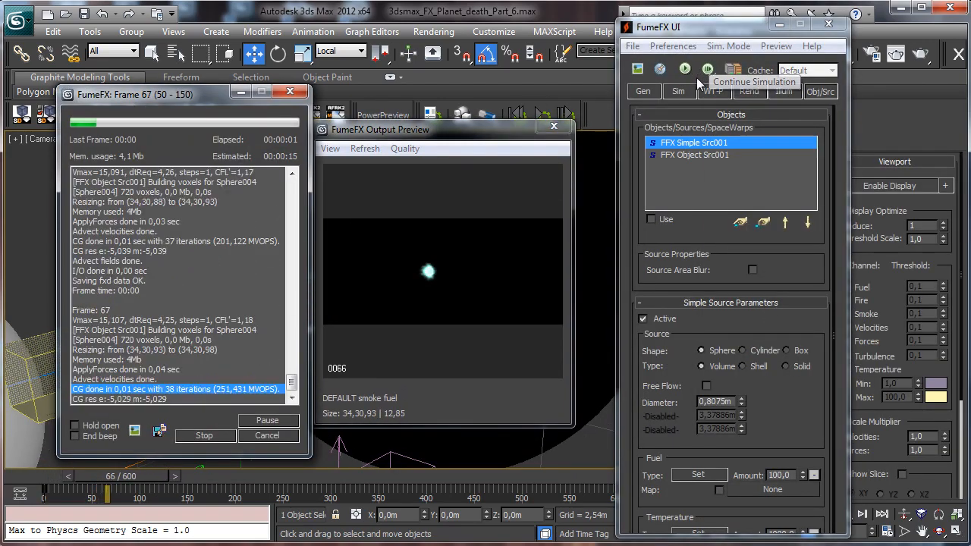
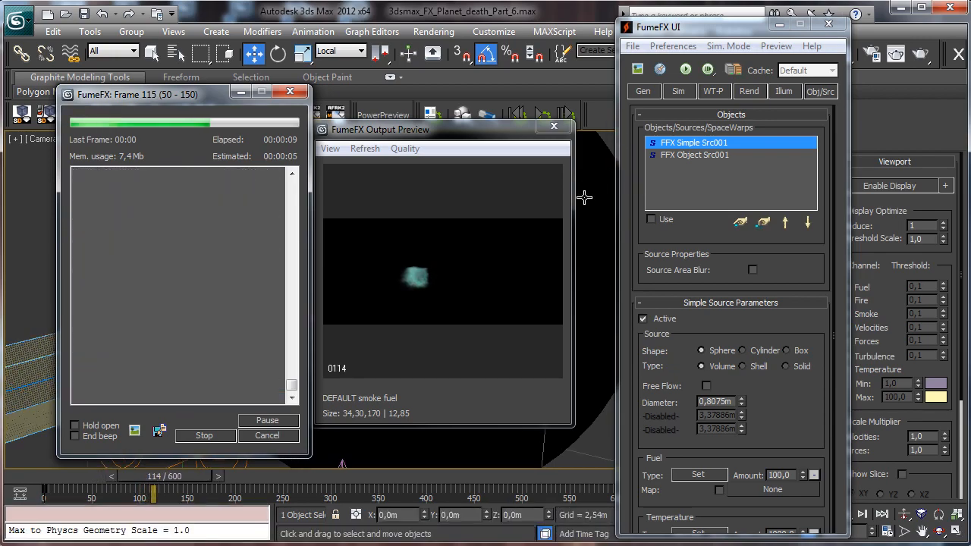
click(270, 434)
drag(190, 478, 163, 479)
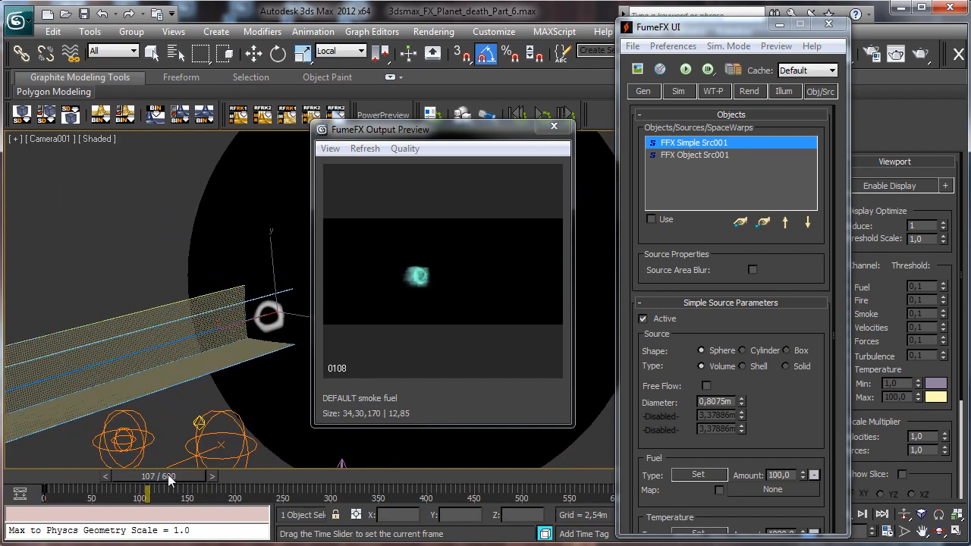
key(w)
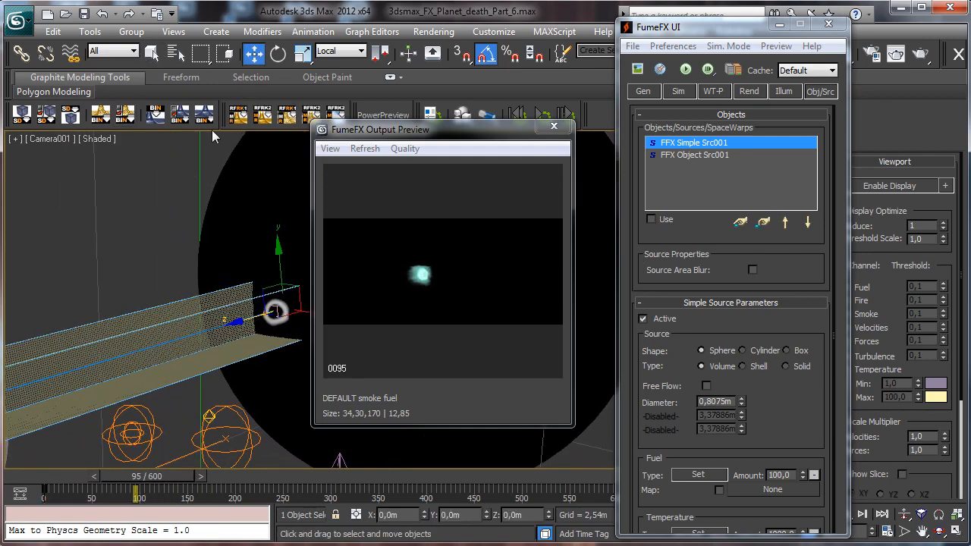
Select Sphere004 and reduce its radius at frame 100 to about 1.437 m
click(174, 53)
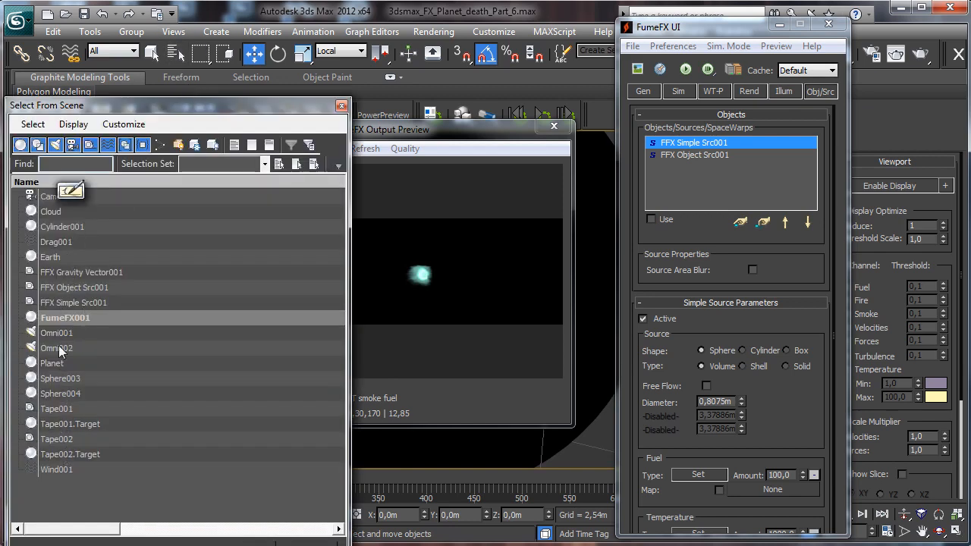
double_click(61, 393)
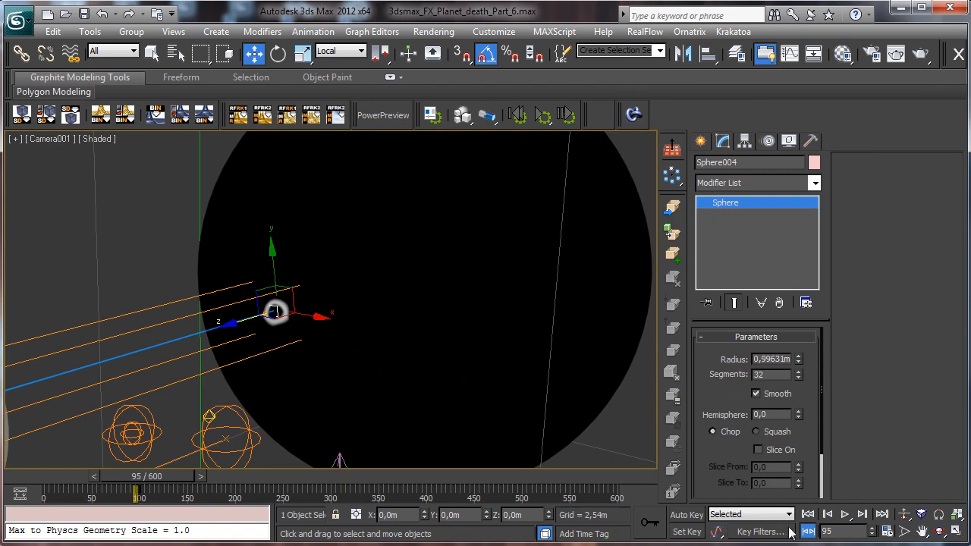
click(862, 515)
click(863, 515)
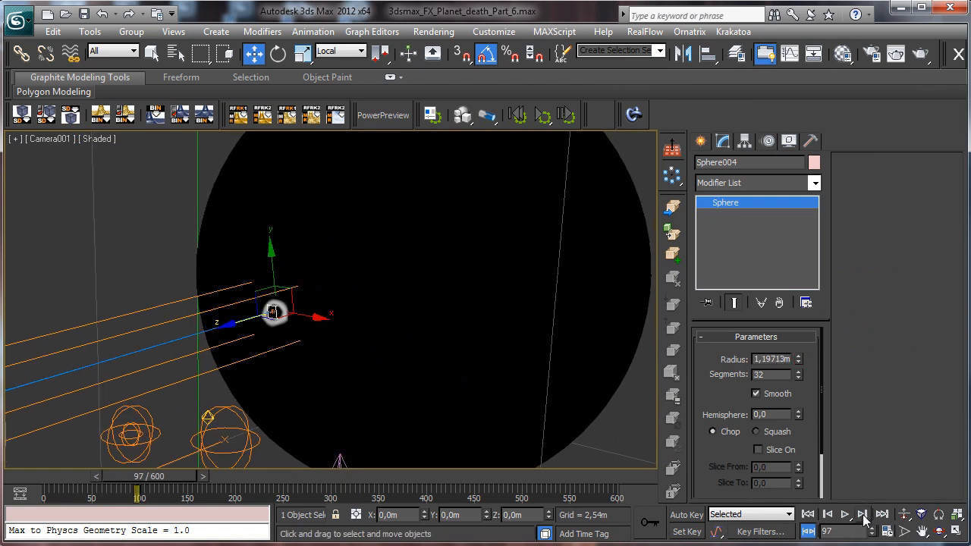
click(862, 515)
click(862, 515)
click(863, 515)
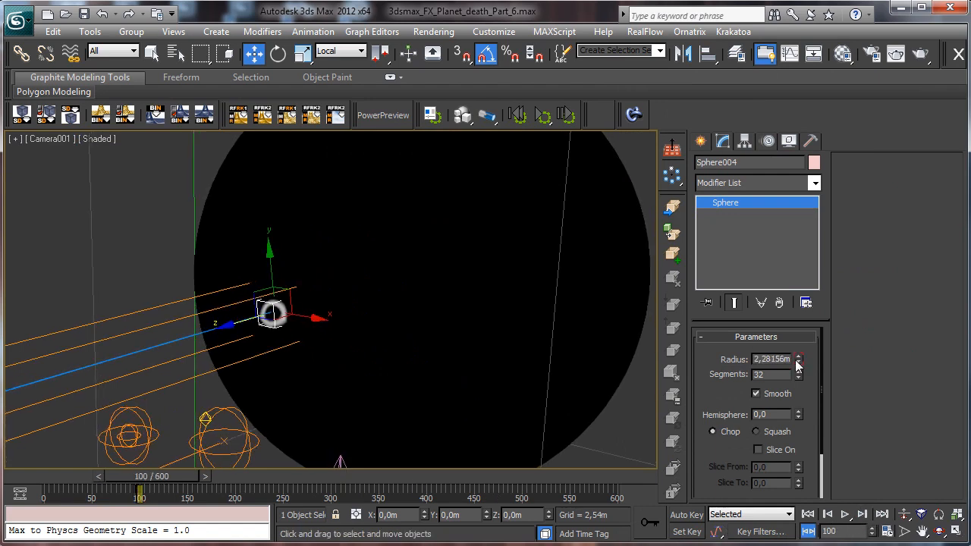
drag(800, 362, 802, 366)
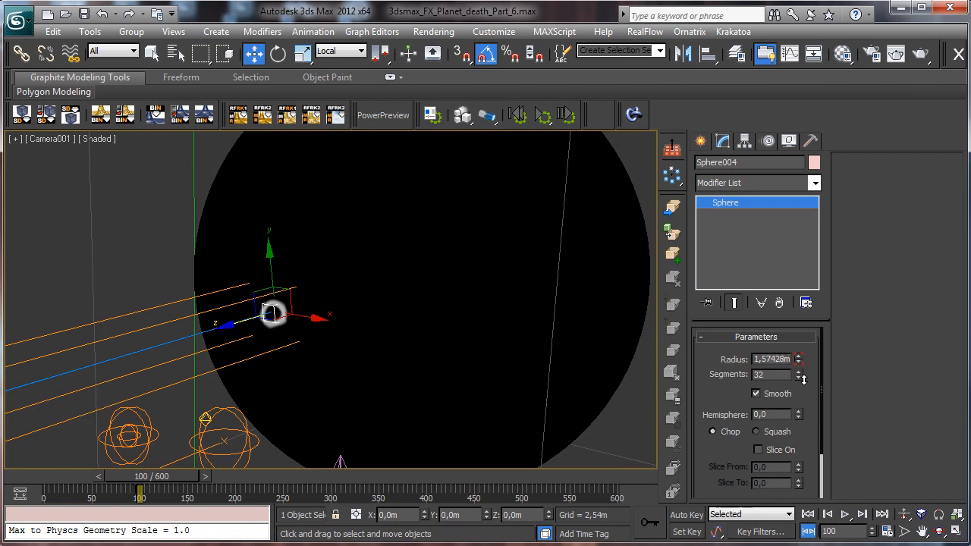
Open the mini curve editor for Sphere004, show its Scale track and zoom the graph to about frames 95 to 101
click(29, 495)
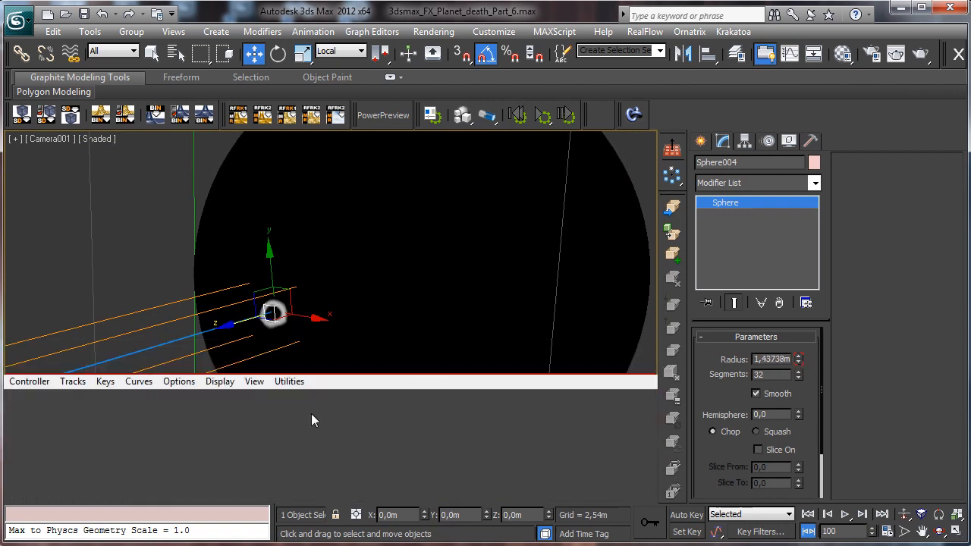
scroll(129, 462, down, 3)
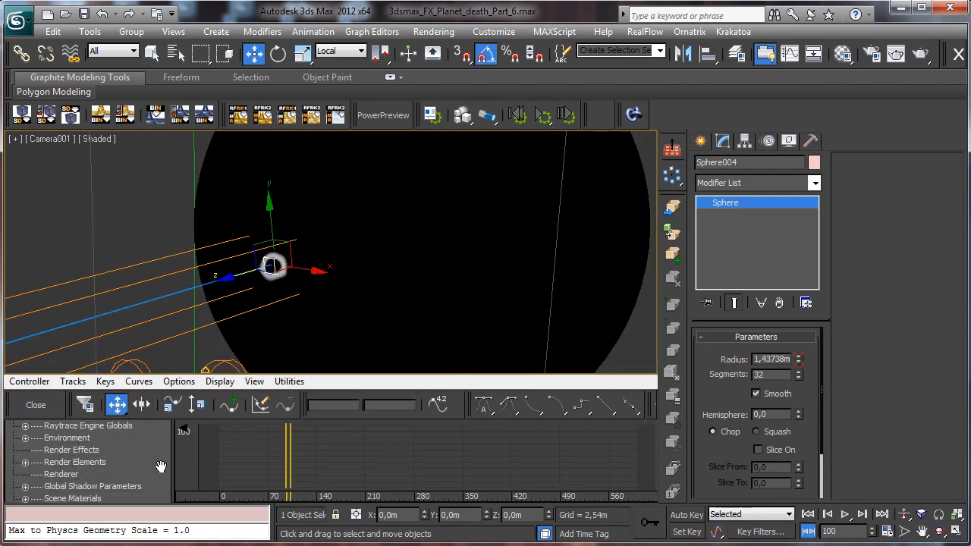
scroll(160, 465, down, 5)
scroll(149, 452, down, 3)
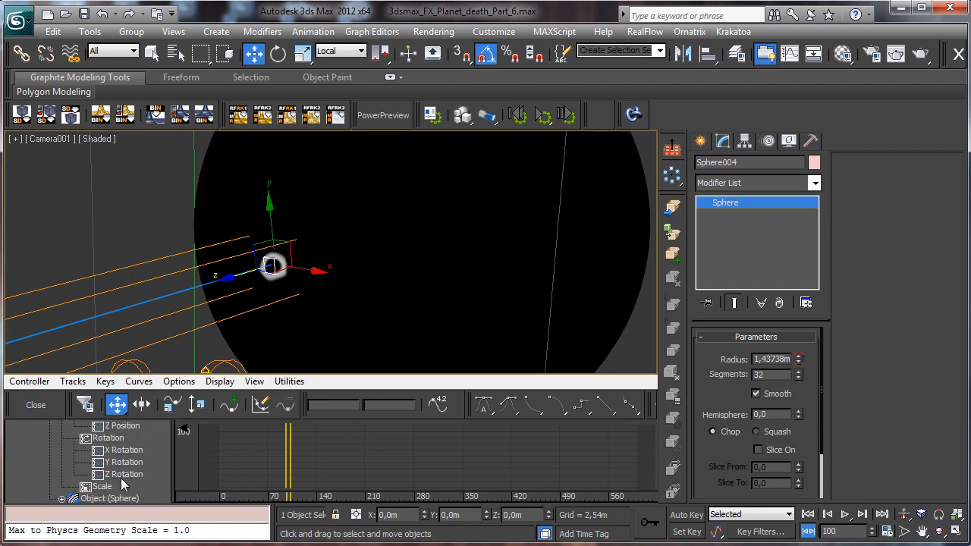
click(101, 486)
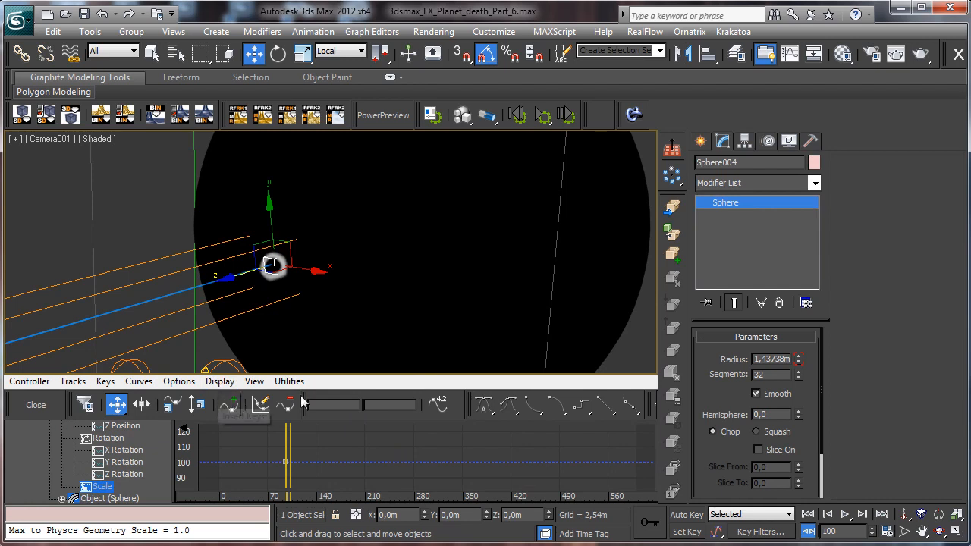
drag(691, 285, 827, 287)
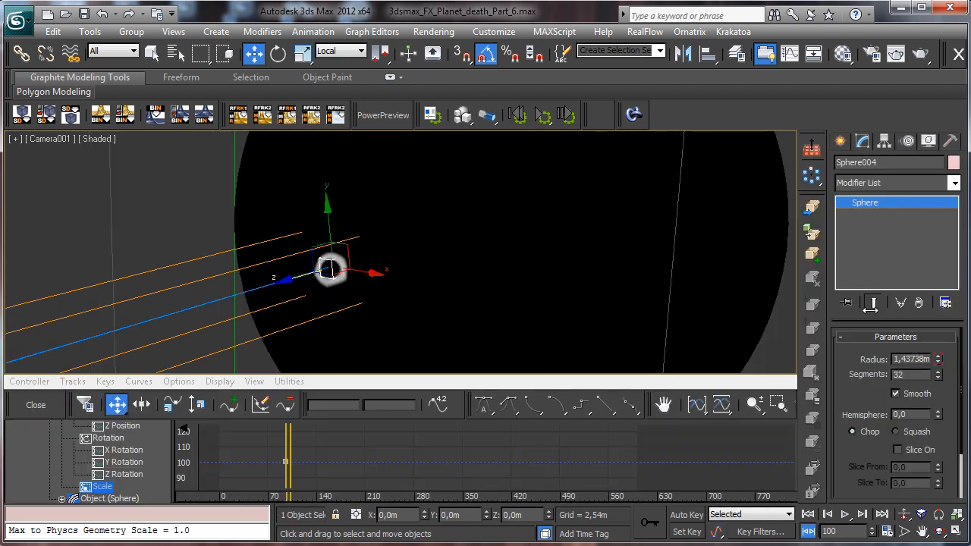
click(778, 404)
drag(281, 455, 311, 476)
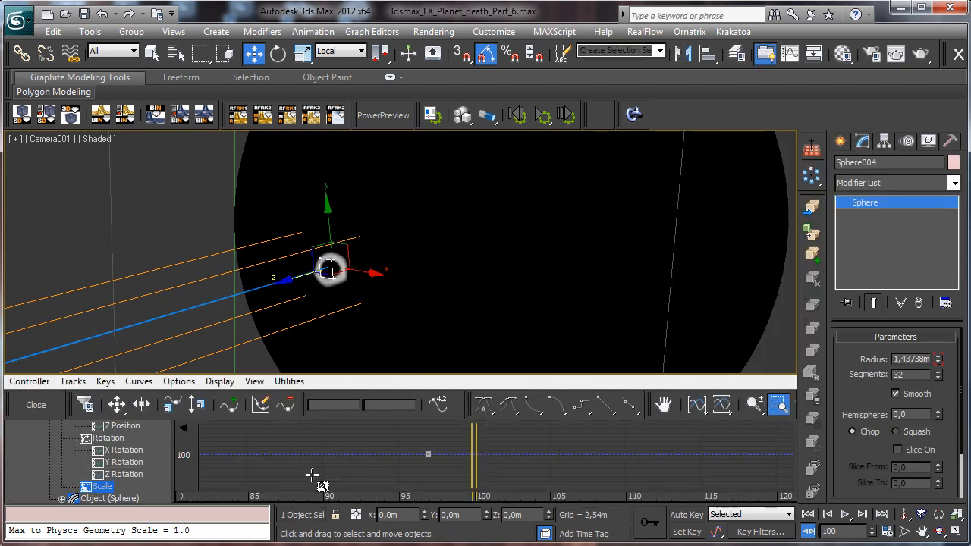
drag(396, 441, 488, 483)
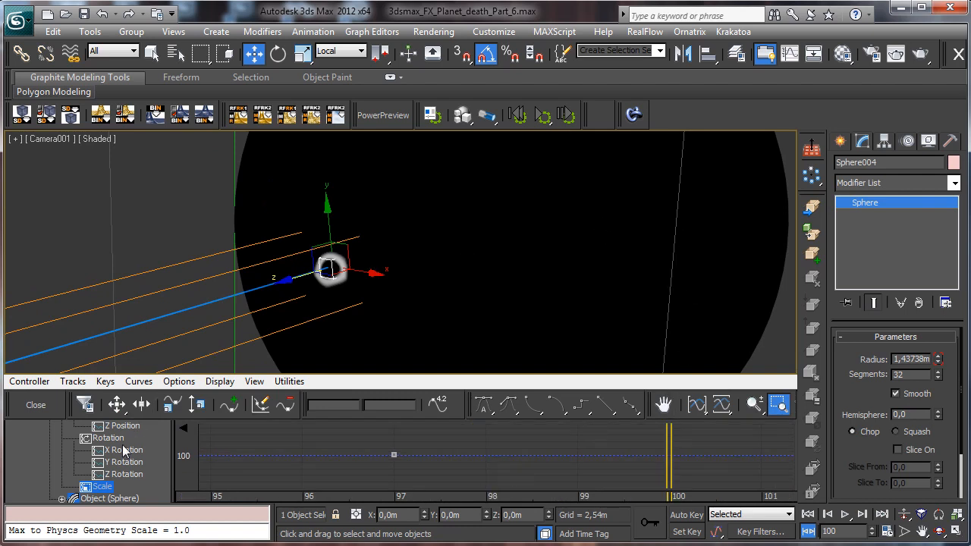
Set the tangents of the sphere's Radius keys at frames 96 and 100 to linear and close the curve editor
drag(142, 485, 153, 435)
click(61, 450)
click(104, 462)
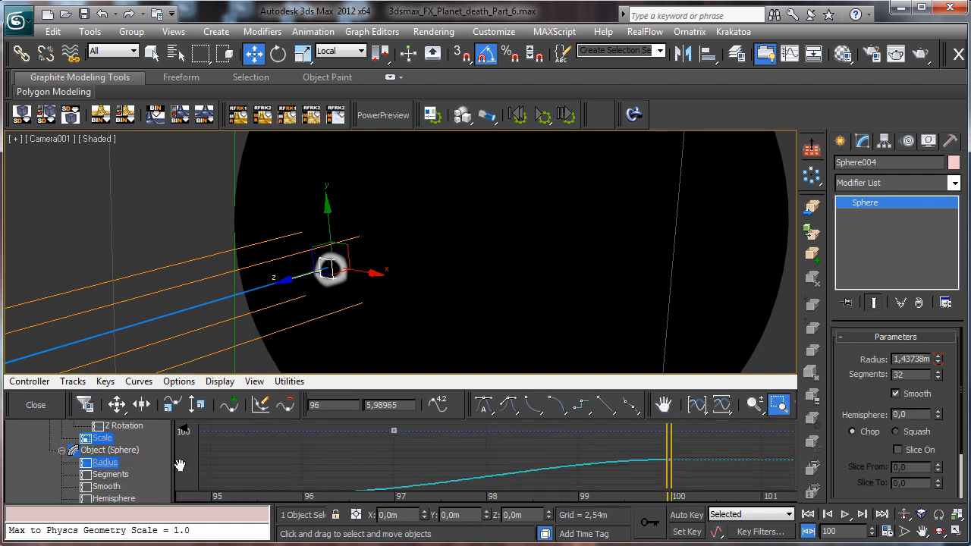
drag(569, 492, 565, 426)
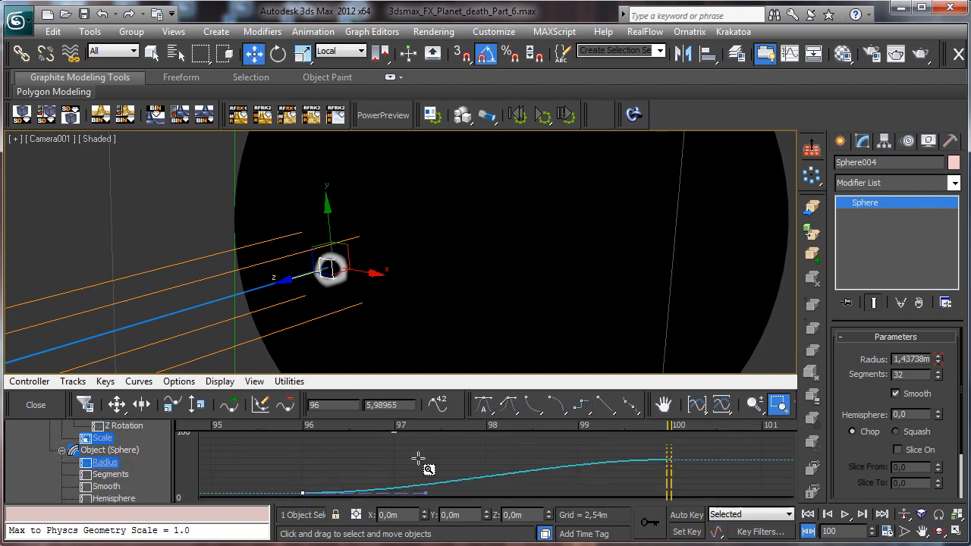
click(116, 403)
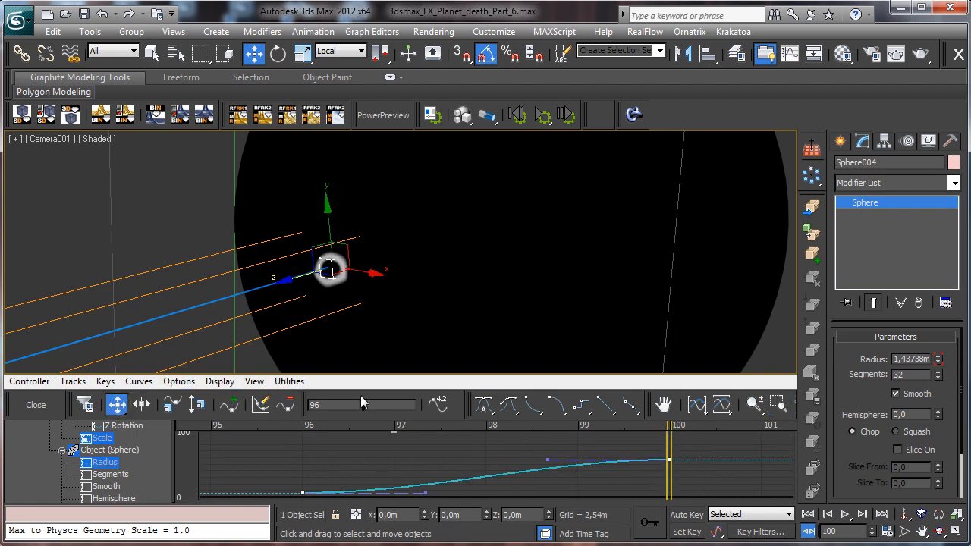
click(605, 406)
click(35, 404)
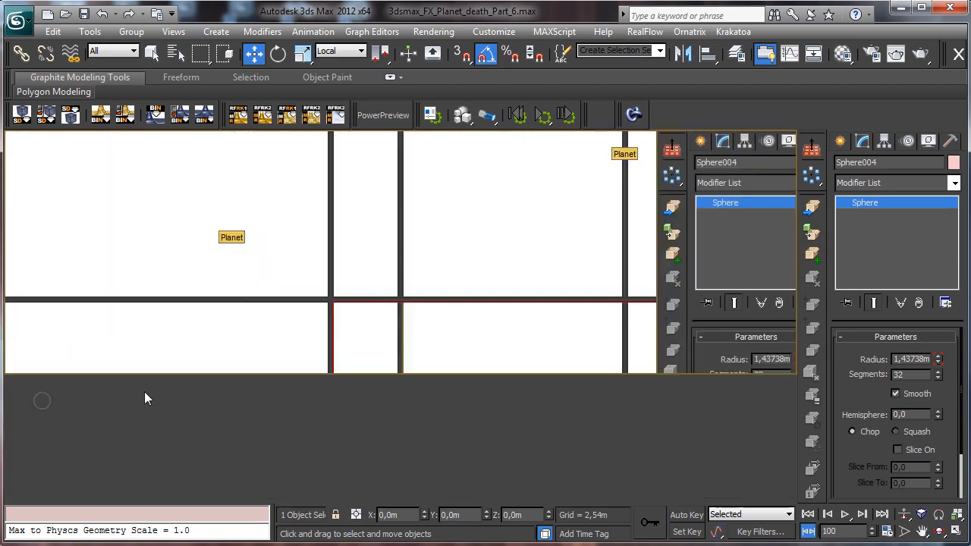
Save the scene, rerun the FumeFX simulation, cancel it partway, and scrub back to frame 77 to review the result
click(188, 308)
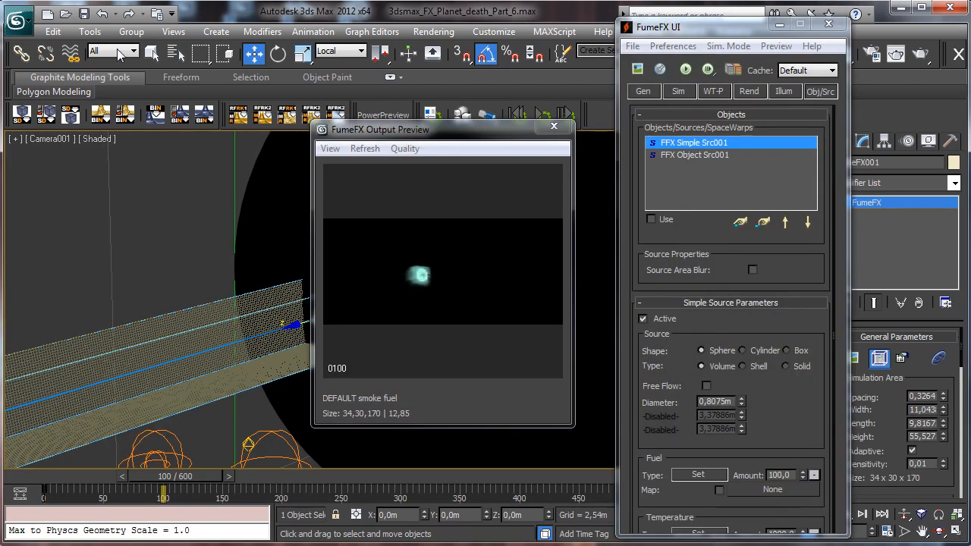
click(84, 14)
click(684, 70)
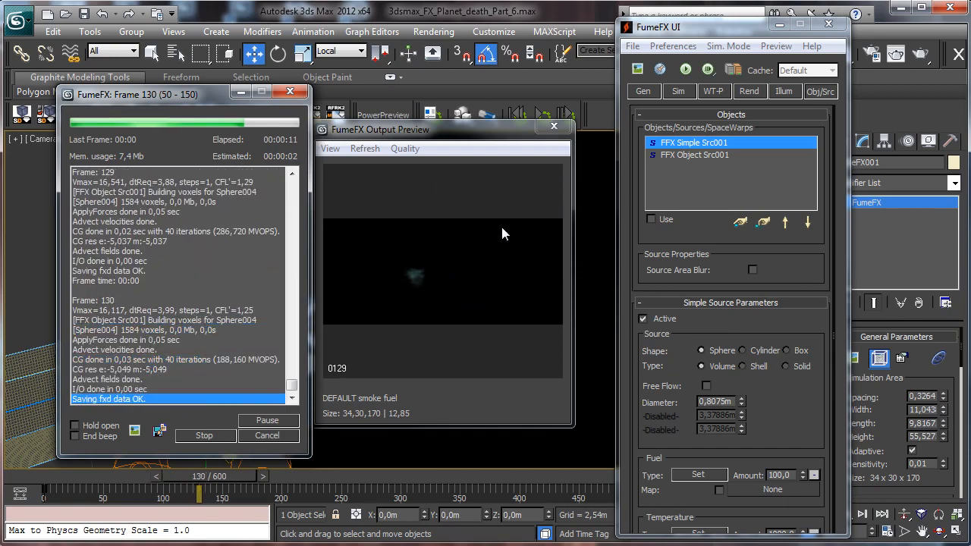
click(248, 435)
mouse_move(168, 476)
mouse_down()
mouse_move(35, 464)
mouse_move(150, 472)
mouse_up()
key(w)
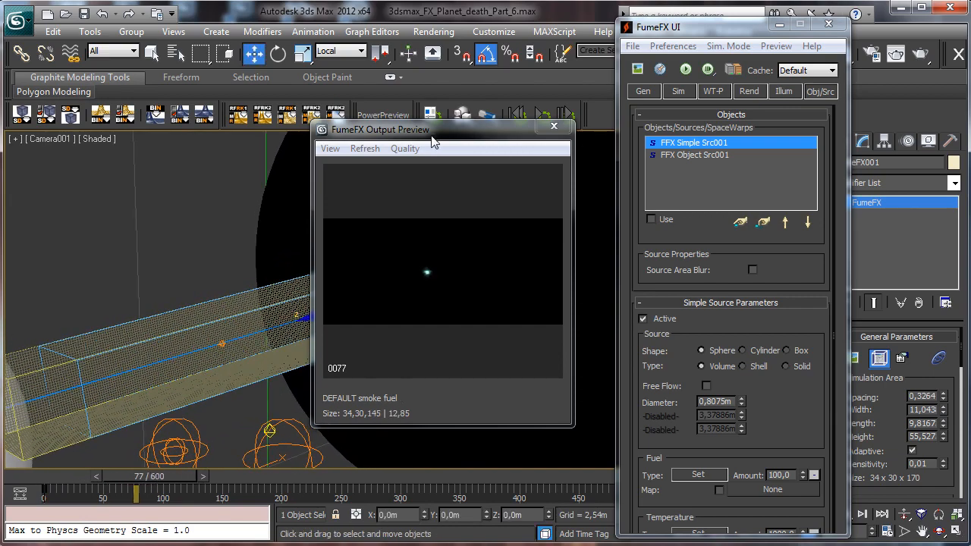
drag(433, 142, 602, 145)
Key FFX Object Src001's Temperature and Smoke amounts to 0 at frame 95 with Auto Key on
click(186, 433)
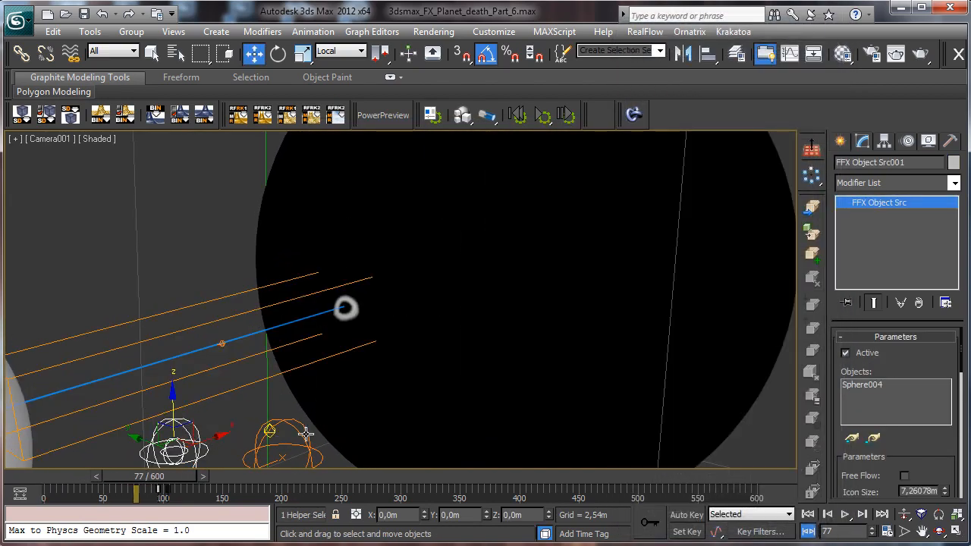
drag(935, 444, 919, 311)
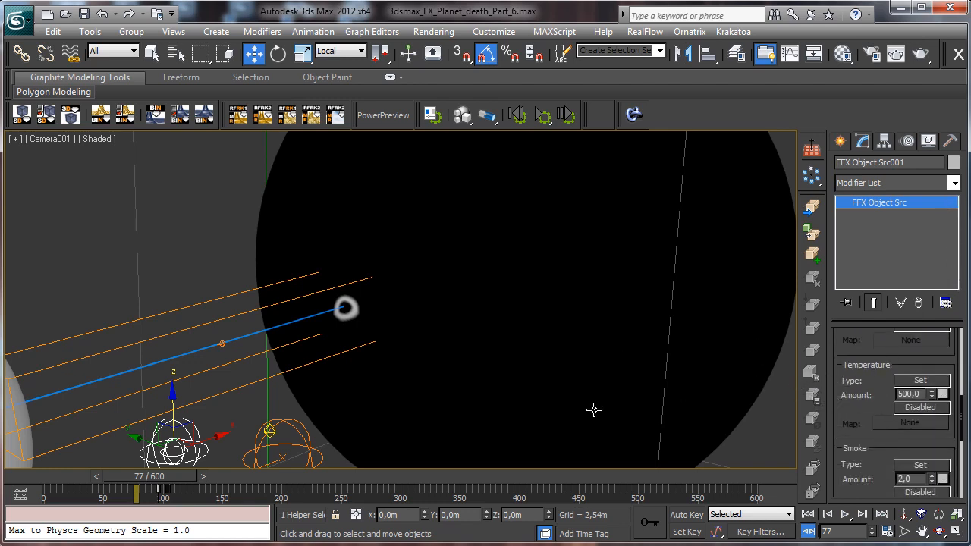
click(861, 514)
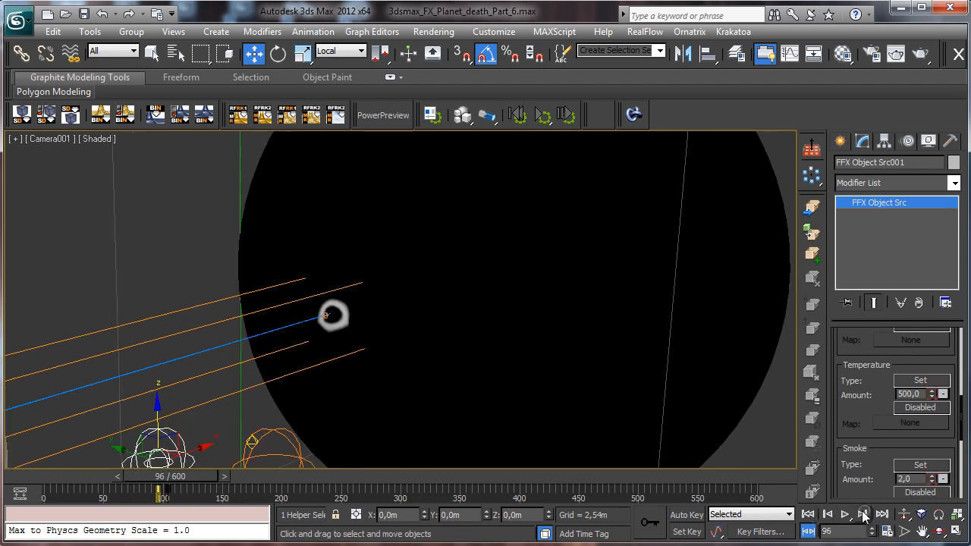
click(821, 516)
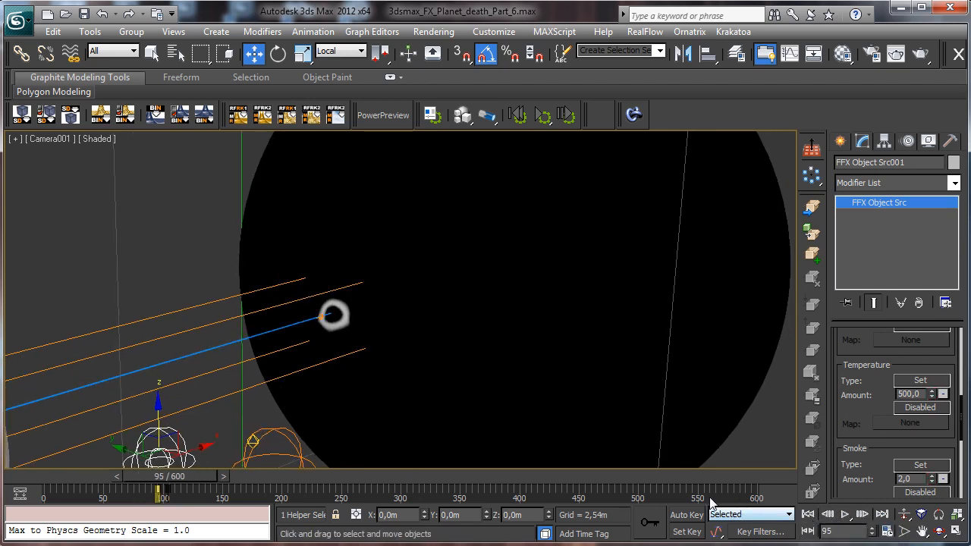
click(682, 515)
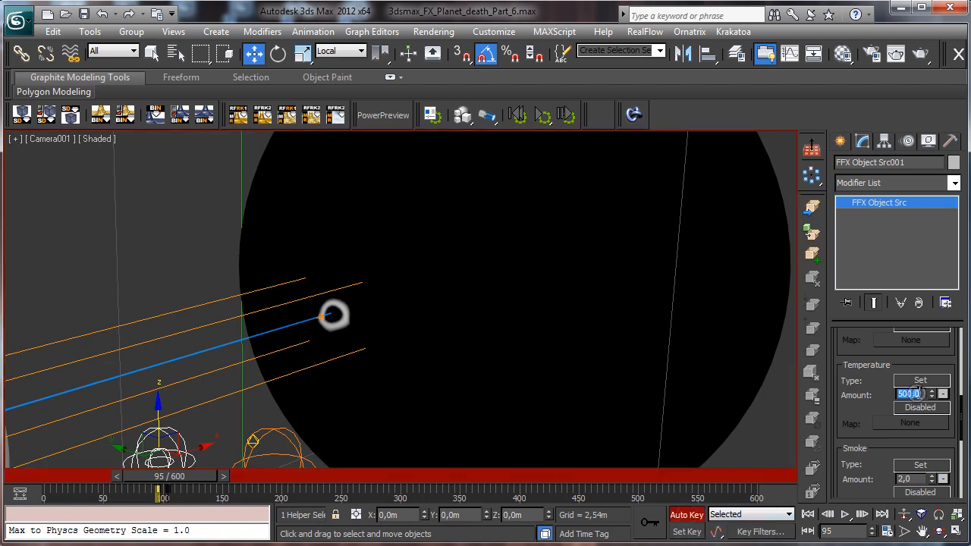
text(0)
scroll(912, 433, down, 3)
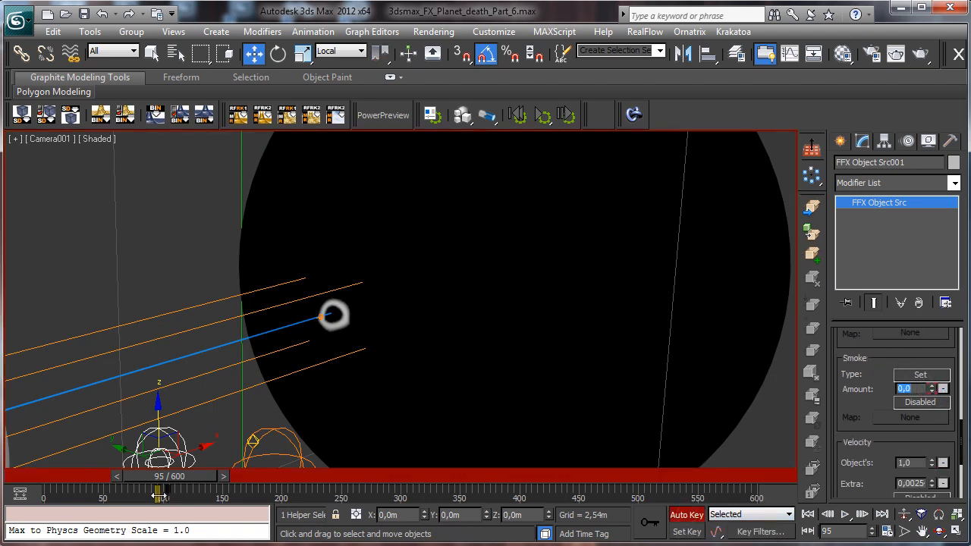
Turn off Auto Key, rerun the simulation from the FumeFX container, and cancel it at about frame 141
drag(166, 482, 115, 472)
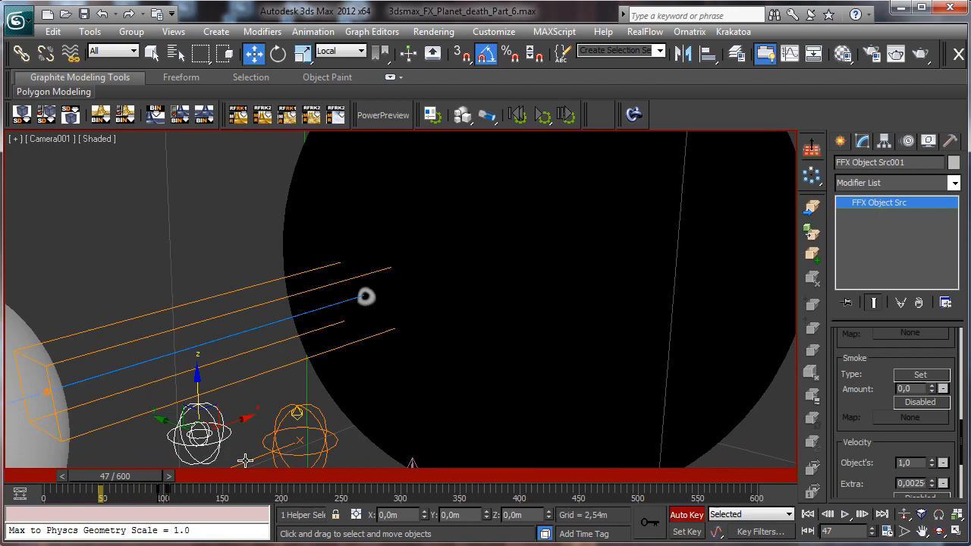
click(687, 515)
click(248, 309)
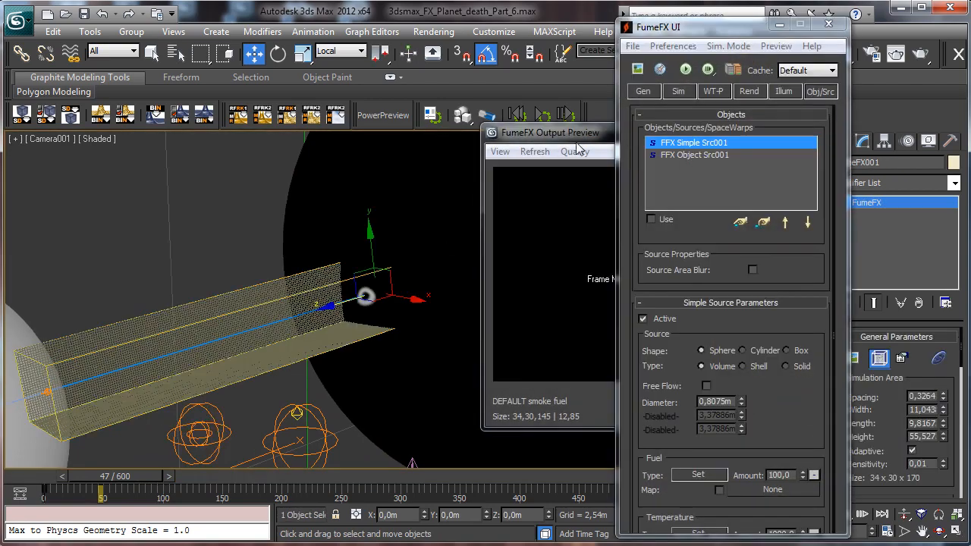
drag(576, 133, 406, 112)
click(685, 70)
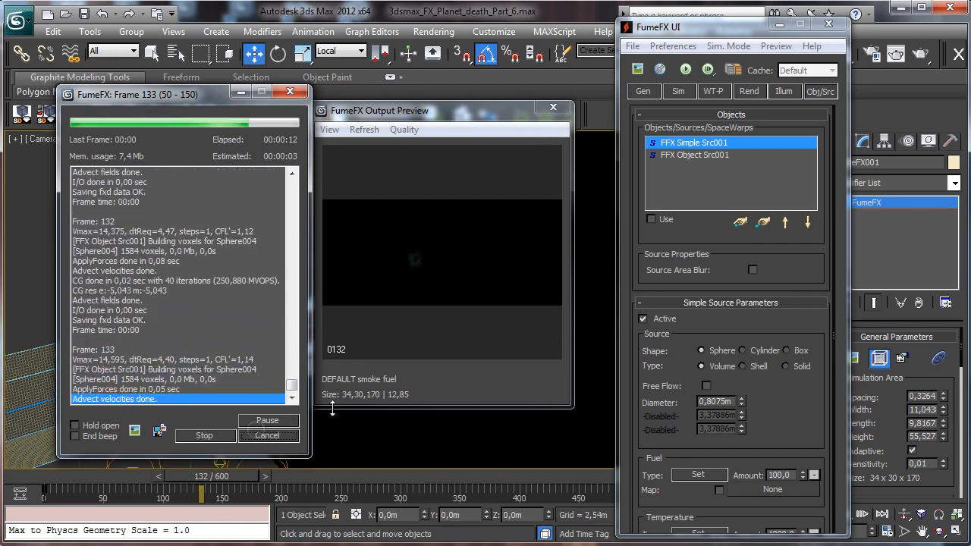
click(292, 436)
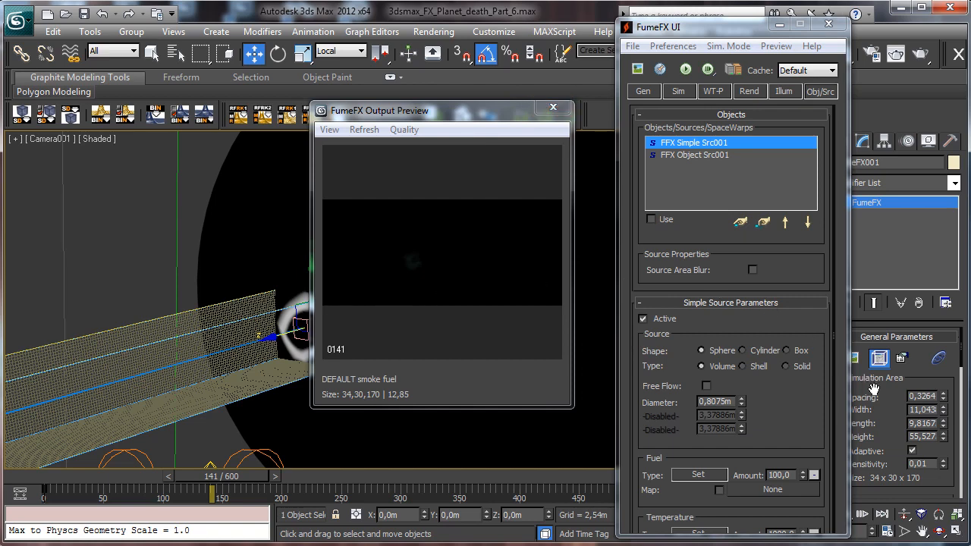
Move FFX Object Src001's last keys to about frame 116 and rerun the FumeFX simulation through frame 150
click(128, 452)
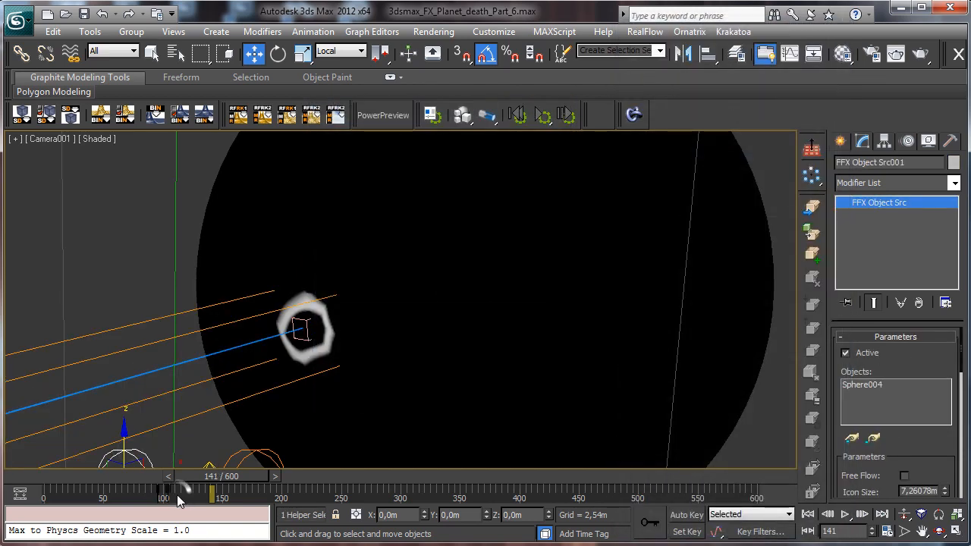
right_click(176, 494)
click(171, 497)
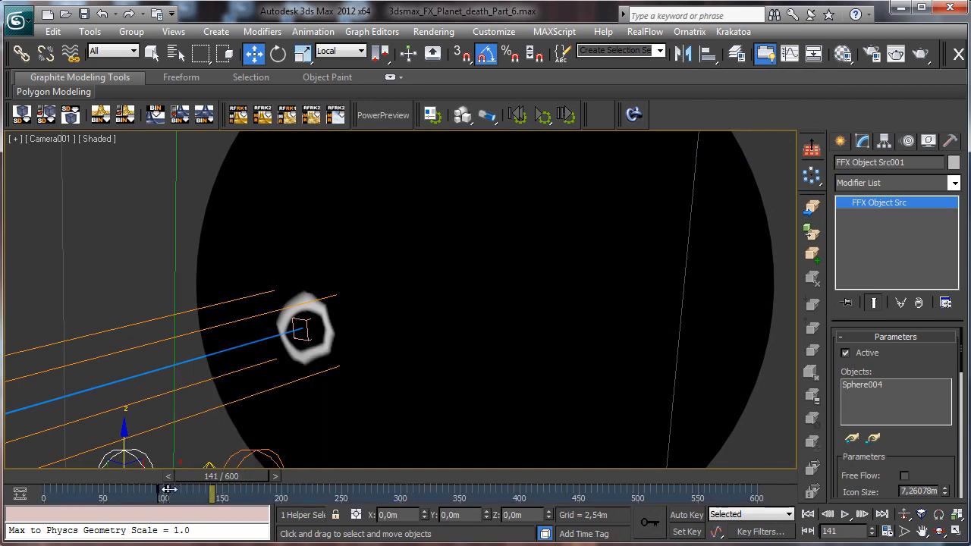
right_click(168, 491)
click(182, 500)
mouse_move(167, 489)
mouse_down()
mouse_move(191, 494)
mouse_move(182, 488)
mouse_up()
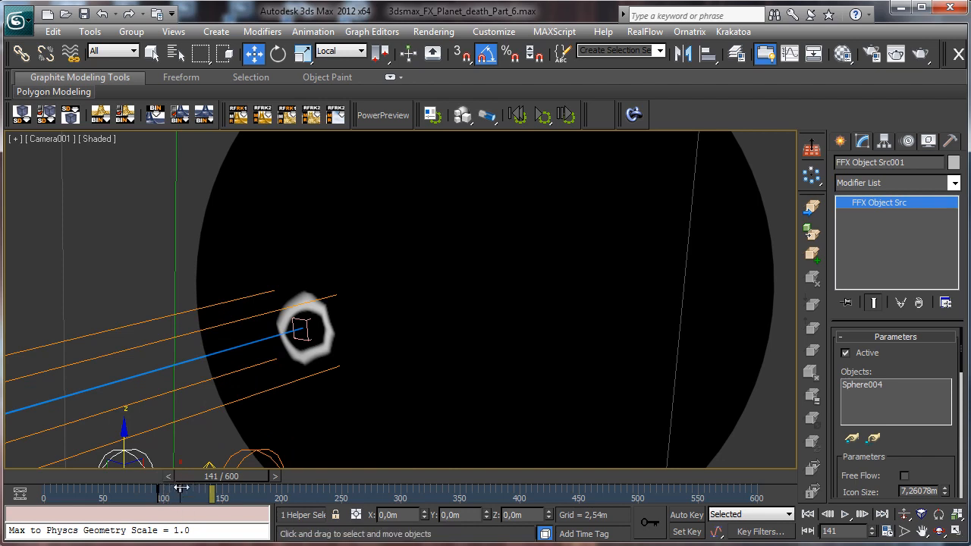
click(185, 334)
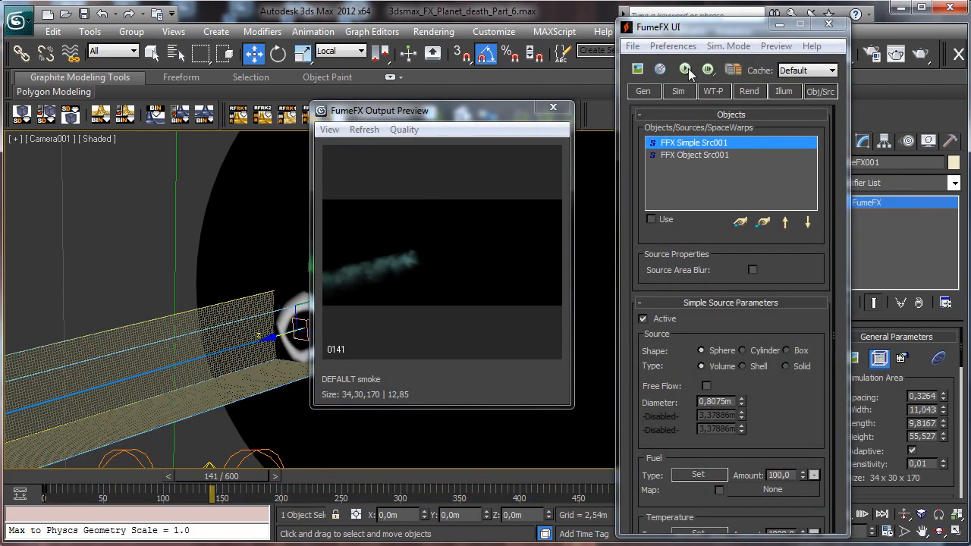
click(685, 70)
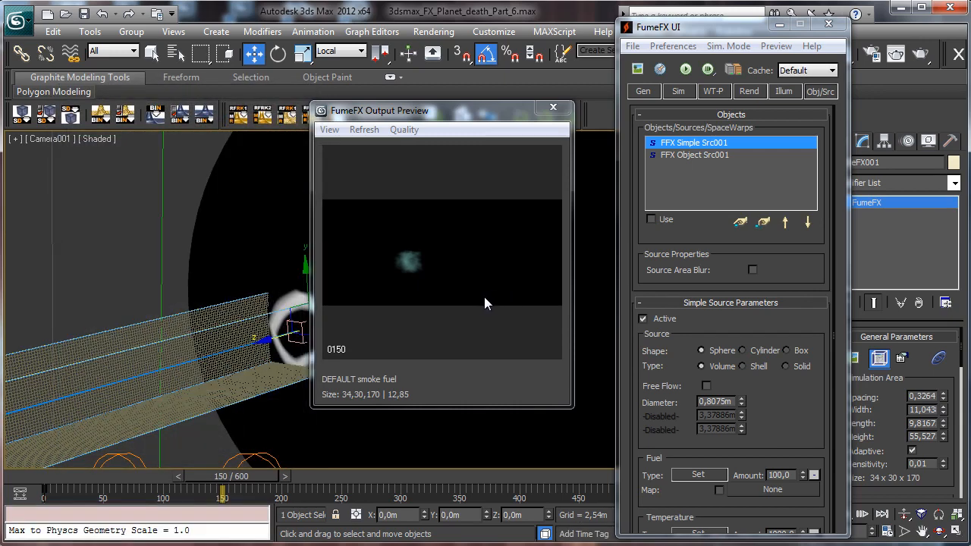
Set the FumeFX output range's End Frame to 250
click(642, 91)
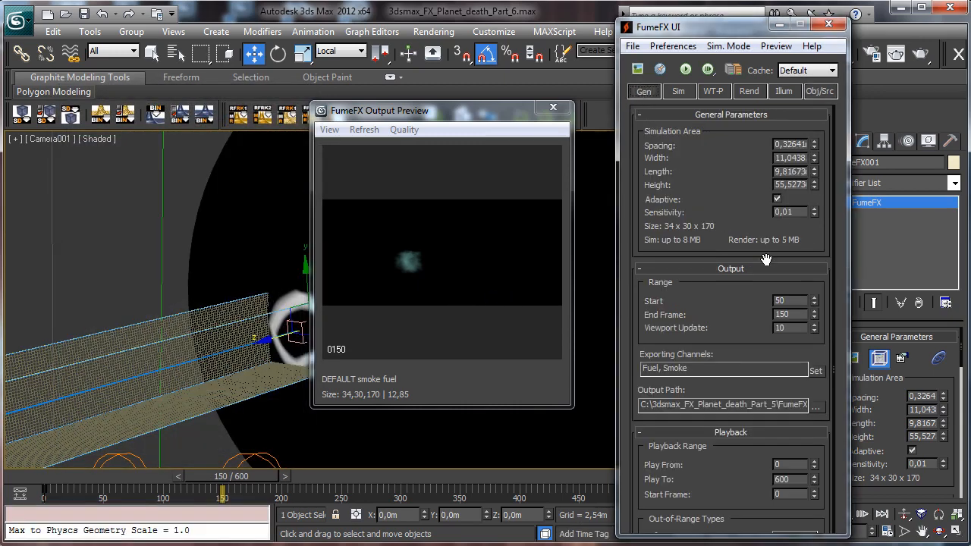
double_click(796, 315)
text(25)
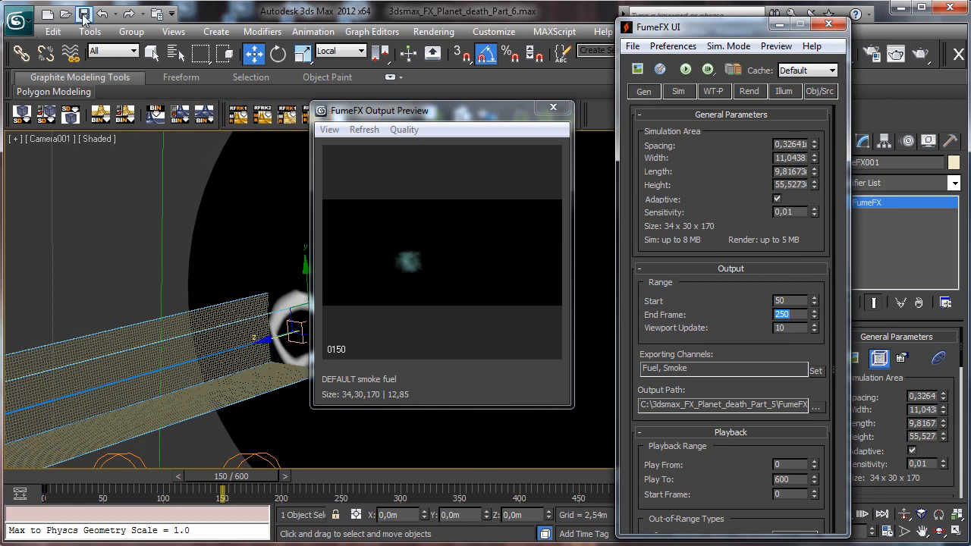
Enable use of FFX Simple Src001, then save and rerun the simulation, cancelling it at about frame 170
click(823, 91)
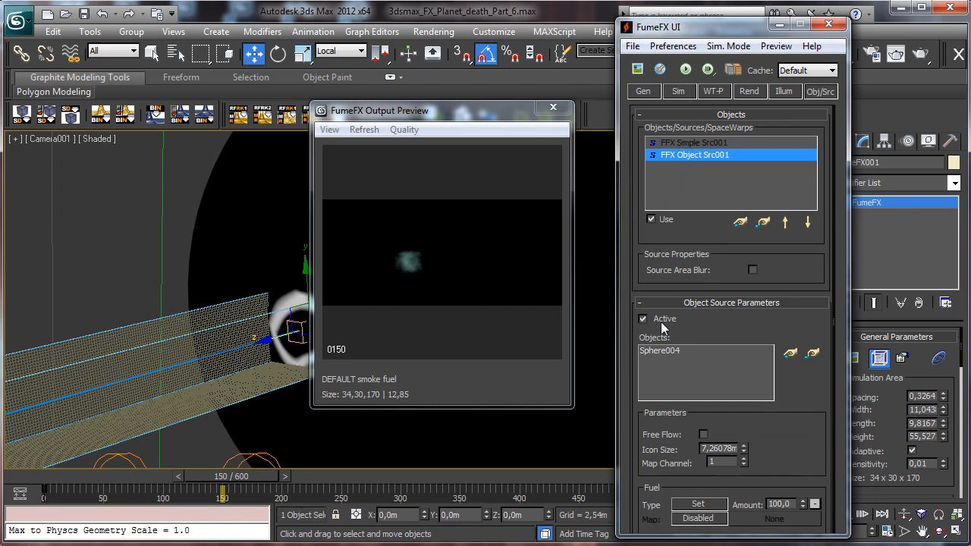
click(699, 143)
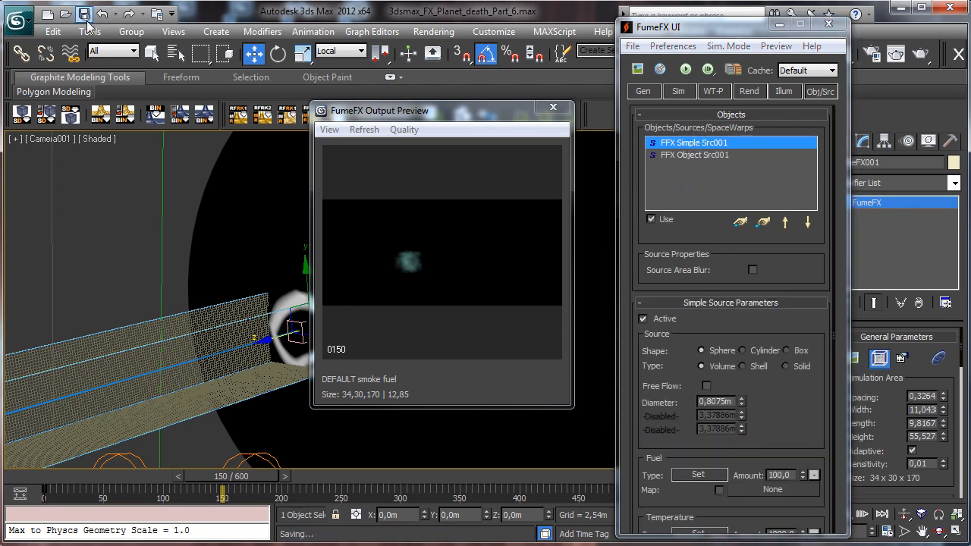
click(684, 70)
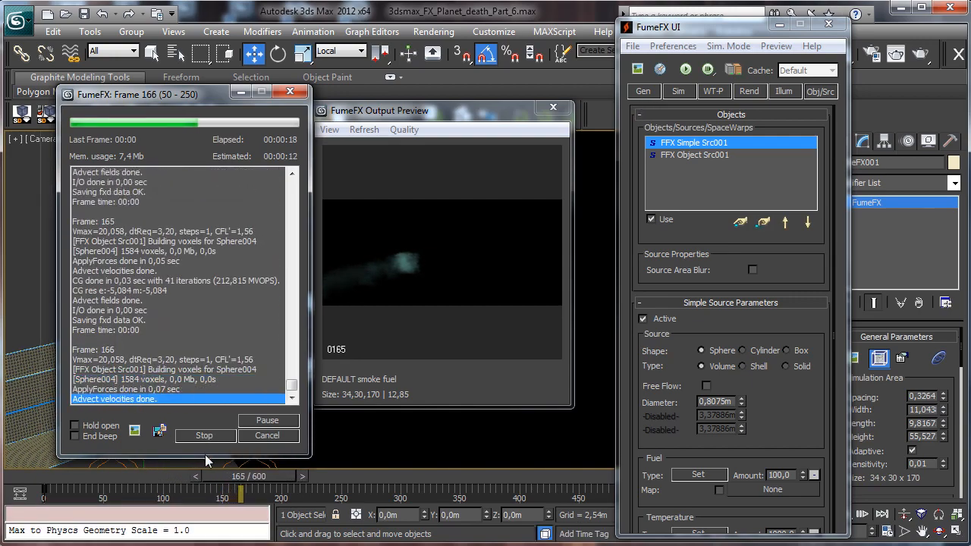
click(267, 435)
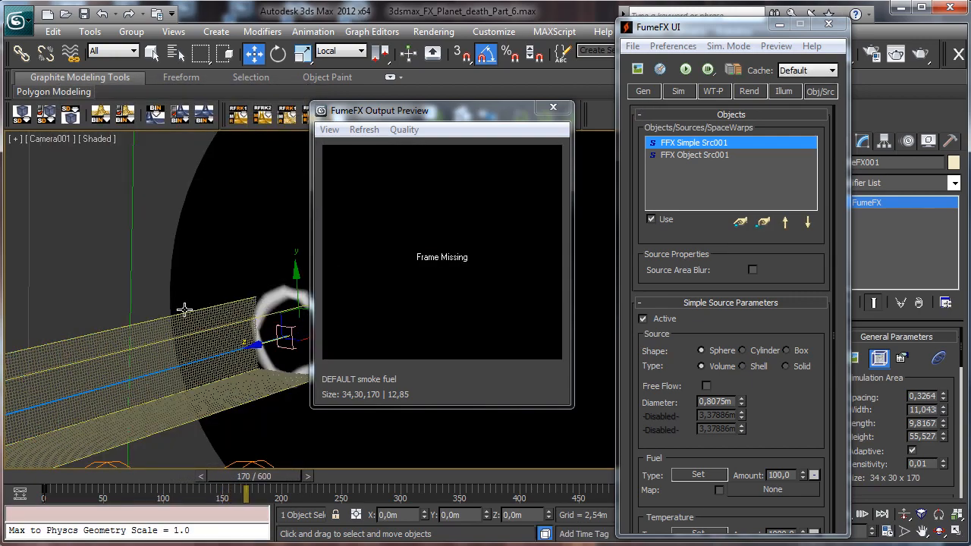
Display FumeFX001's Fire and Smoke channels in the viewport with Reduce set to 2, and check them at frame 144
scroll(923, 381, down, 10)
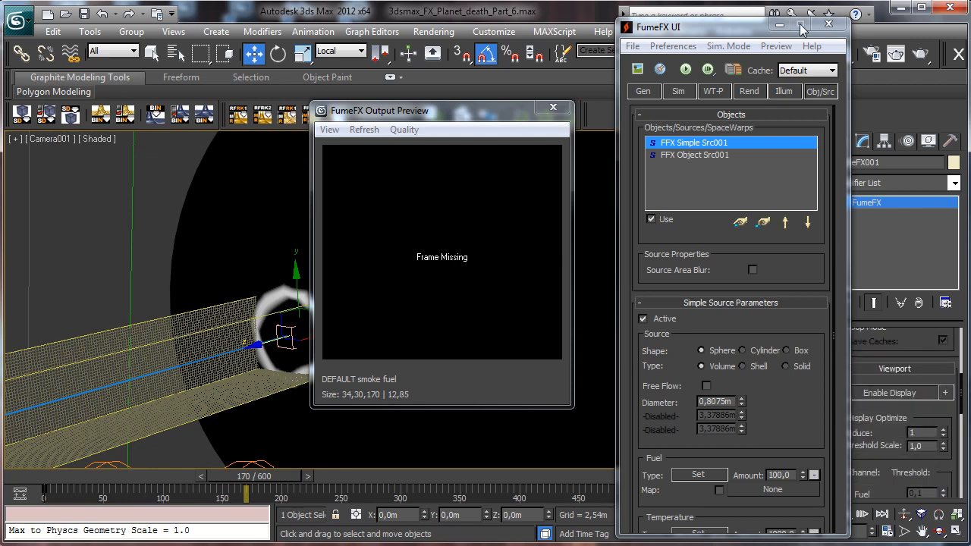
click(828, 23)
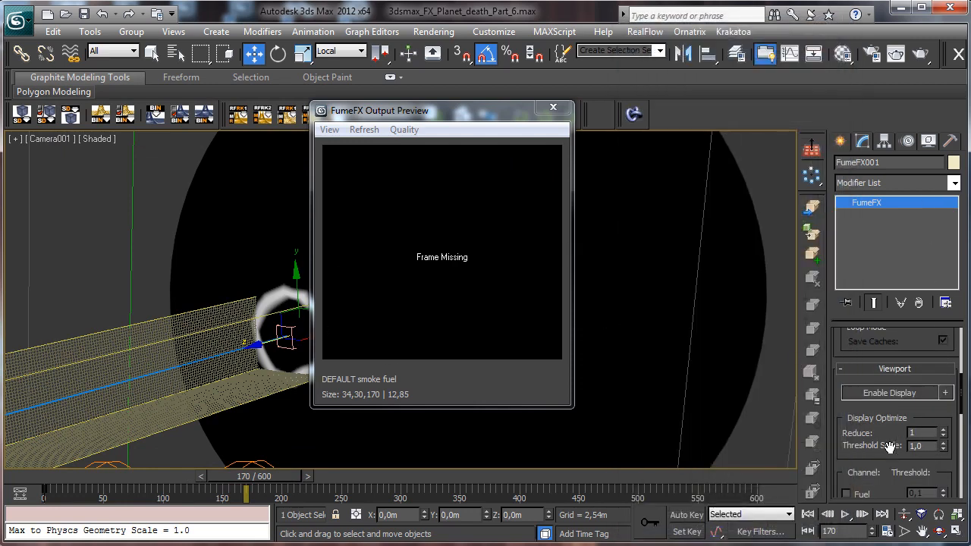
scroll(888, 446, down, 2)
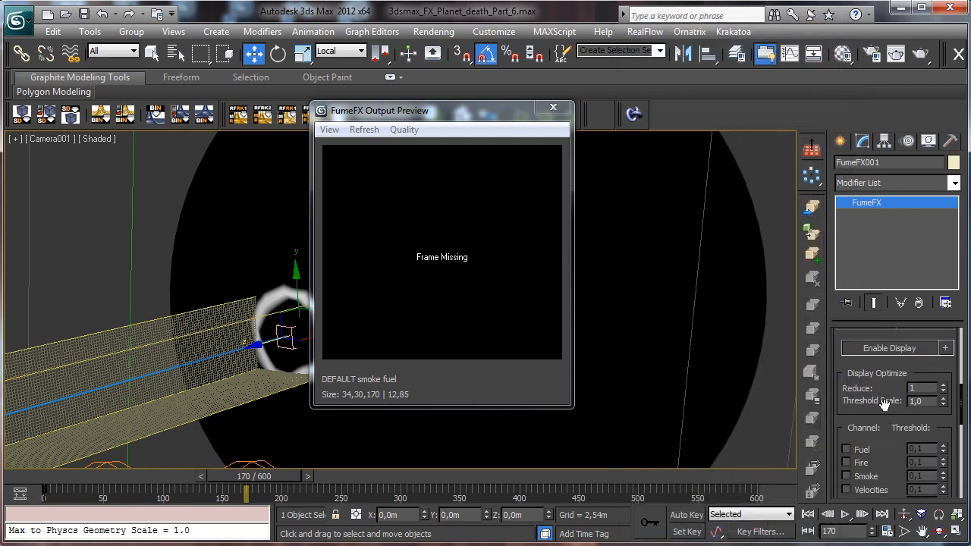
click(846, 461)
drag(237, 483, 215, 485)
drag(467, 114, 599, 126)
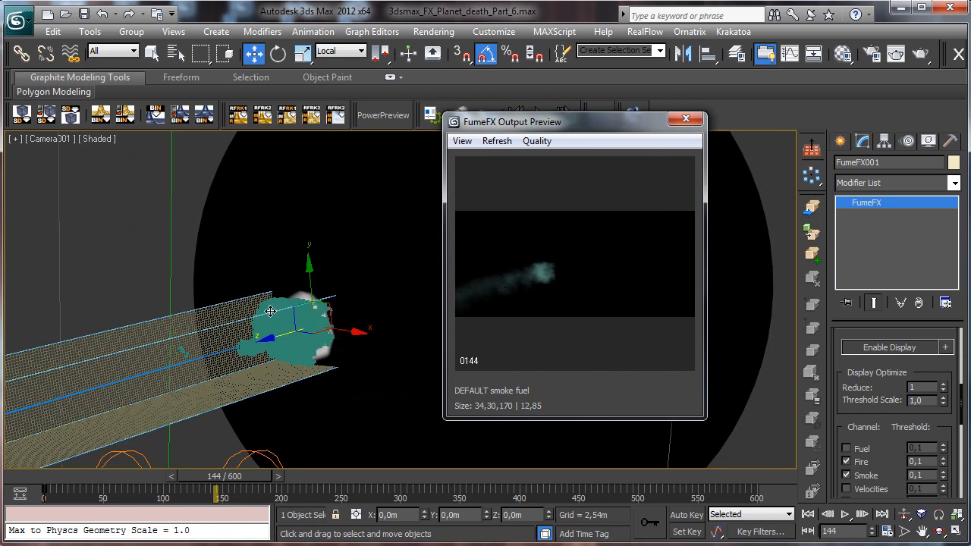
click(945, 385)
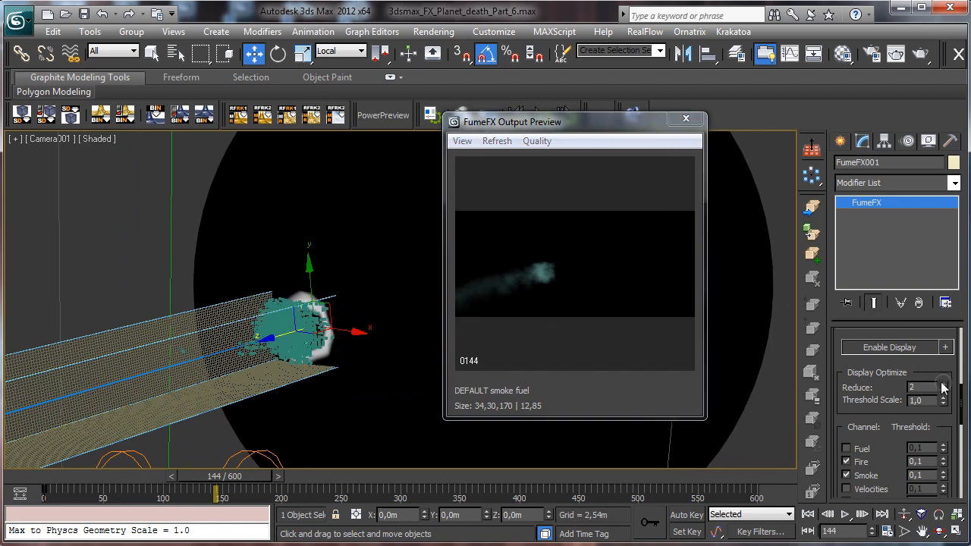
Enlarge the FumeFX simulation area to about 16.897 m wide and 14.038 m long, and reduce its Spacing to about 0.237 m
scroll(877, 368, up, 5)
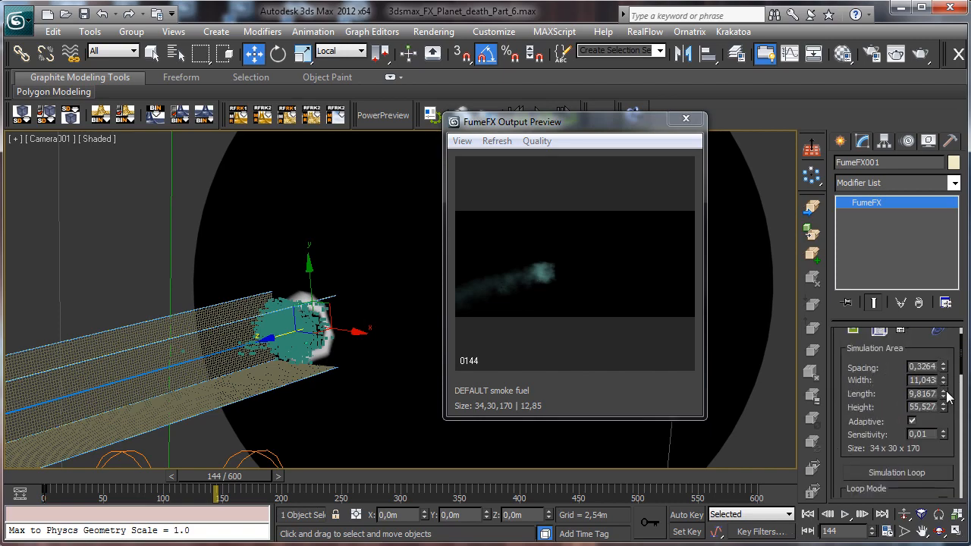
drag(944, 394, 947, 338)
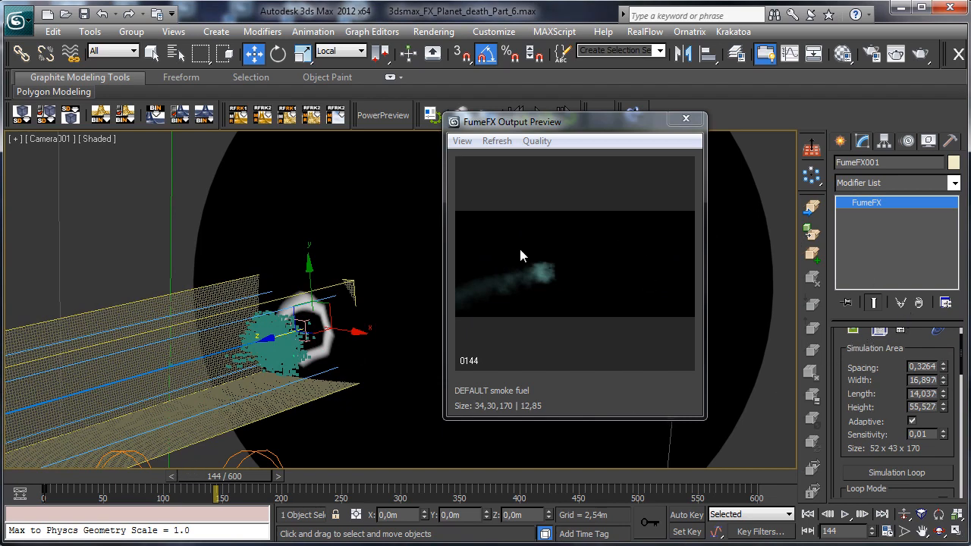
click(879, 330)
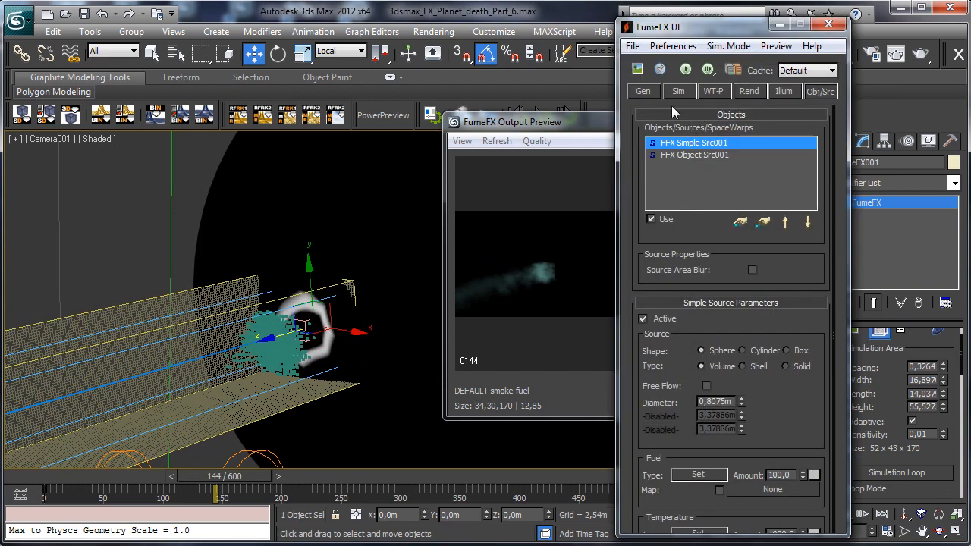
click(644, 92)
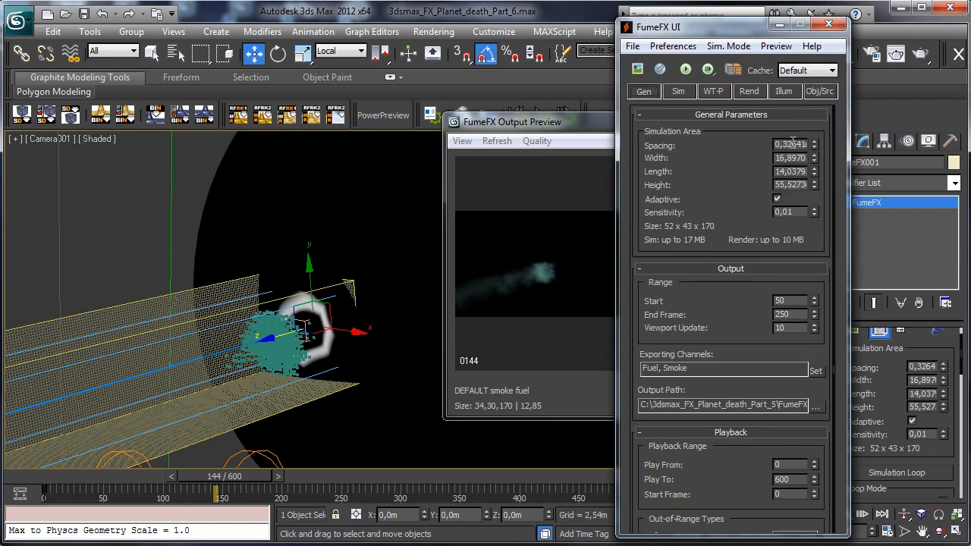
drag(816, 149, 817, 410)
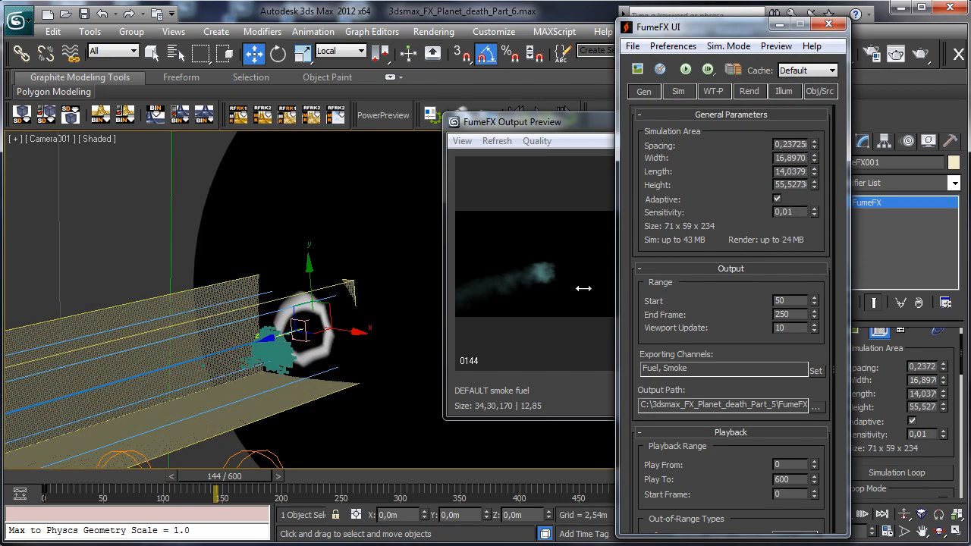
Save the scene and run the full FumeFX simulation through frame 250
click(83, 14)
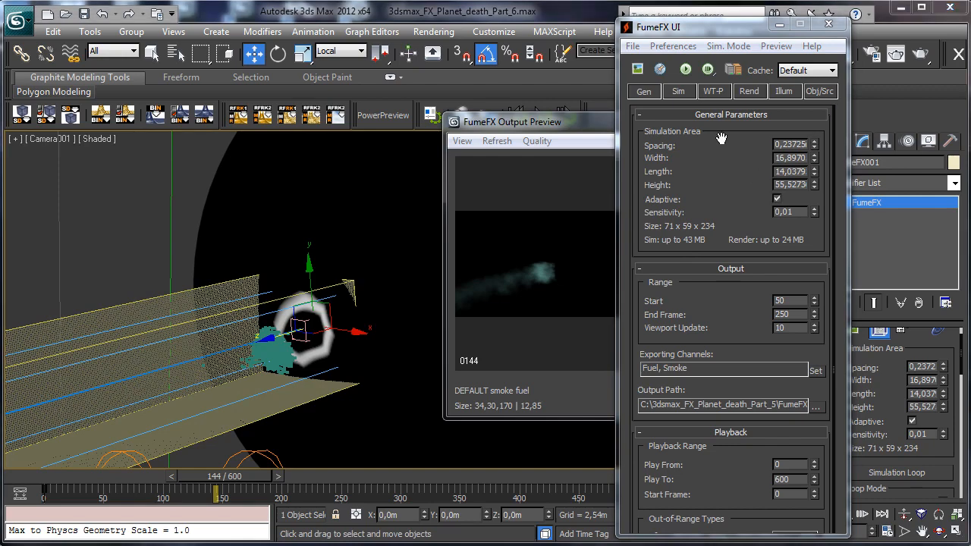
click(686, 70)
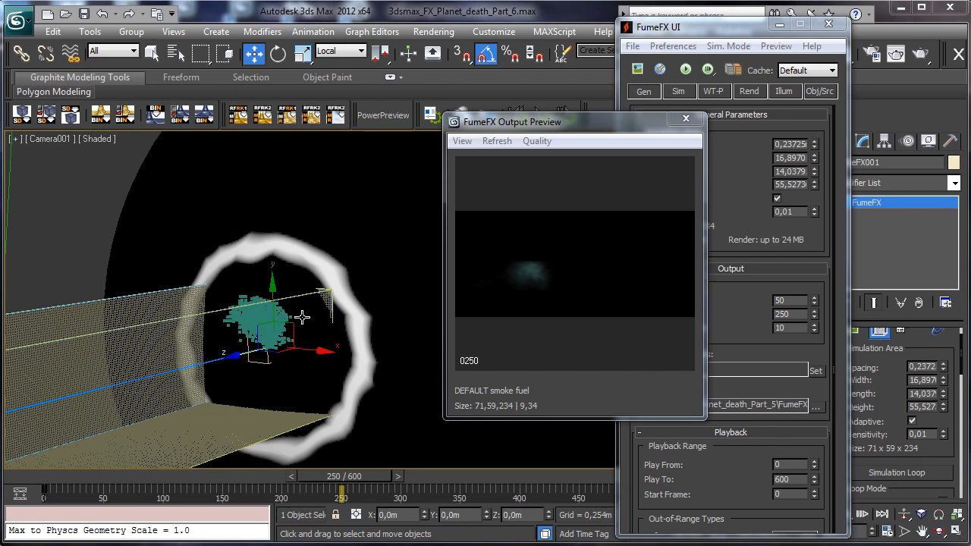
Scrub to frame 72 and render the Camera001 view to check the simulated trail
drag(212, 479, 145, 466)
key(w)
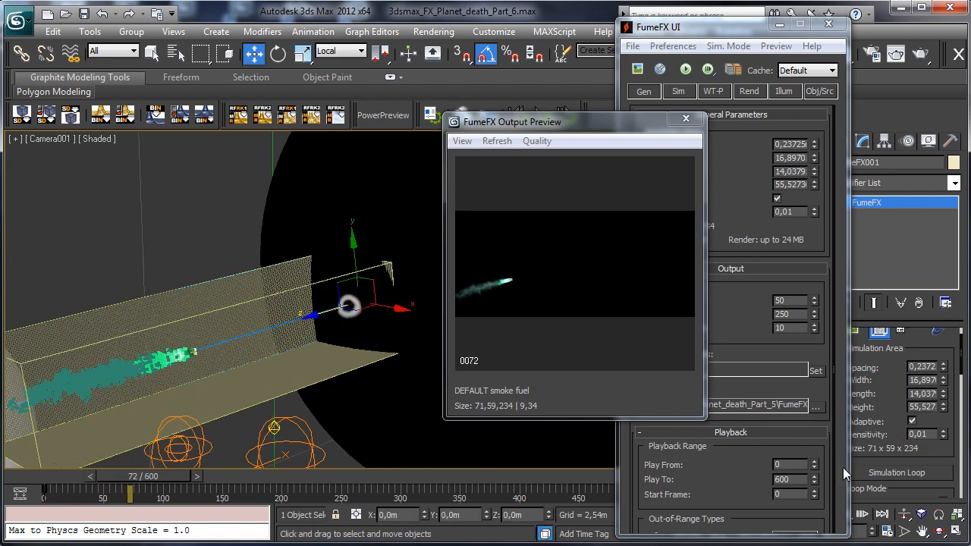
click(895, 54)
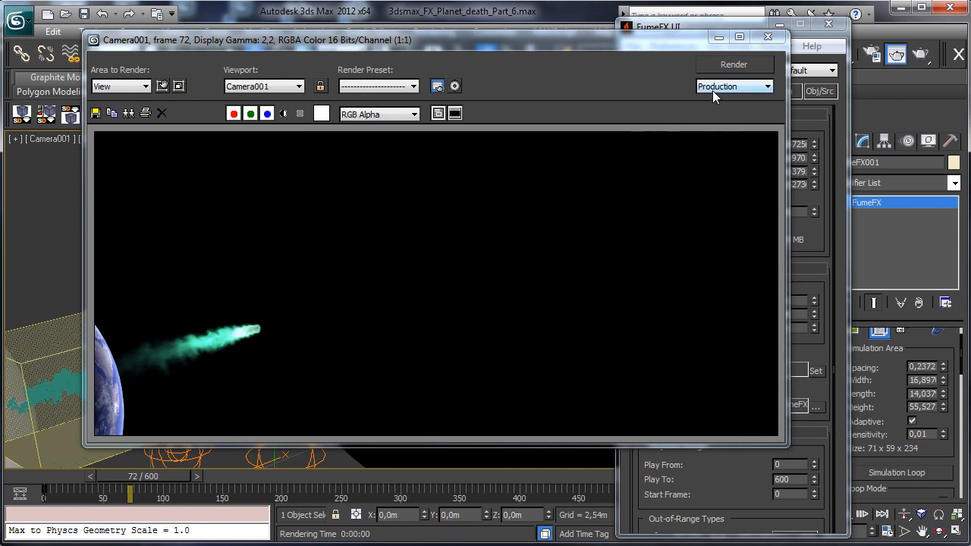
Scrub to frame 105 and render the Camera001 view to check the start of the explosion burst
click(718, 37)
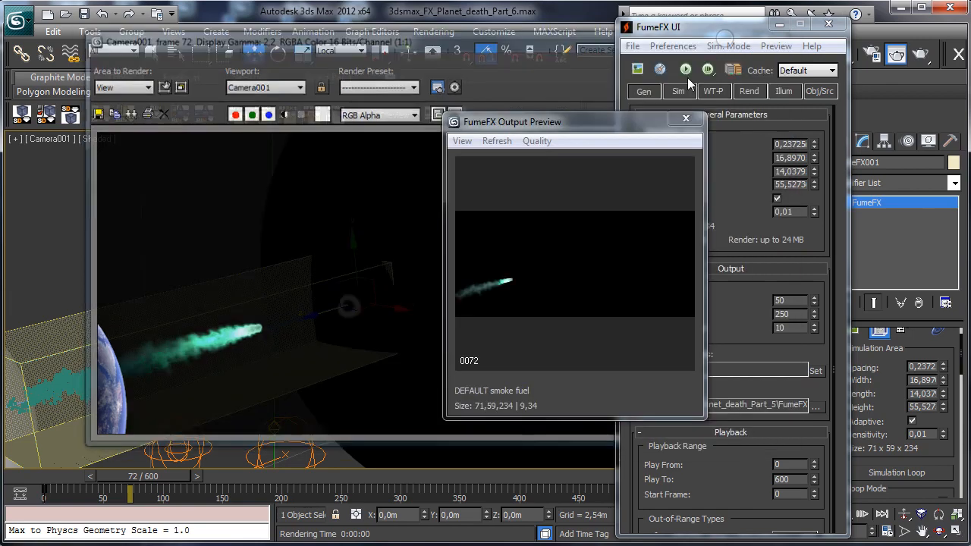
drag(177, 472, 216, 472)
key(w)
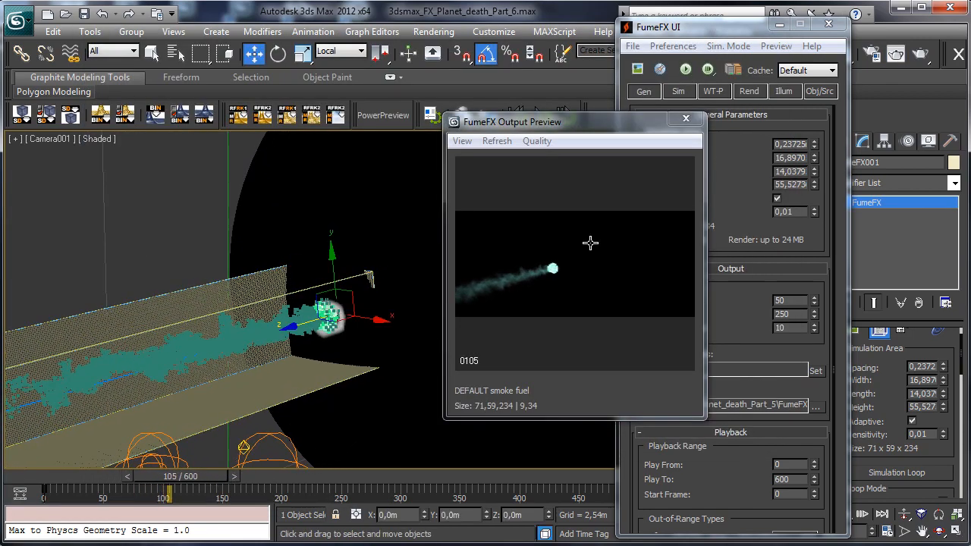
click(896, 53)
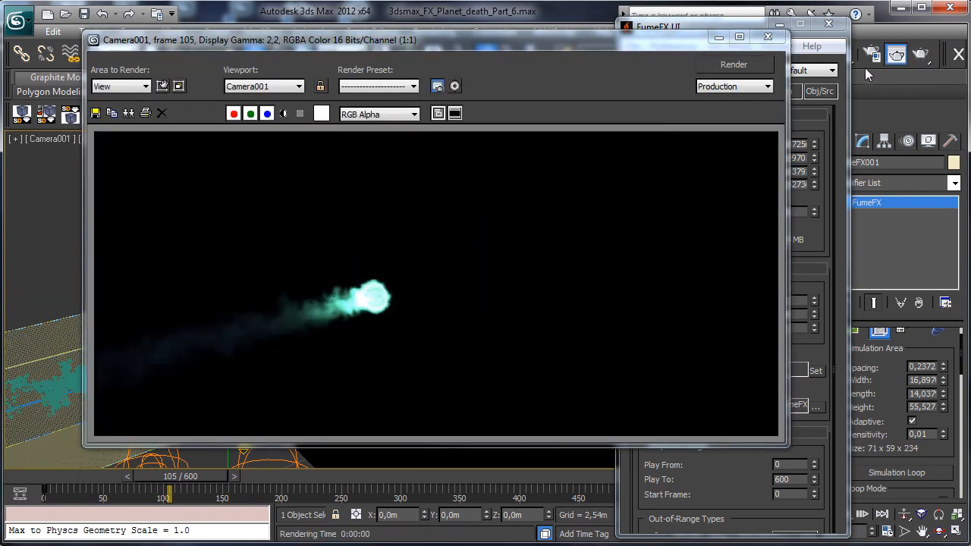
click(768, 36)
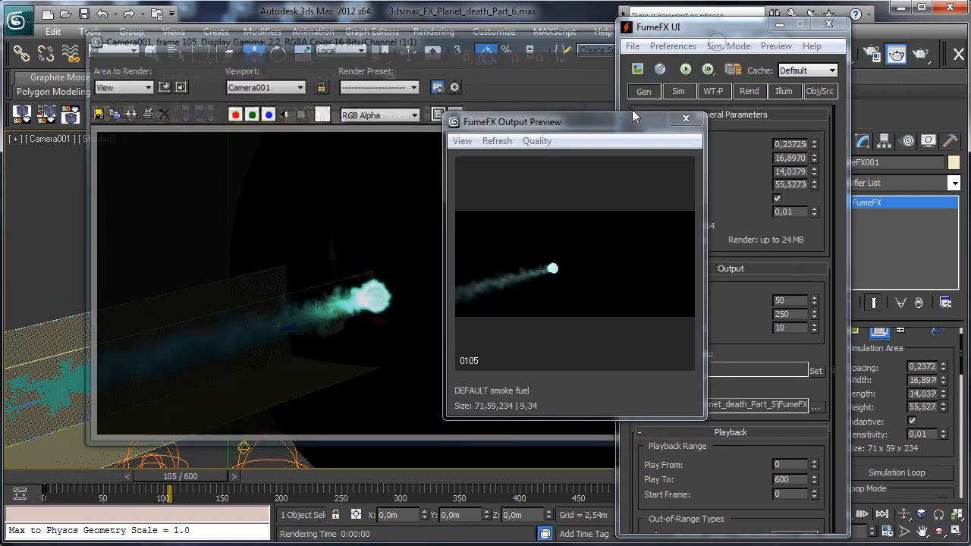
Render the Camera001 view at frame 125 to check the dispersing explosion smoke
drag(215, 475, 238, 474)
key(w)
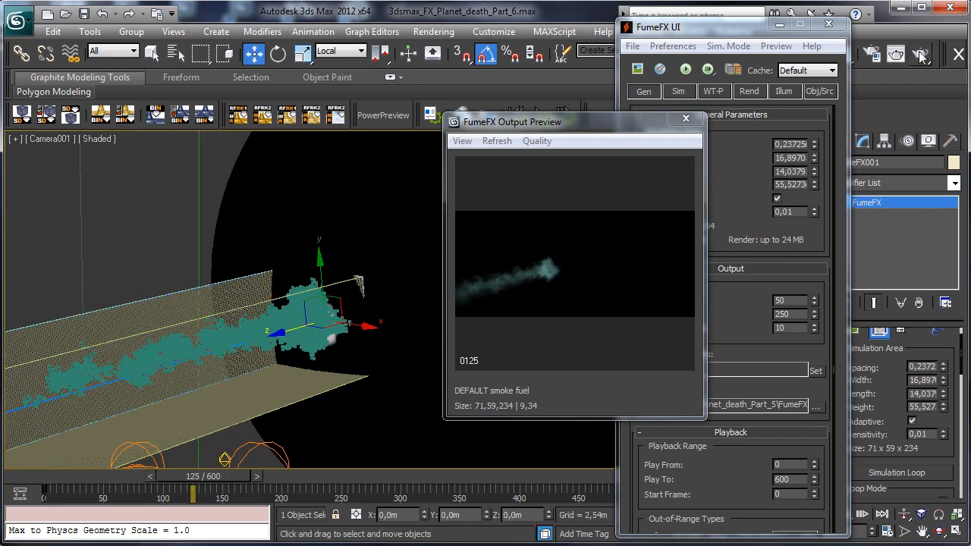
click(919, 54)
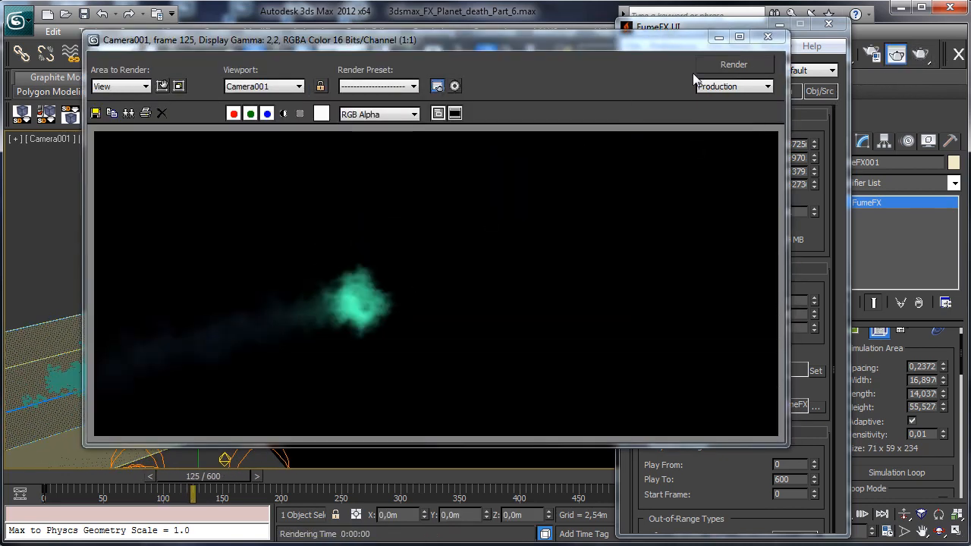
click(717, 38)
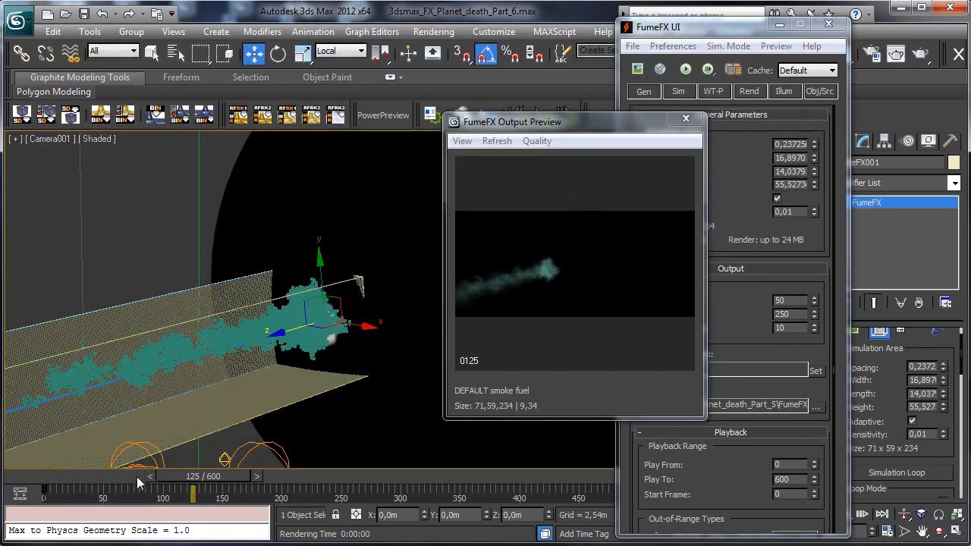
Go back to frame 8 and rotate FFX Gravity Vector001 to 0° about the Y axis
drag(138, 483, 57, 412)
key(w)
click(298, 433)
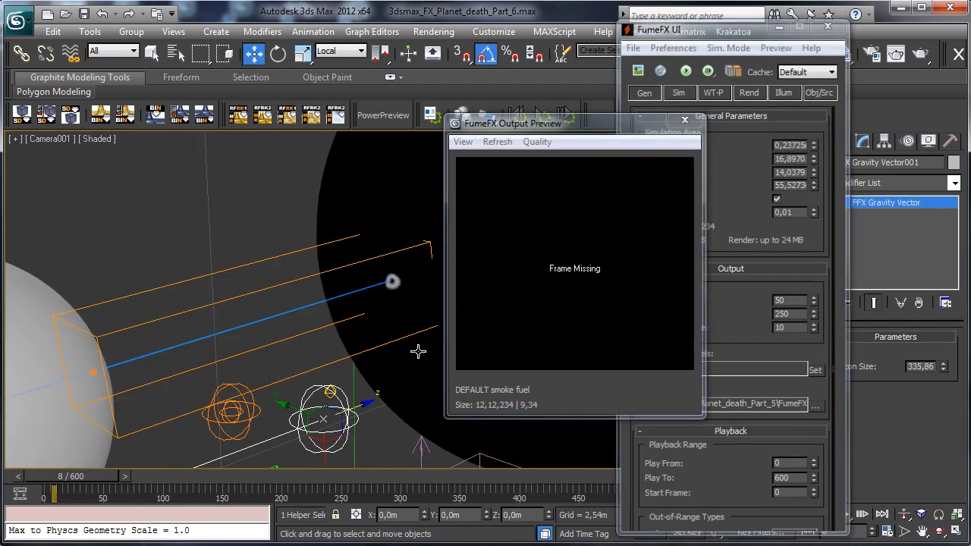
key(e)
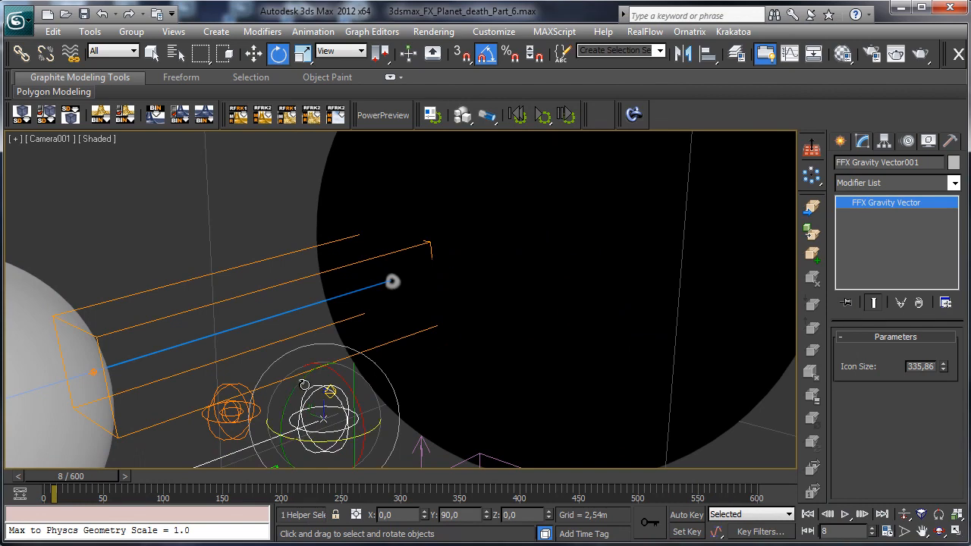
mouse_move(303, 386)
mouse_down()
mouse_move(254, 433)
mouse_move(237, 296)
mouse_up()
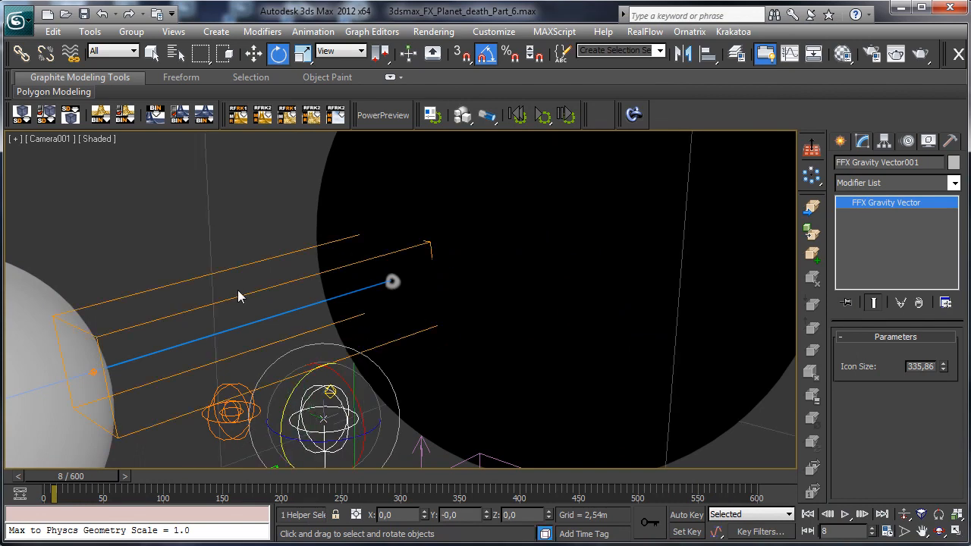
Set the simulation Gravity of FumeFX001 to 0
click(245, 294)
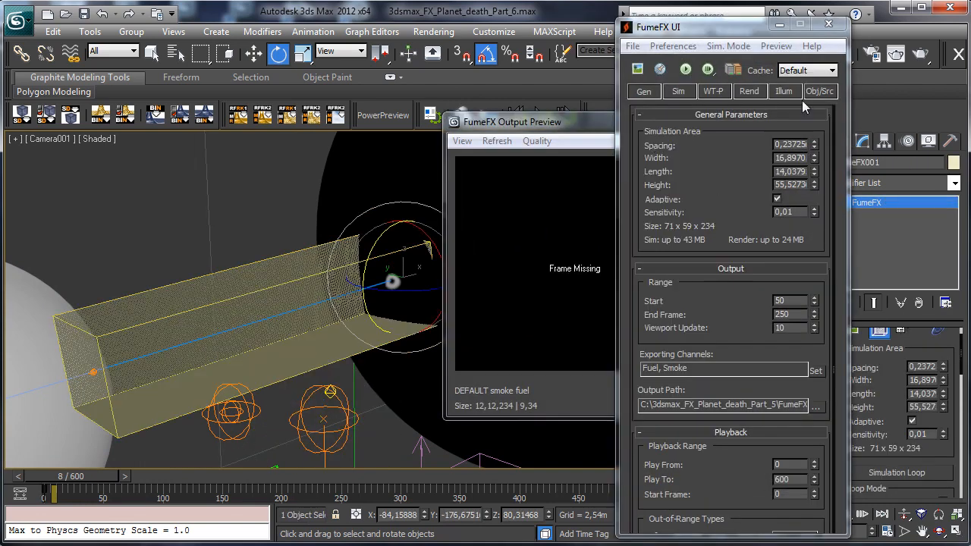
click(818, 92)
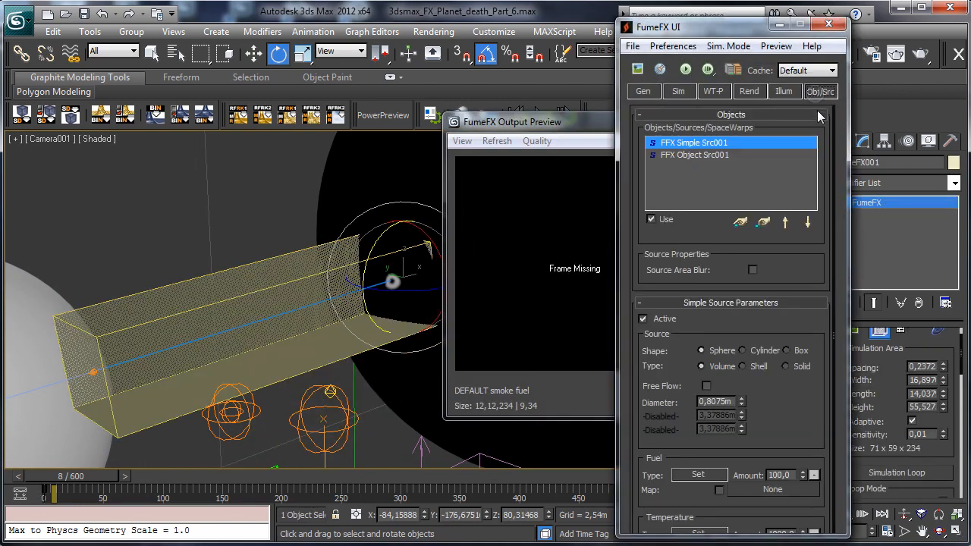
click(680, 92)
scroll(737, 334, down, 1)
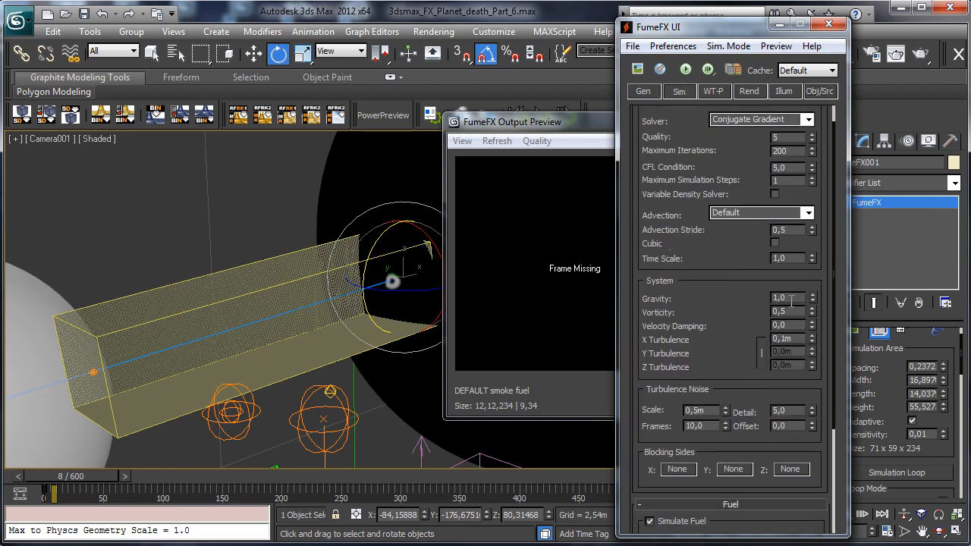
double_click(791, 300)
text(0)
key(Return)
Set the Extra Detail mode of the FumeFX simulation to Wavelet Turbulence
drag(747, 276, 755, 206)
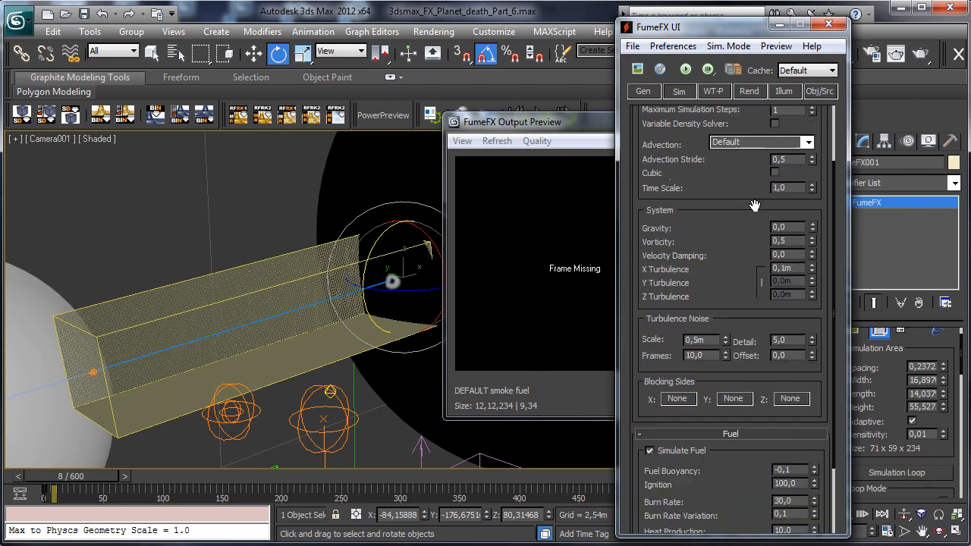
scroll(754, 206, down, 5)
drag(753, 338, 764, 176)
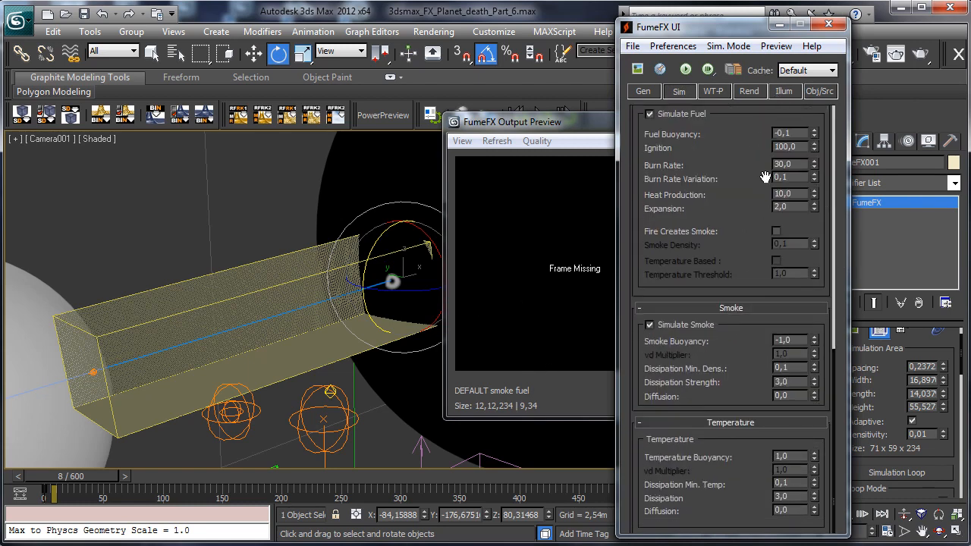
click(682, 92)
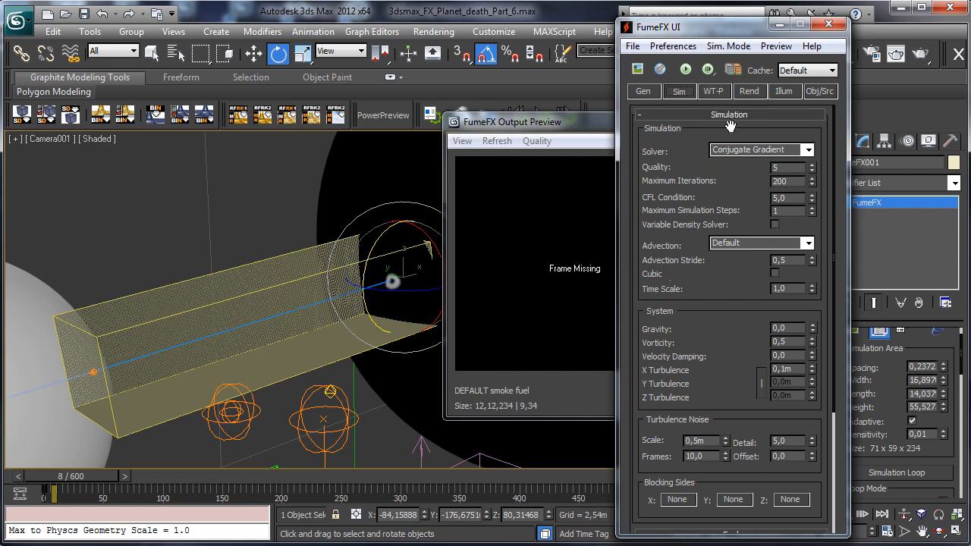
click(729, 116)
click(728, 130)
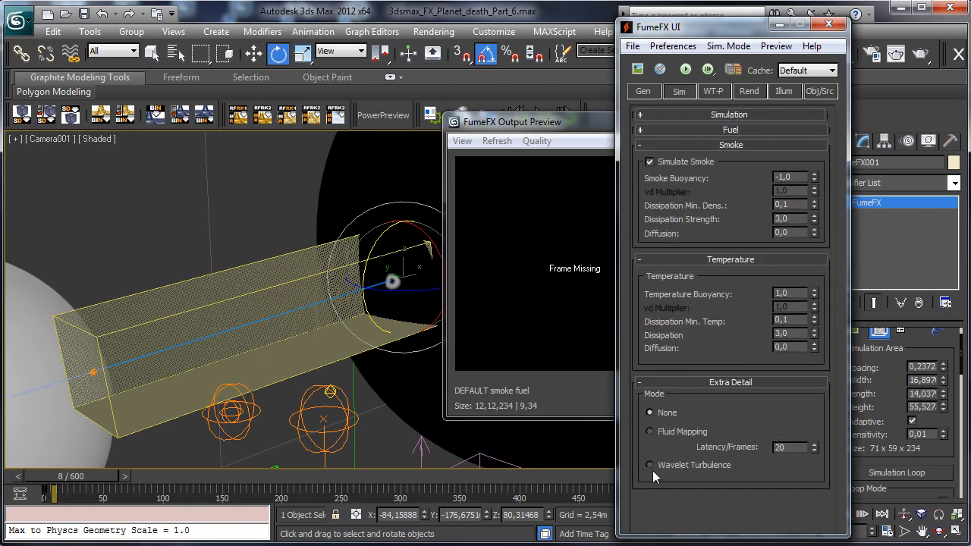
Run the default FumeFX simulation, cancel it at about frame 164 and return to frame 0
click(644, 92)
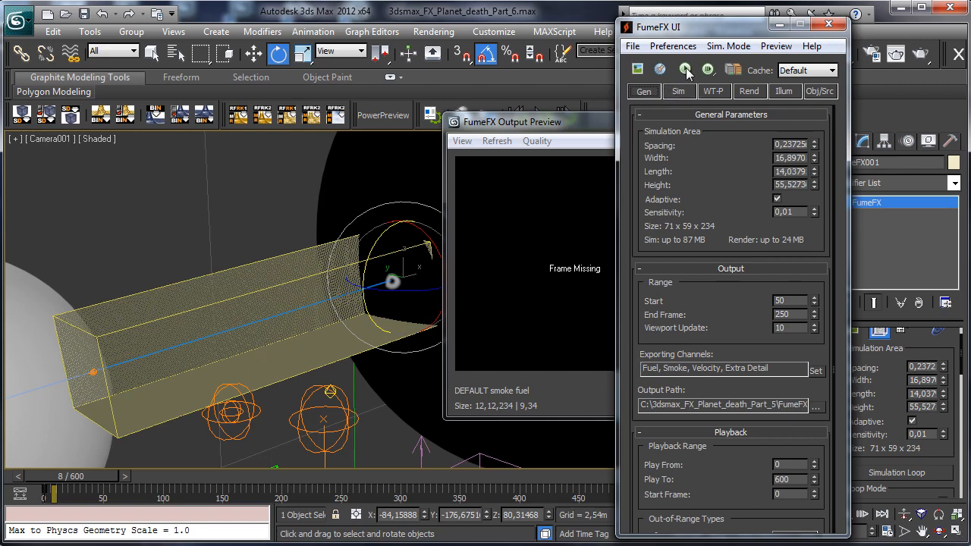
click(685, 69)
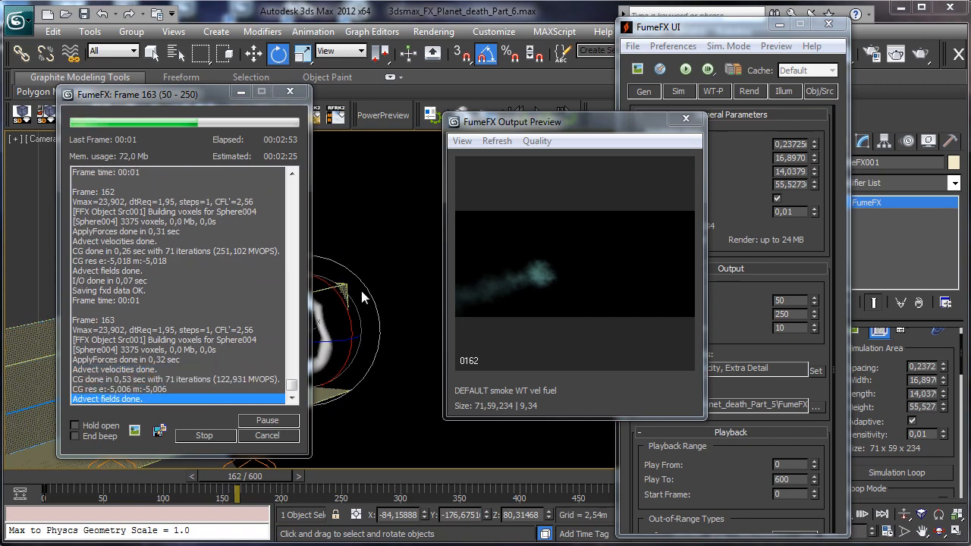
click(268, 434)
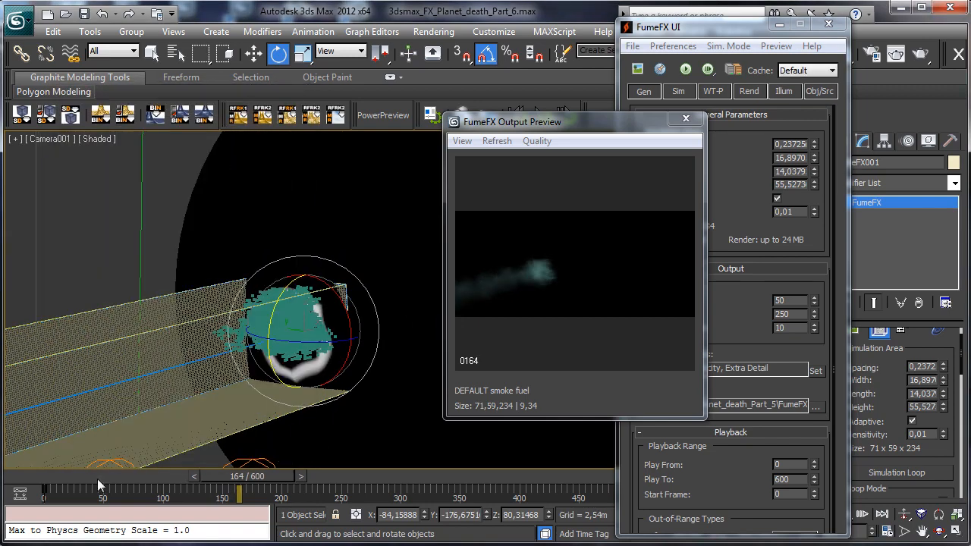
click(59, 479)
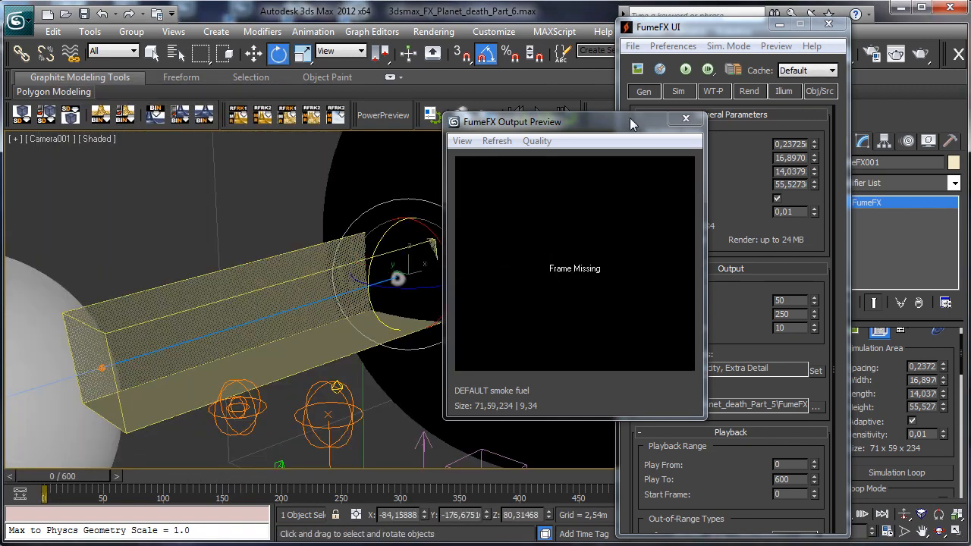
Move the output preview aside and switch the FumeFX simulation mode to Wavelet
drag(630, 124, 500, 117)
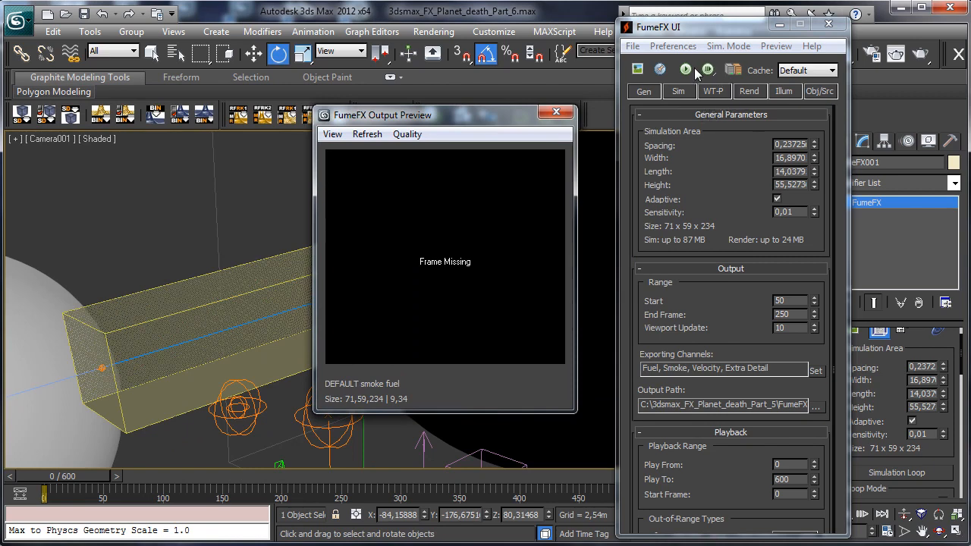
click(726, 46)
click(686, 98)
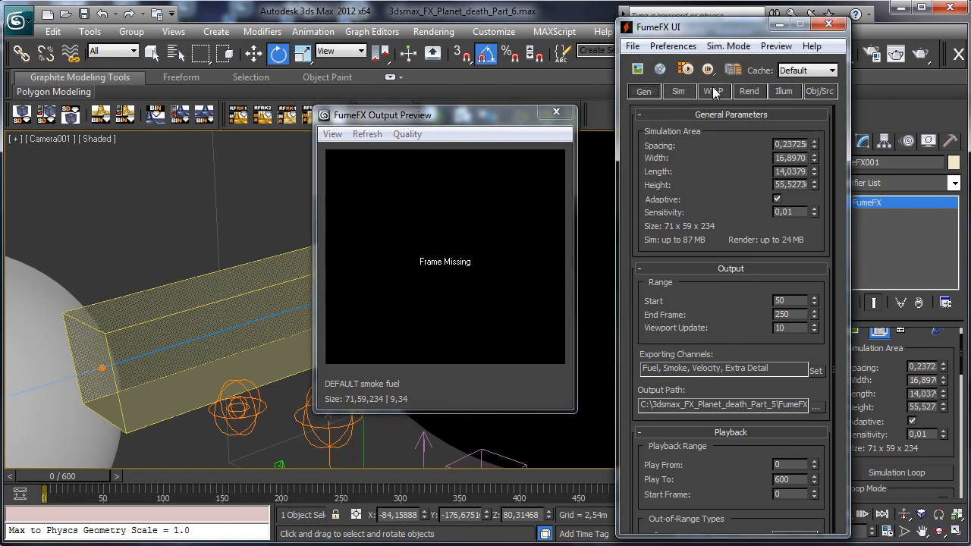
Set the wavelet turbulence Strength to 2.5 for both Fire and Smoke
click(713, 91)
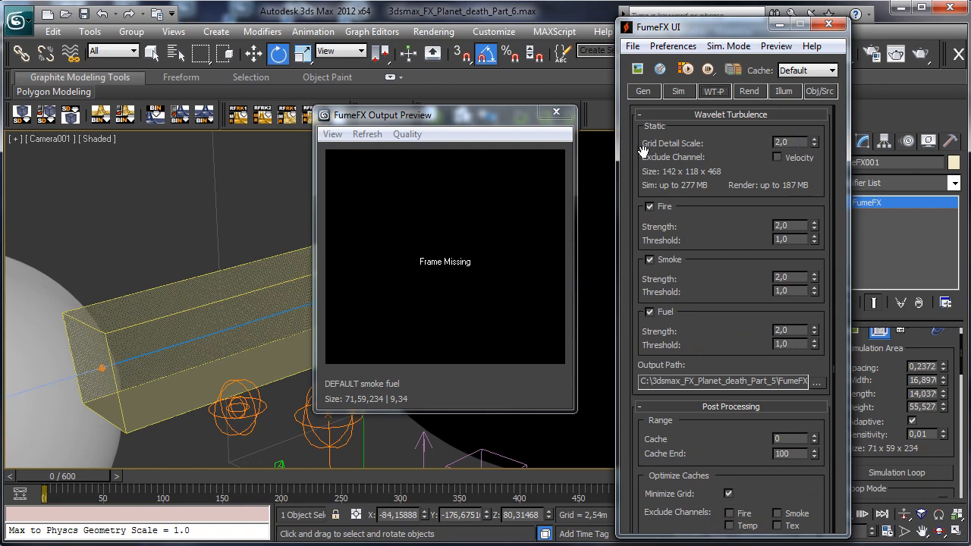
double_click(796, 279)
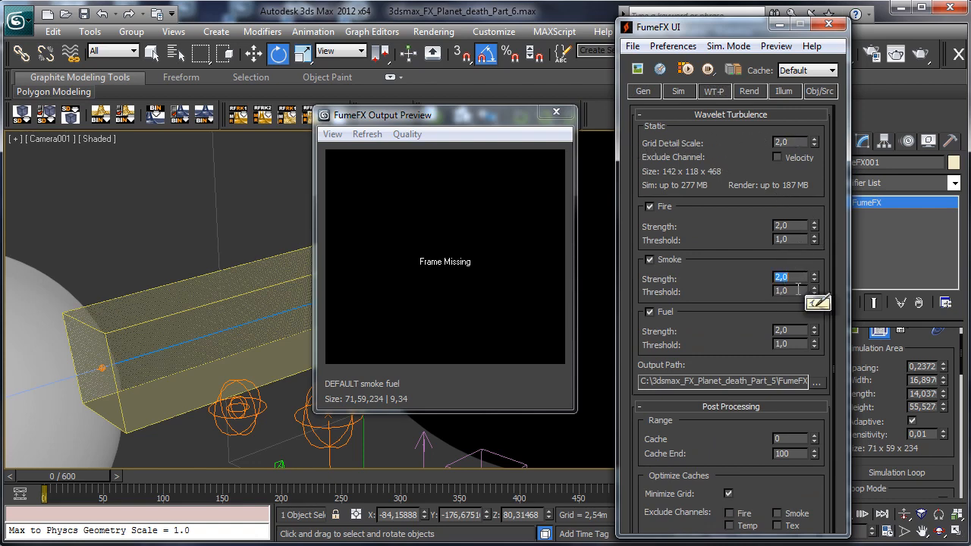
click(801, 227)
key(BackSpace)
text(5)
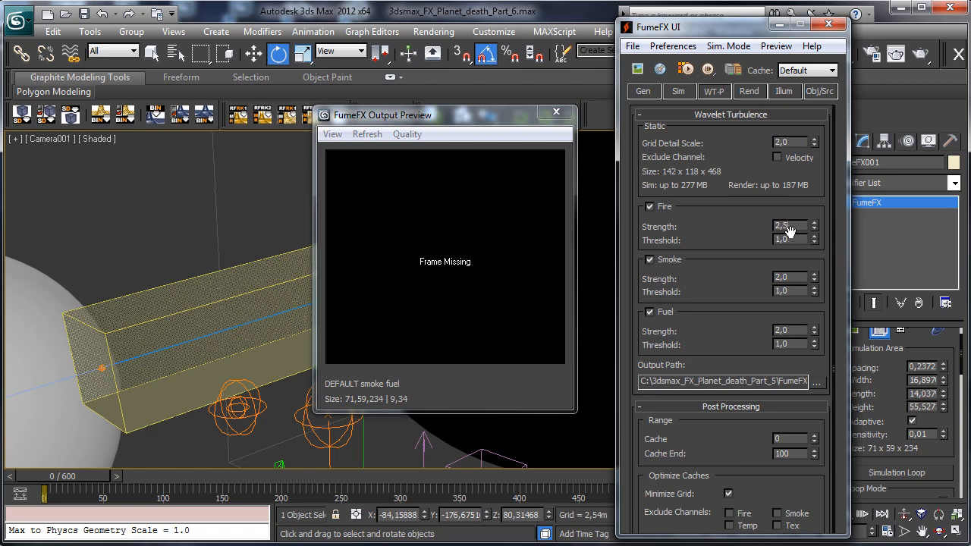
click(792, 276)
key(BackSpace)
text(5)
key(Return)
Run the wavelet simulation, cancel it at about frame 130 and scrub to frame 69
click(685, 69)
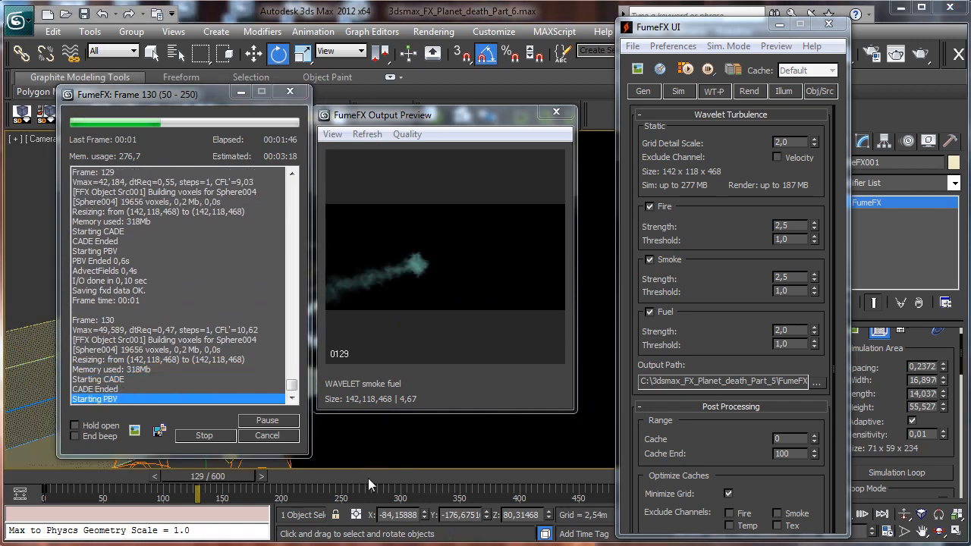
click(267, 436)
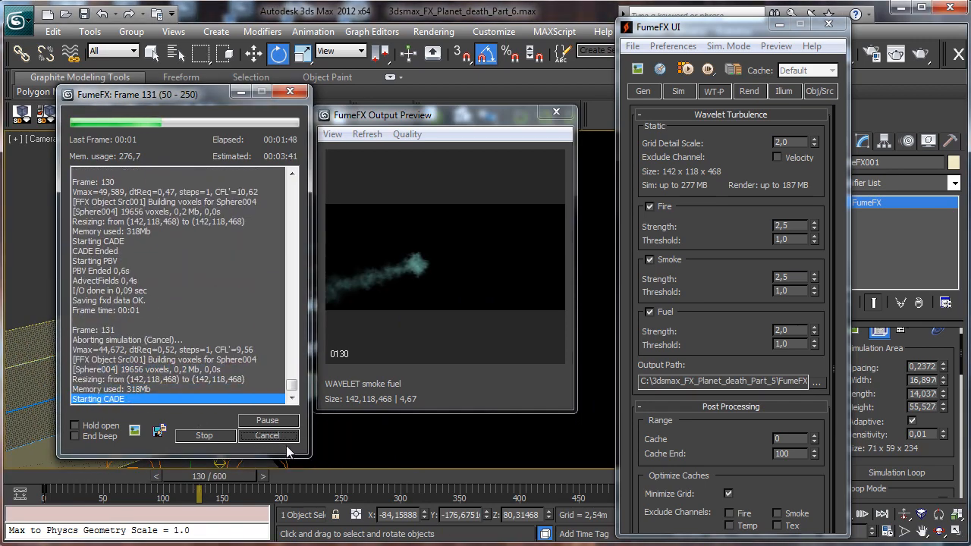
mouse_move(140, 482)
mouse_down()
mouse_move(68, 482)
mouse_move(145, 480)
mouse_up()
key(e)
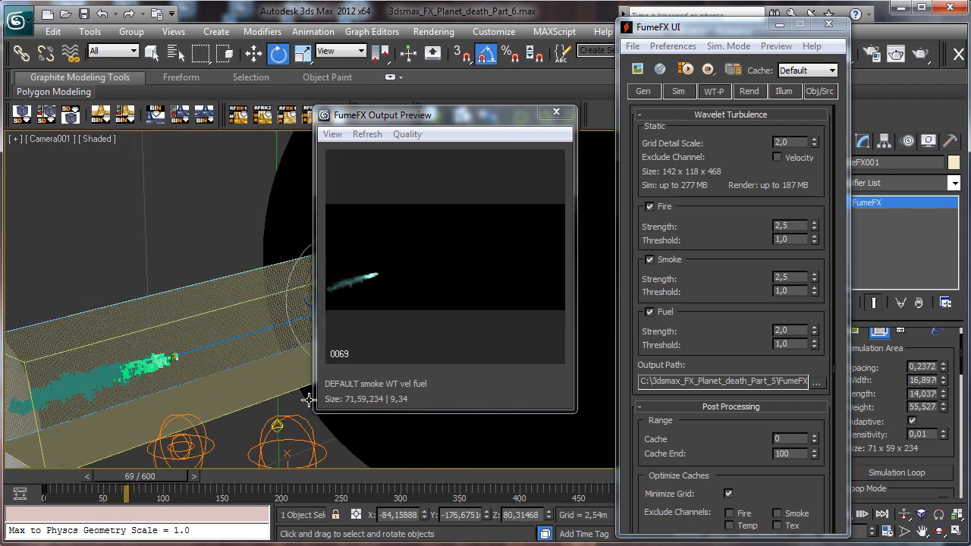
Switch the FumeFX cache to Wavelet and render the Camera001 view at frame 69
click(814, 71)
click(804, 95)
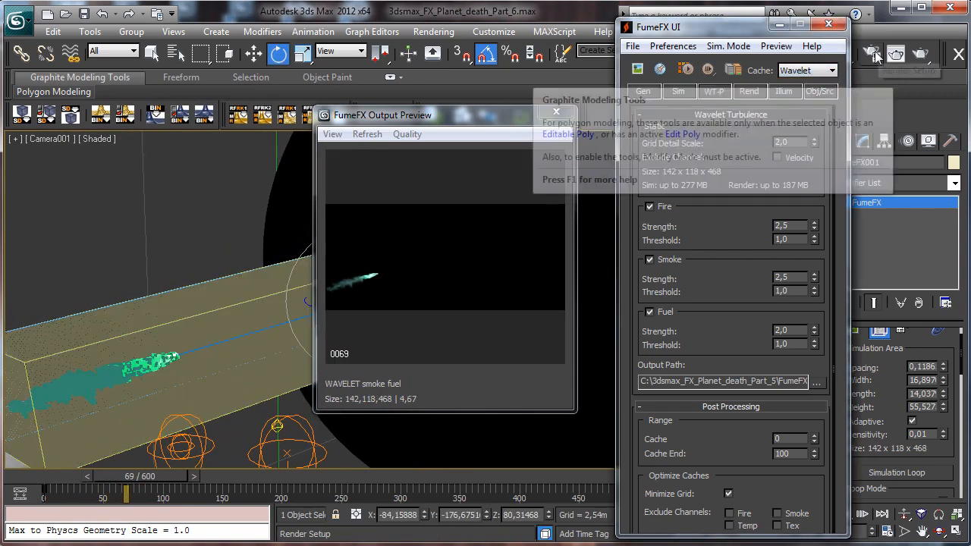
click(873, 55)
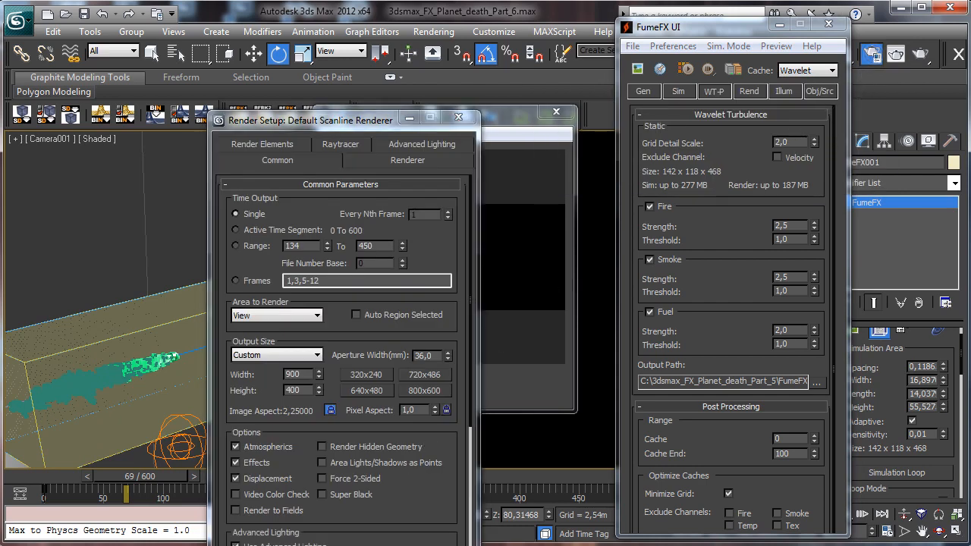
click(896, 54)
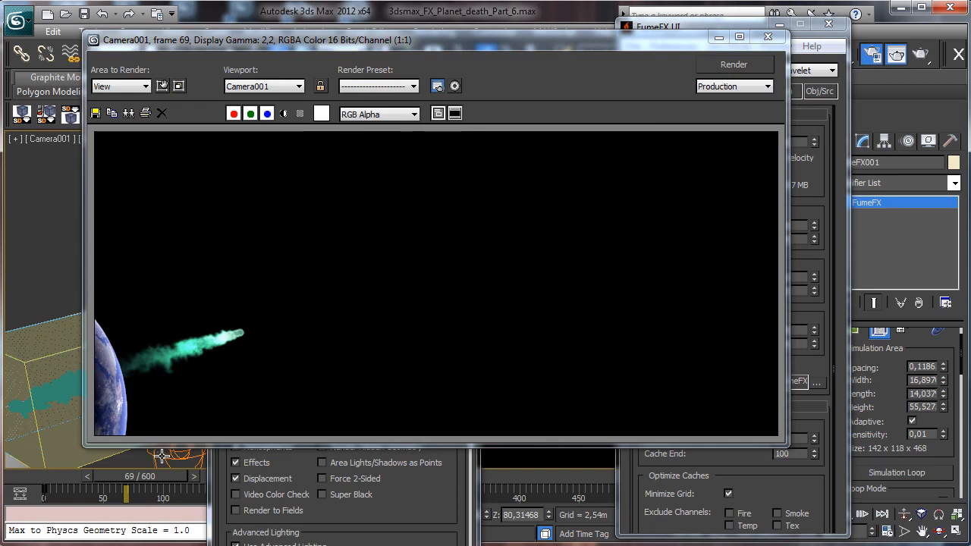
Render the Camera001 view at frames 110, 129 and 92 to check the wavelet detail
drag(154, 473, 203, 476)
key(shift+q)
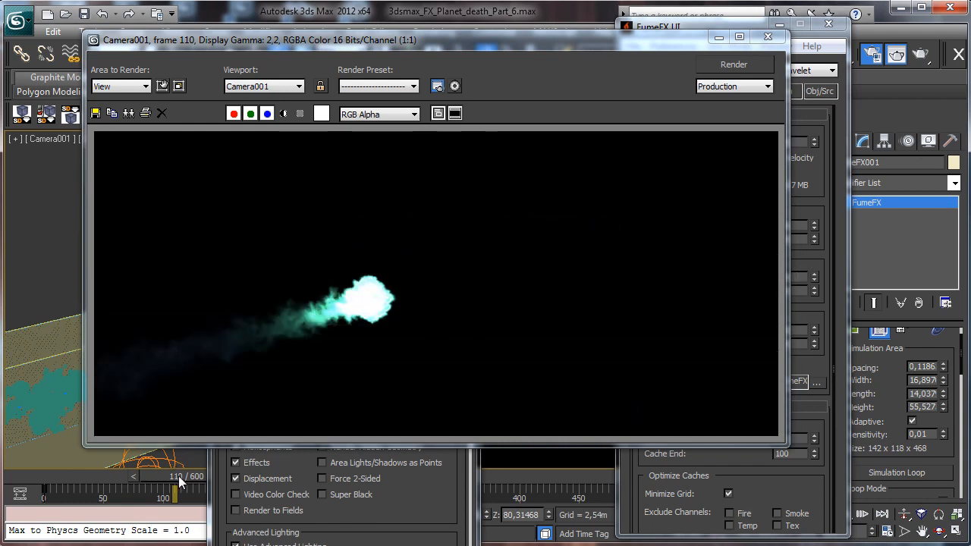
drag(180, 481, 203, 479)
key(shift+q)
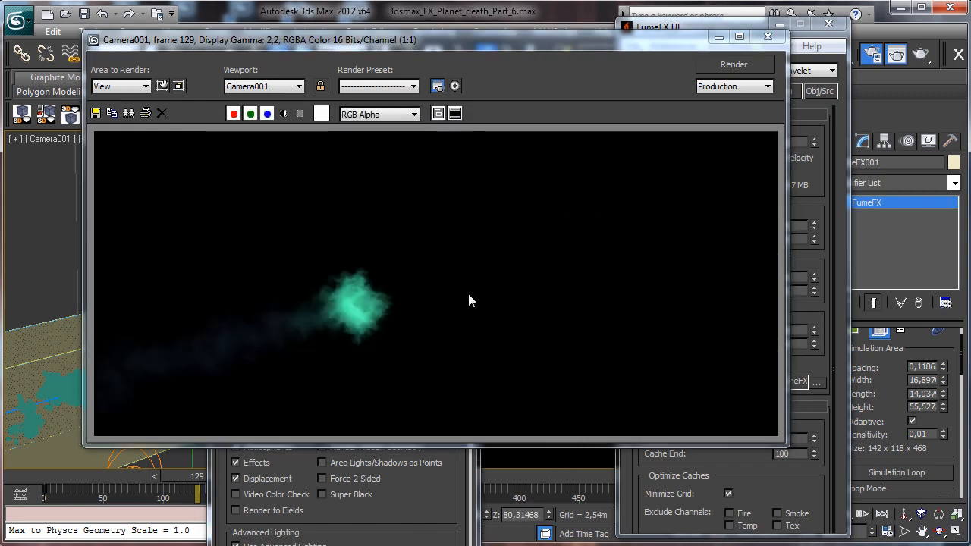
drag(179, 476, 159, 471)
key(shift+q)
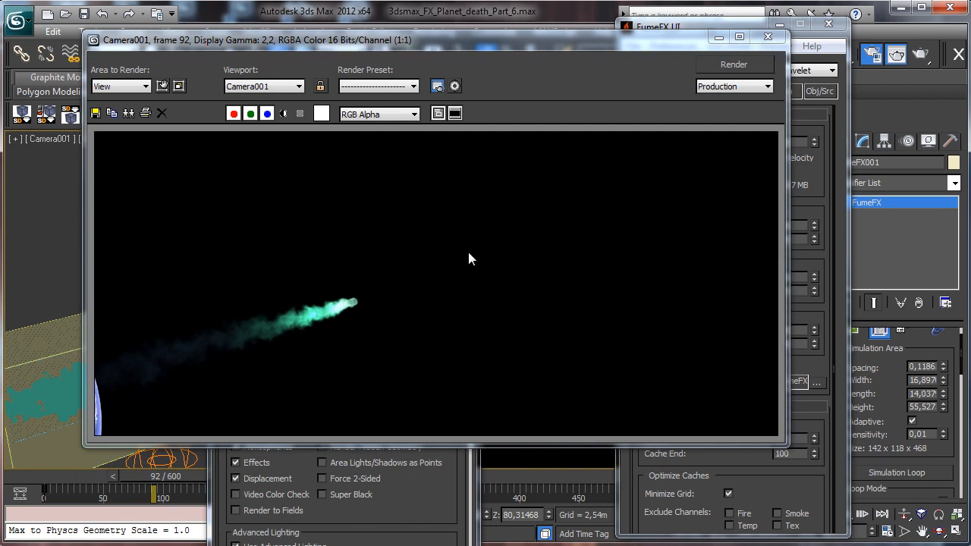
Close the render and FumeFX preview windows, scrub back to frame 43 and save the scene
click(718, 37)
click(409, 118)
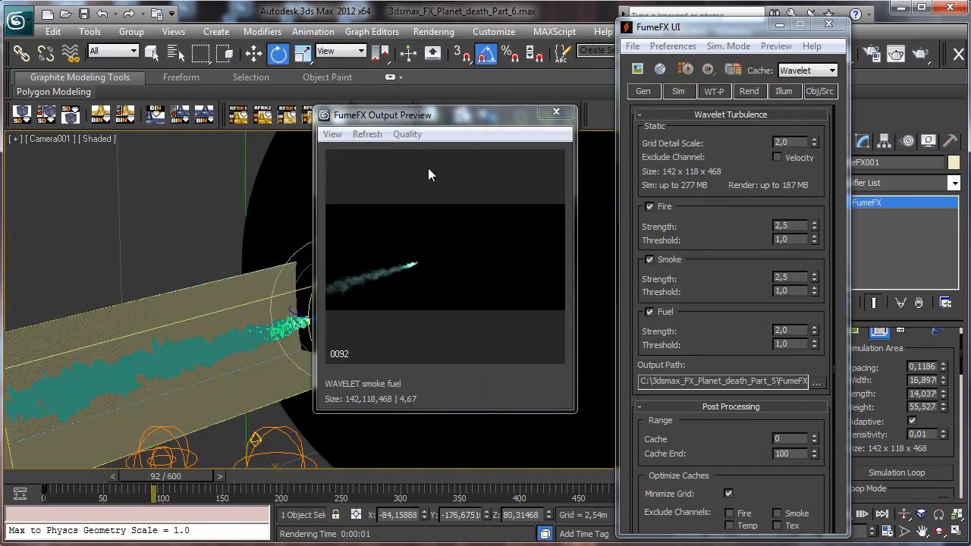
click(556, 112)
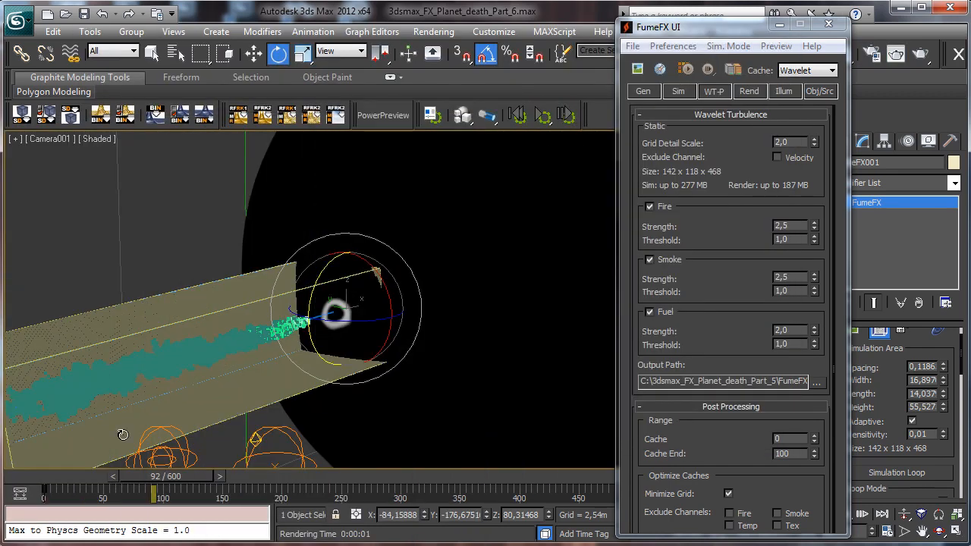
drag(119, 478, 63, 476)
click(84, 14)
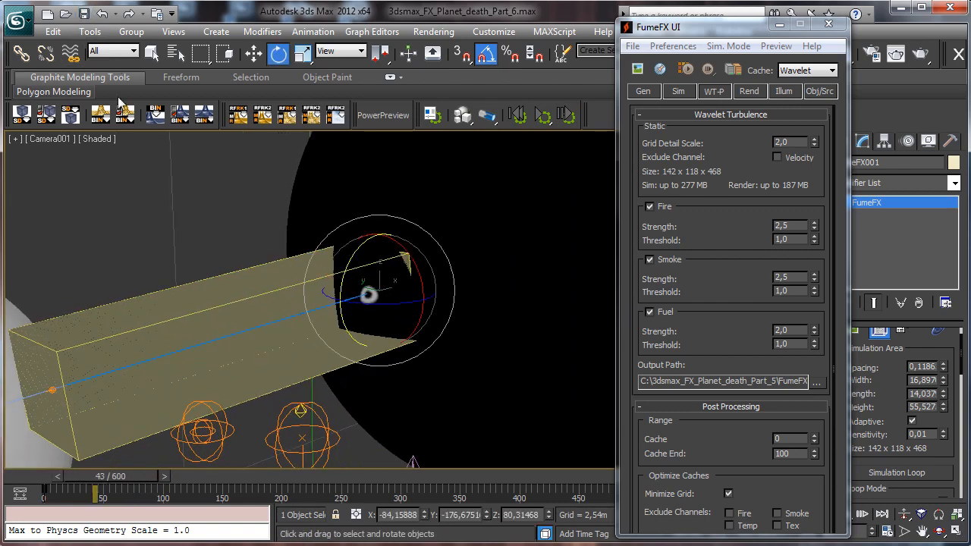
Reduce the spherical FumeFX simple source's diameter to about 0.525 m
click(820, 91)
scroll(730, 266, down, 3)
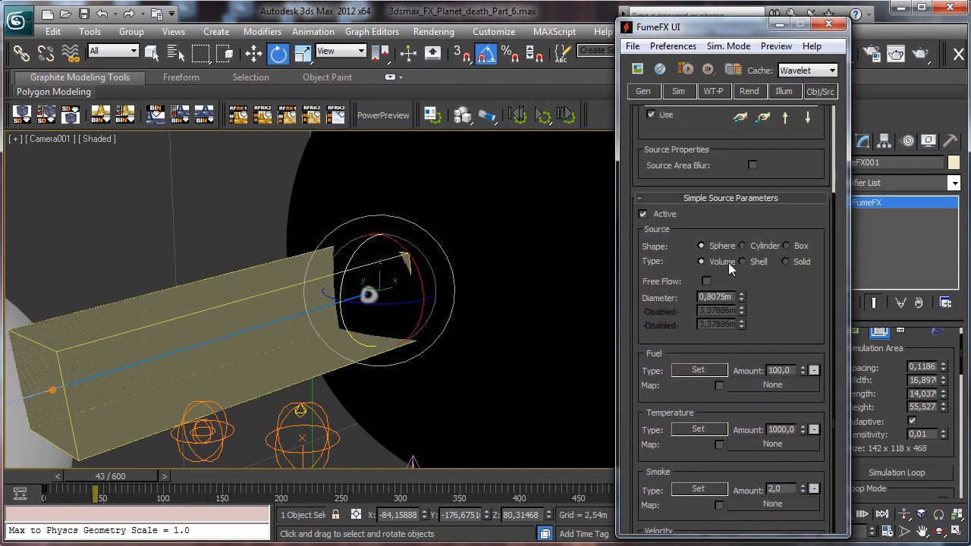
drag(741, 296, 743, 318)
Switch the FumeFX cache and simulation mode to Default, run the simulation and cancel it at frame 148
click(806, 70)
click(802, 81)
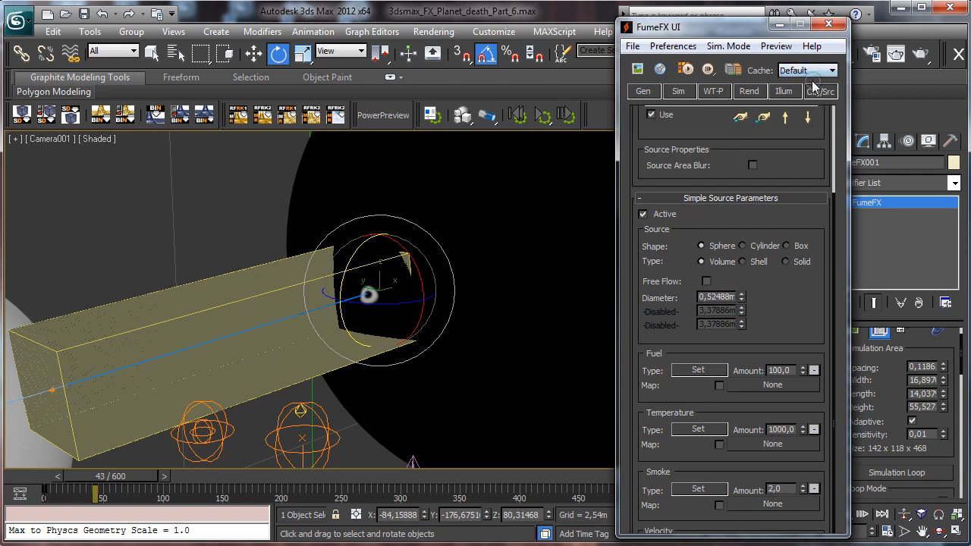
click(728, 46)
click(714, 67)
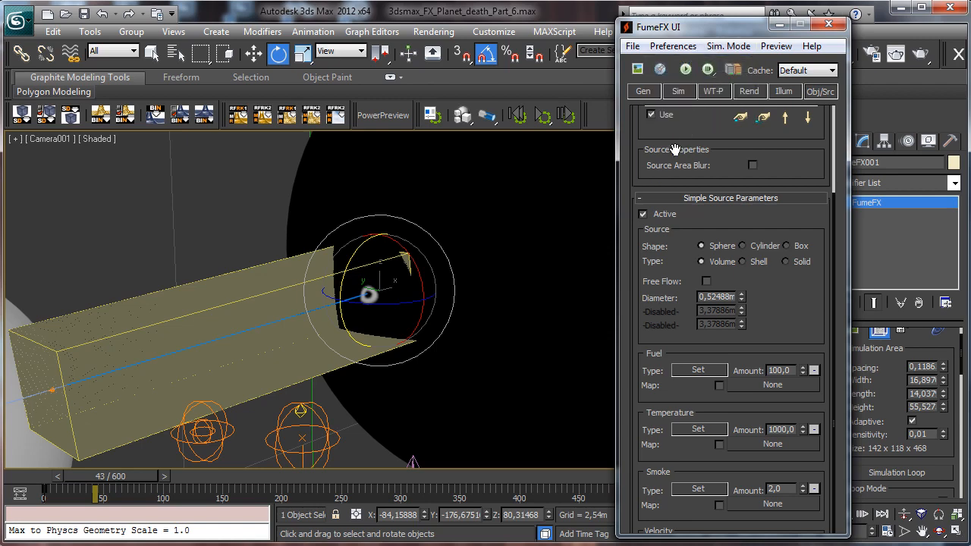
click(685, 69)
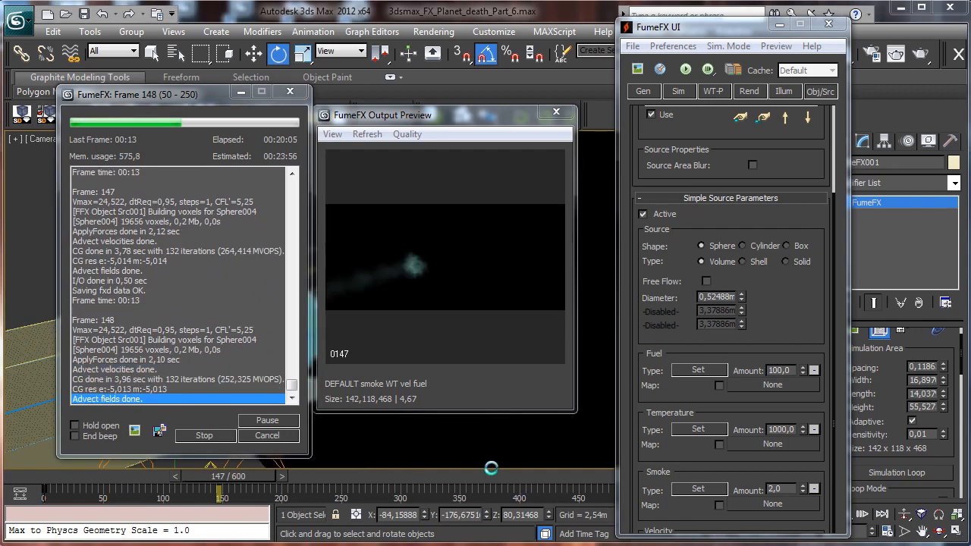
click(270, 436)
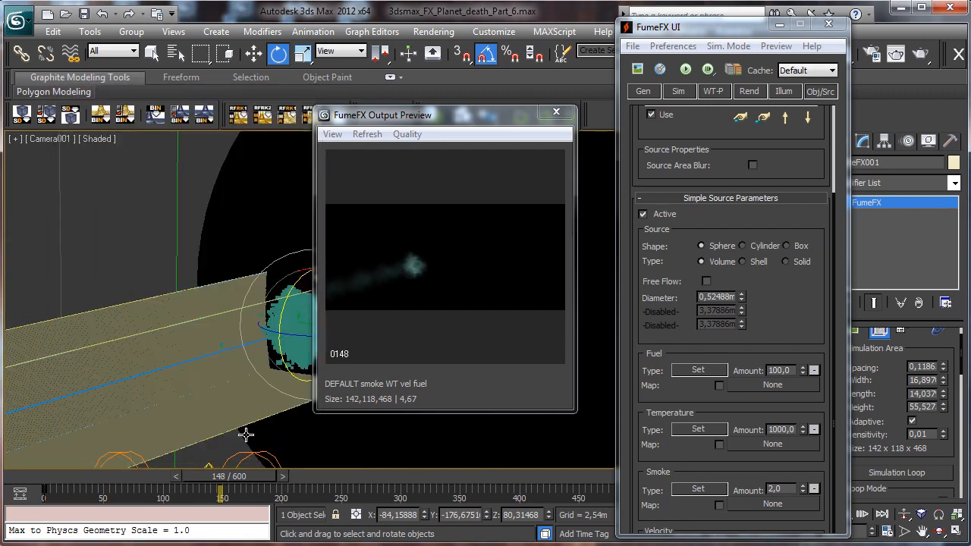
Render the Camera001 view at frames 75, 99 and 119 to check the trail and explosion burst
drag(118, 474, 150, 471)
key(e)
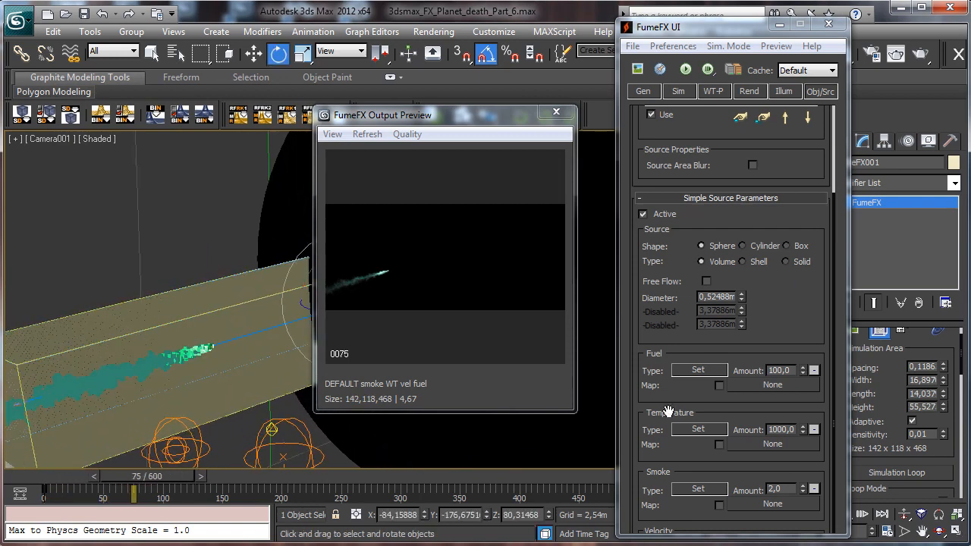
click(925, 54)
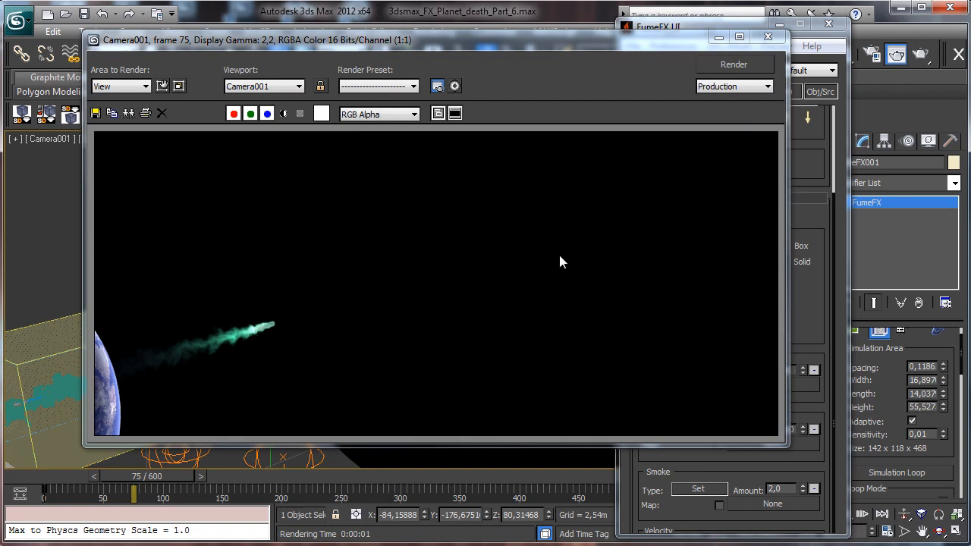
drag(651, 42, 918, 119)
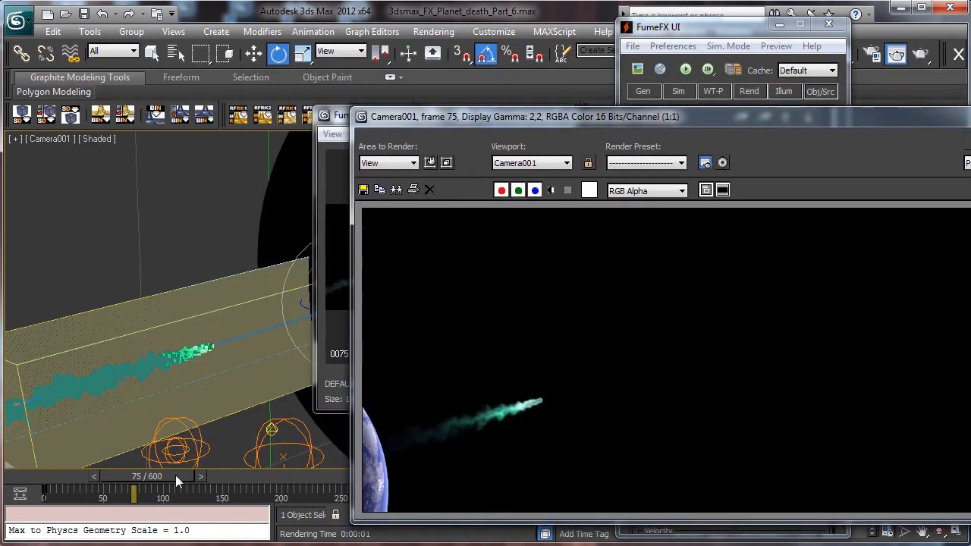
drag(175, 475, 205, 472)
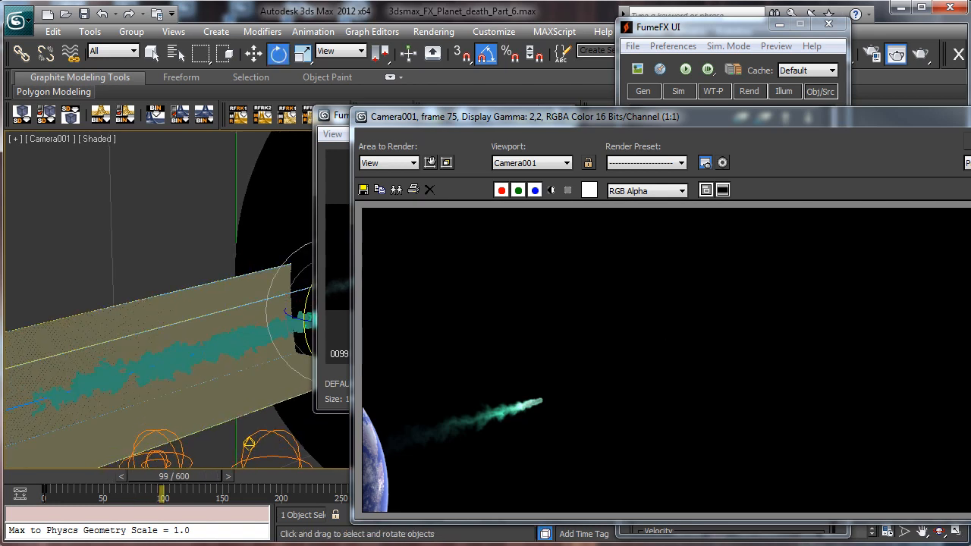
key(shift+q)
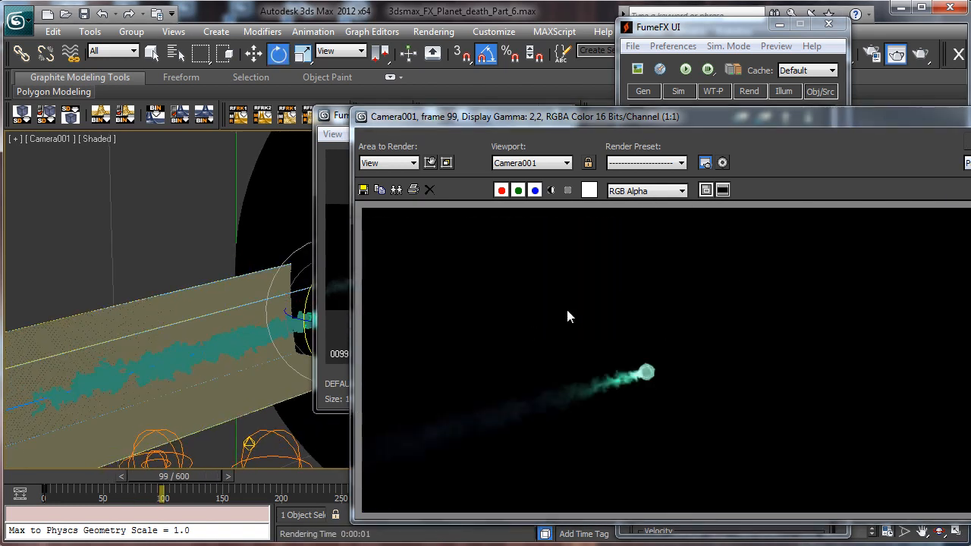
shift+drag(181, 476, 200, 474)
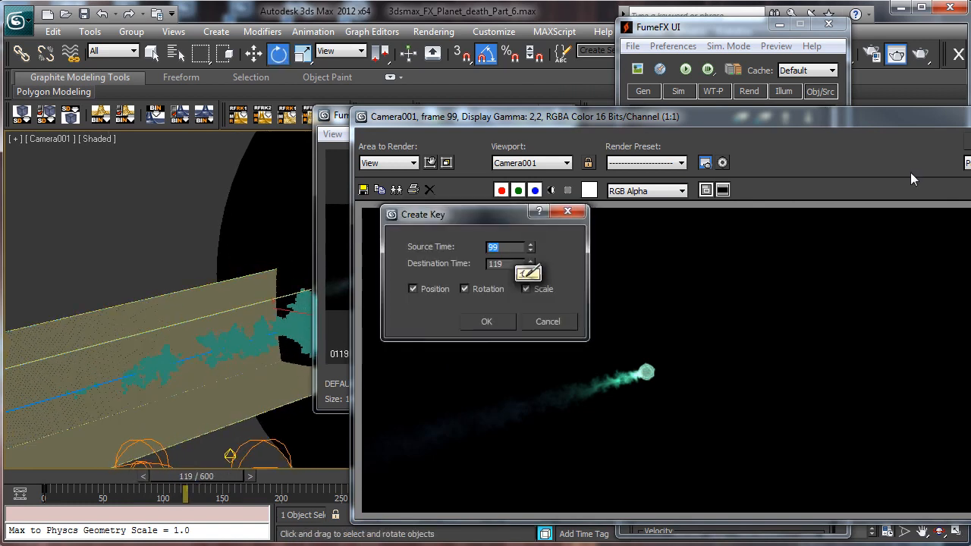
click(546, 322)
click(967, 163)
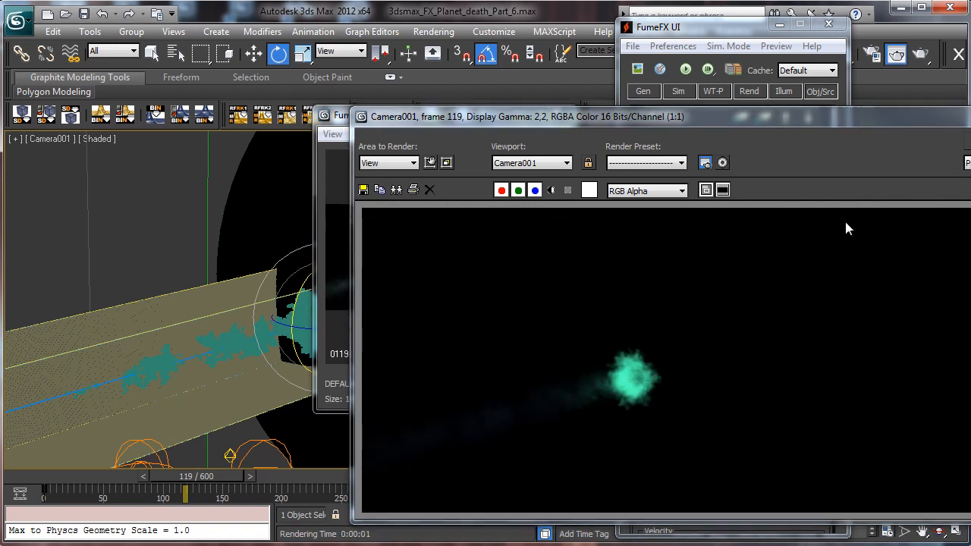
Advance to frame 125, render the Camera001 view and inspect the explosion in the alpha channel
click(250, 474)
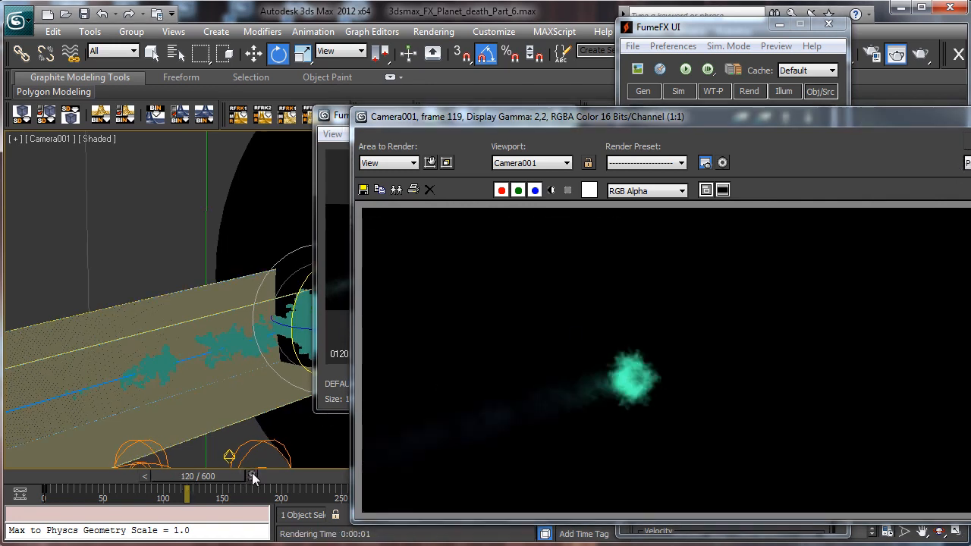
click(252, 473)
click(253, 472)
drag(351, 108, 53, 33)
click(254, 477)
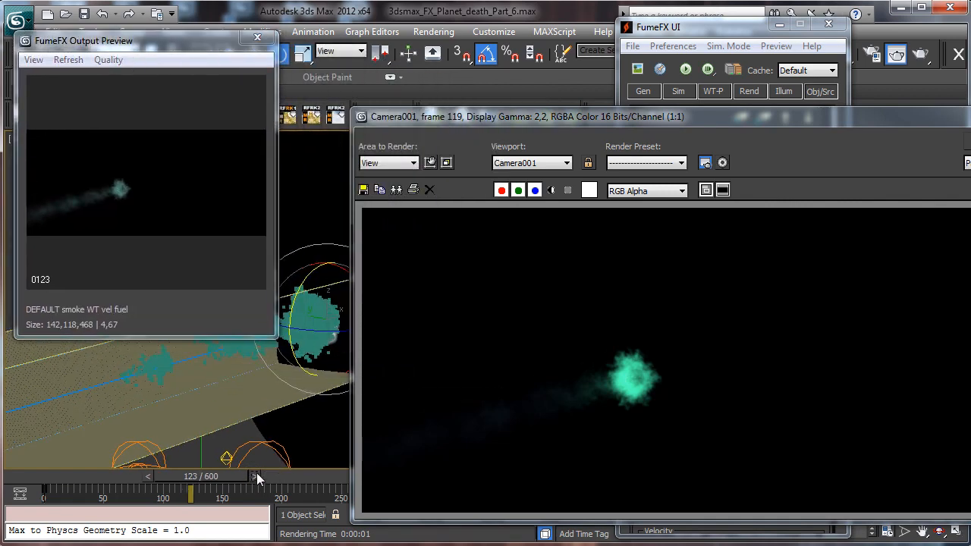
click(255, 475)
click(255, 474)
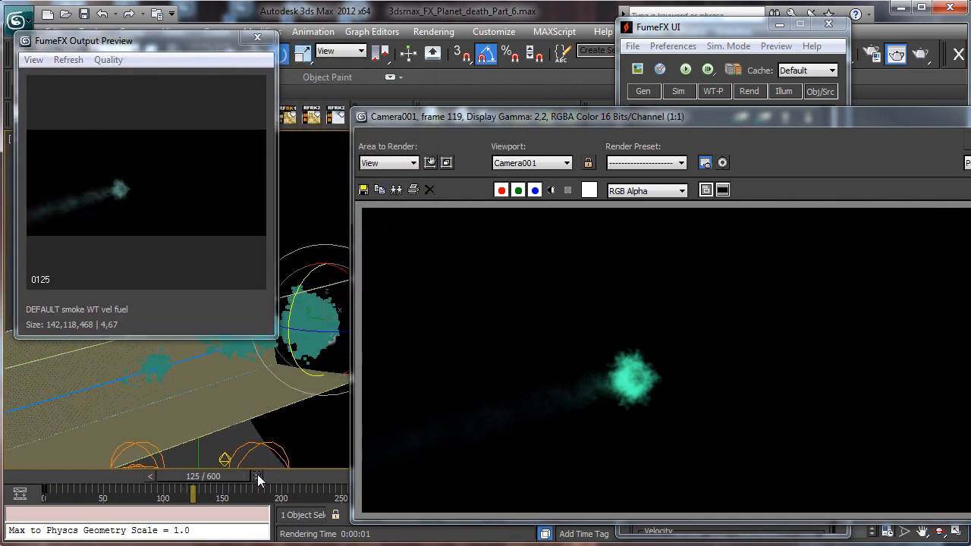
click(967, 162)
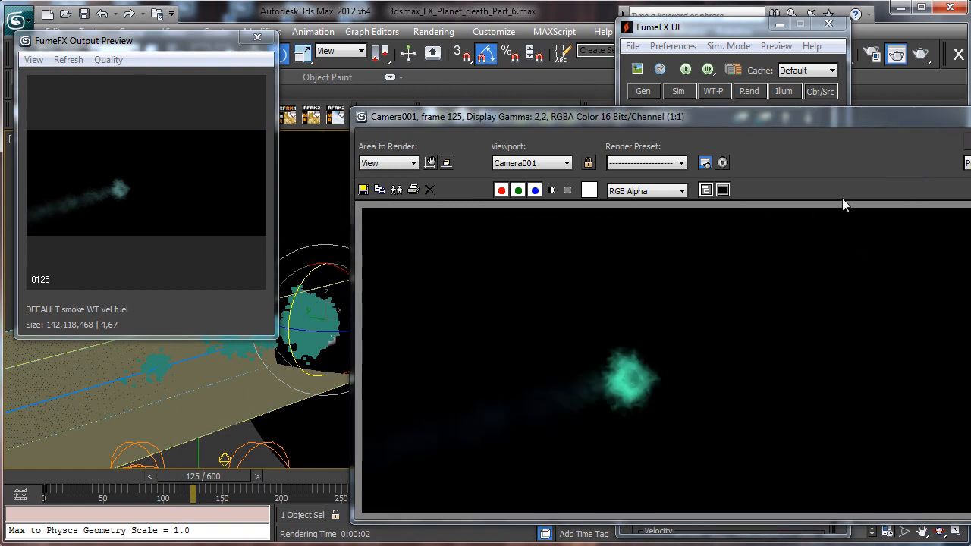
click(552, 190)
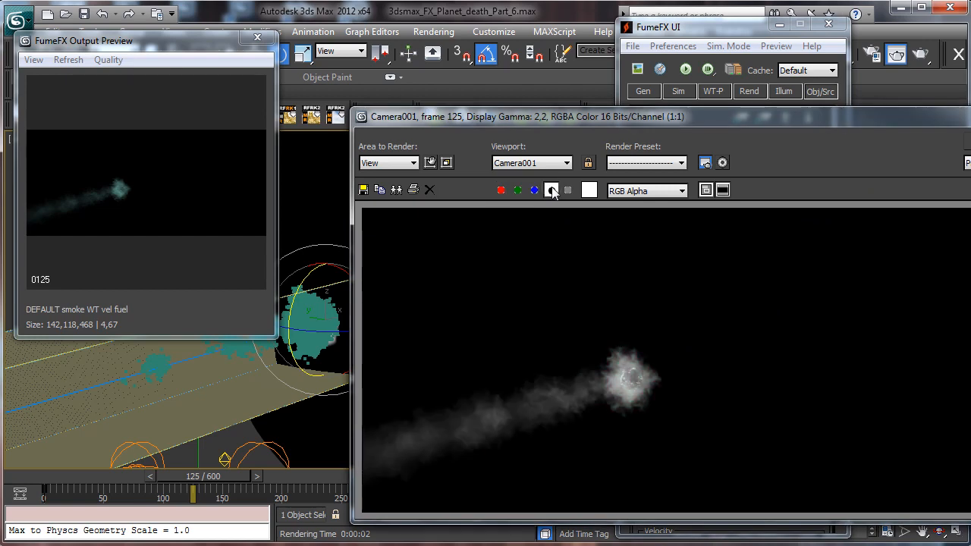
click(551, 189)
click(549, 189)
Set the FumeFX Extra Detail mode to None, close the output preview and save the scene
click(751, 78)
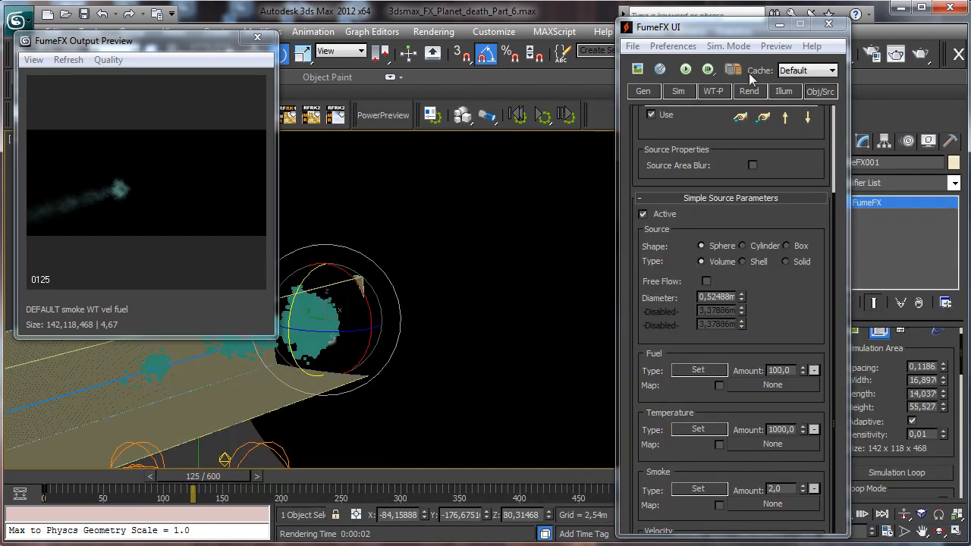
click(678, 92)
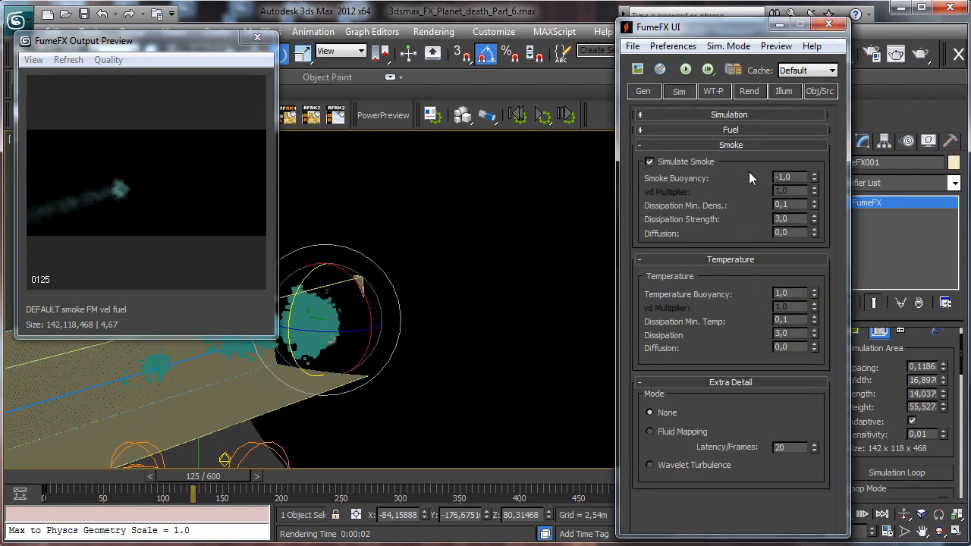
click(191, 40)
click(256, 38)
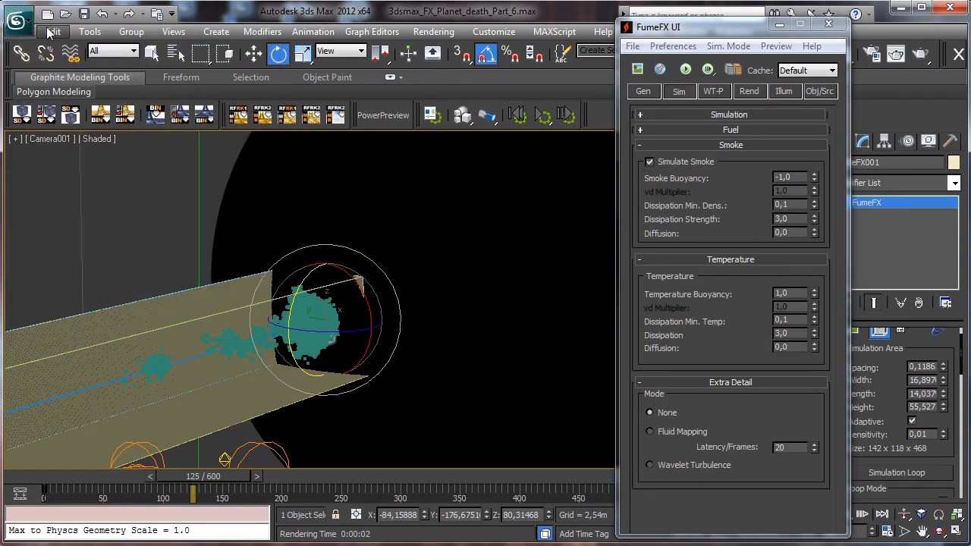
click(84, 14)
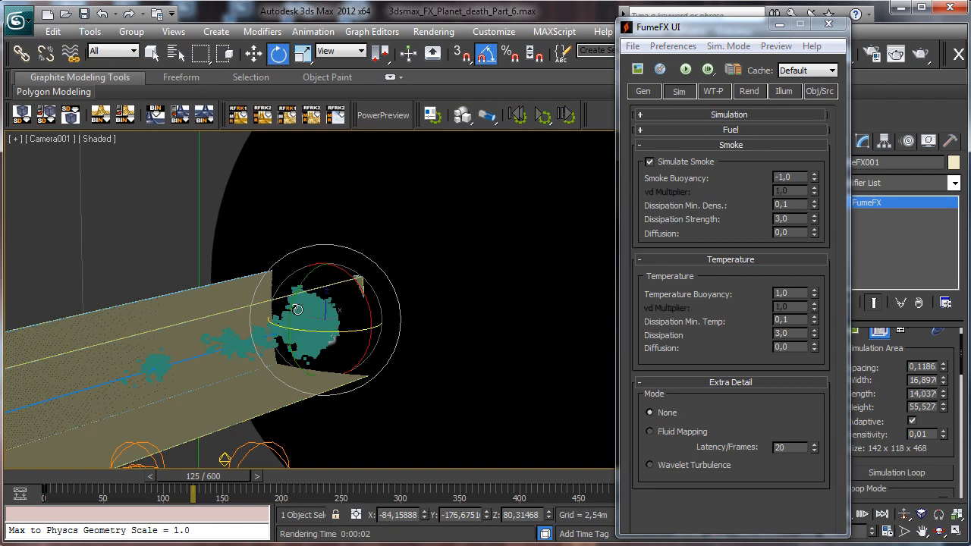
Return to frame 0, close the FumeFX settings and delete the FumeFX container
click(34, 489)
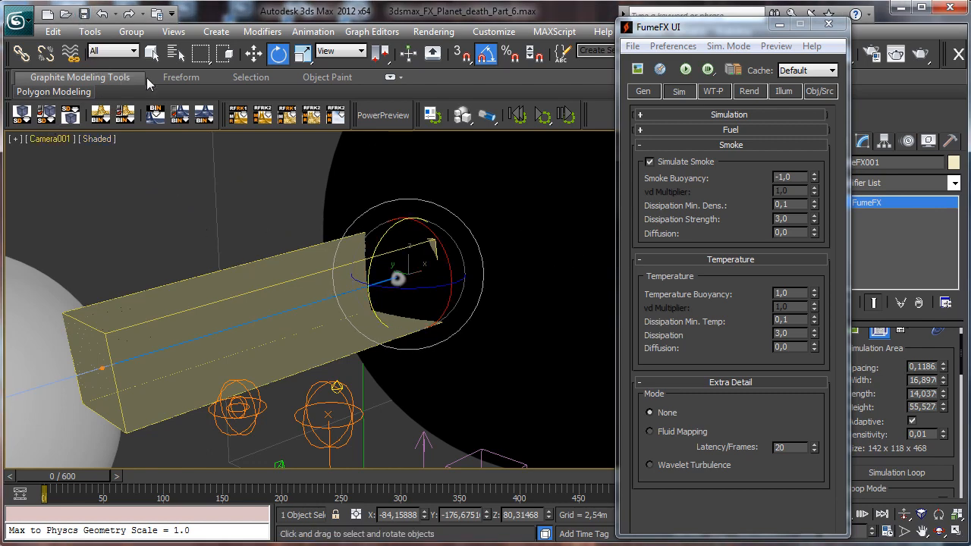
click(828, 24)
key(Delete)
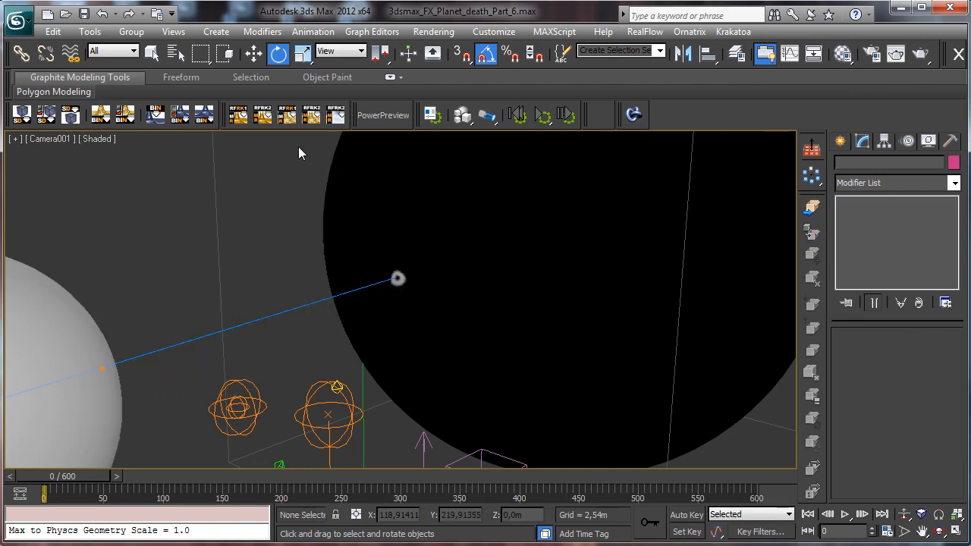
Show all four viewports, select the huge outer star sphere in the top view and make it renderable
click(954, 533)
click(329, 251)
click(904, 515)
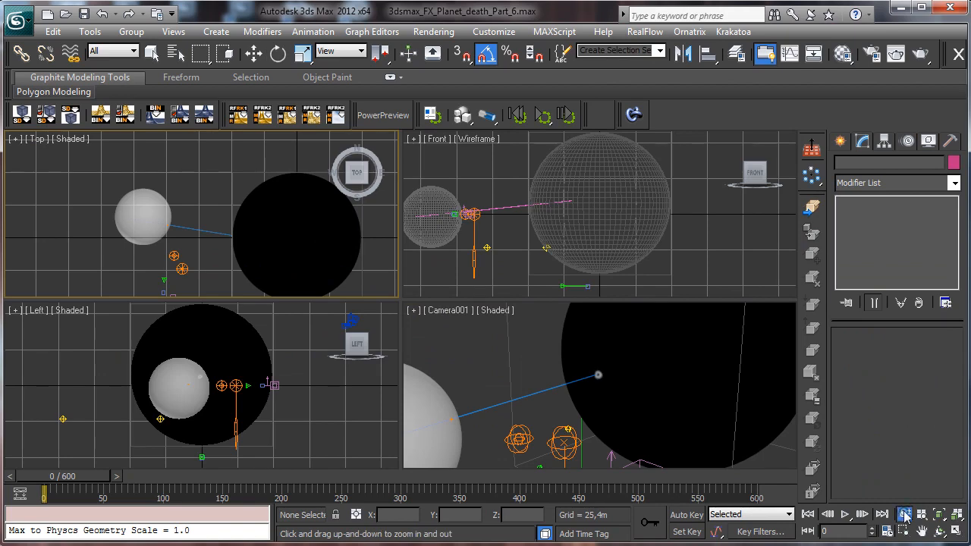
drag(223, 195, 292, 477)
click(150, 53)
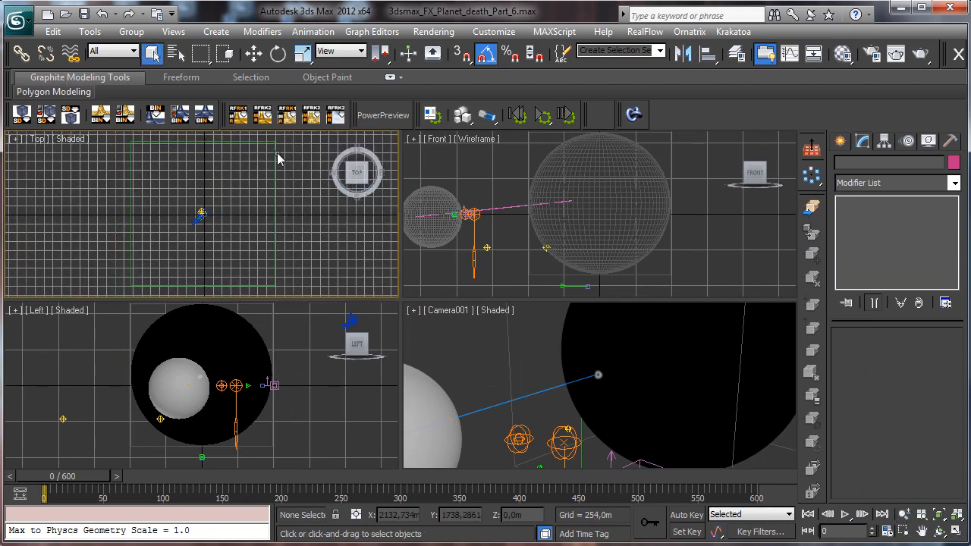
click(277, 156)
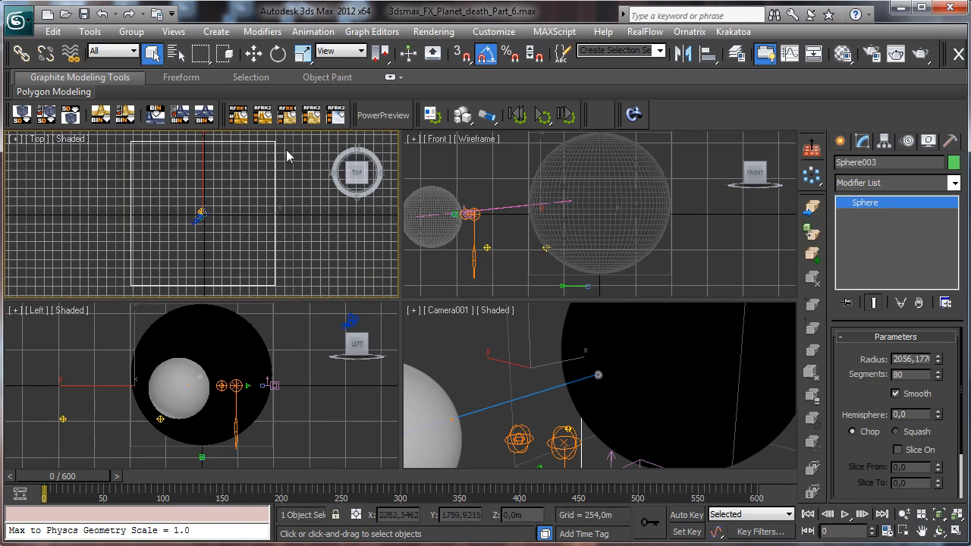
right_click(267, 189)
click(334, 270)
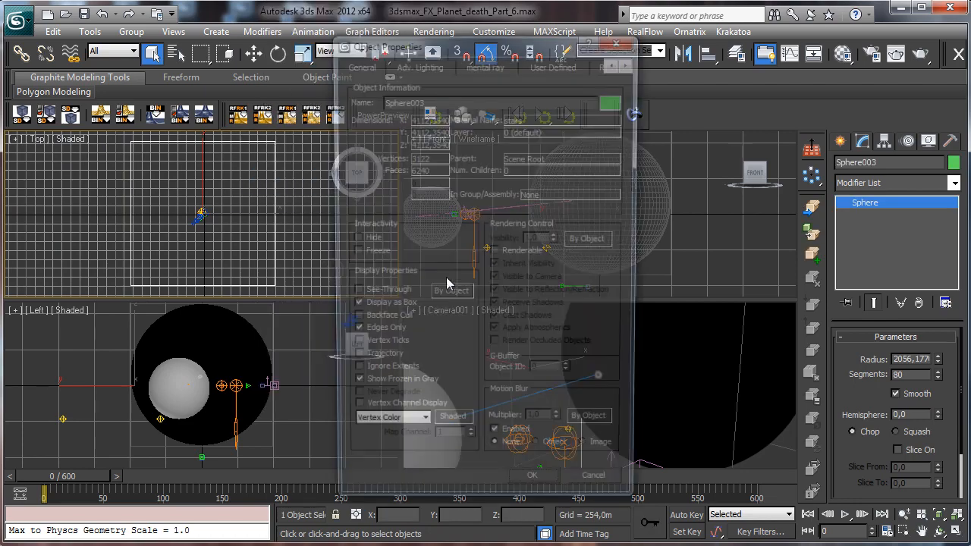
click(534, 492)
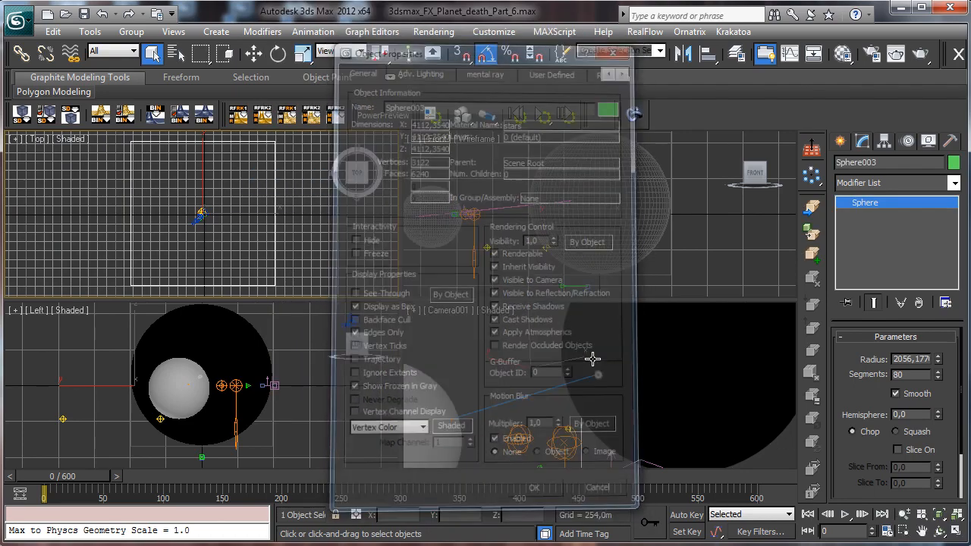
Render the Camera001 view at frame 0 to check the starry background, and close the render windows
click(868, 56)
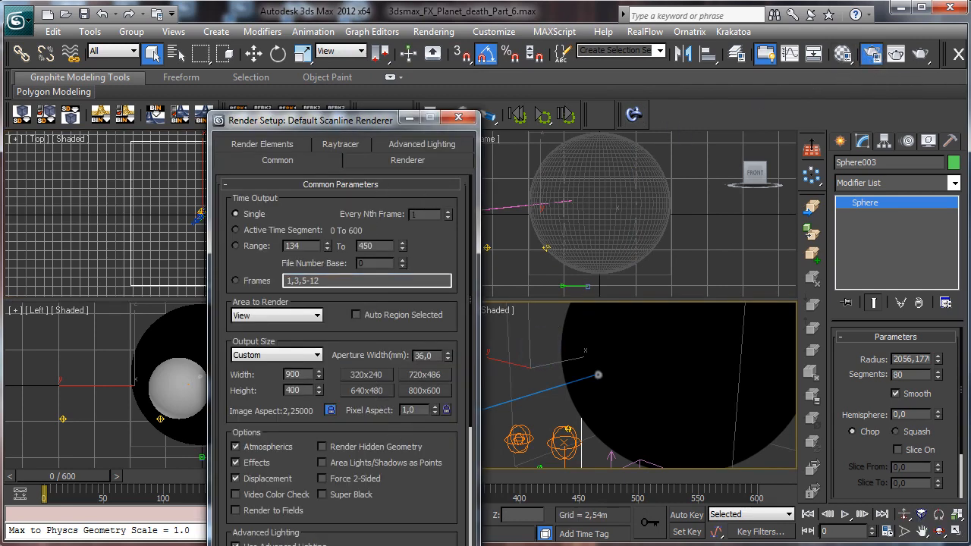
key(shift+q)
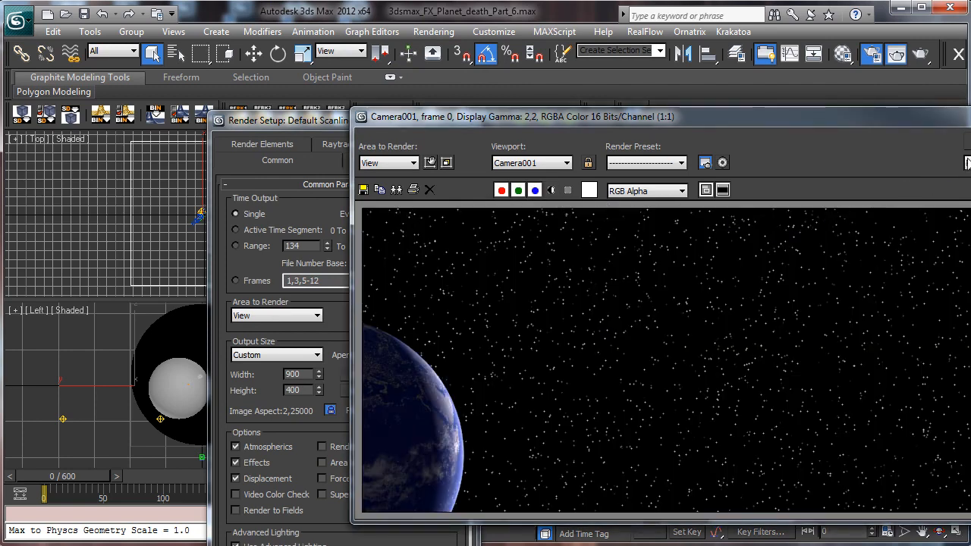
click(970, 117)
click(410, 118)
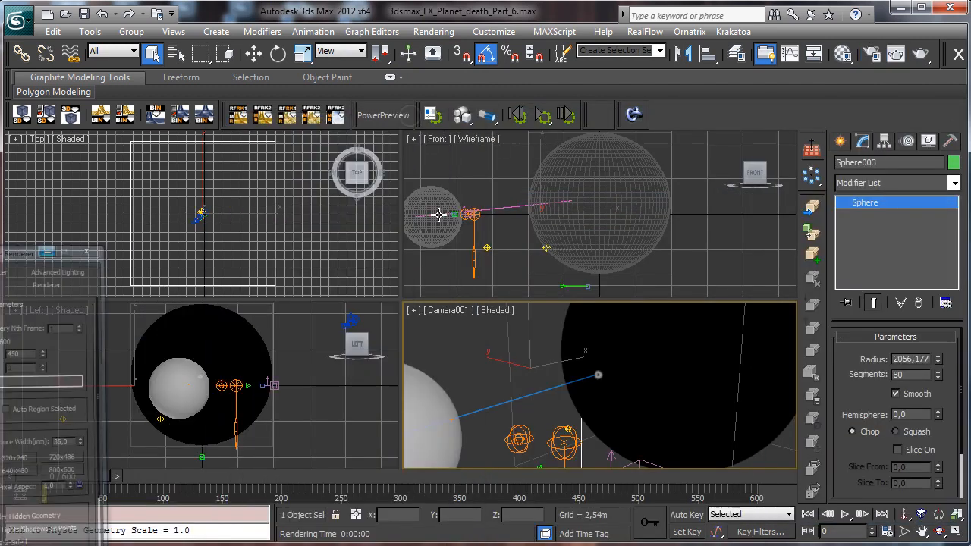
Select the smaller Earth sphere in the front view and turn off Renderable in its Object Properties
click(428, 204)
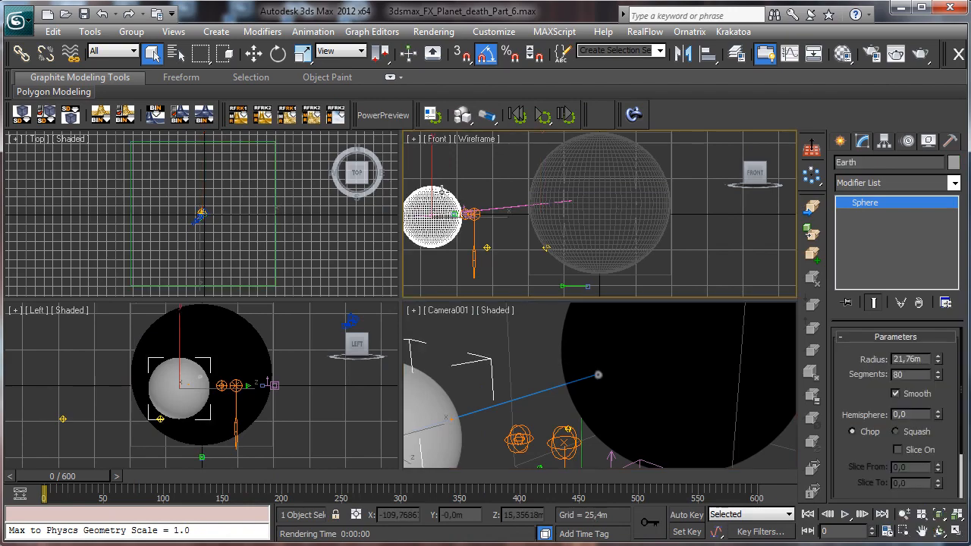
right_click(431, 195)
click(493, 287)
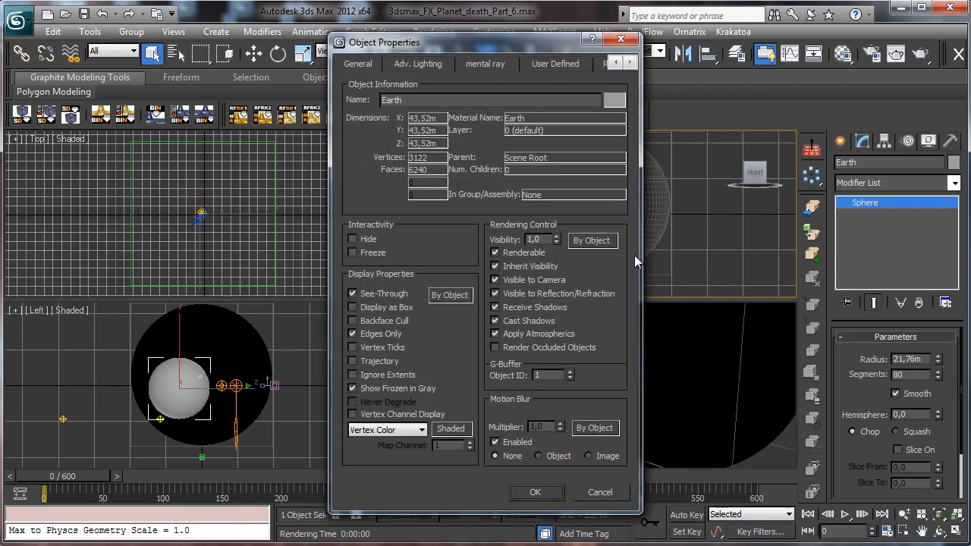
click(535, 252)
click(535, 492)
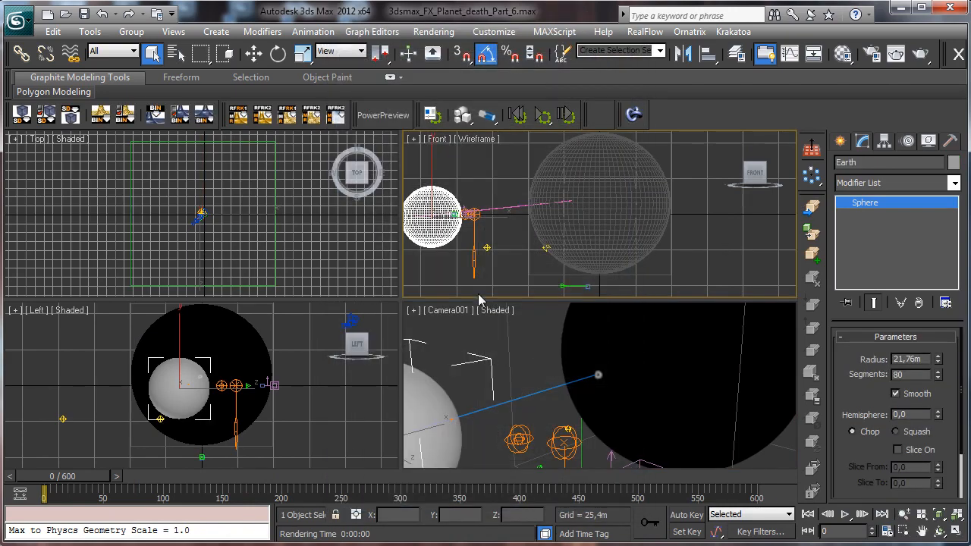
Go to frame 136 and uniformly scale the huge outer star sphere up to about 1362 percent
click(276, 228)
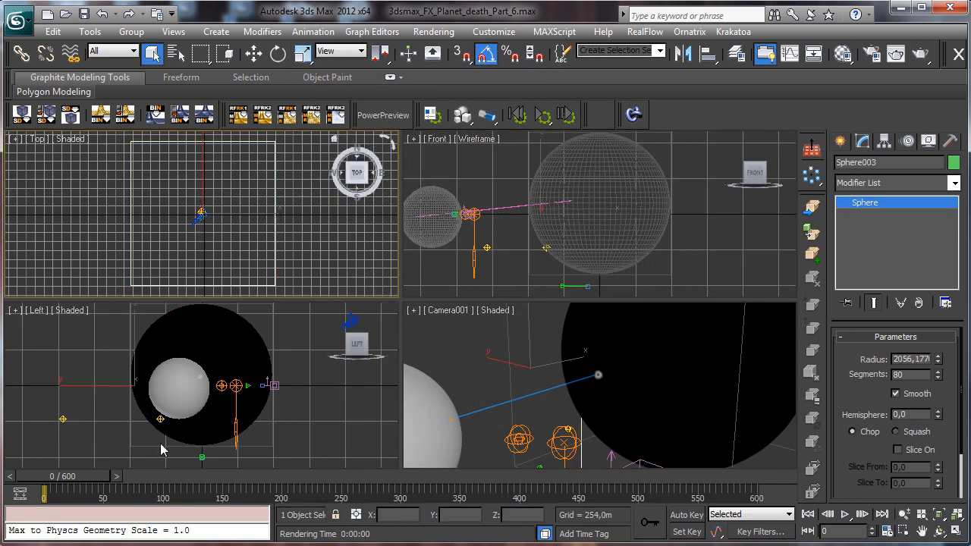
drag(82, 478, 212, 438)
click(302, 53)
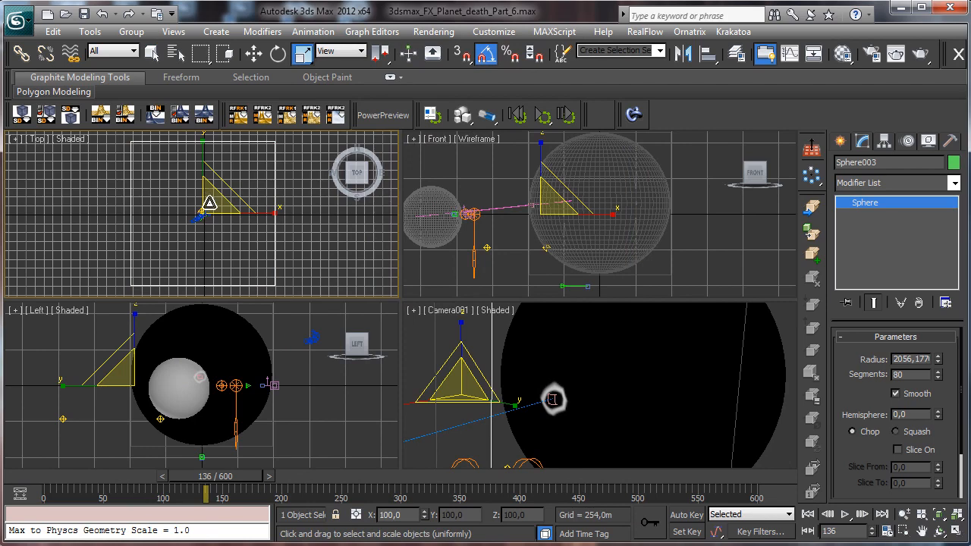
drag(403, 164, 636, 104)
drag(208, 209, 514, 121)
right_click(458, 365)
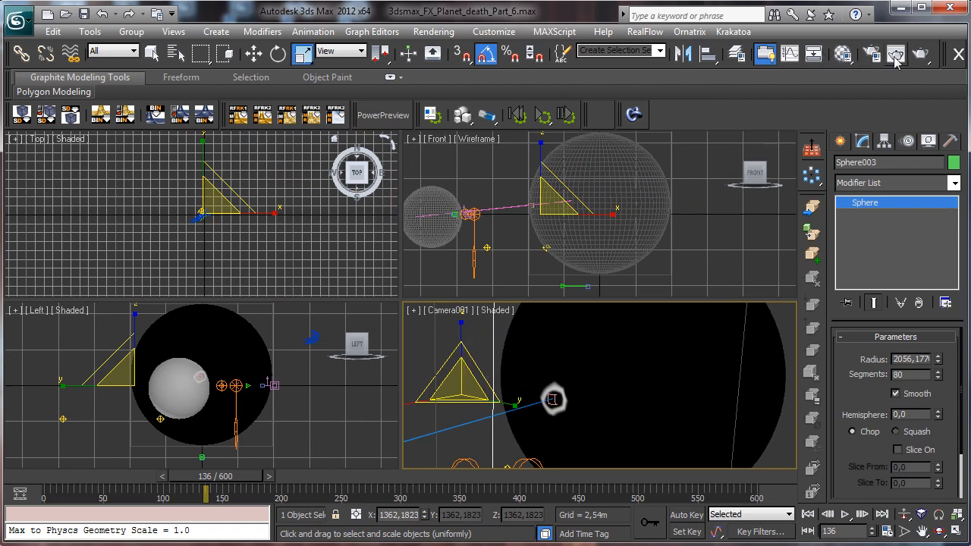
Select the large Planet sphere, restore the plain Select tool and render Camera001 at frame 136 to check the enlarged star background
click(626, 163)
right_click(634, 174)
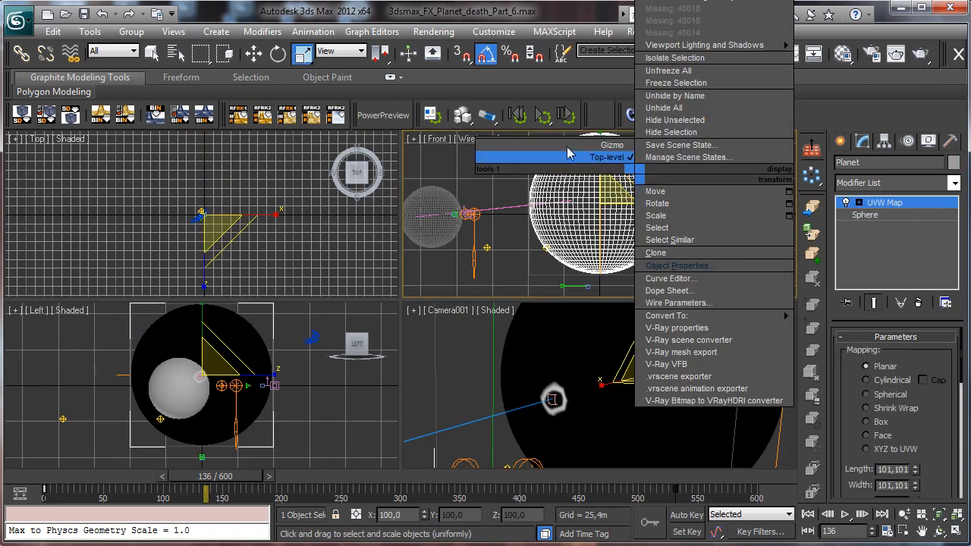
click(152, 54)
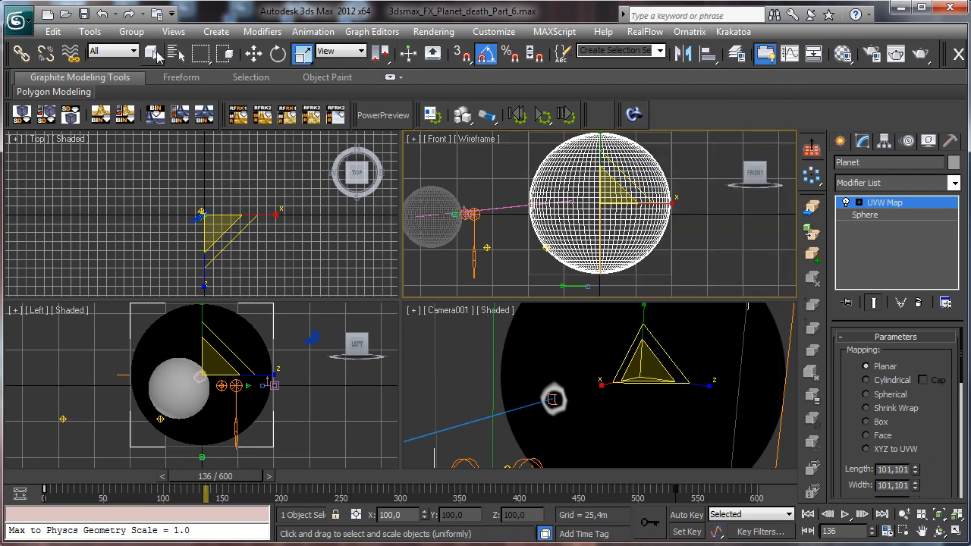
right_click(461, 369)
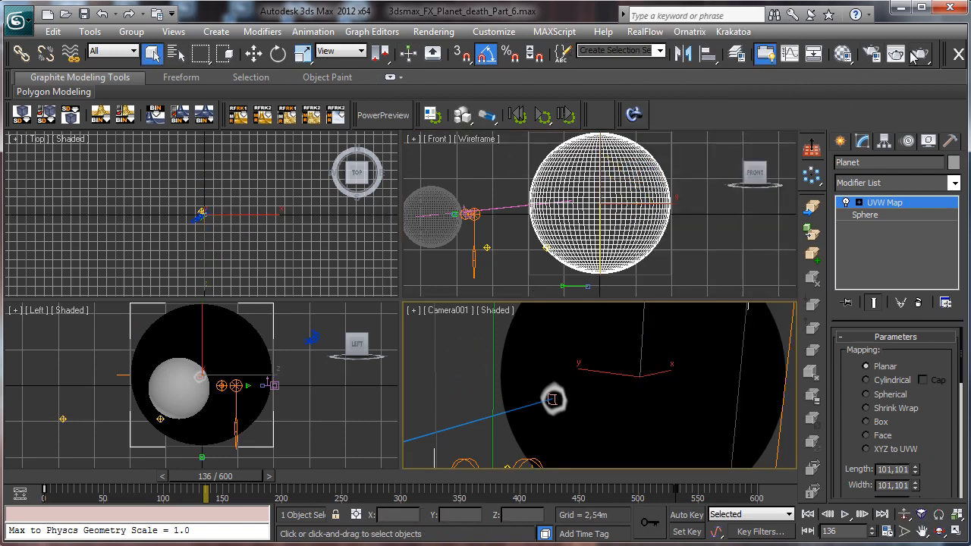
click(897, 55)
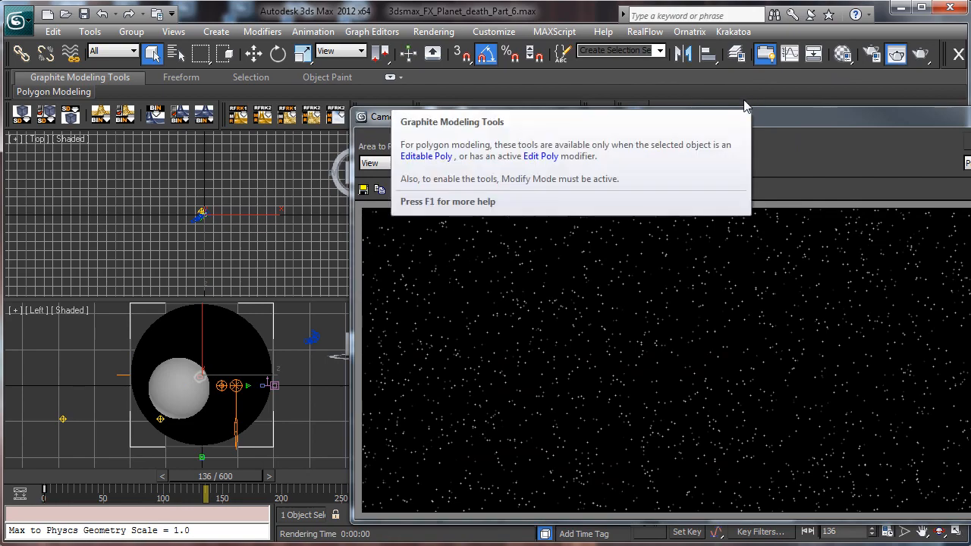
click(896, 54)
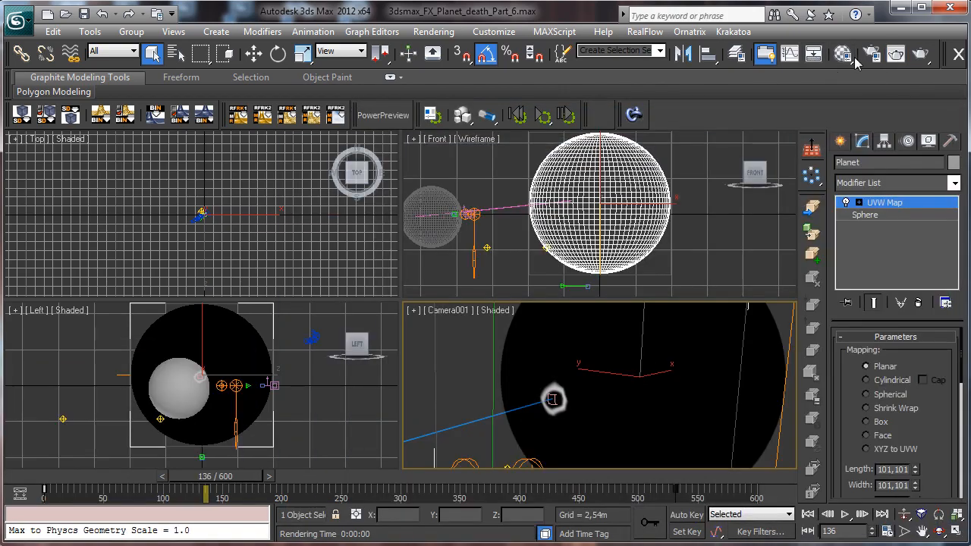
Show the stars material in the Material Editor and check the material assigned to the Cloud sphere in its Object Properties
click(848, 56)
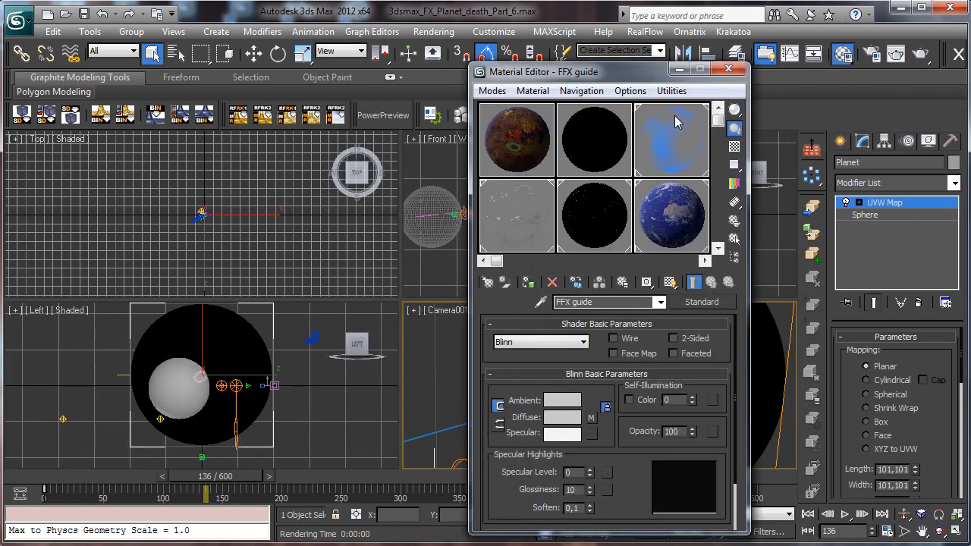
click(586, 206)
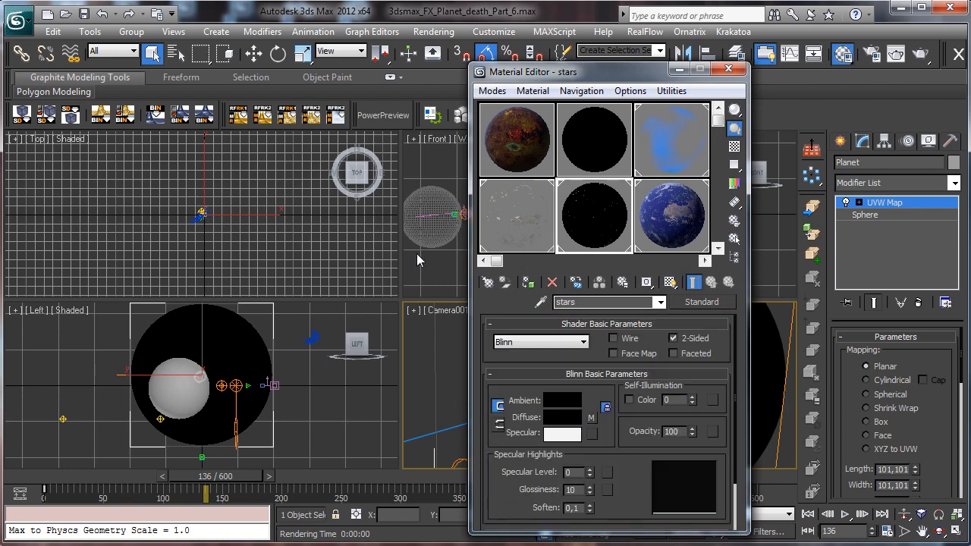
click(275, 194)
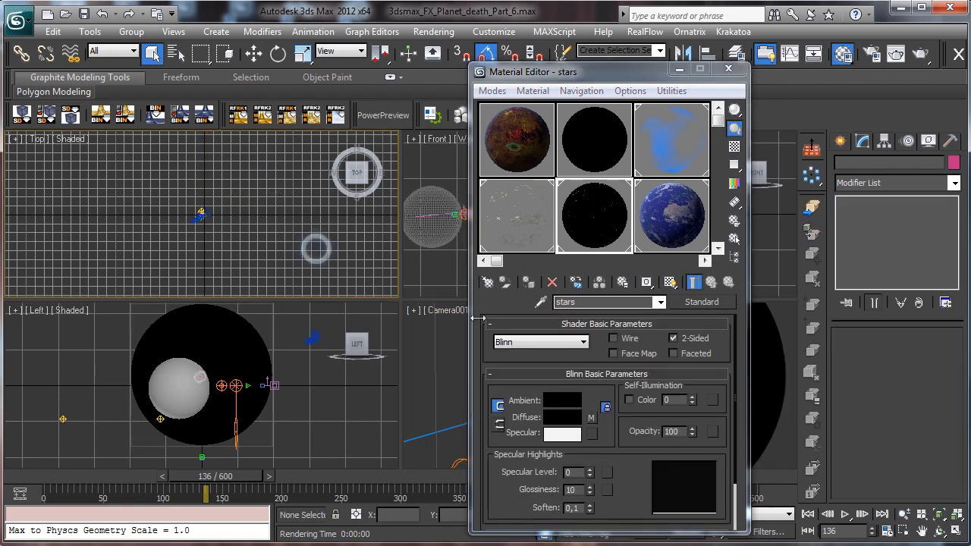
click(433, 335)
right_click(432, 336)
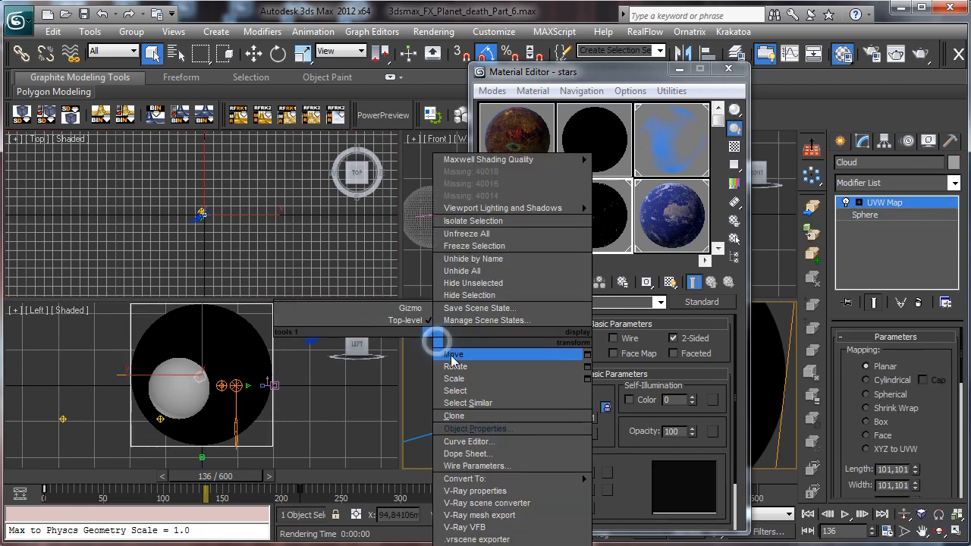
click(475, 428)
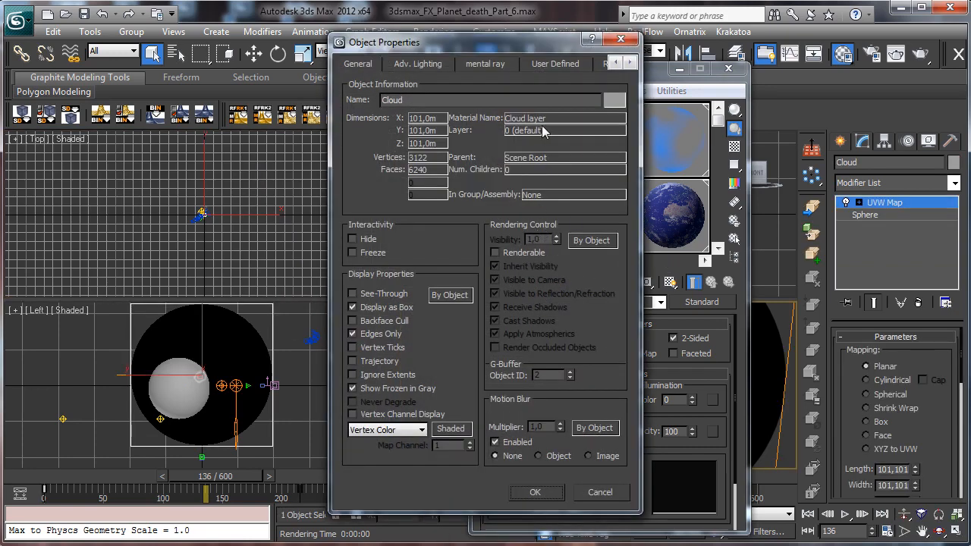
click(580, 492)
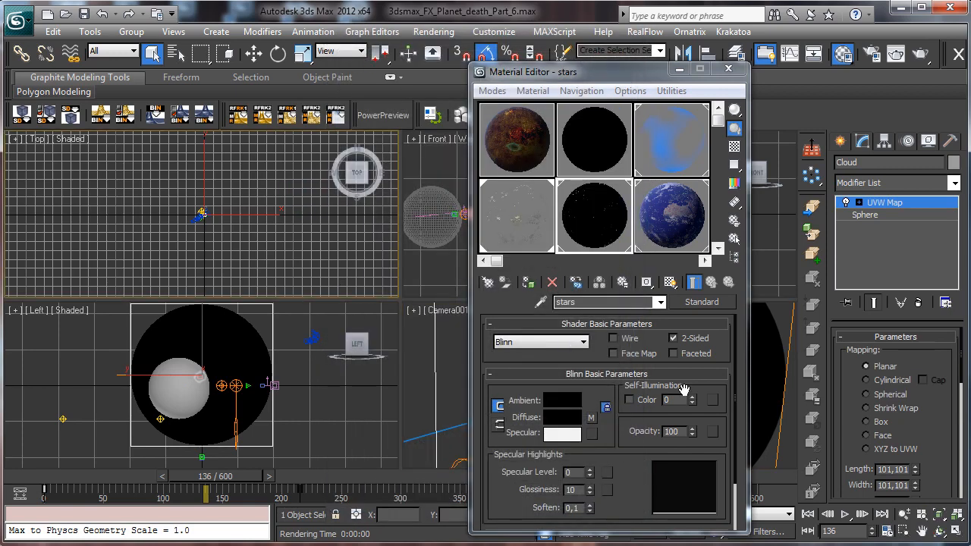
Select the enlarged outer star sphere in the top view and check its assigned material in Object Properties
click(904, 515)
drag(216, 228, 228, 307)
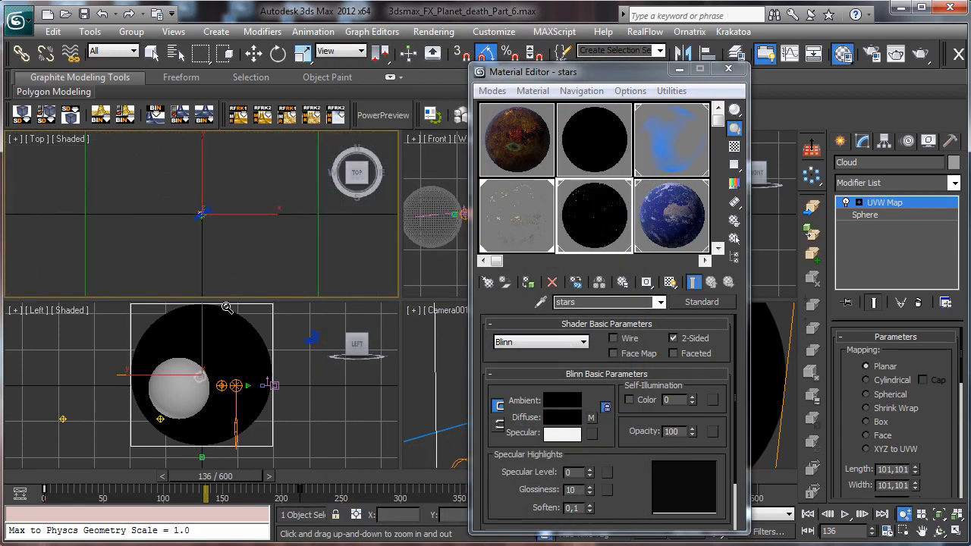
click(153, 54)
click(84, 196)
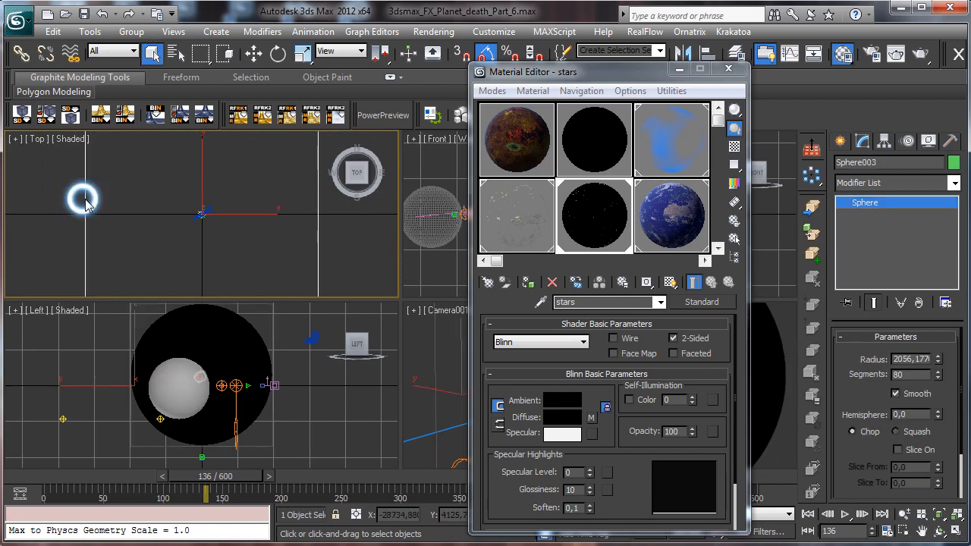
right_click(83, 197)
click(137, 286)
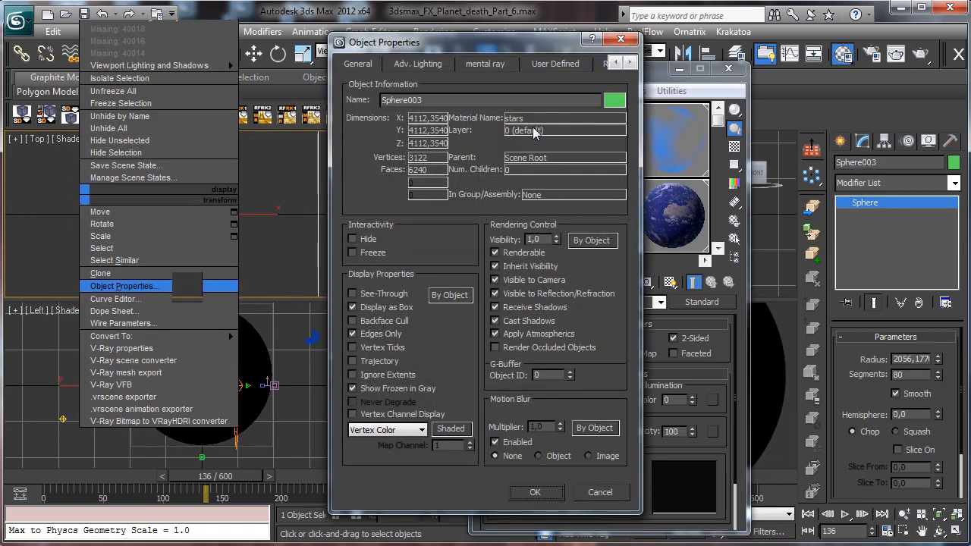
click(614, 493)
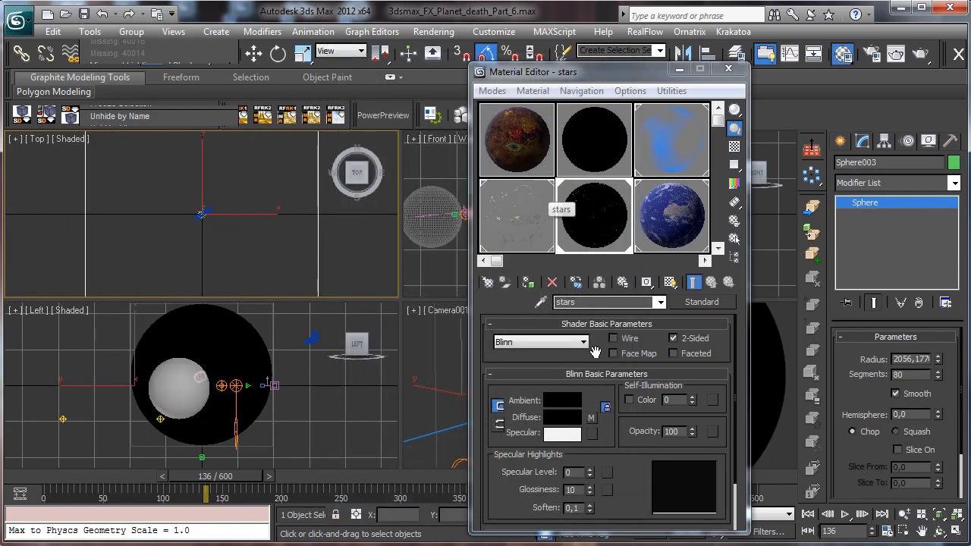
Open the stars material's diffuse Cellular map at its cell characteristics, keeping the Material Editor clear of the active Camera001 view
right_click(461, 336)
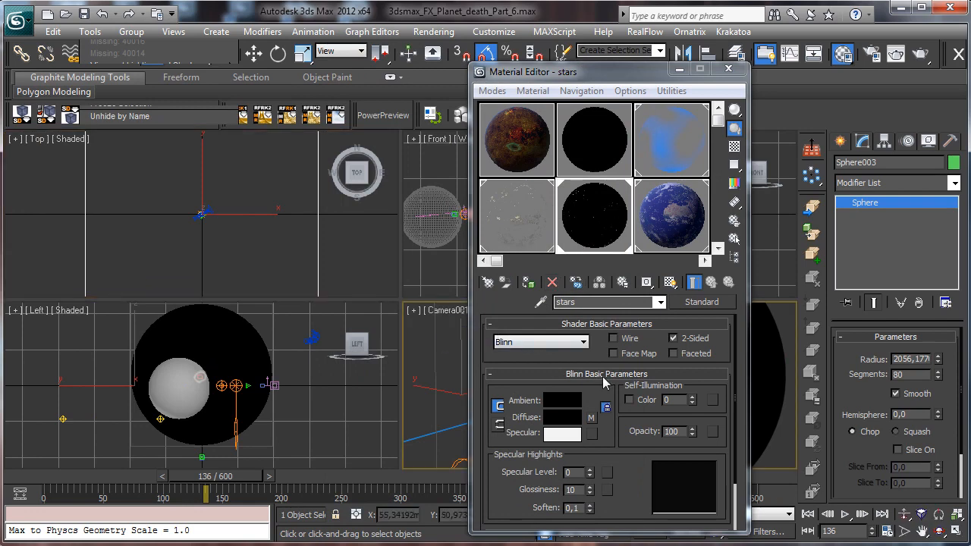
click(590, 415)
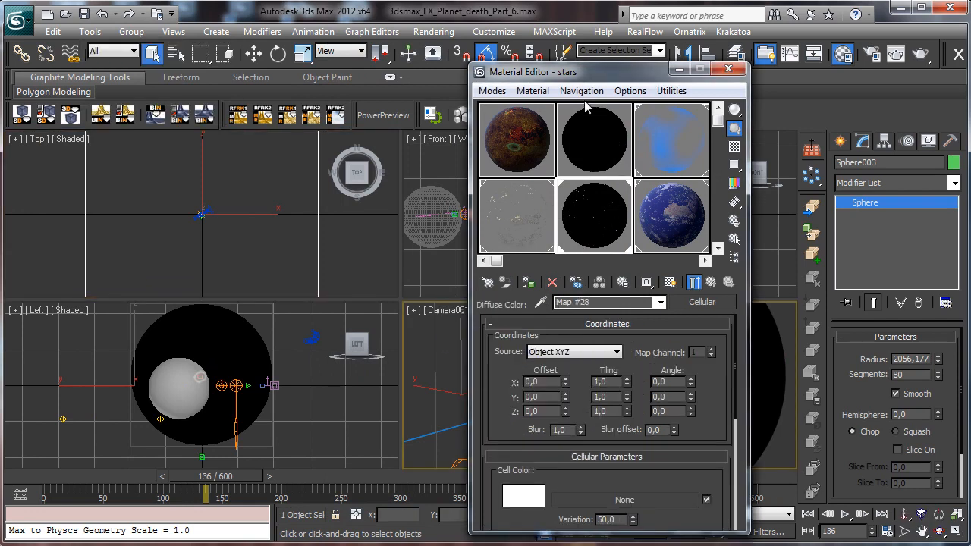
drag(577, 73, 119, 33)
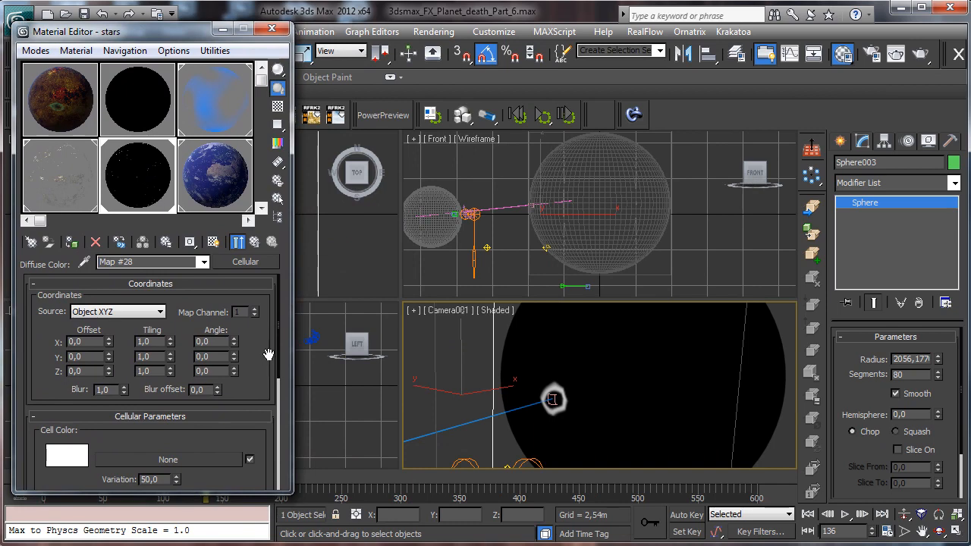
drag(267, 354, 249, 207)
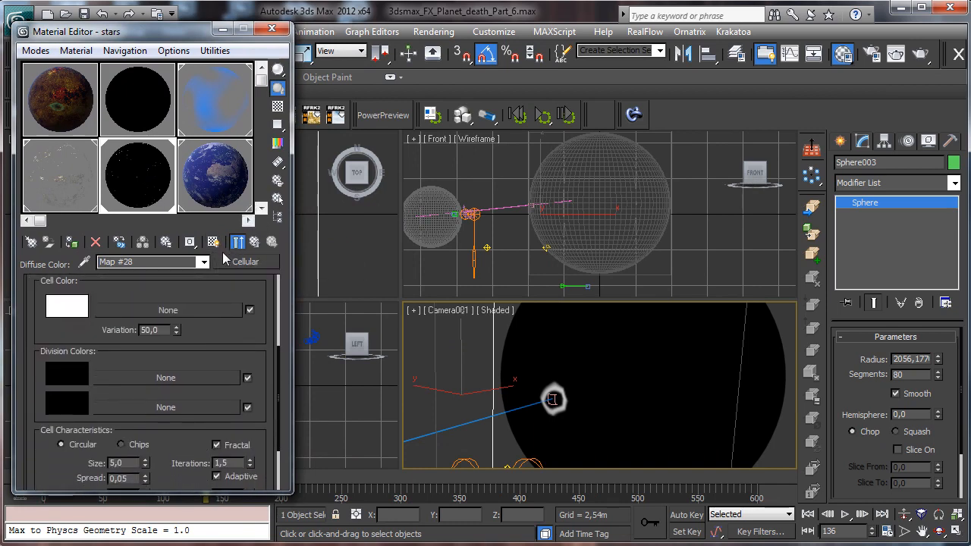
Set the Cellular map's Size to 1,0 and render the Camera001 view
click(127, 463)
double_click(130, 463)
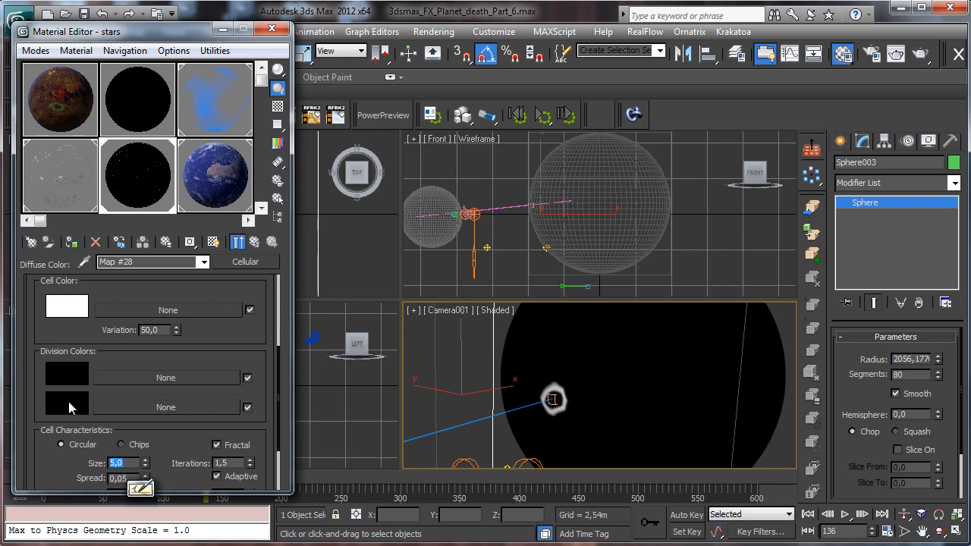
text(1)
key(Return)
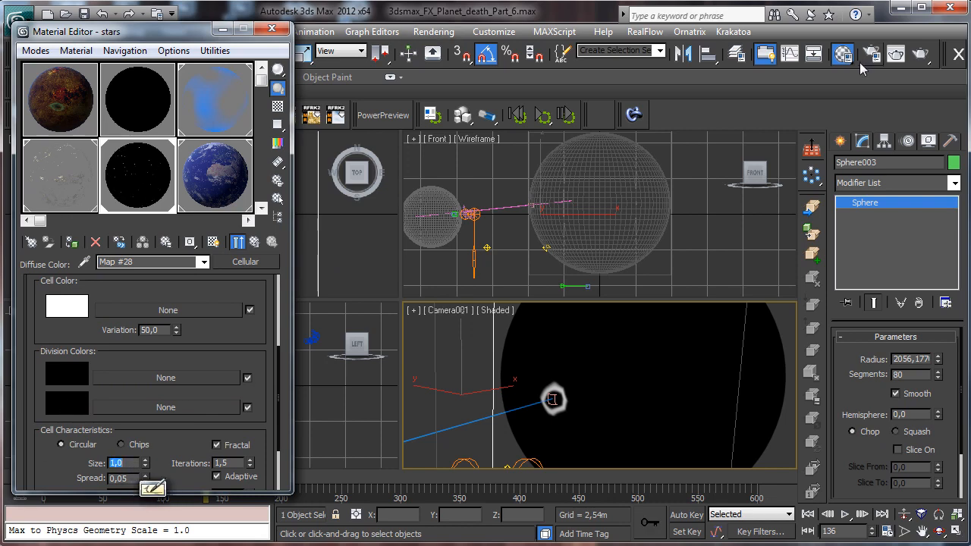
click(896, 54)
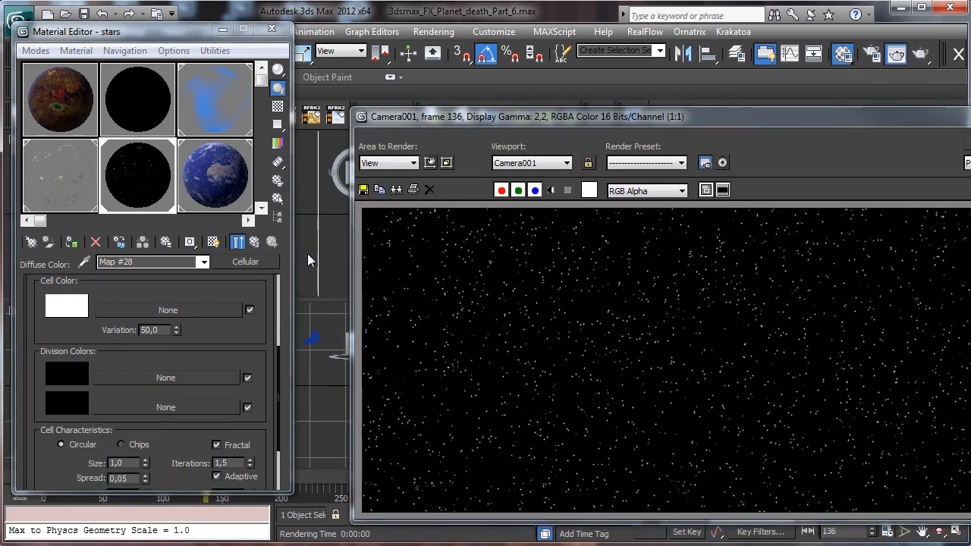
Reduce the star Cellular map's Size to 0,2 and re-render the Camera001 view
double_click(129, 463)
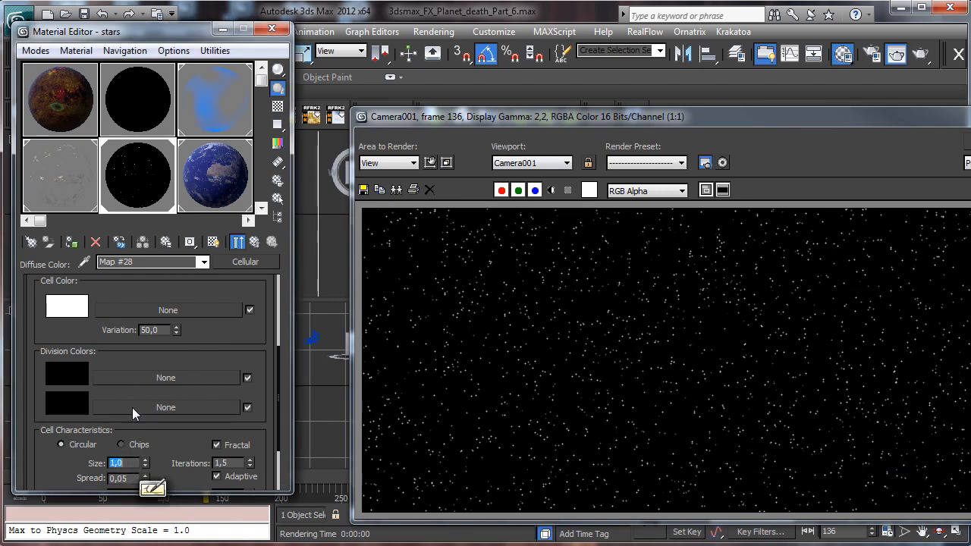
text(0,2)
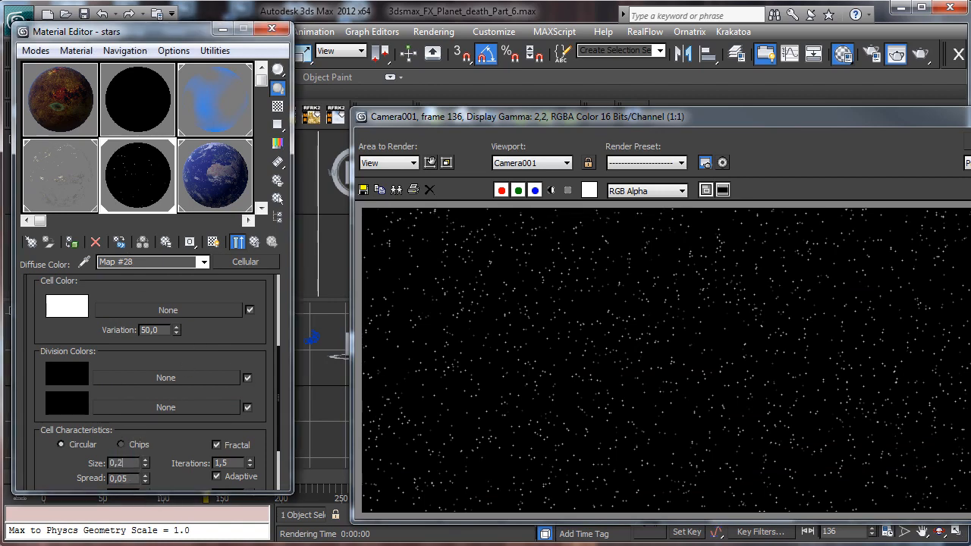
click(920, 53)
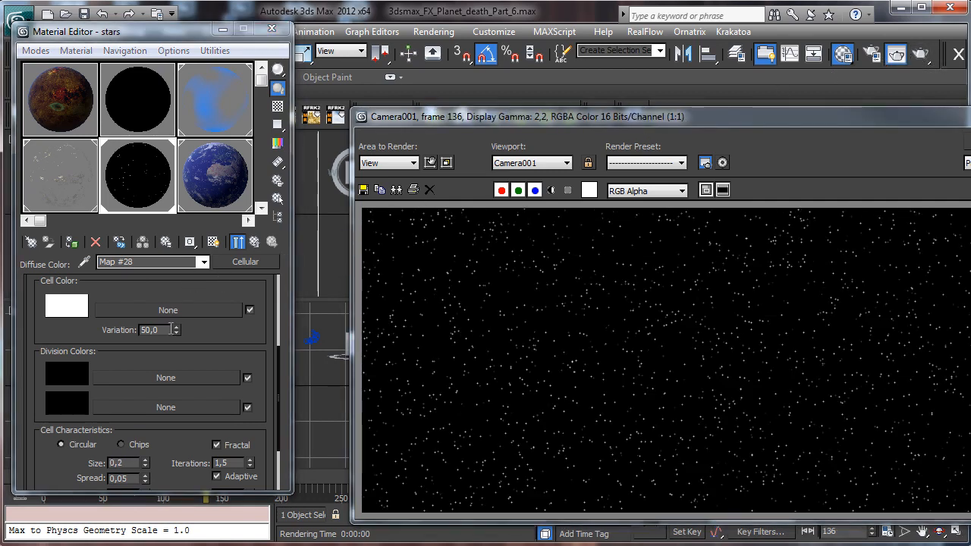
Set the Cellular map's cell color Variation to 85,0 and re-render the Camera001 view
scroll(151, 355, down, 2)
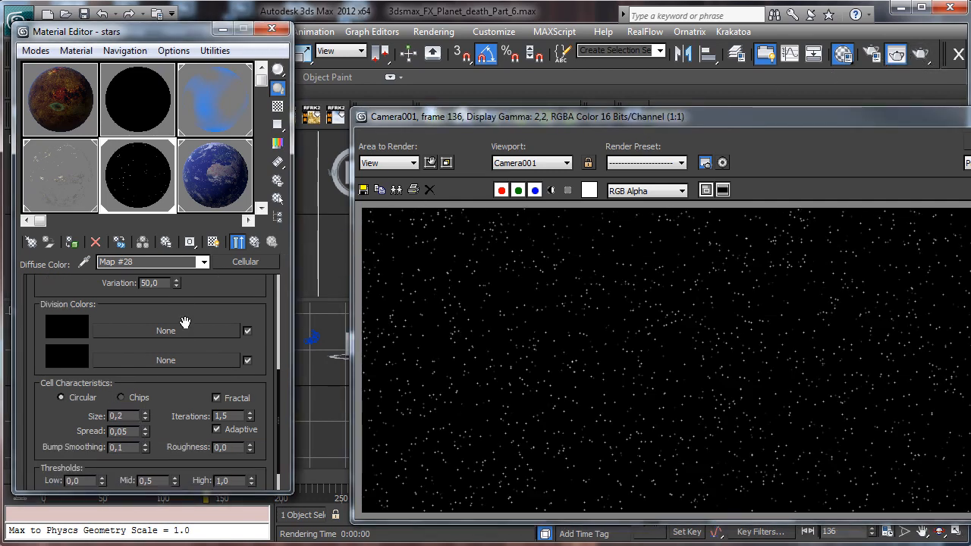
double_click(162, 284)
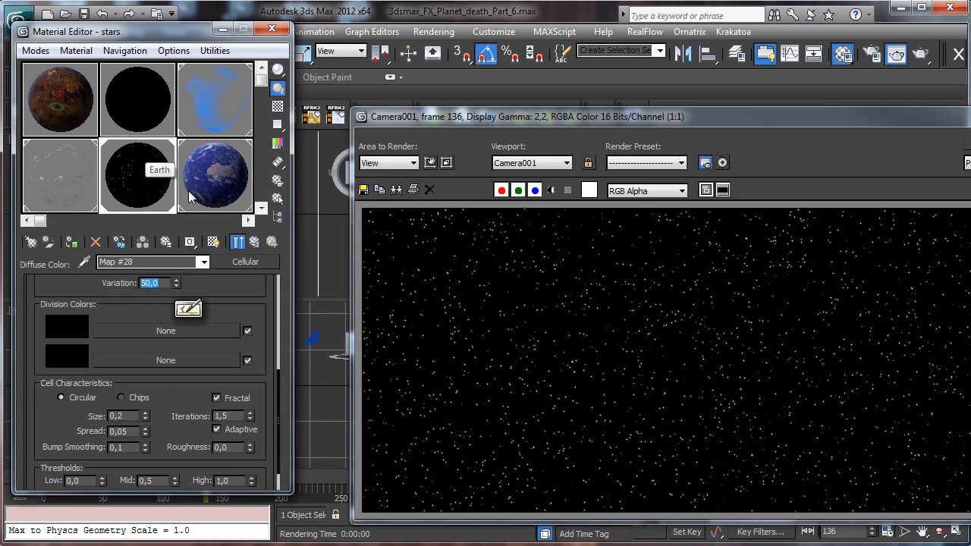
text(85)
key(Return)
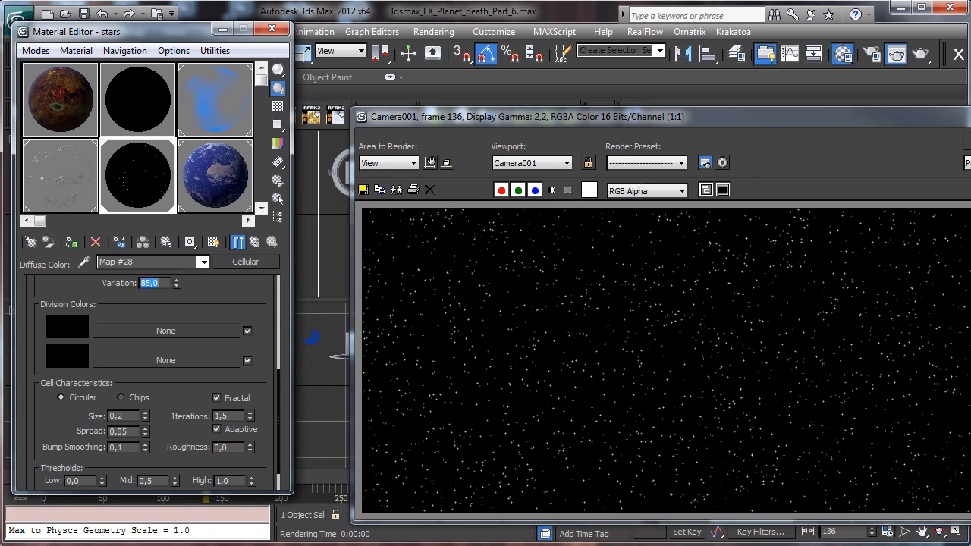
key(F9)
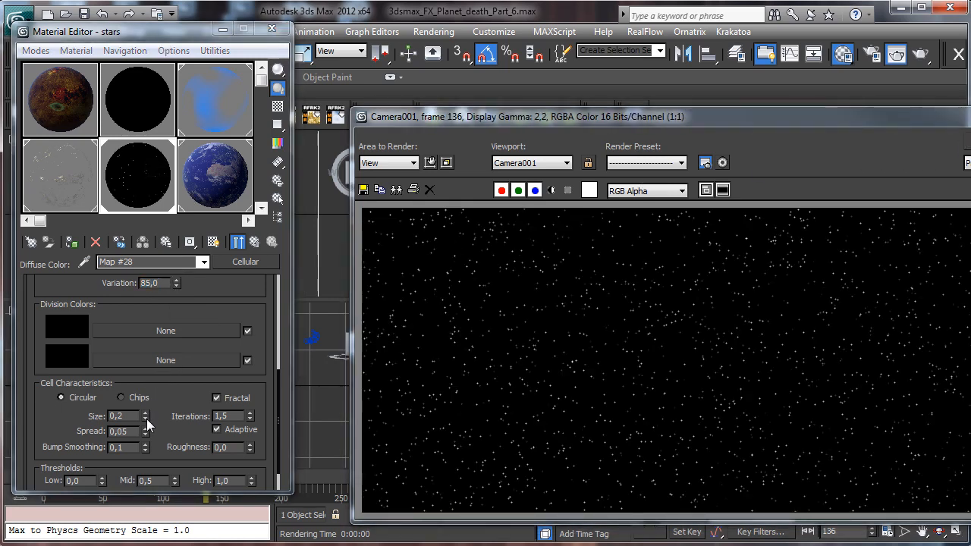
Set the star Cellular map's Spread to 0,02 and re-render the Camera001 view
click(144, 428)
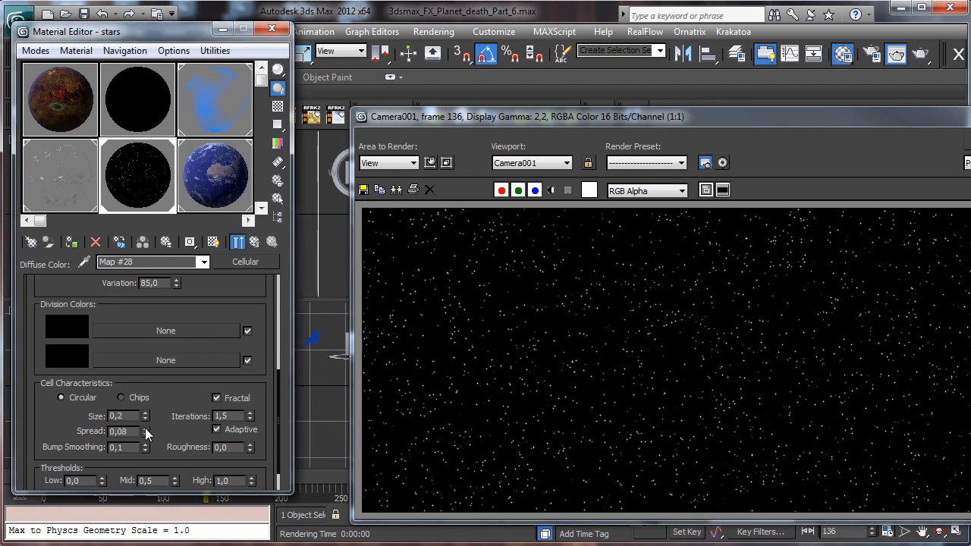
click(144, 434)
click(144, 435)
click(145, 435)
click(145, 435)
click(144, 435)
click(969, 141)
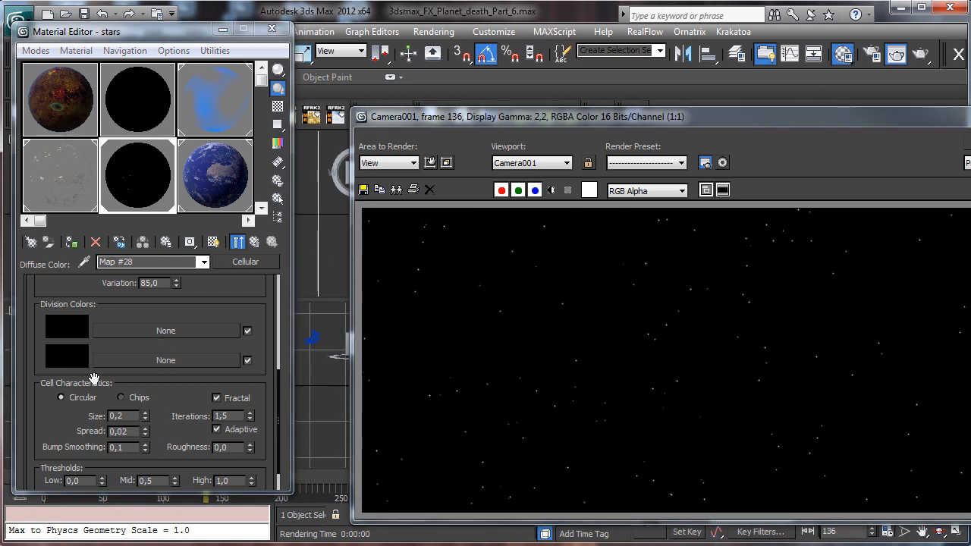
Raise the Cellular map's Spread through 0,03 to 0,04 and set its Mid threshold to 0,4, re-rendering the Camera001 view after each change
click(144, 428)
click(969, 141)
drag(176, 402, 177, 338)
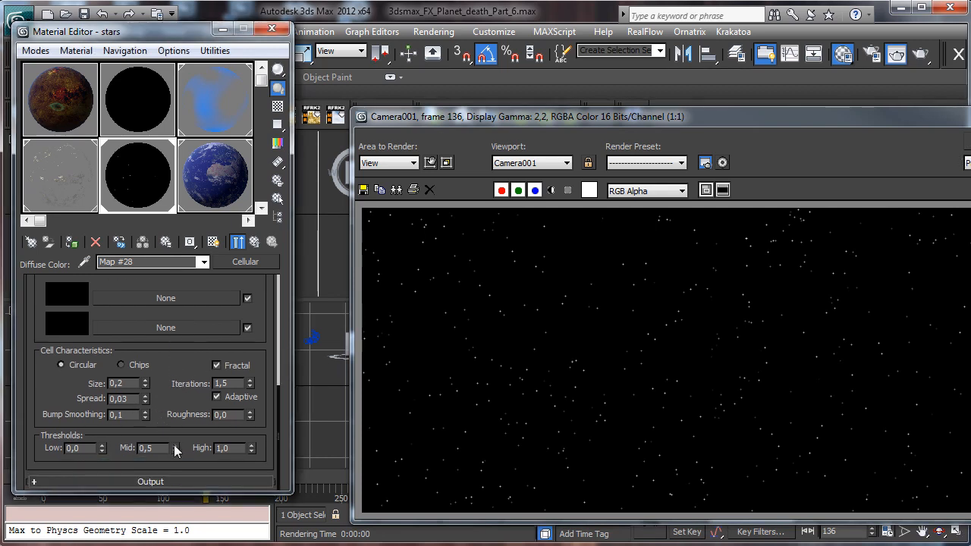
mouse_move(174, 448)
mouse_down()
mouse_move(175, 424)
mouse_move(183, 450)
mouse_up()
click(967, 152)
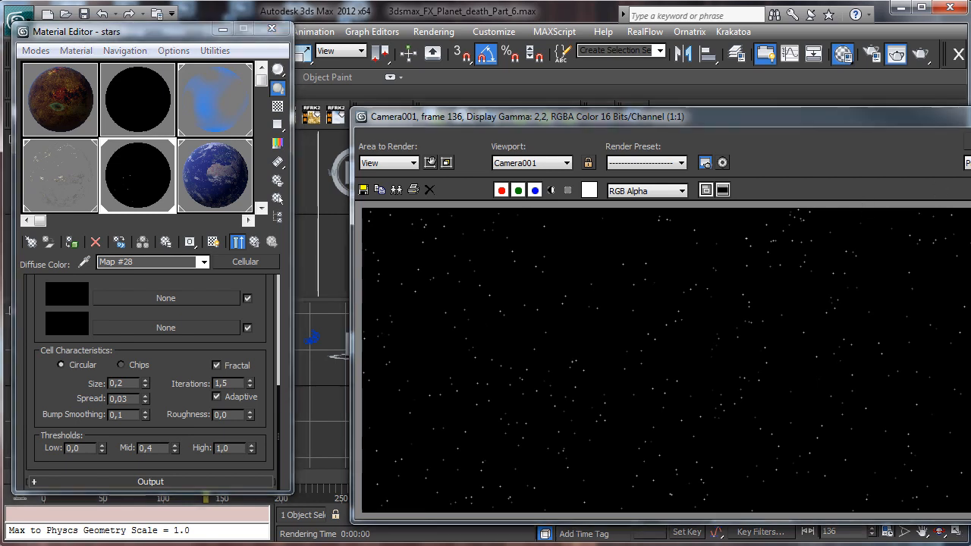
click(146, 397)
key(F9)
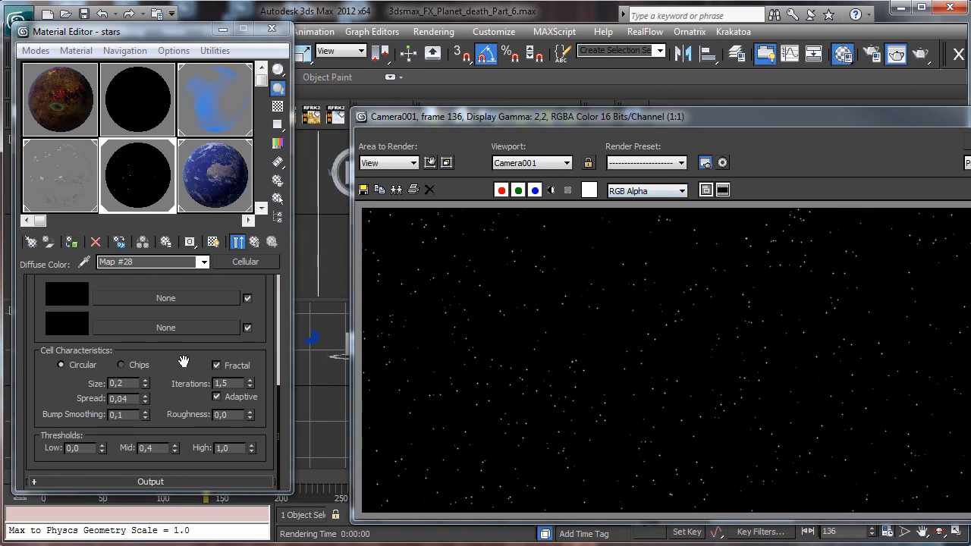
Raise the cell color Variation to 90,6, re-render the Camera001 view, and set the Variation to 97,0
drag(184, 361, 184, 451)
drag(184, 450, 183, 450)
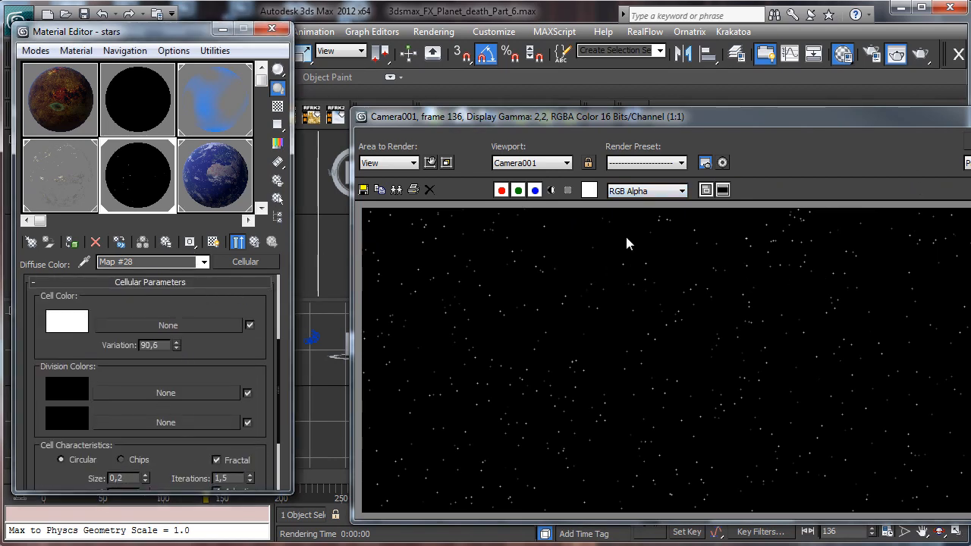
click(967, 141)
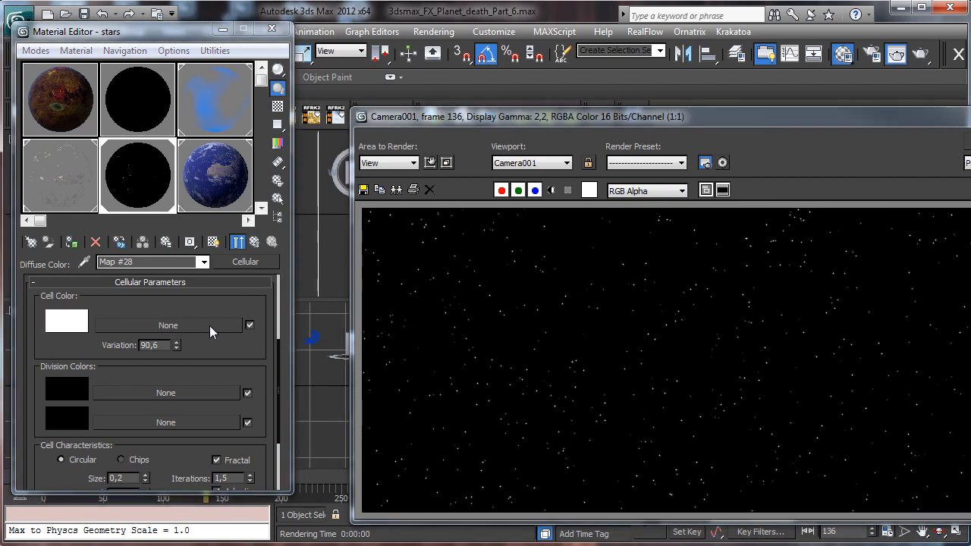
drag(176, 345, 267, 282)
Set the Cellular map's X, Y and Z Tiling to 2,0 and re-render the Camera001 view
scroll(198, 309, up, 3)
double_click(153, 341)
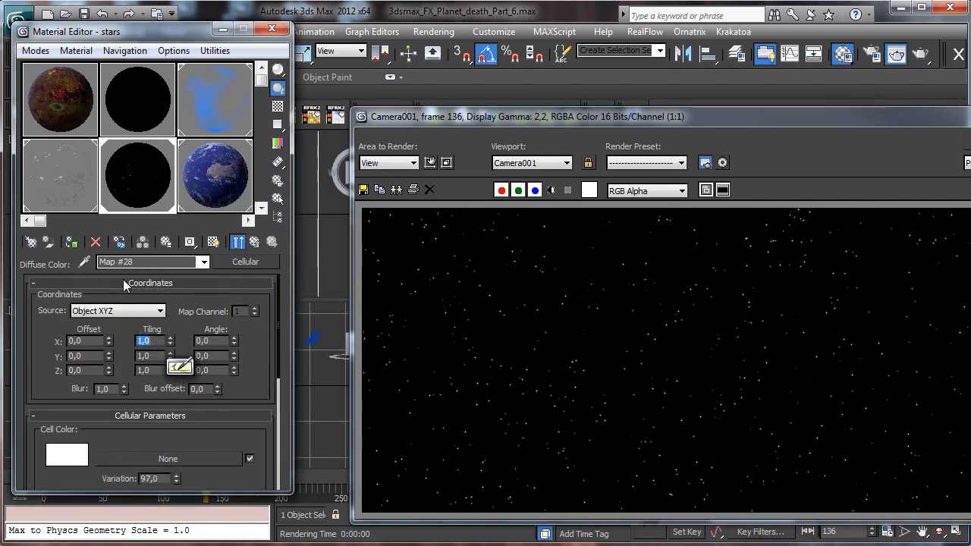
text(2)
key(Return)
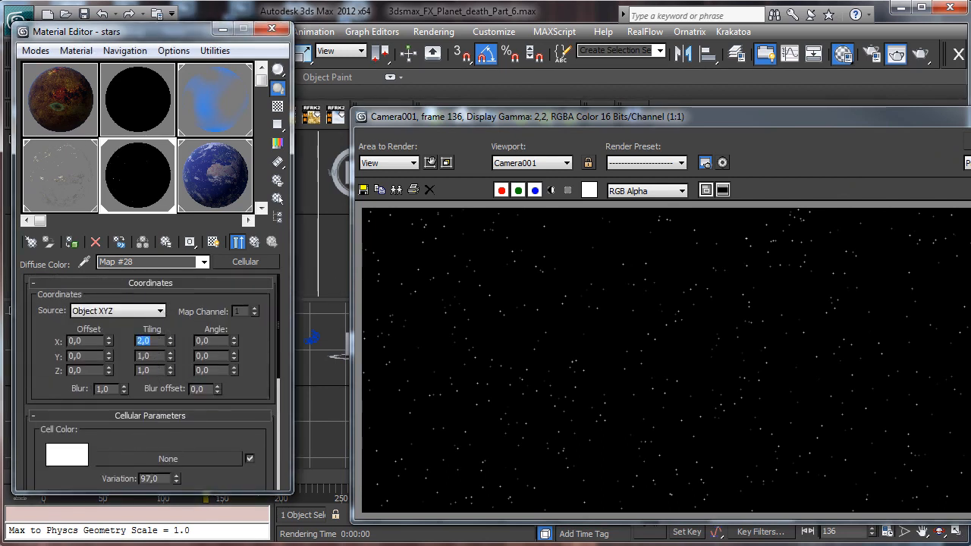
double_click(144, 356)
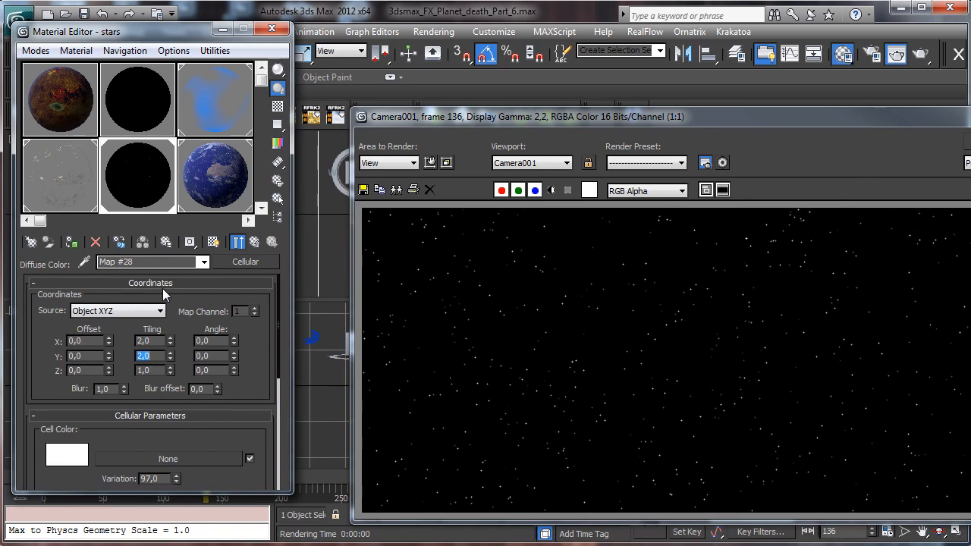
double_click(155, 370)
key(F9)
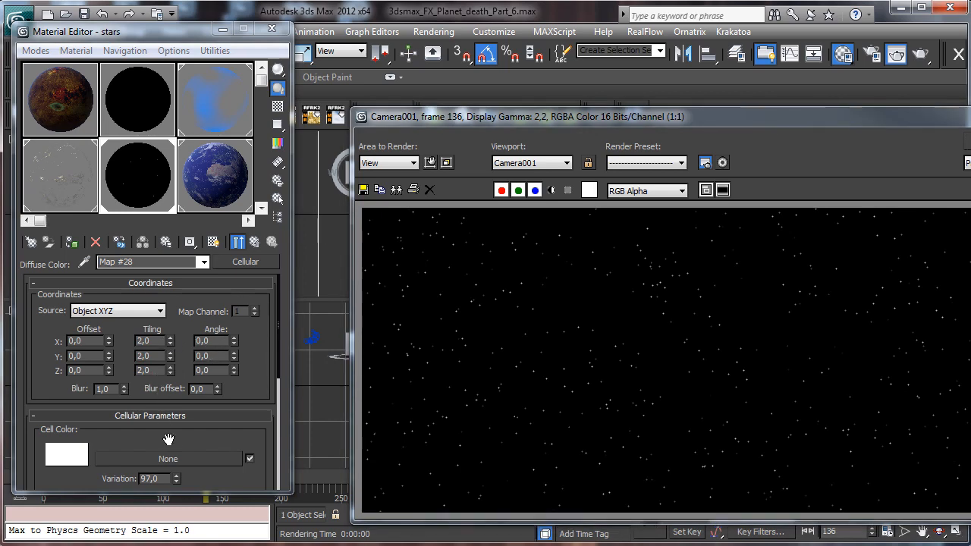
Set the Cellular map's Tiling to 5,0 on X, Y and Z and re-render the Camera001 view
drag(168, 439, 181, 406)
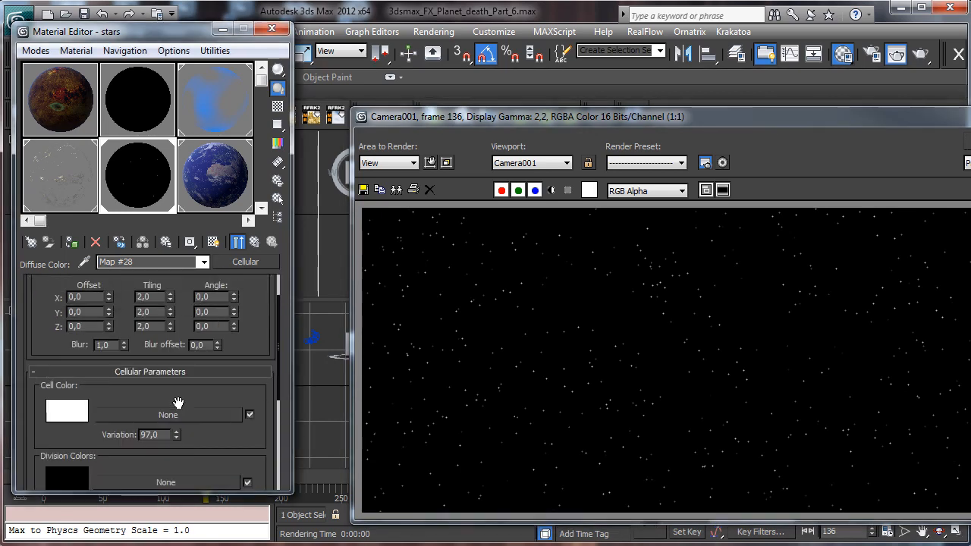
double_click(144, 302)
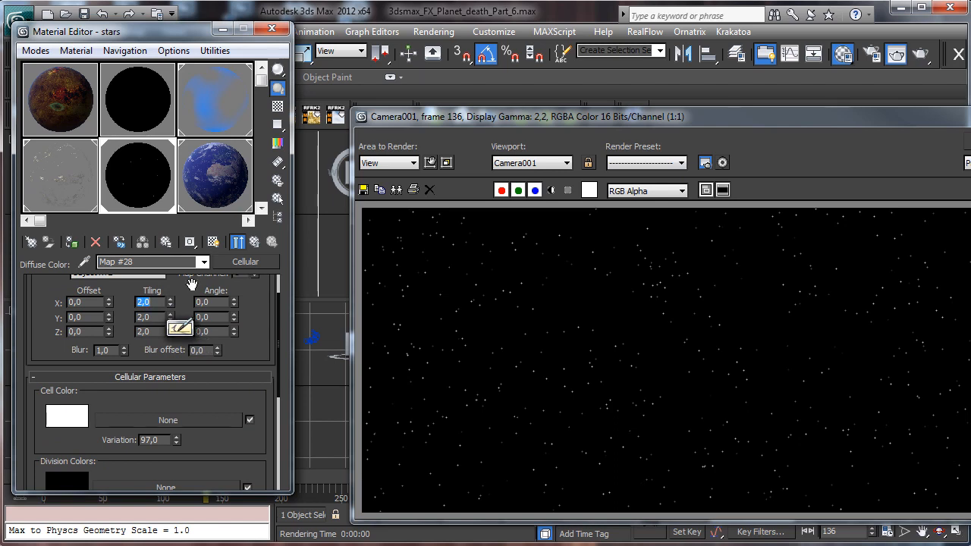
text(5)
key(Return)
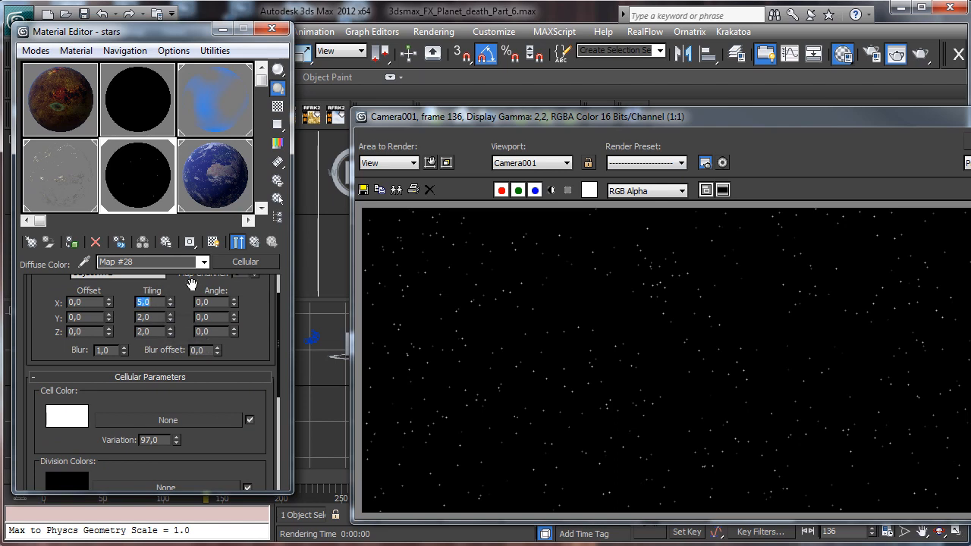
double_click(155, 317)
double_click(144, 332)
key(F9)
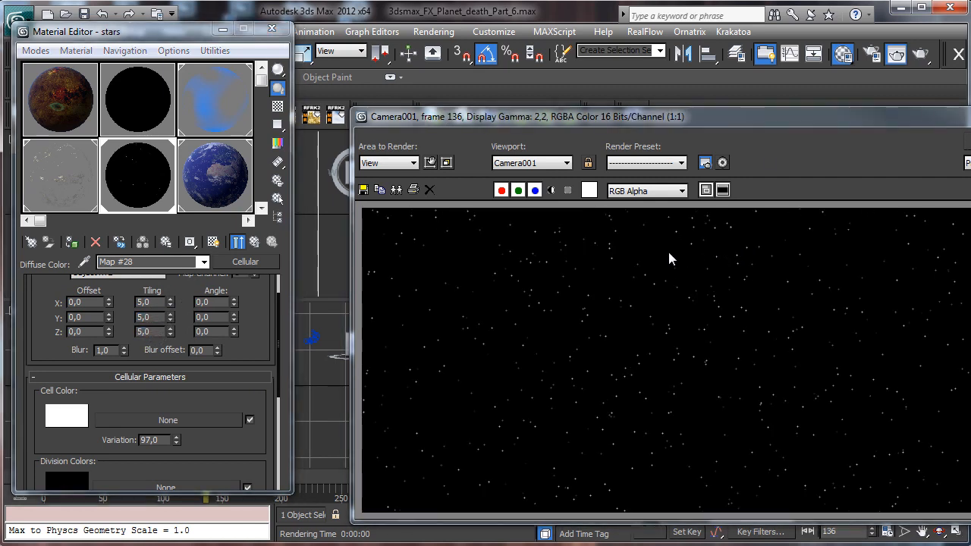
Change the Cellular map's cell color to a pale warm beige with RGB 208, 190, 166
drag(220, 400, 229, 306)
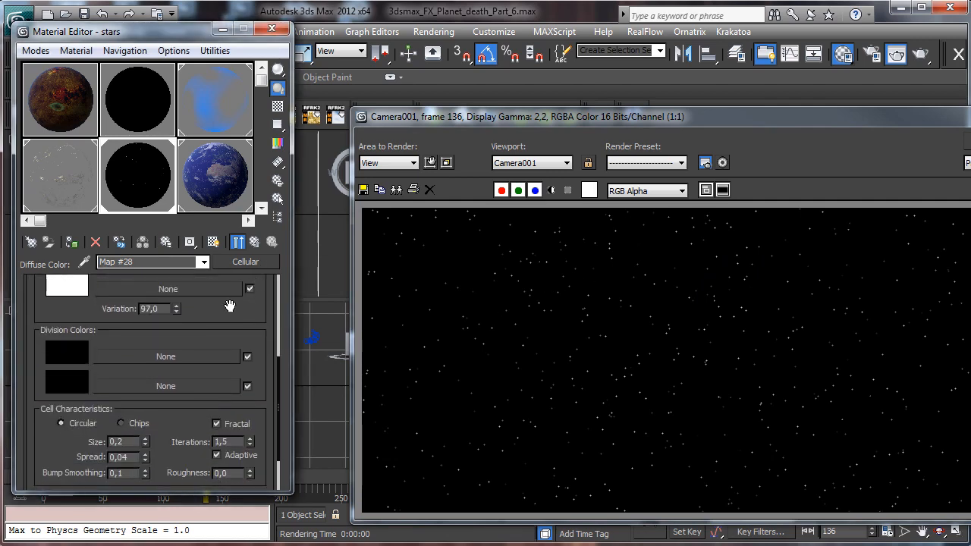
click(74, 286)
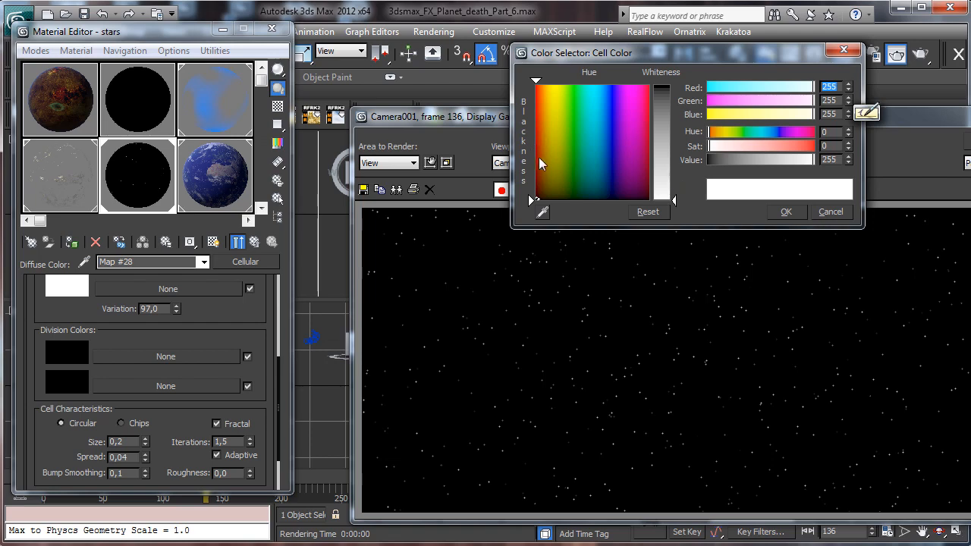
click(547, 172)
drag(673, 199, 673, 160)
click(546, 146)
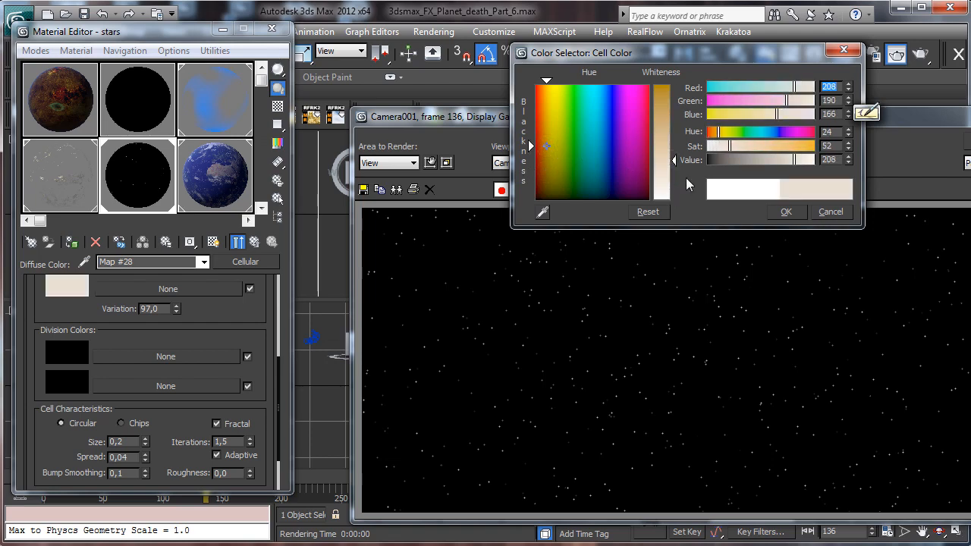
click(787, 213)
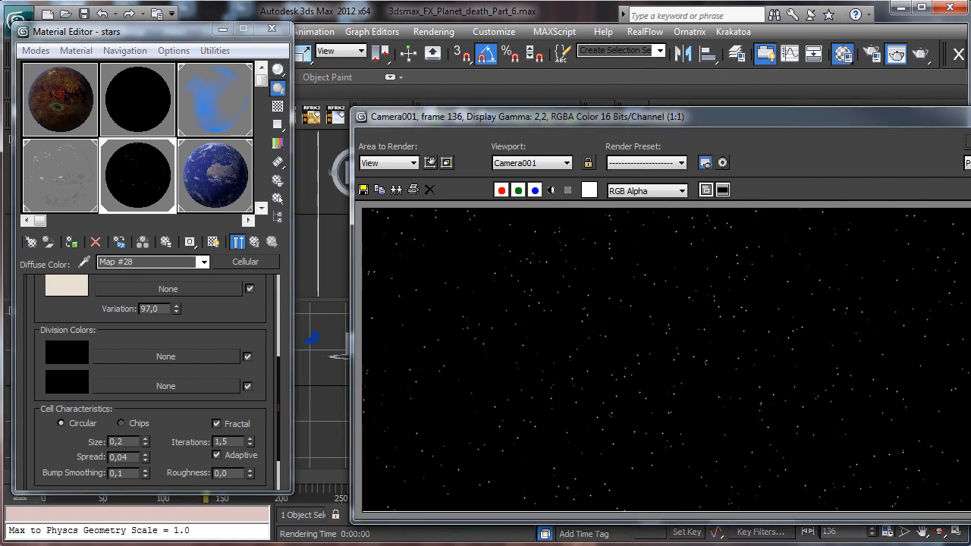
Close the Material Editor and save the scene as 3dsmax_FX_Planet_death_Part_6_background.max
click(271, 29)
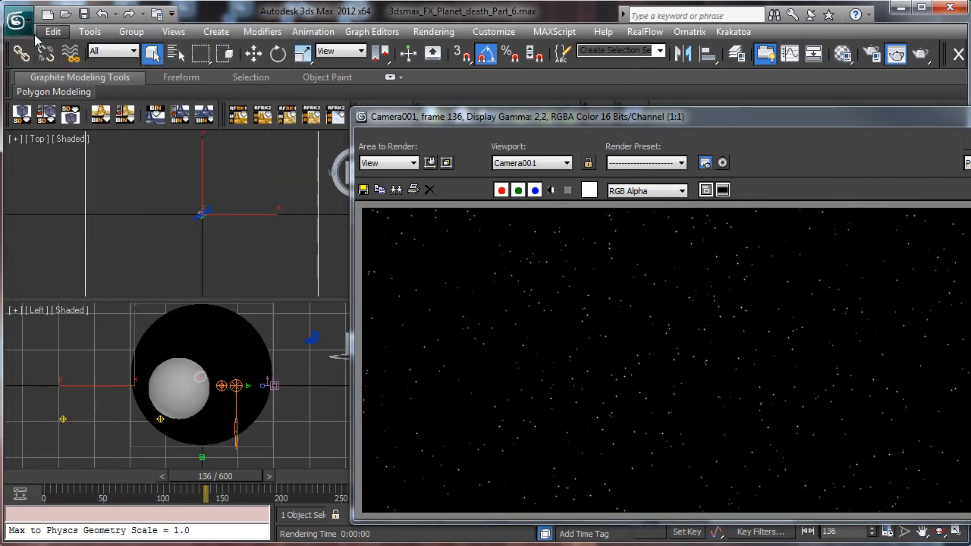
click(17, 19)
click(57, 187)
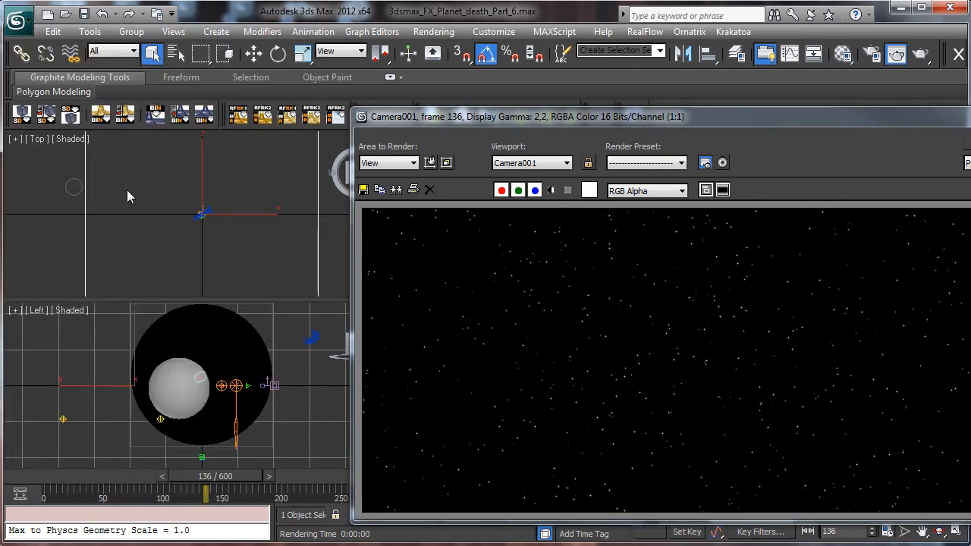
click(194, 449)
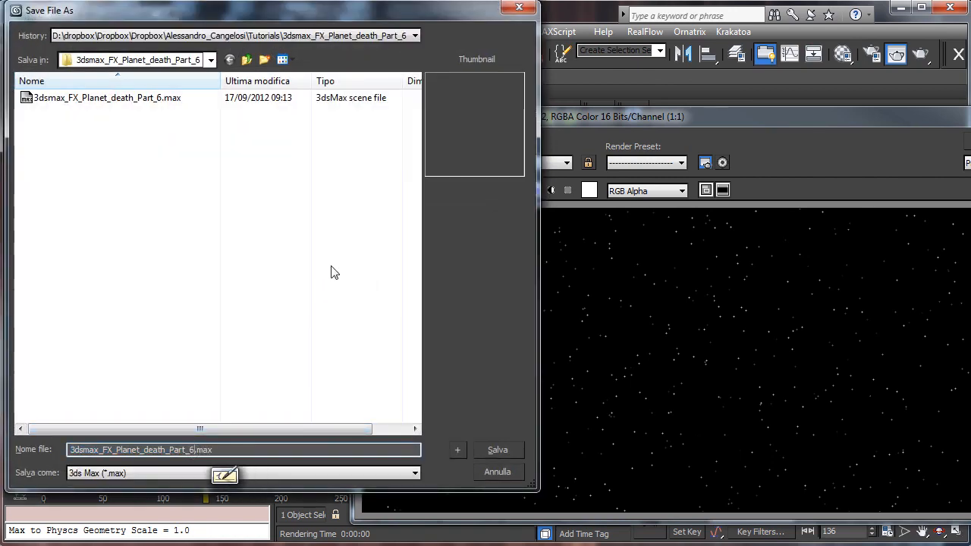
text(_background)
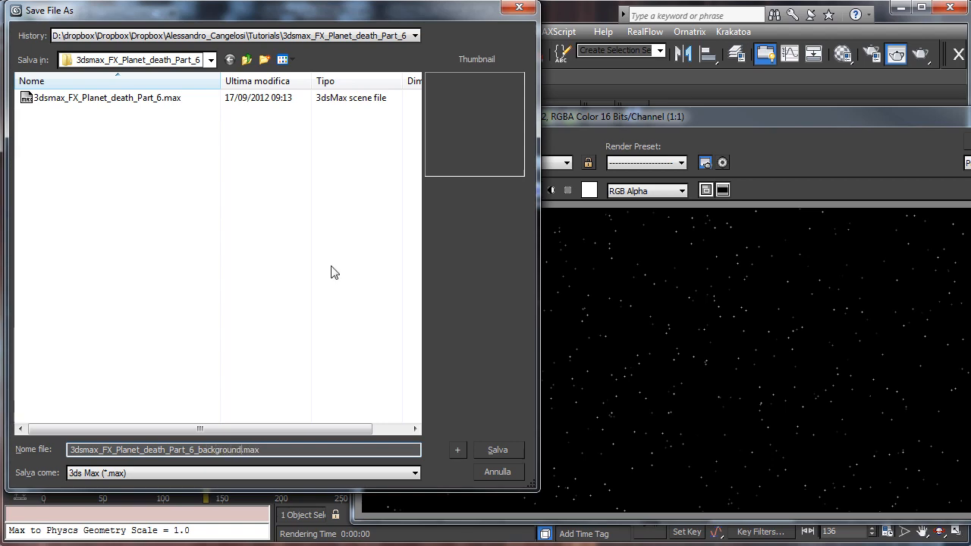
key(Return)
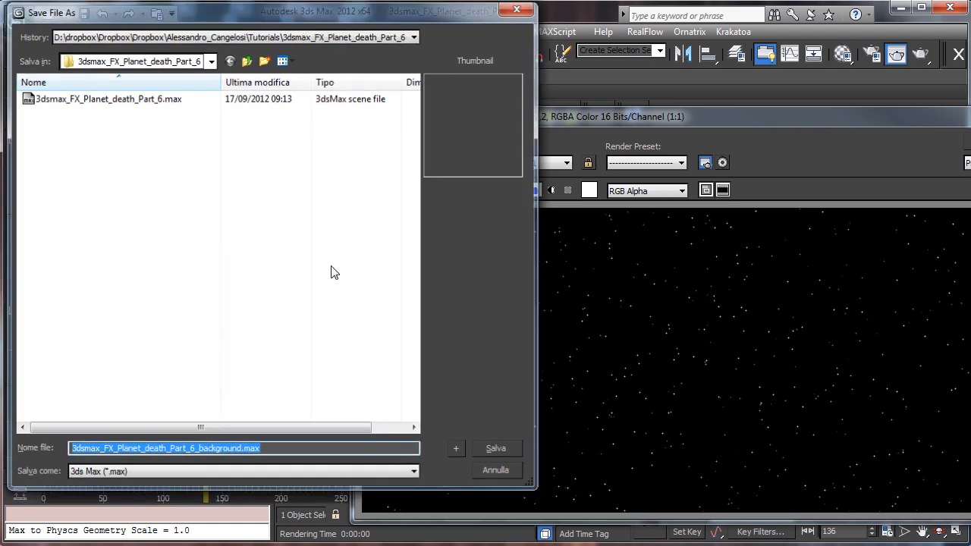
Re-render the Camera001 view, close the rendered frame, and return the timeline to frame 0
click(969, 141)
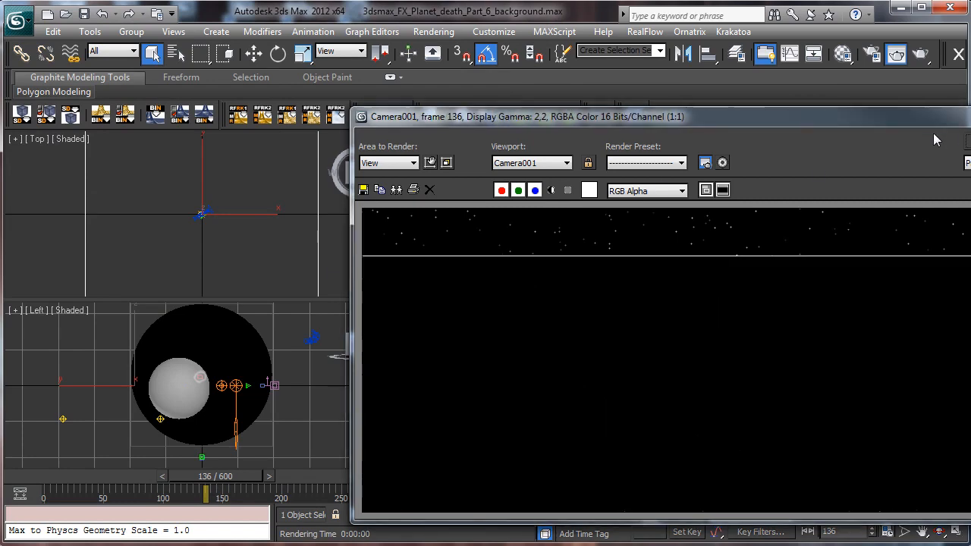
click(970, 115)
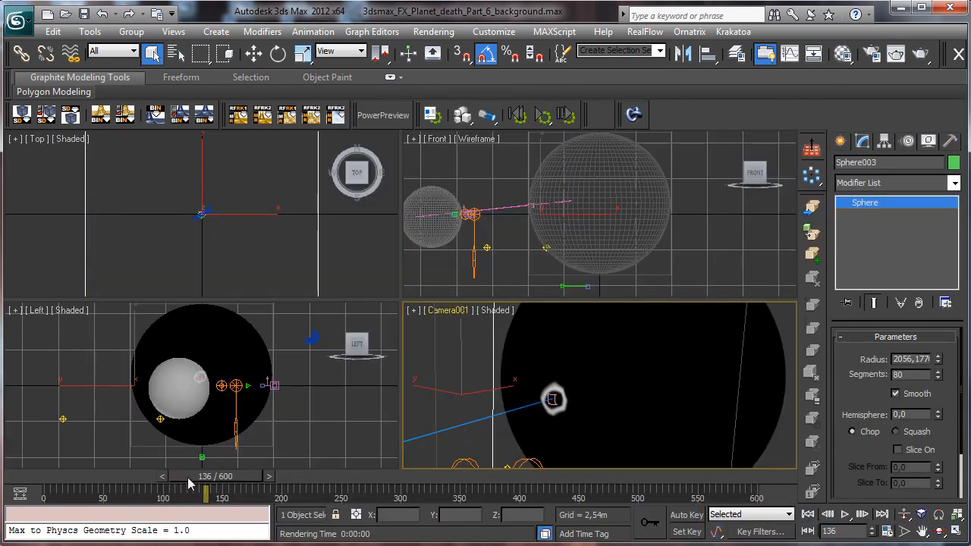
drag(190, 483, 34, 477)
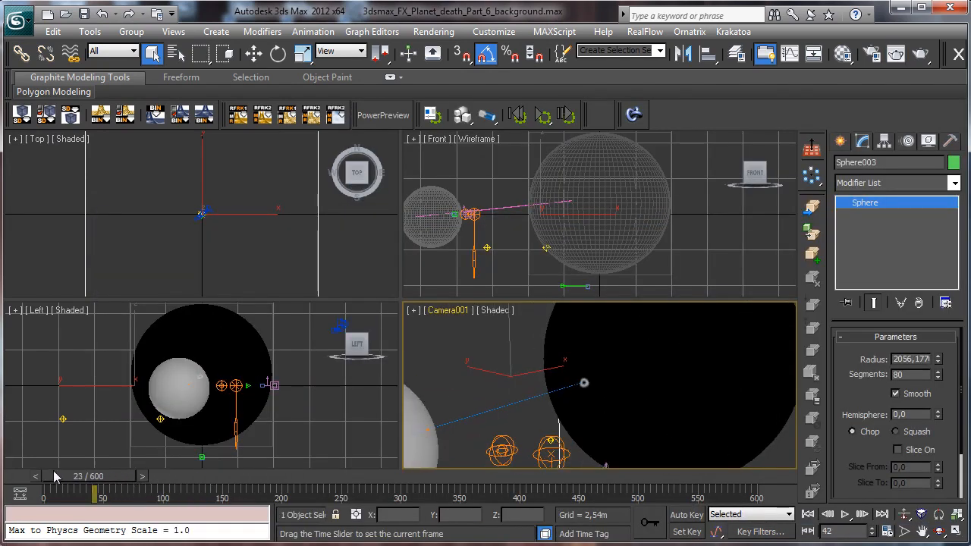
Create a small sphere of about 5,5 m radius in the Front viewport, between the two larger spheres and above the lights
click(841, 142)
click(845, 166)
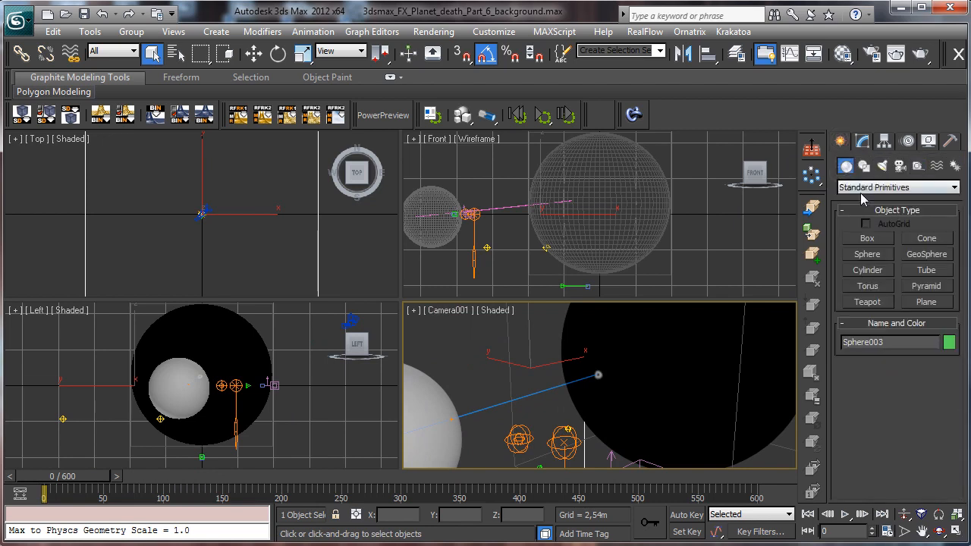
click(871, 254)
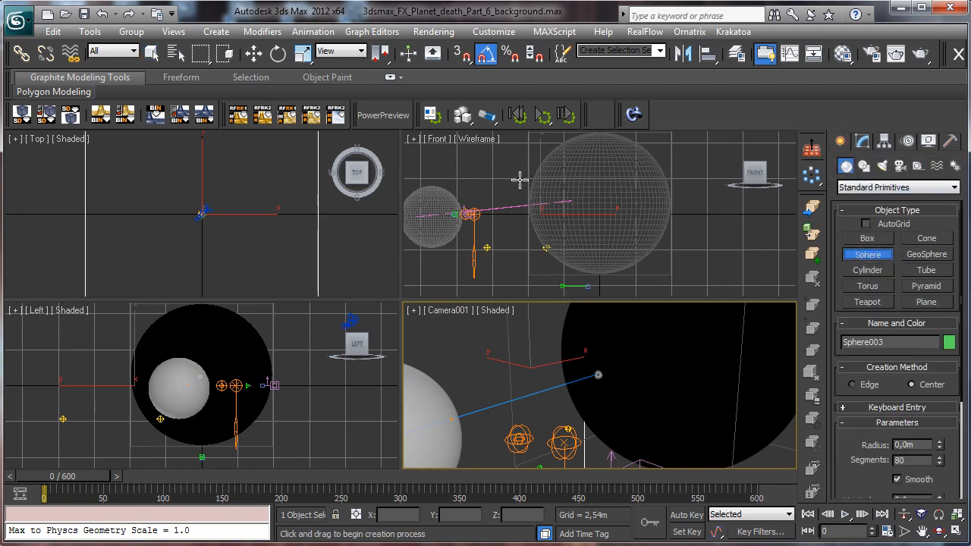
drag(520, 179, 527, 181)
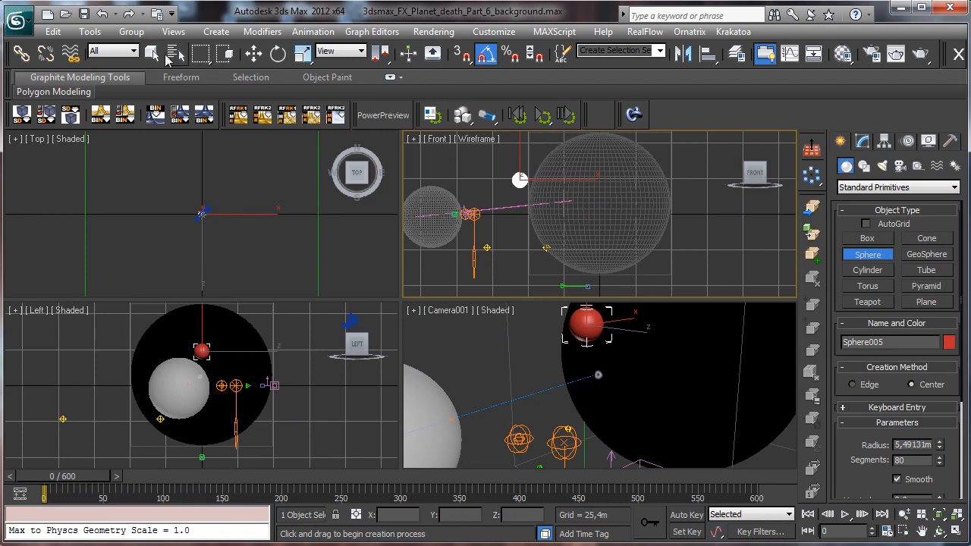
click(154, 52)
Assign the unused 14 - Default material to the new small sphere
click(835, 57)
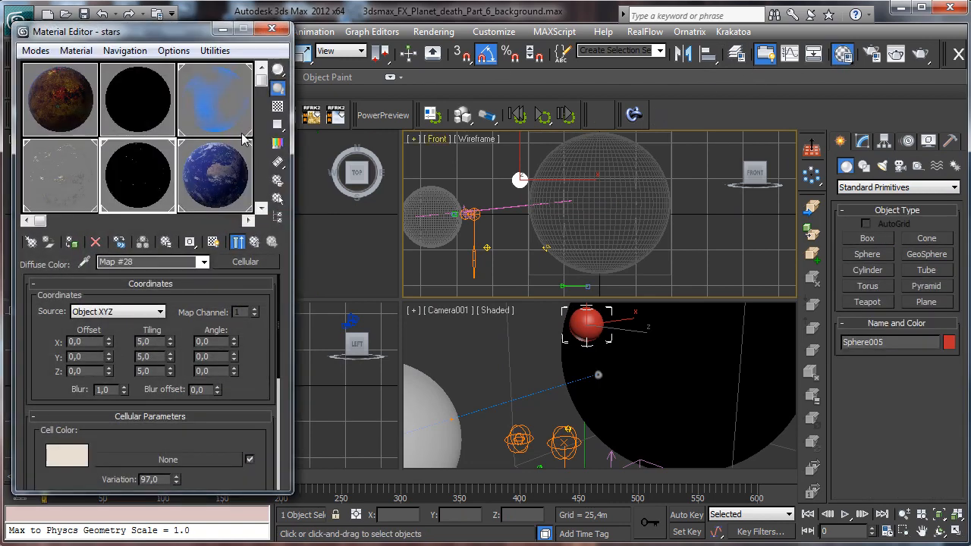
drag(178, 142, 183, 56)
click(138, 168)
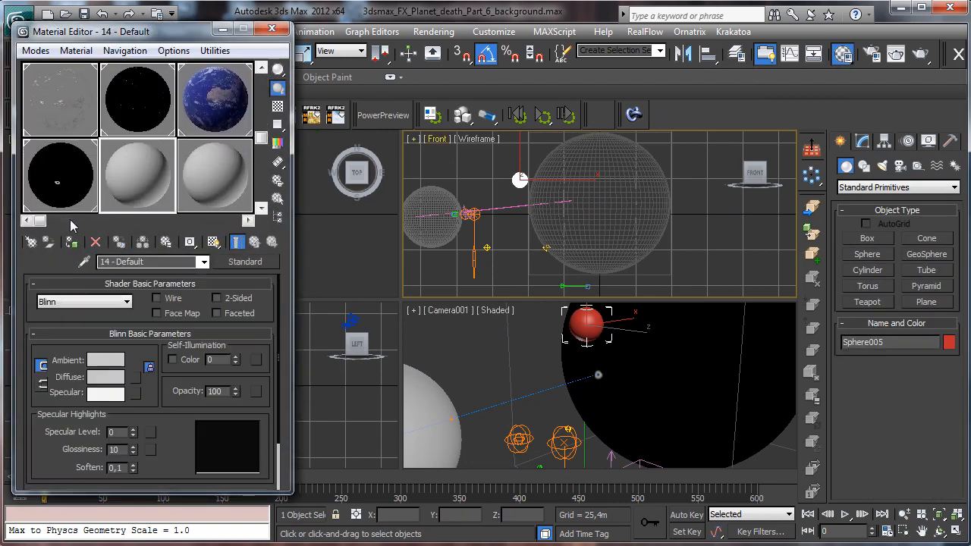
click(72, 242)
Make the 14 - Default material's diffuse color pure white, raise its self-illumination until the sphere looks flat white, and close the Material Editor
click(117, 377)
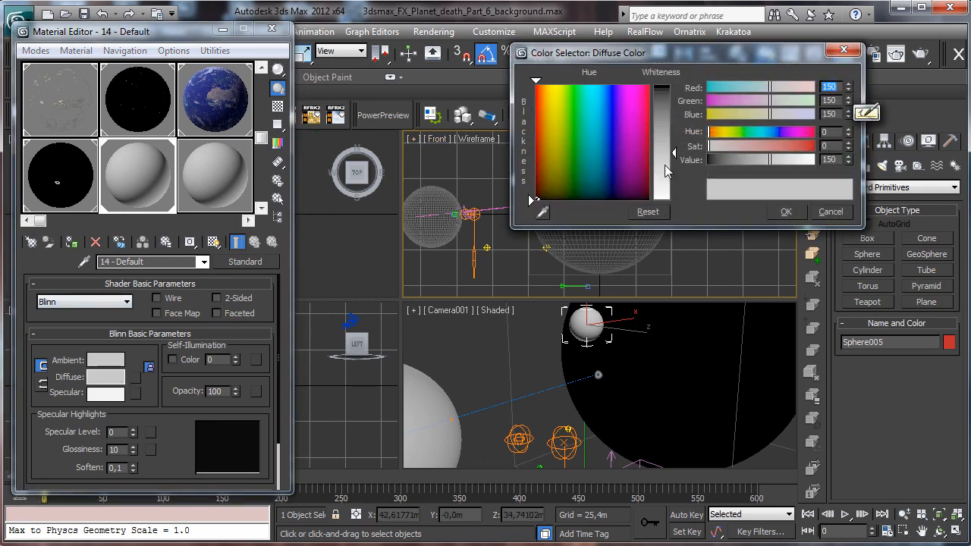
drag(664, 164, 664, 200)
click(786, 211)
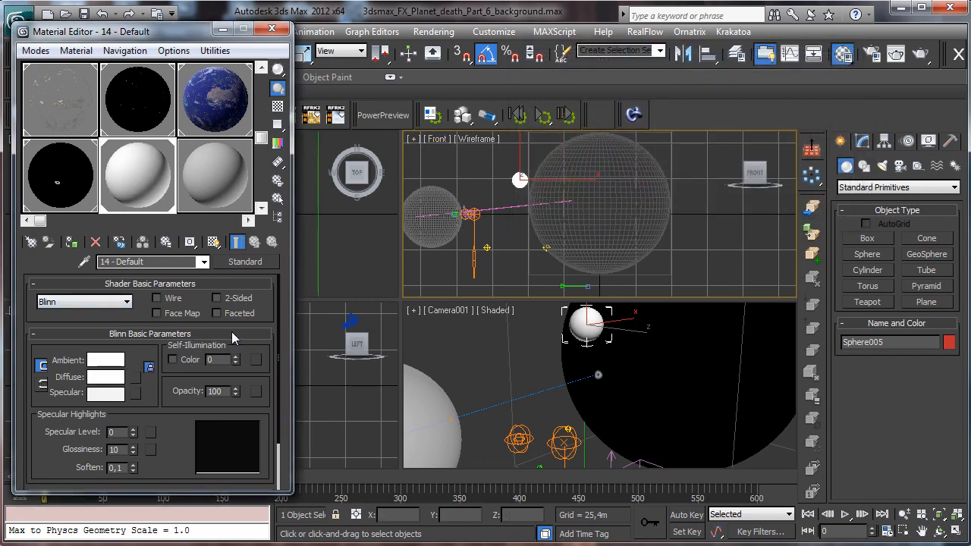
drag(235, 359, 311, 148)
click(271, 29)
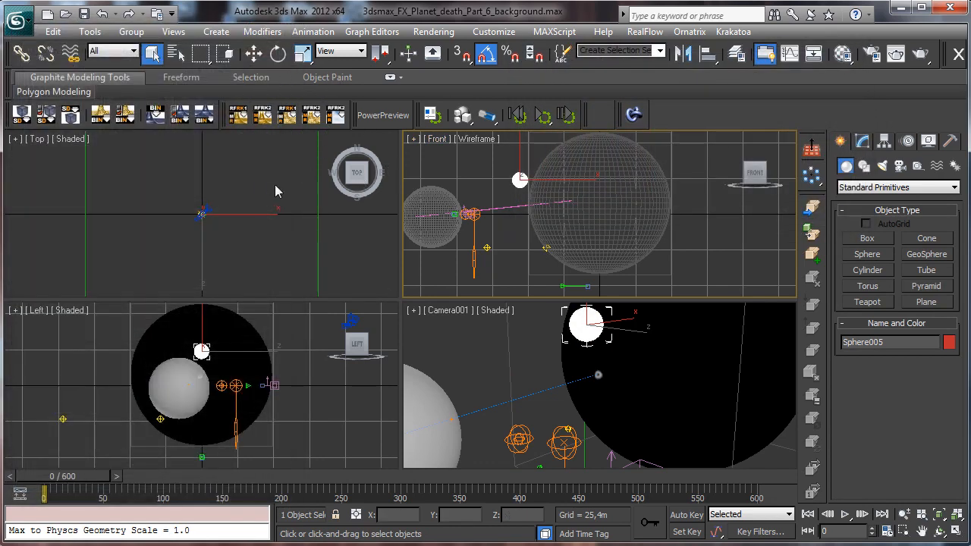
Move the small white sphere out of the planets' area in the Left viewport and far behind the scene in the Top viewport
right_click(275, 189)
right_click(225, 360)
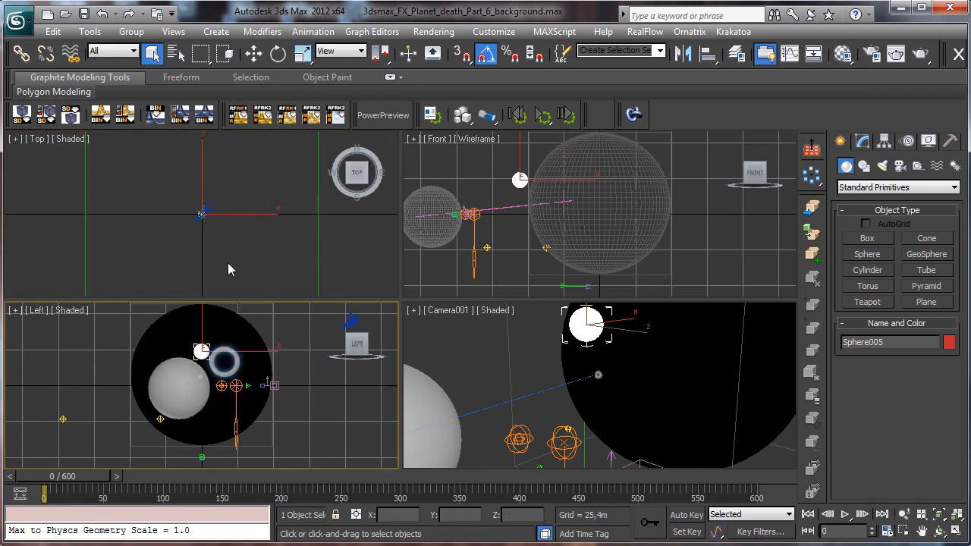
click(254, 54)
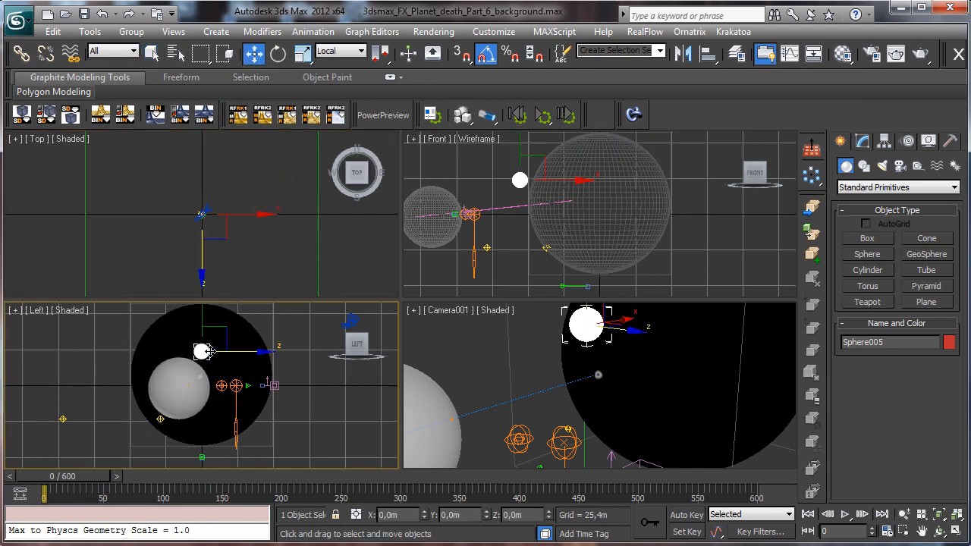
drag(211, 351, 130, 351)
right_click(190, 190)
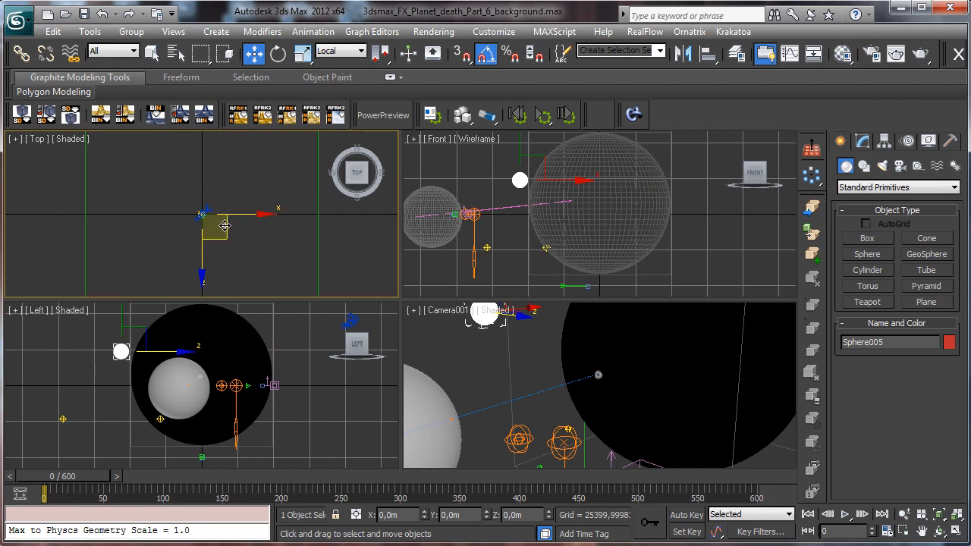
drag(225, 225, 252, 154)
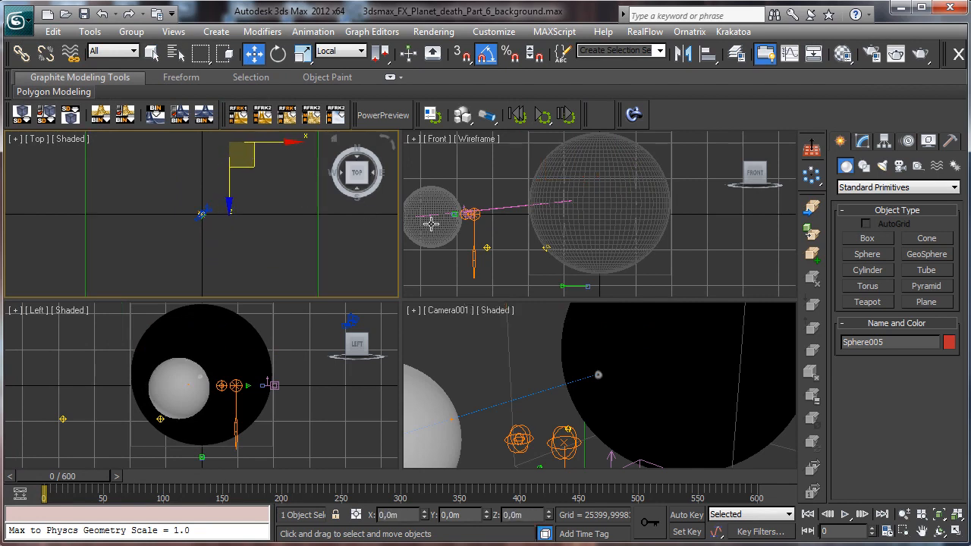
Lower the distant white sphere slightly along its vertical axis in the Front viewport
right_click(431, 223)
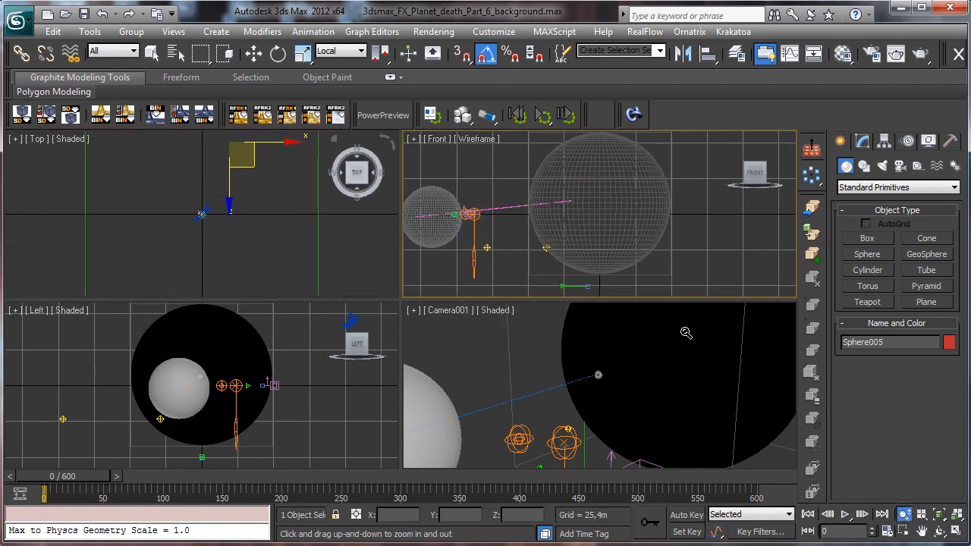
click(904, 515)
drag(662, 185, 647, 140)
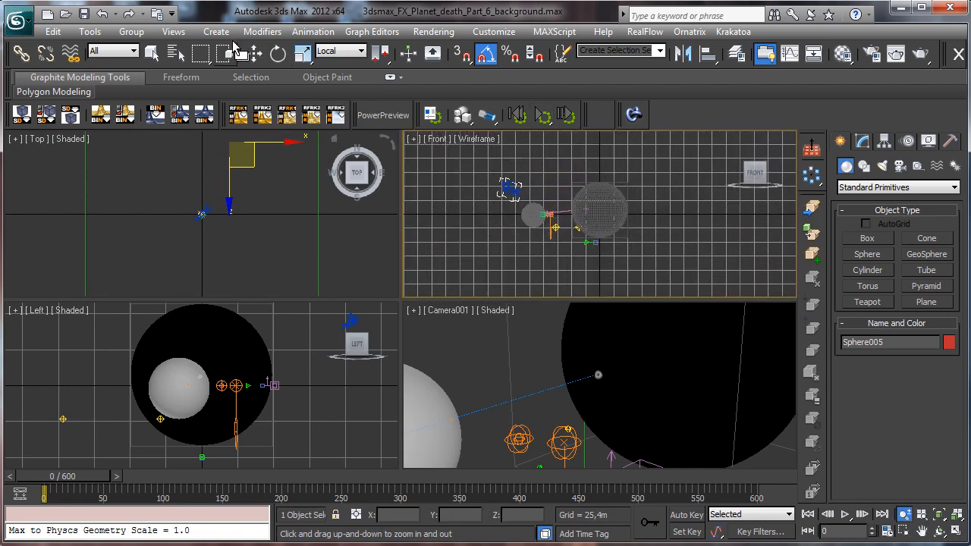
click(253, 53)
right_click(599, 170)
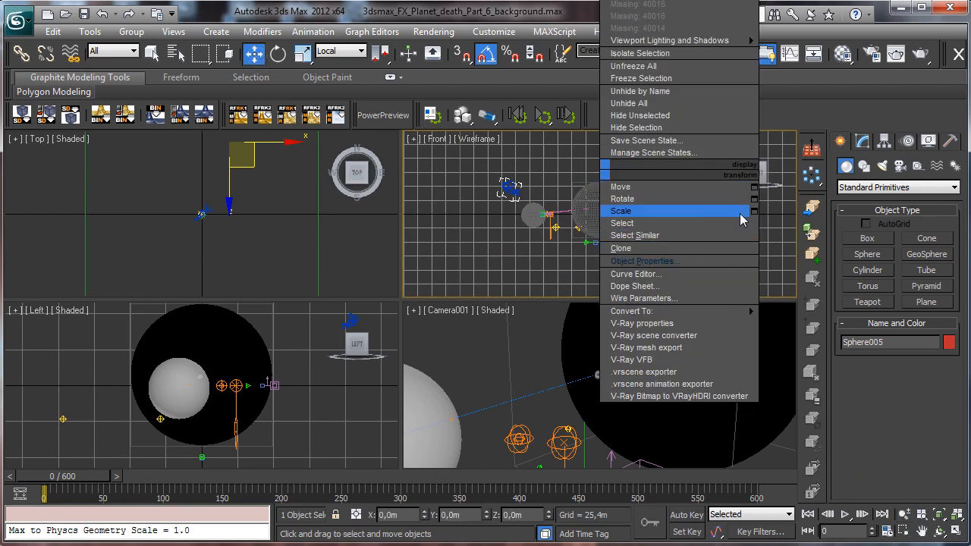
click(530, 9)
right_click(769, 216)
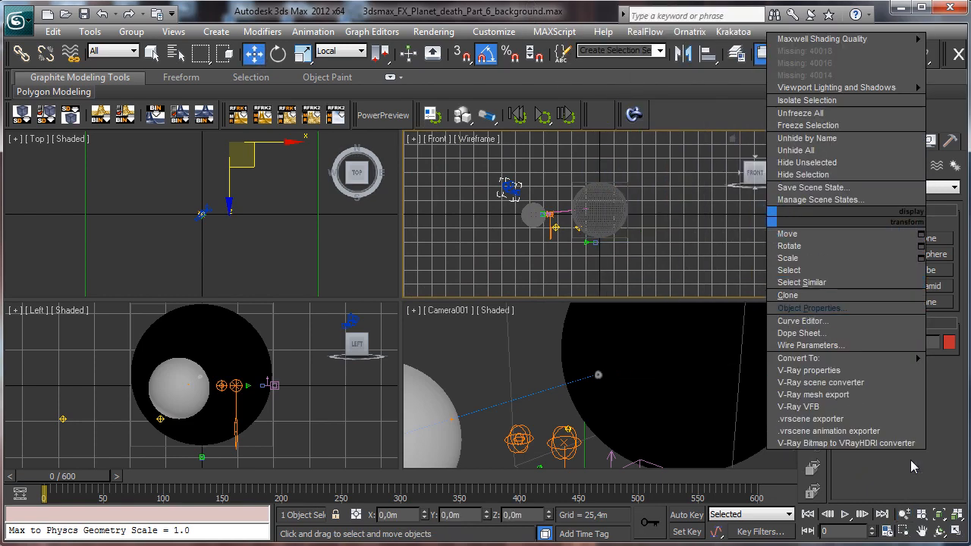
click(938, 516)
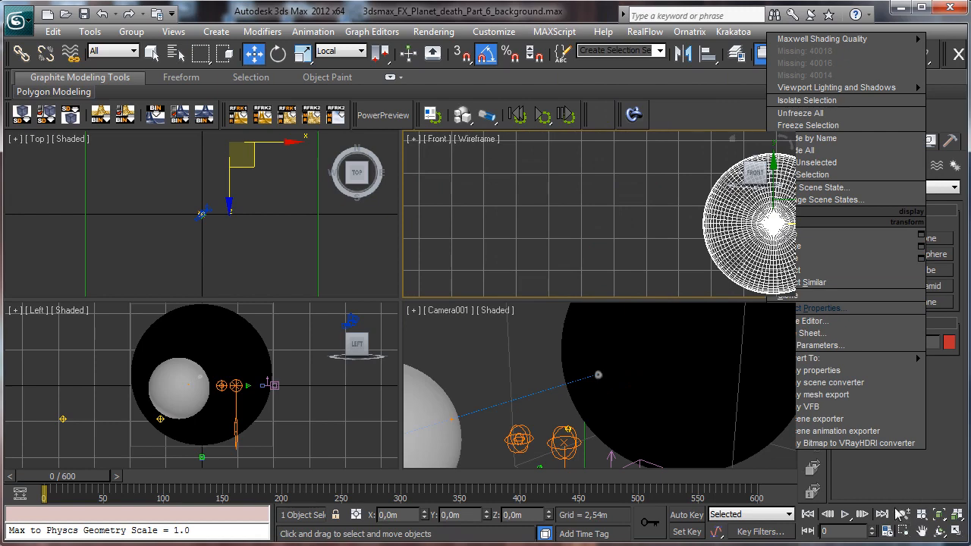
click(904, 514)
drag(676, 217, 601, 213)
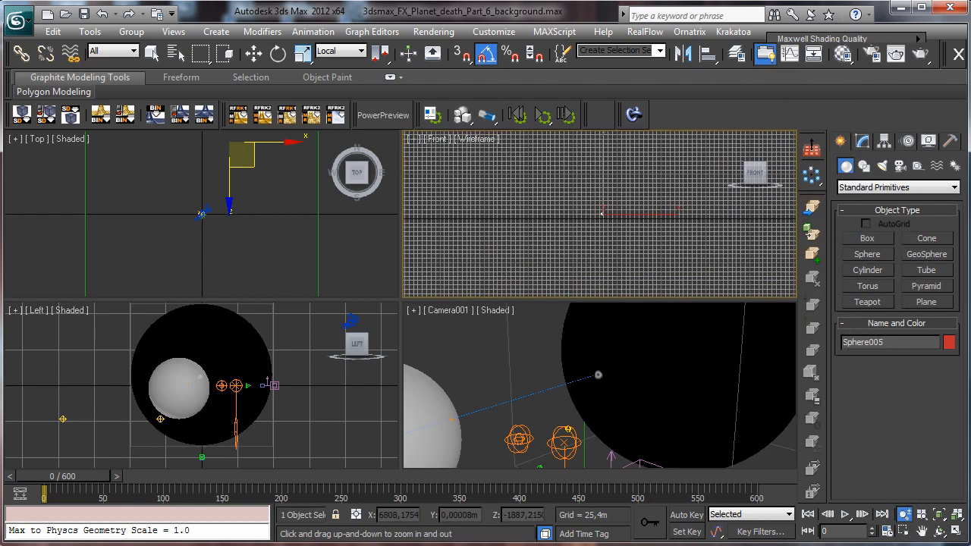
click(253, 53)
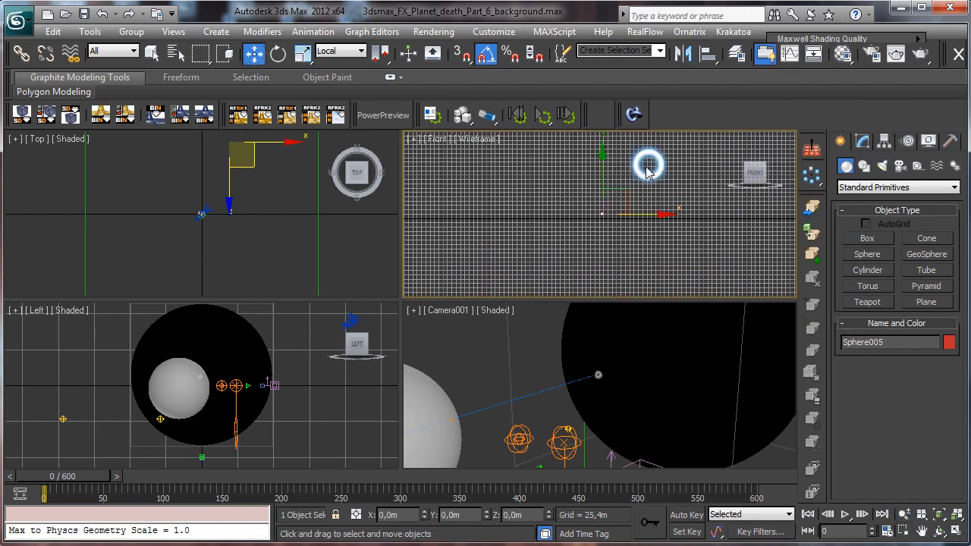
right_click(645, 164)
drag(599, 170, 599, 189)
Reposition the distant sphere in the Top and Left viewports until it appears between the two planets in the Camera001 view
right_click(242, 164)
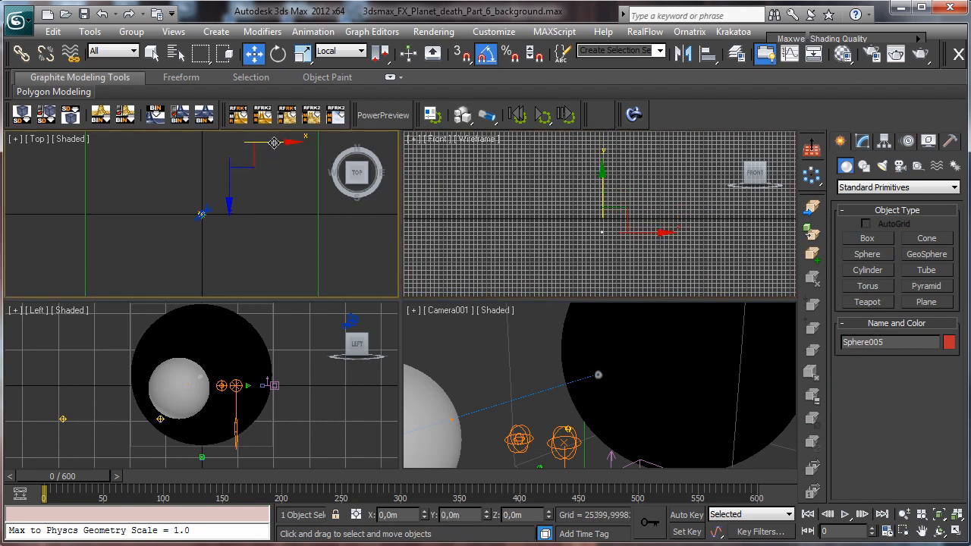
mouse_move(274, 144)
mouse_down()
mouse_move(244, 143)
mouse_move(258, 143)
mouse_up()
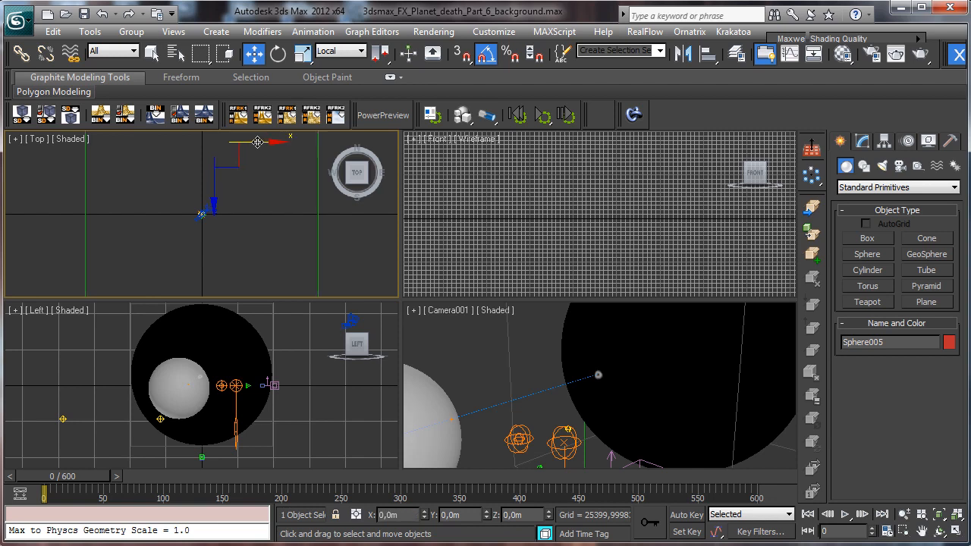
click(707, 55)
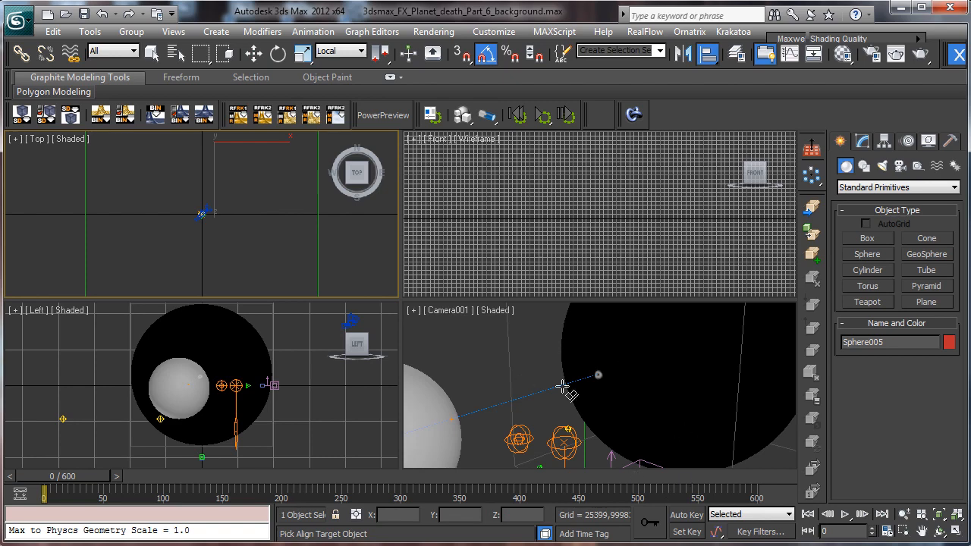
click(152, 55)
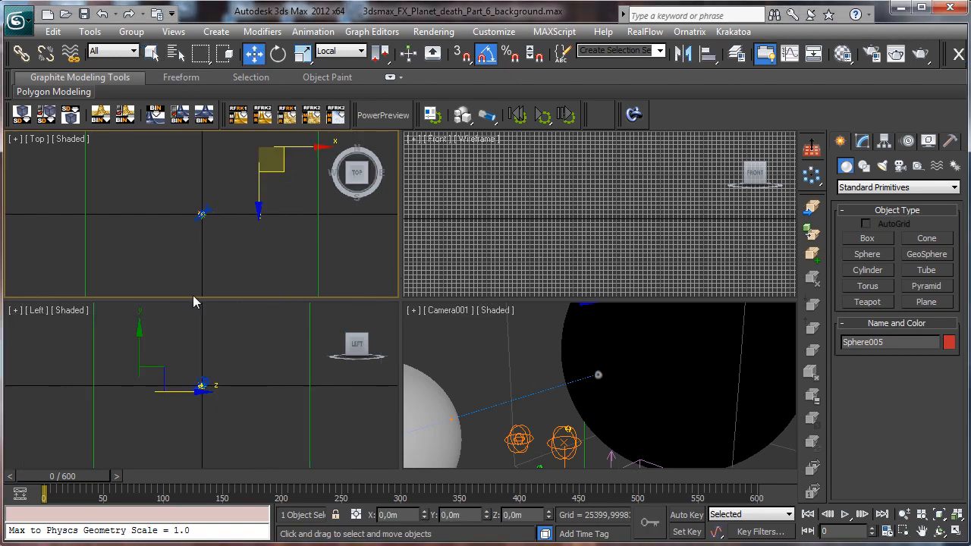
right_click(193, 302)
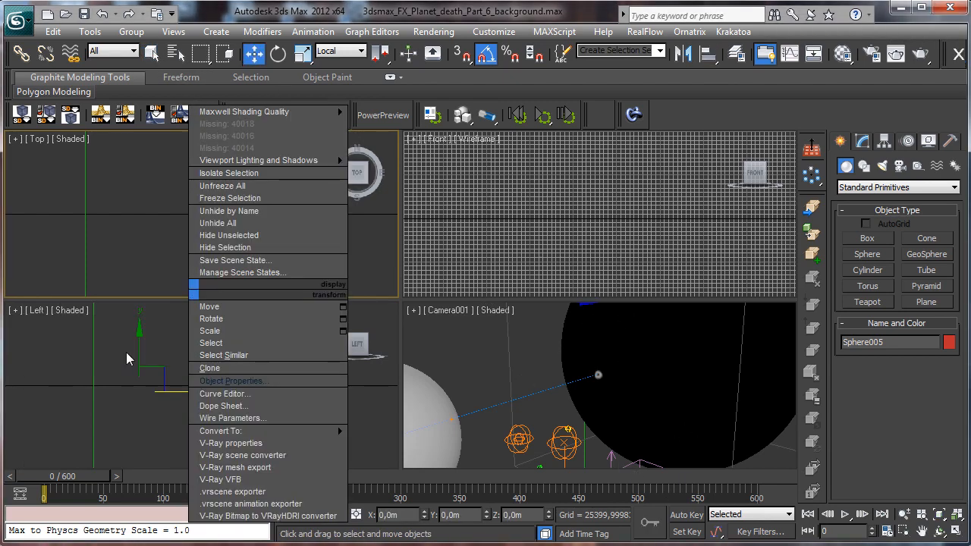
drag(138, 341, 136, 346)
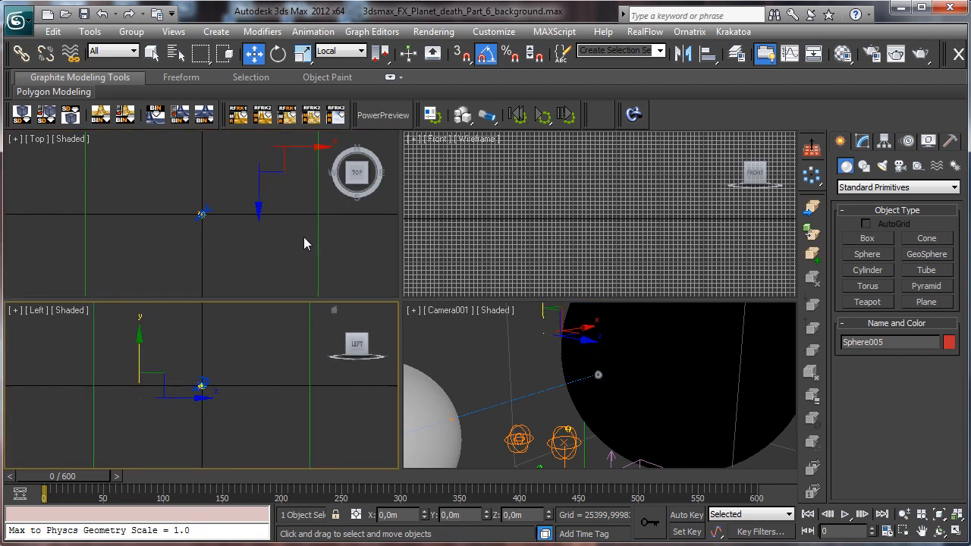
right_click(281, 191)
drag(260, 186, 257, 189)
right_click(464, 357)
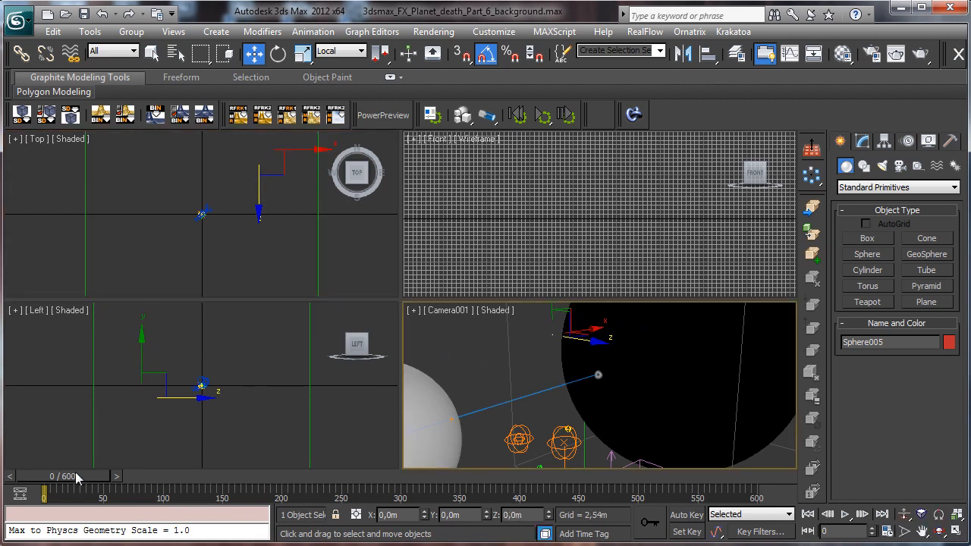
Check the sphere's position along the timeline, enlarge its radius to about 17,19 m, and test-render the Camera001 view
drag(79, 476, 32, 459)
key(w)
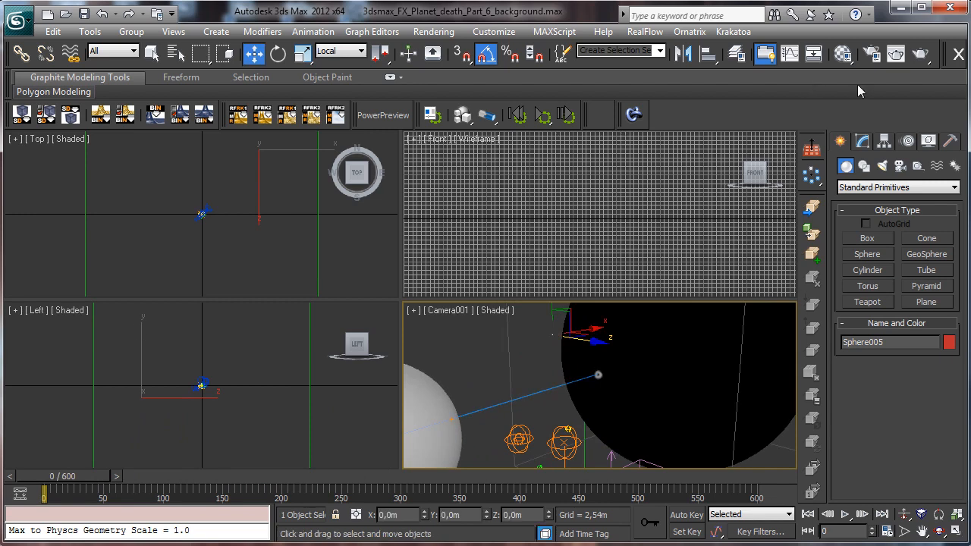
click(863, 142)
drag(938, 361, 907, 244)
drag(886, 172, 884, 209)
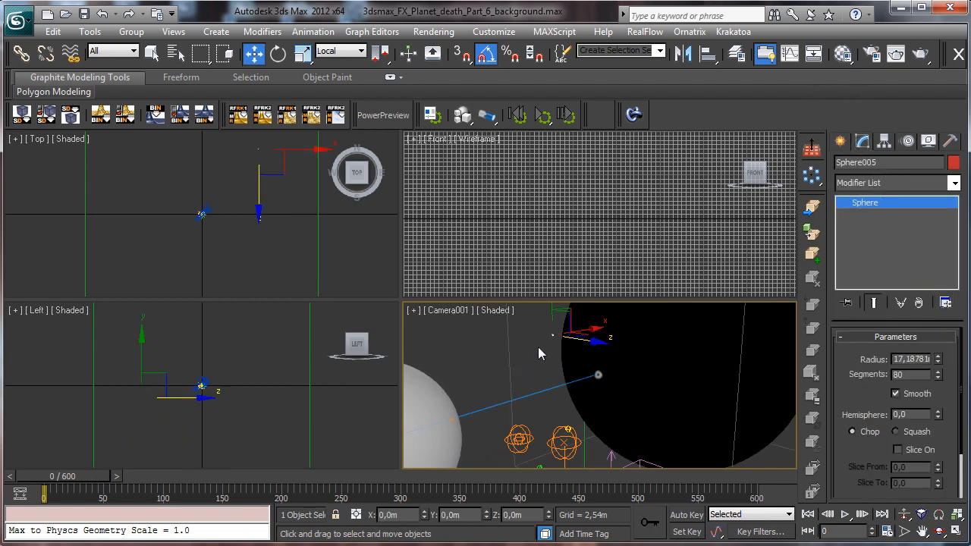
click(151, 52)
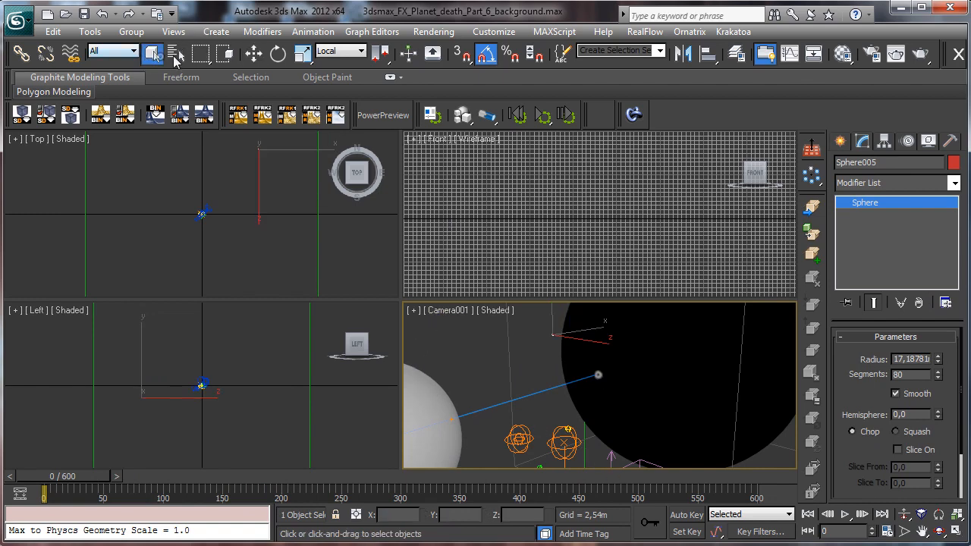
click(896, 53)
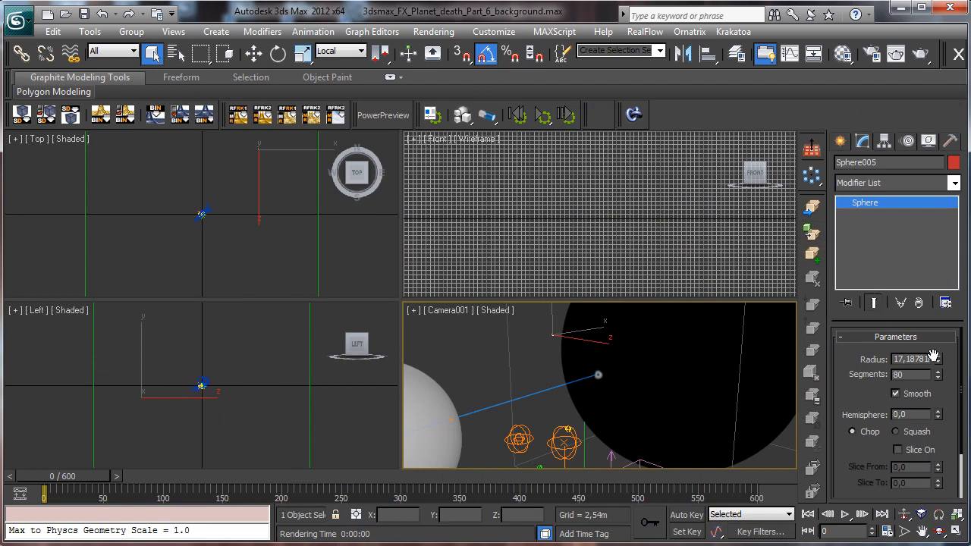
Increase the distant sphere's radius in stages to about 69,18 m, test-rendering the Camera001 view after each change
drag(940, 362, 933, 326)
click(895, 53)
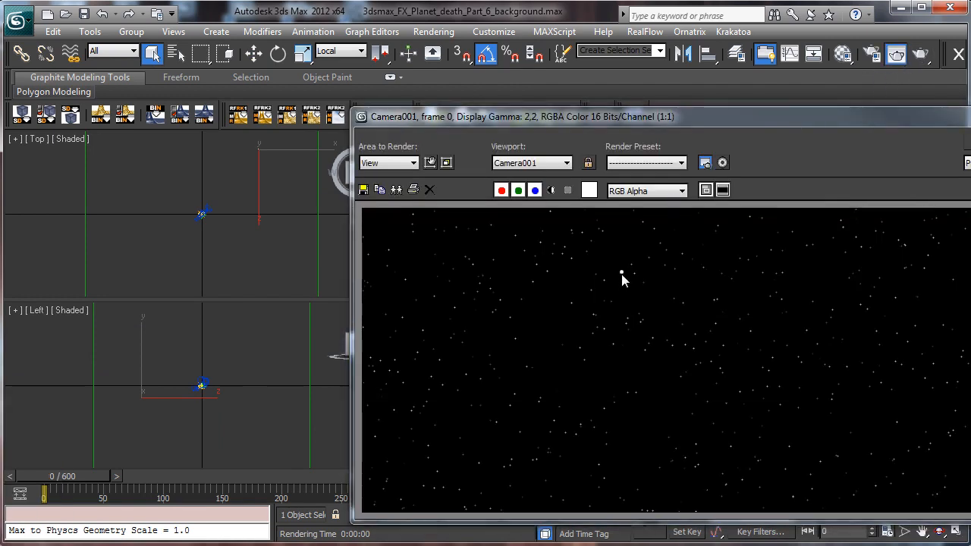
click(970, 117)
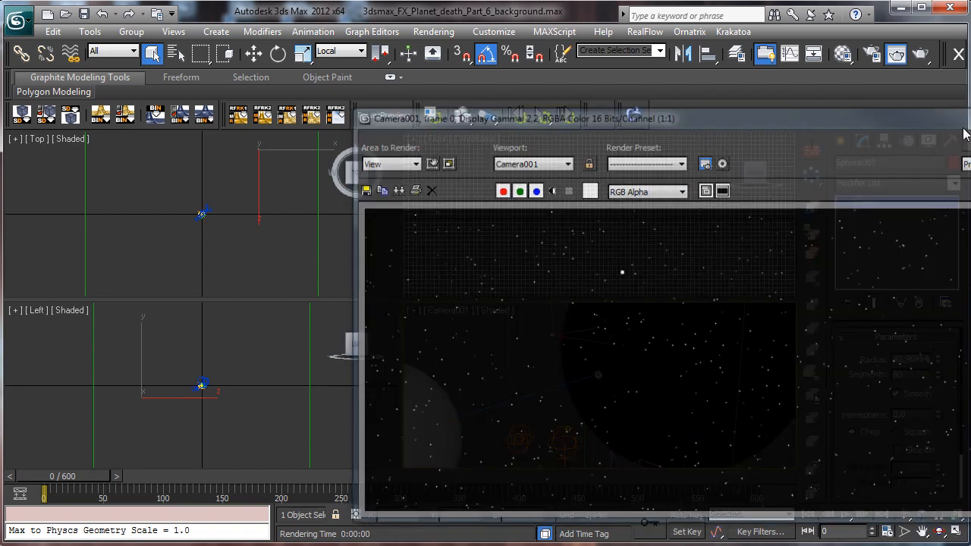
drag(938, 362, 937, 321)
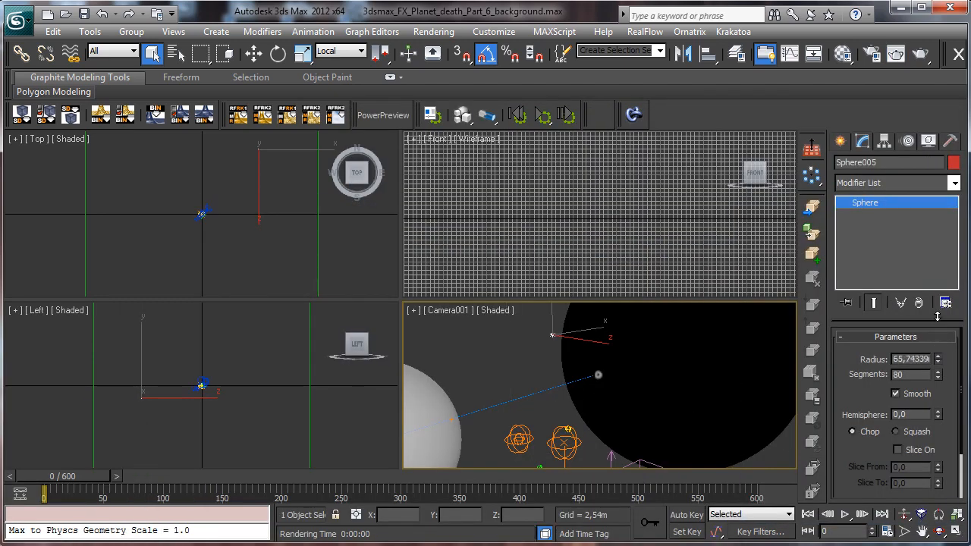
click(896, 54)
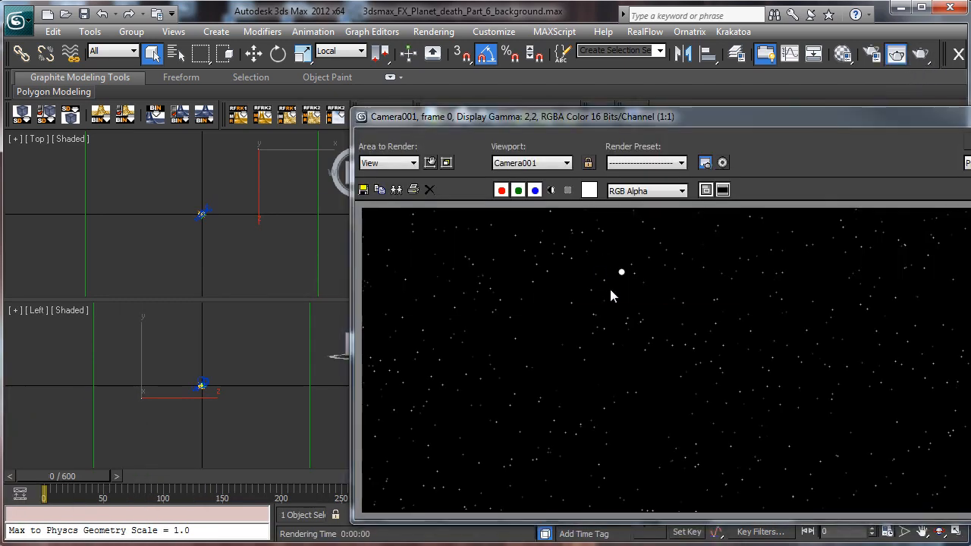
click(970, 116)
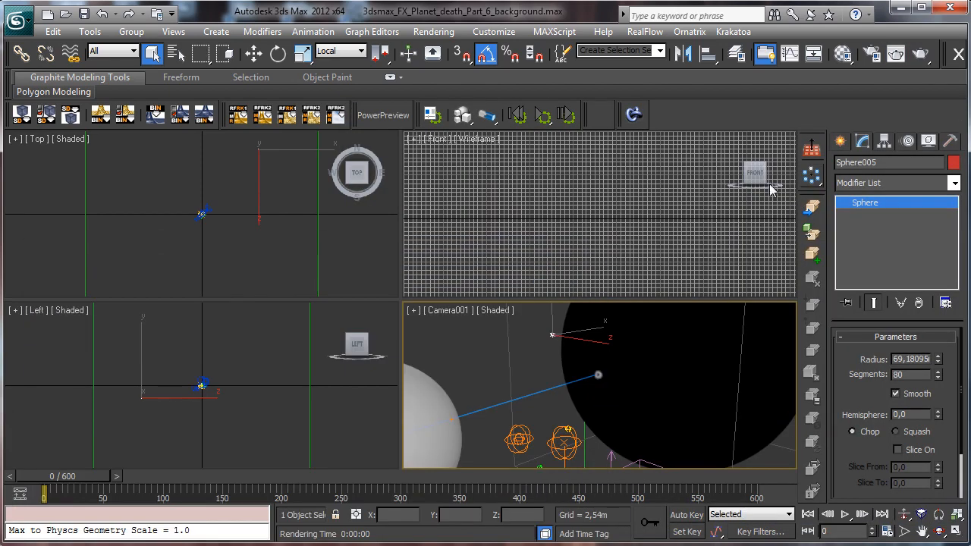
Render the Camera001 view at frame 188, close the rendered frame, and return the timeline to frame 0
drag(84, 478, 292, 421)
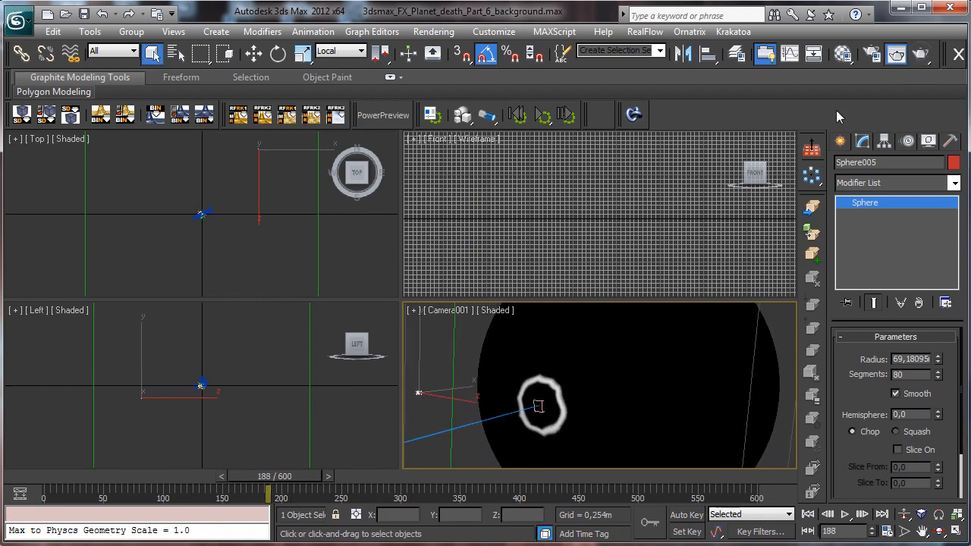
click(896, 53)
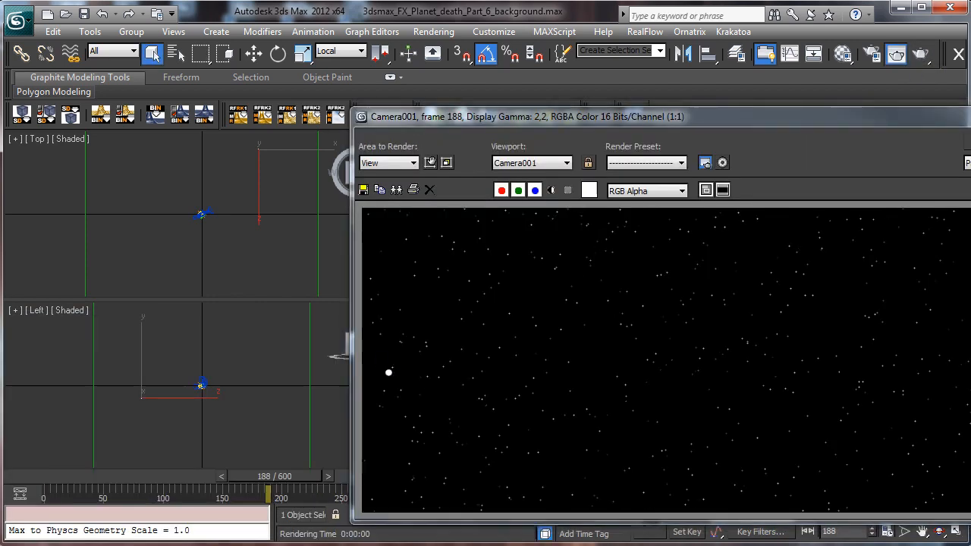
click(970, 116)
drag(67, 480, 2, 475)
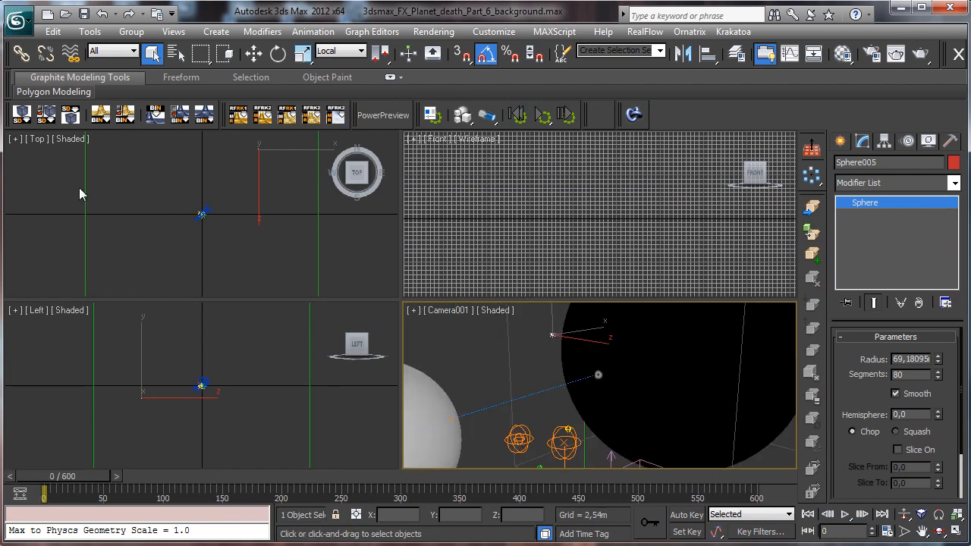
Save the background scene and review the Default Scanline Renderer's common and renderer-specific settings
click(83, 14)
click(871, 54)
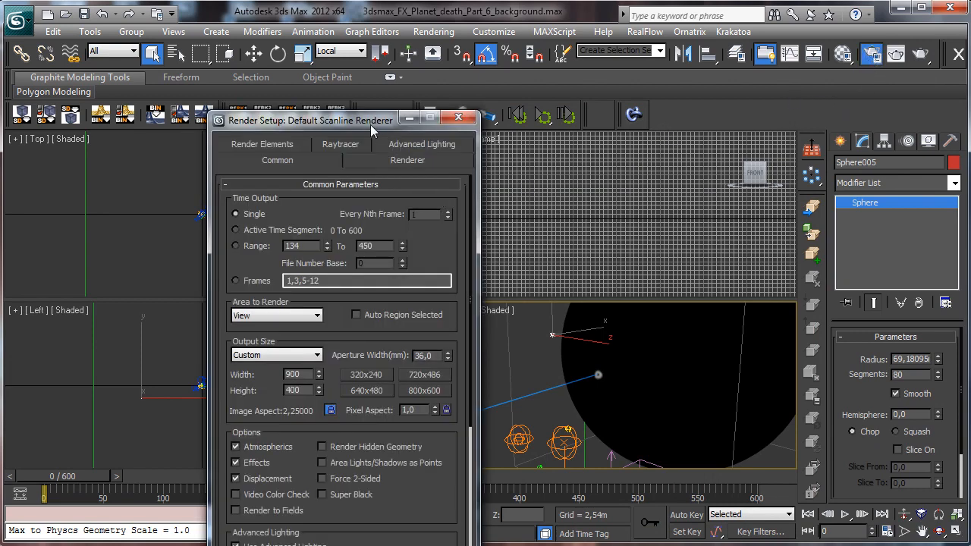
drag(370, 124, 439, 50)
drag(385, 544, 385, 518)
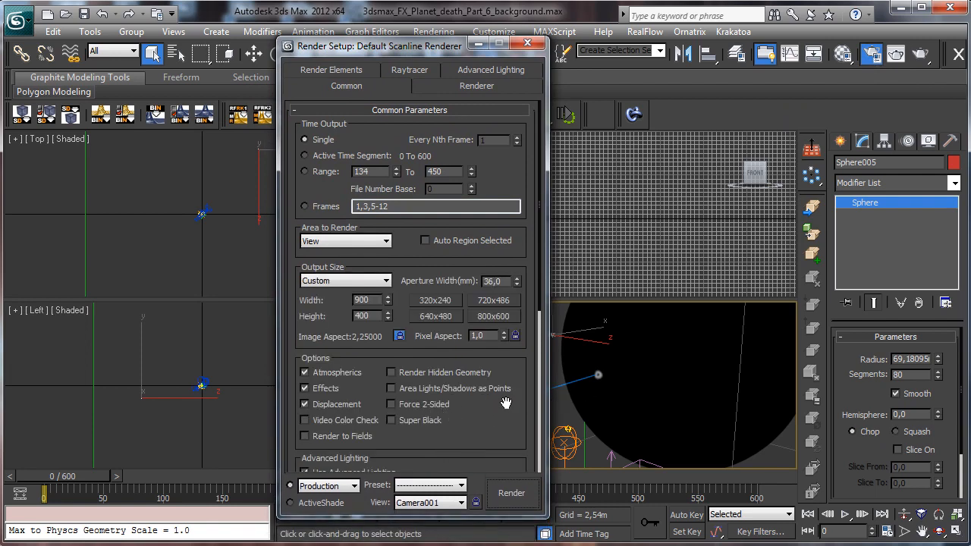
scroll(506, 403, down, 5)
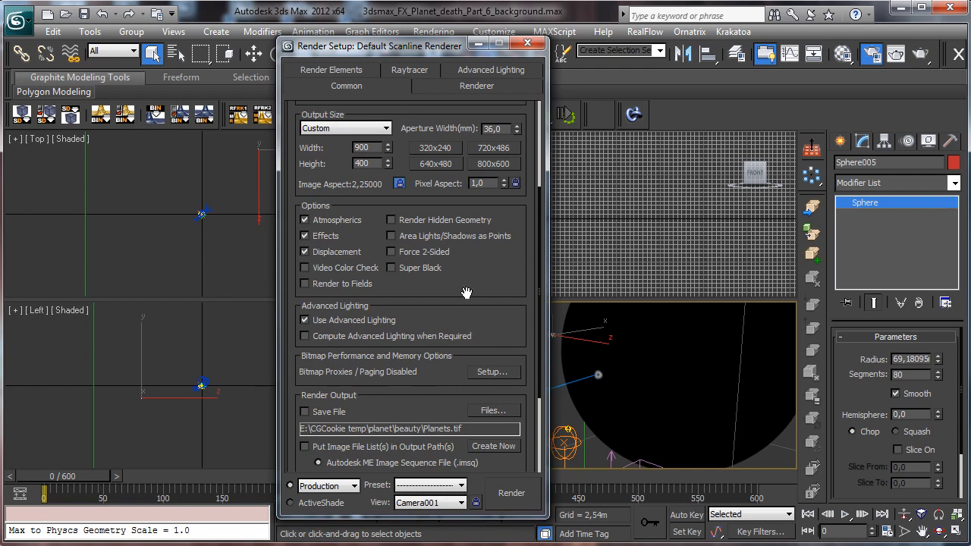
click(451, 85)
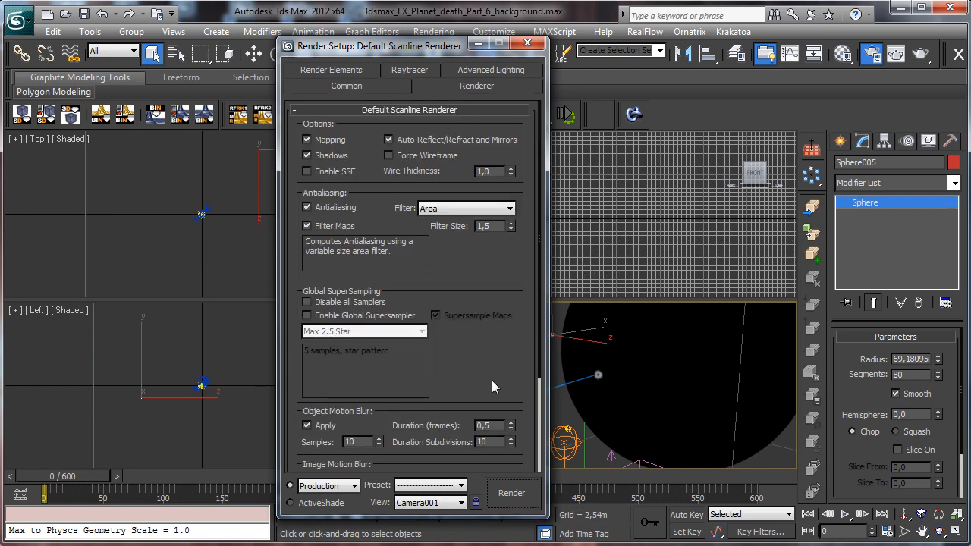
scroll(493, 378, down, 4)
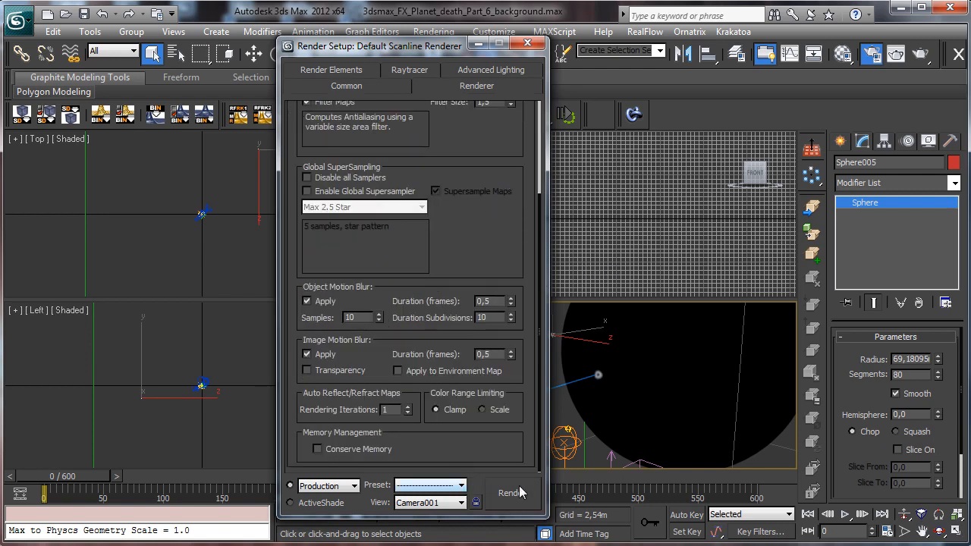
Assign mental ray Renderer as the production renderer
click(359, 90)
scroll(419, 395, down, 5)
click(401, 461)
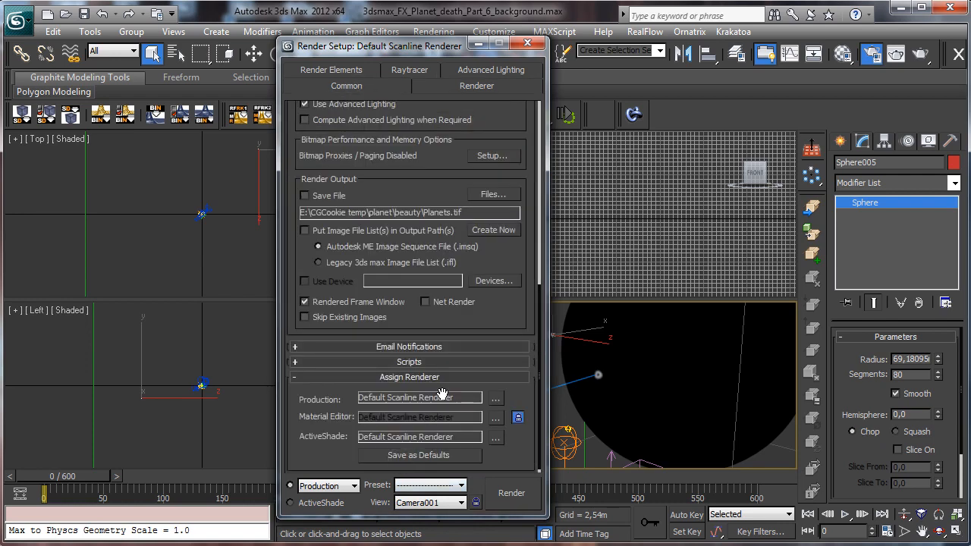
click(495, 398)
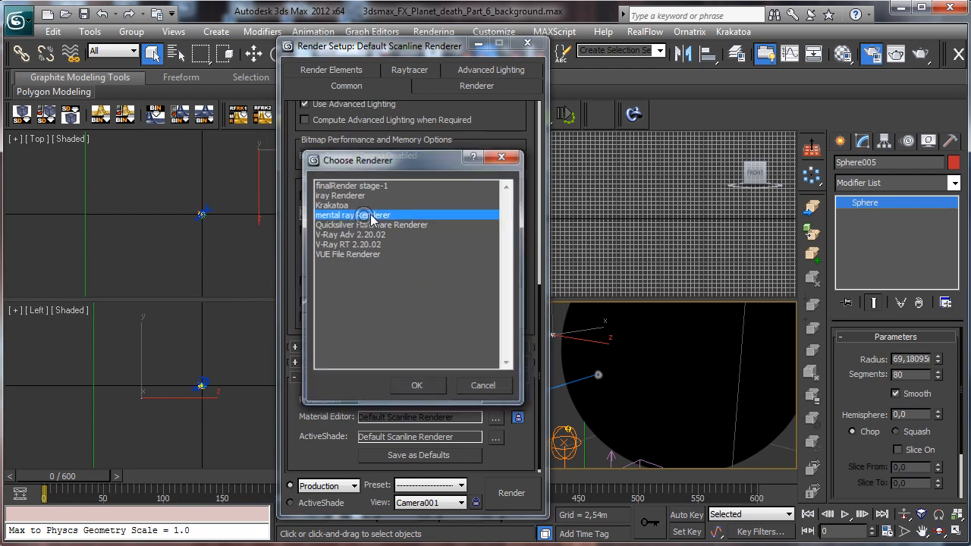
double_click(358, 217)
Set the mental ray sampling filter to Mitchell and the samples per pixel to minimum 4 and maximum 64
click(476, 85)
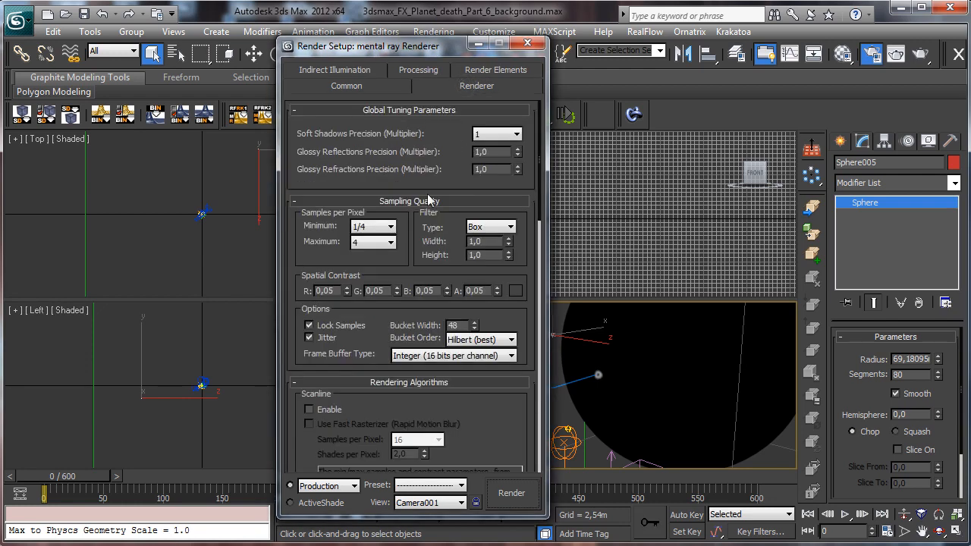
click(487, 228)
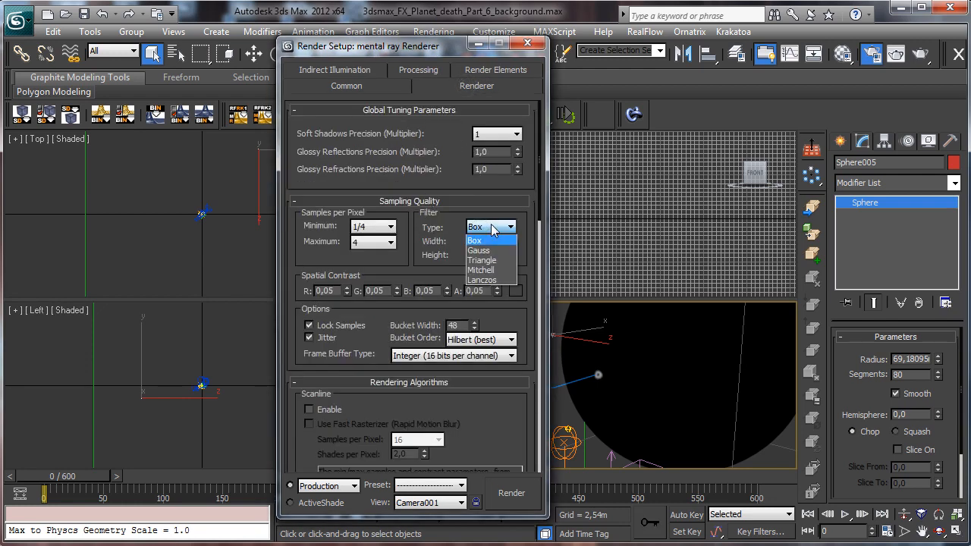
click(480, 270)
click(390, 226)
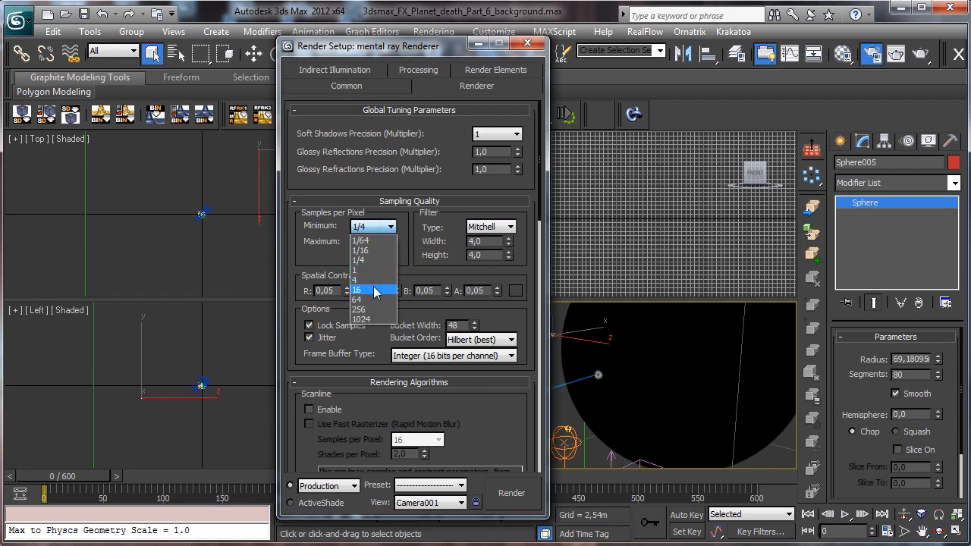
click(356, 280)
click(390, 242)
click(368, 251)
click(383, 241)
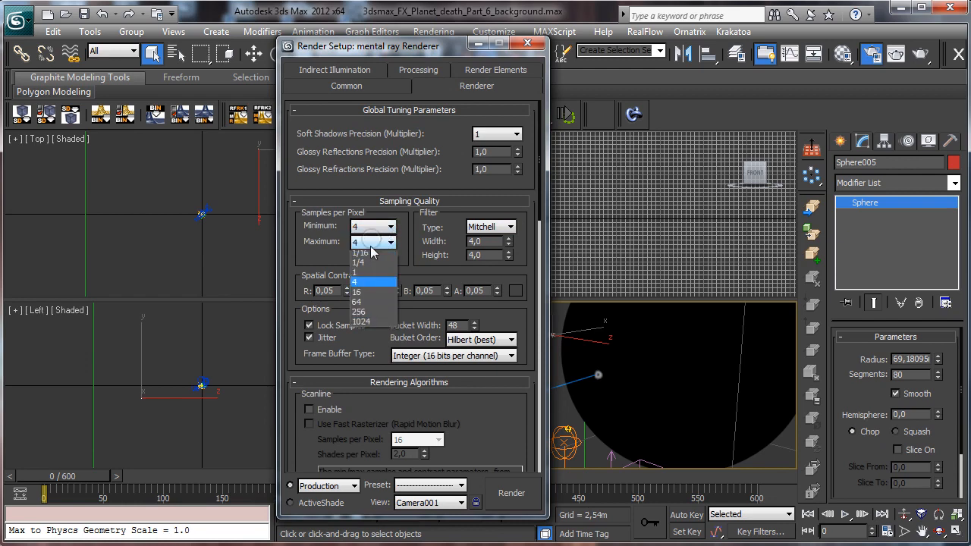
click(372, 313)
Set the mental ray bucket width to 24
double_click(457, 325)
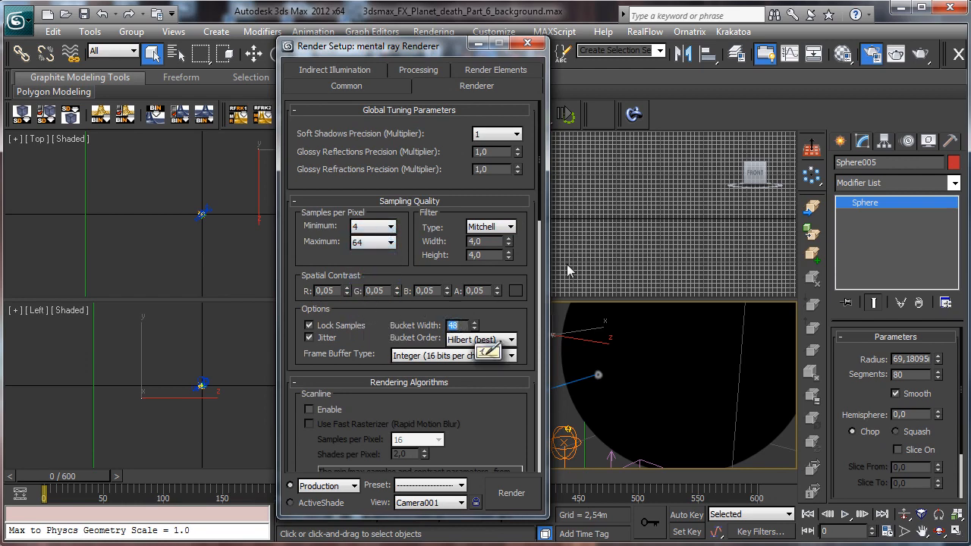
text(24)
key(Return)
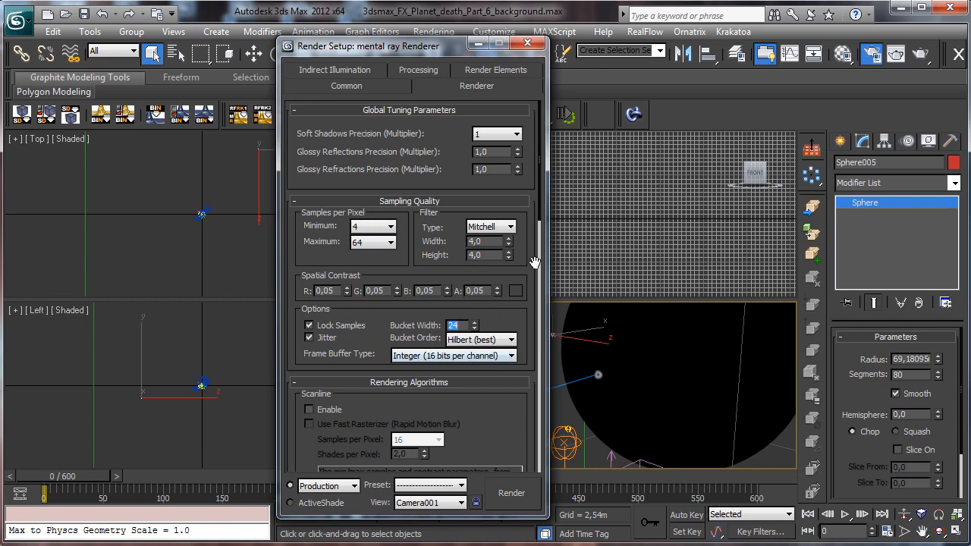
Return to the common render settings and test-render the Camera001 view with mental ray at frame 0
click(344, 69)
click(360, 70)
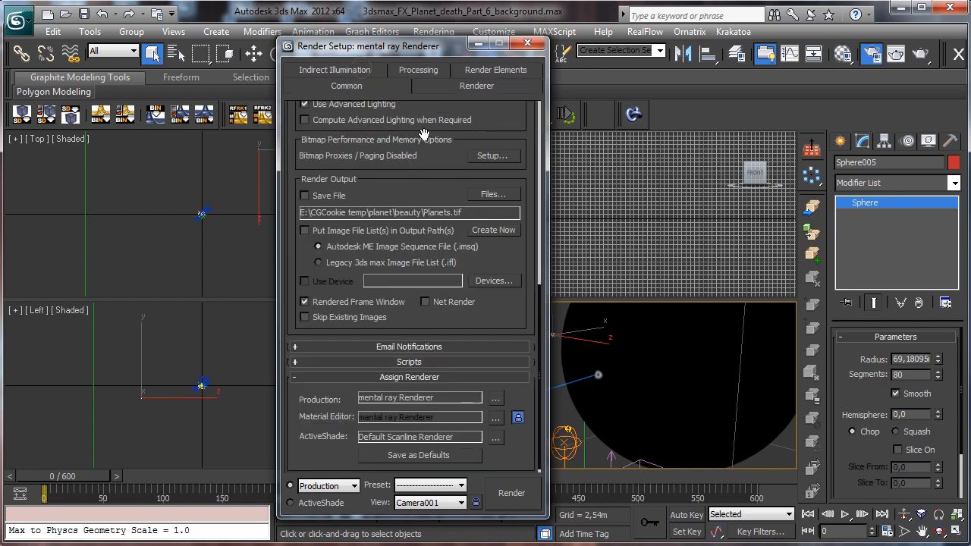
scroll(454, 435, up, 5)
click(490, 492)
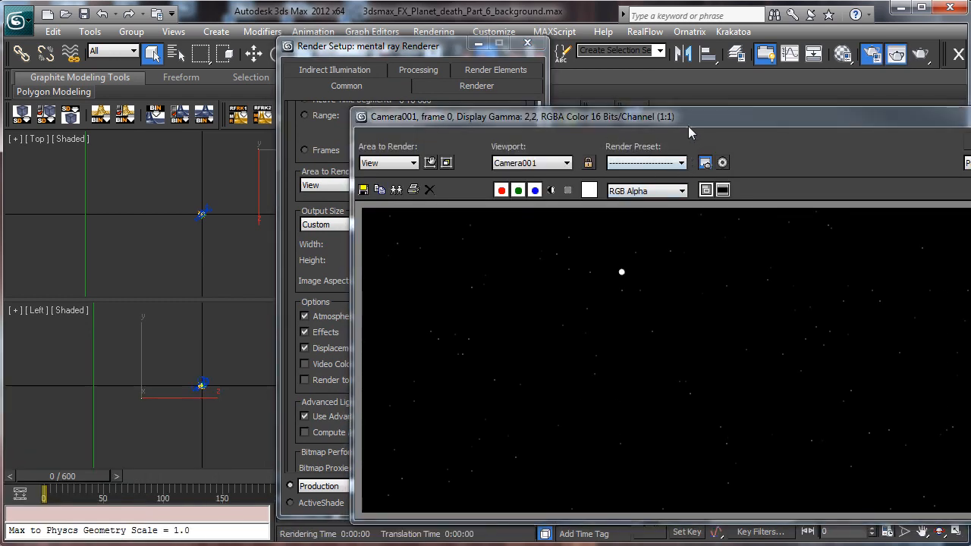
drag(688, 117, 361, 97)
Set the Spread of the stars material's Cellular diffuse map to 0,06 and test-render the Camera001 view
click(796, 51)
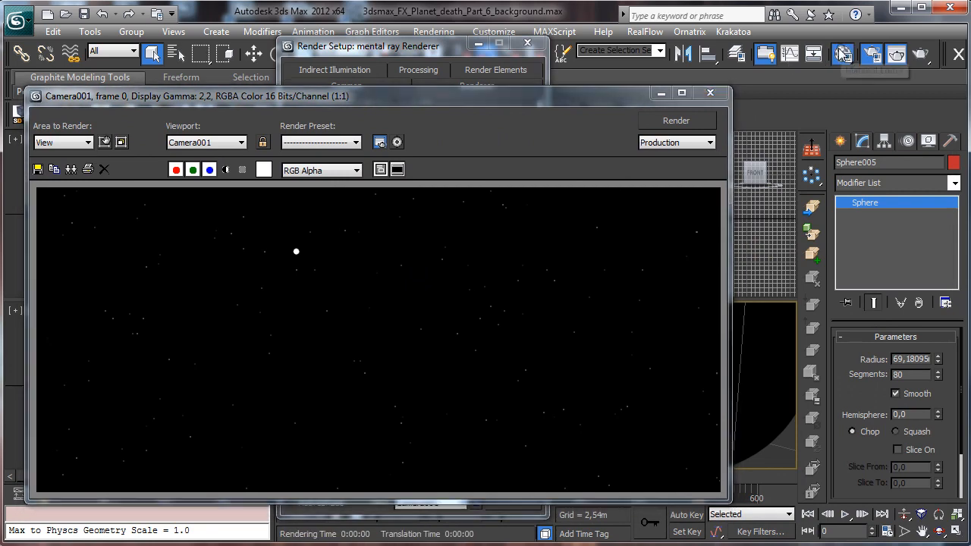
drag(190, 54, 459, 44)
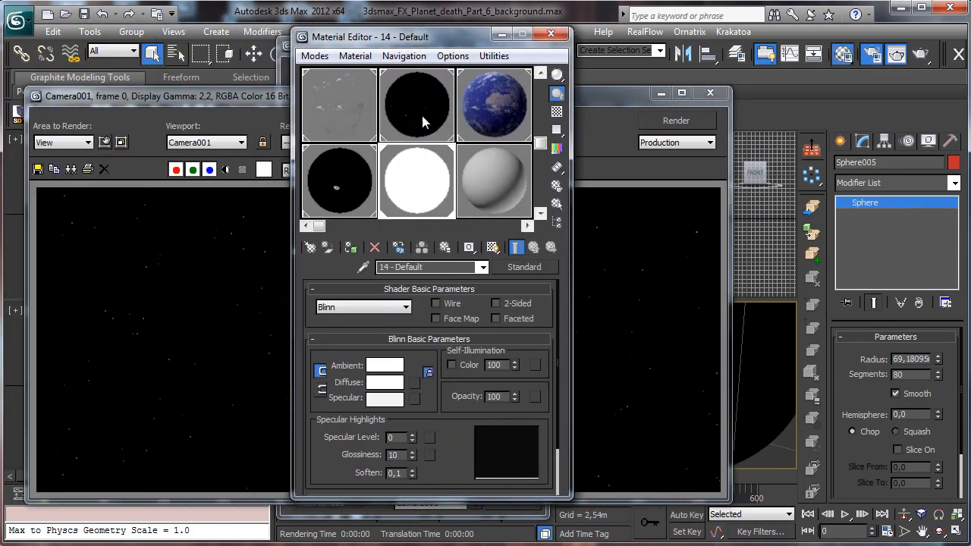
click(424, 121)
drag(427, 448, 464, 157)
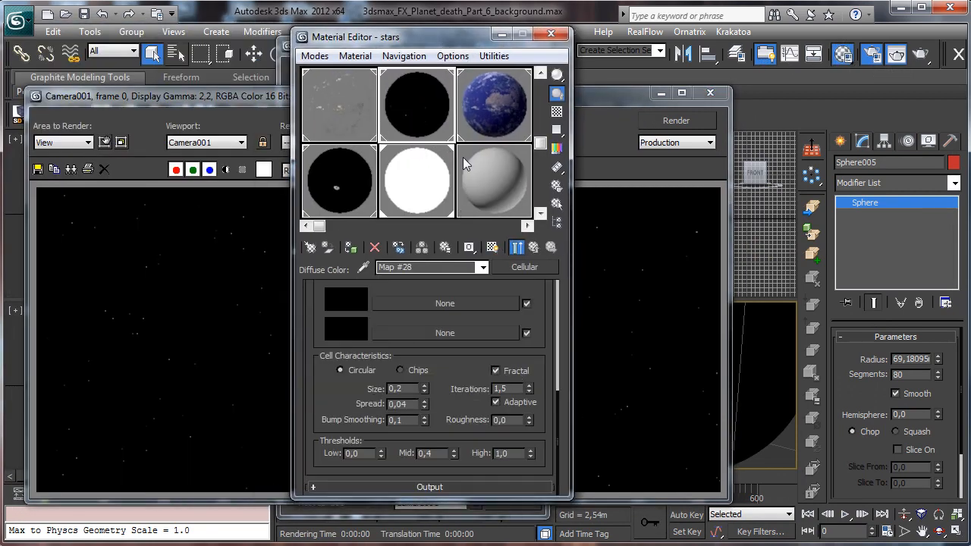
click(425, 400)
click(656, 156)
click(668, 125)
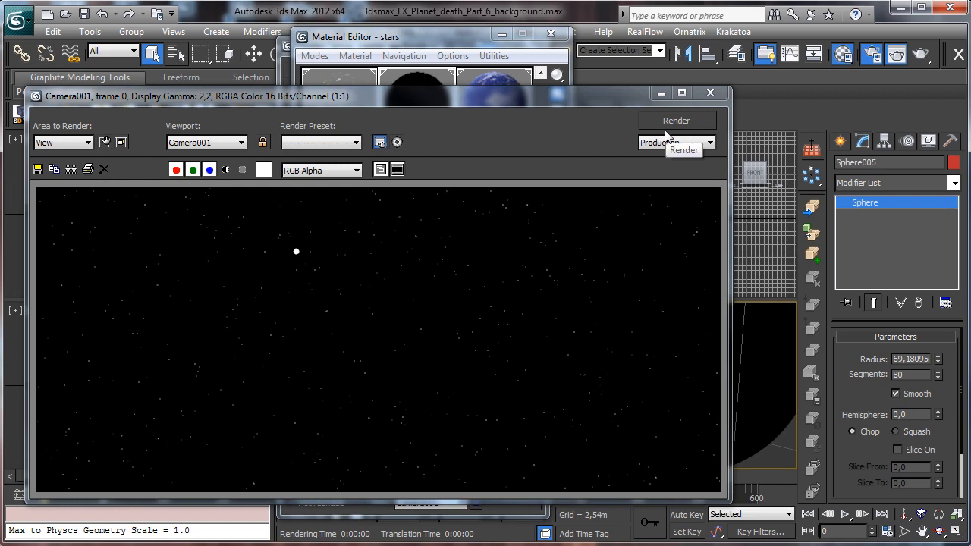
click(661, 93)
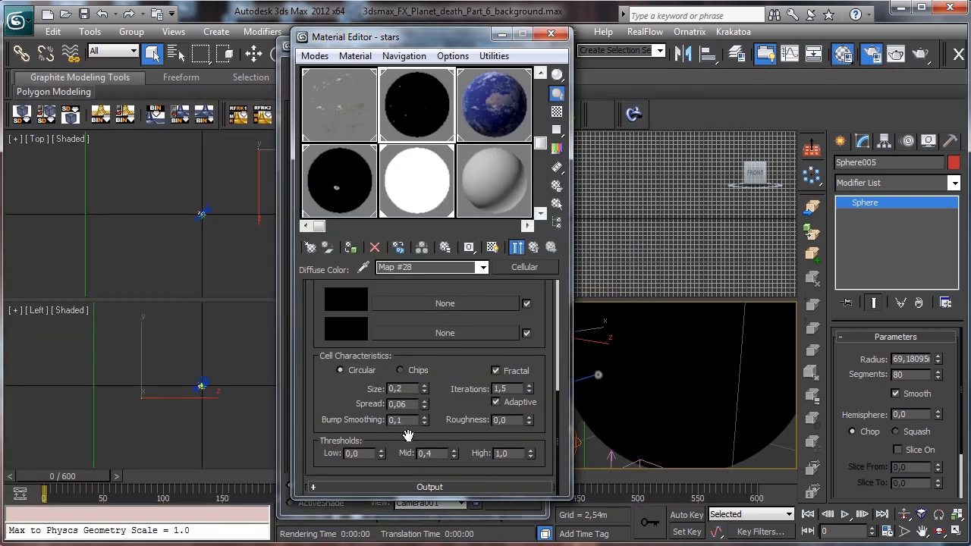
Raise the Mid threshold of the stars material's Cellular map to 0,44
click(453, 451)
click(454, 450)
click(453, 450)
click(453, 450)
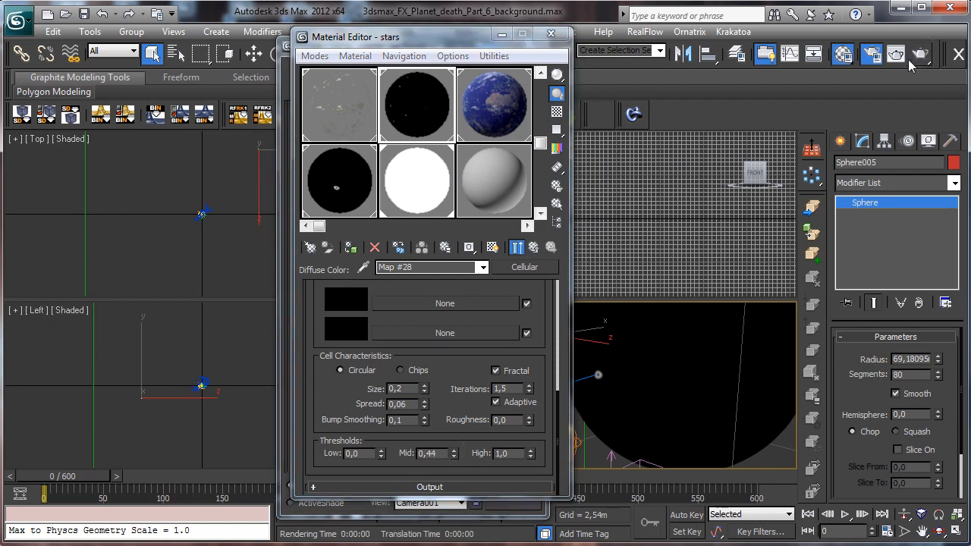
Test-render the Camera001 view with the adjusted stars, save the scene, and minimize the rendered frame
click(907, 59)
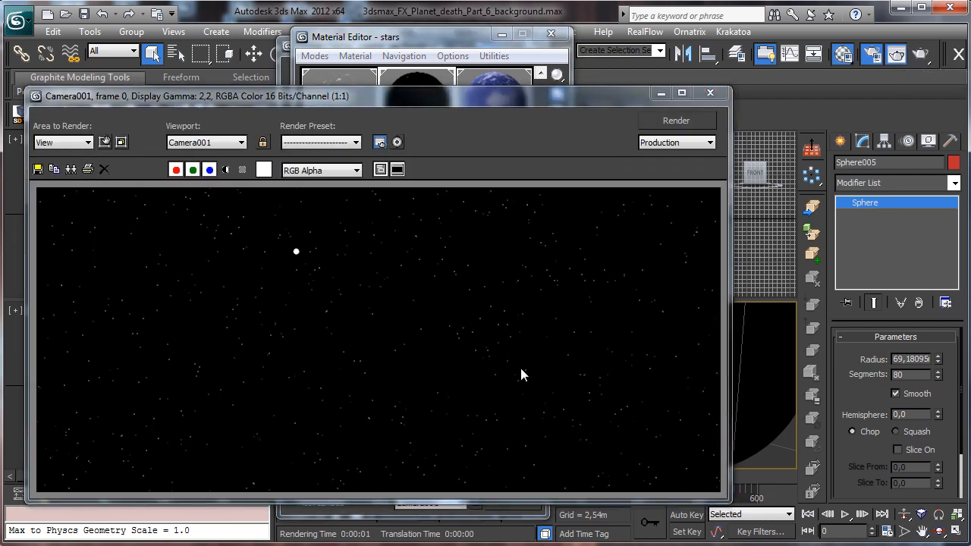
click(84, 14)
click(660, 92)
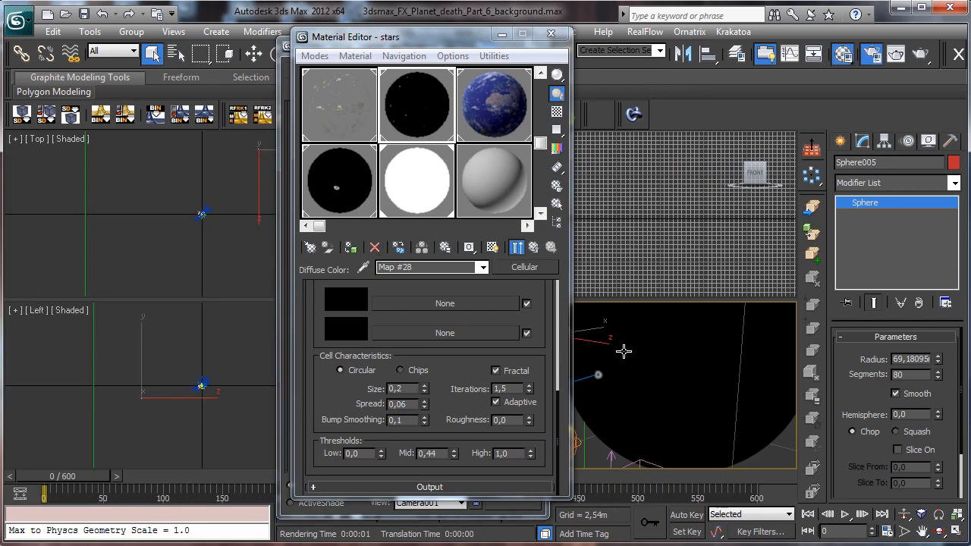